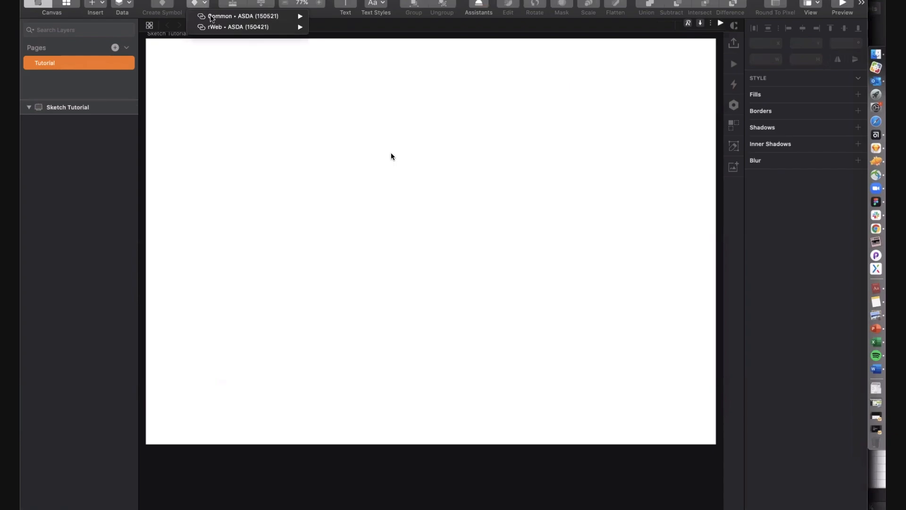
key("Escape")
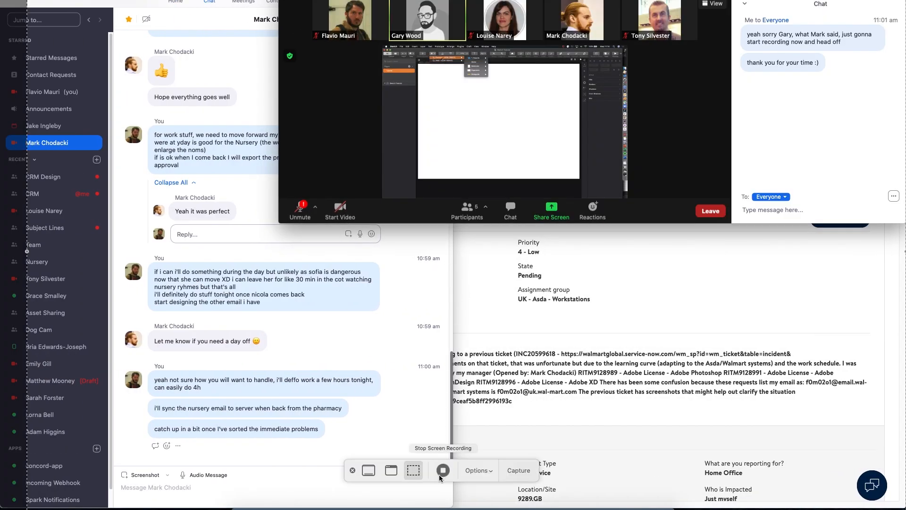
left_click(441, 476)
double_click(489, 138)
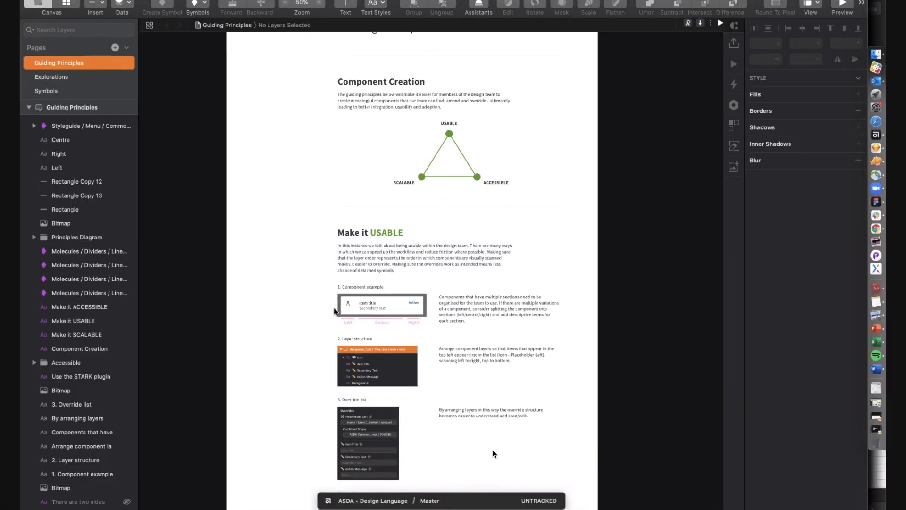
left_click(346, 308)
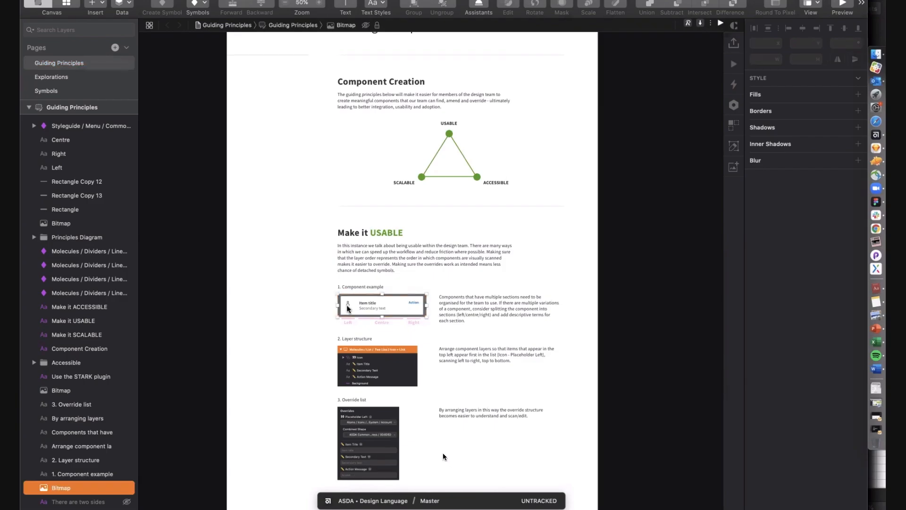
key("super+shift+5")
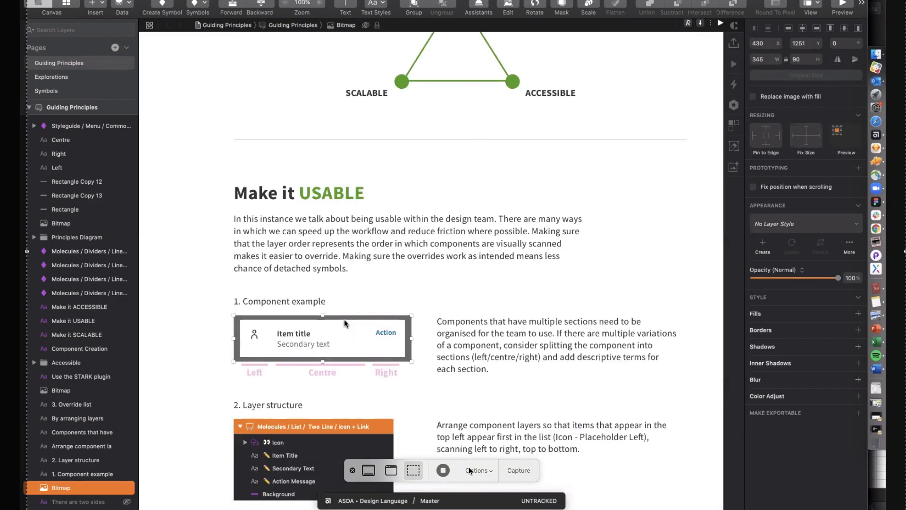
left_click(477, 470)
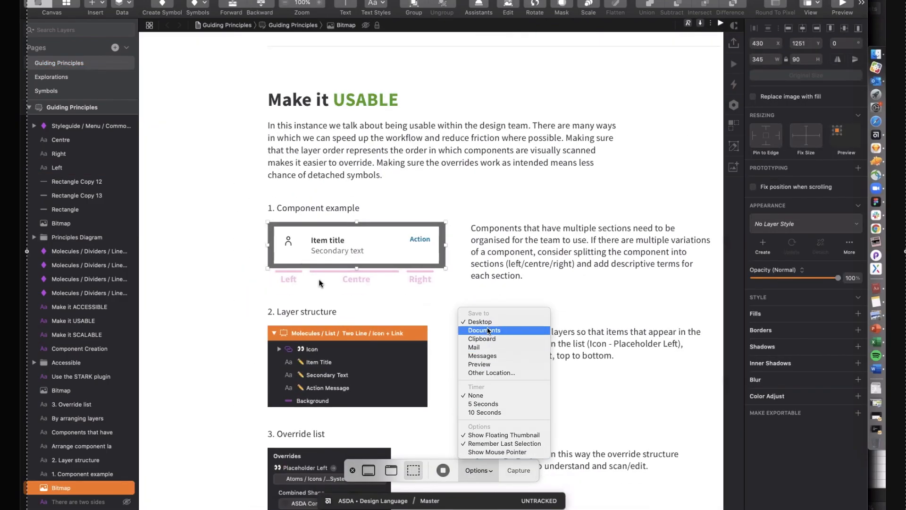
left_click(489, 414)
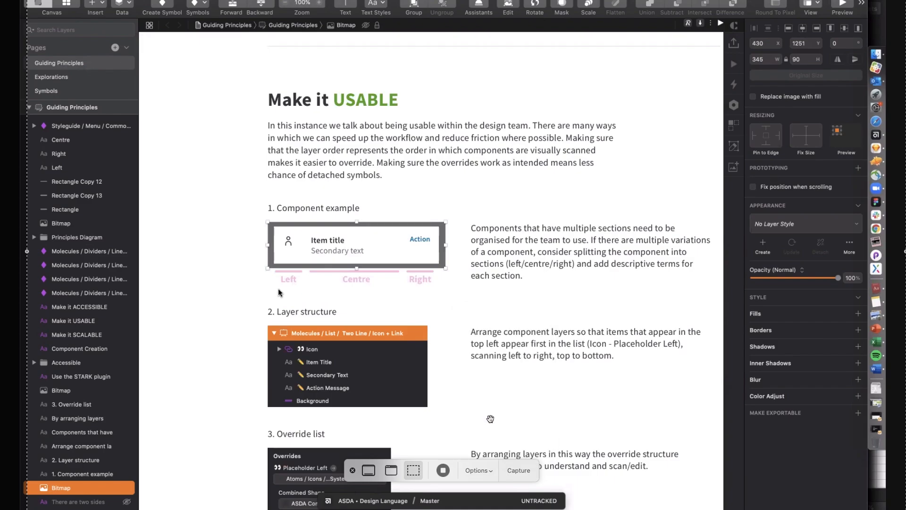
key("Escape")
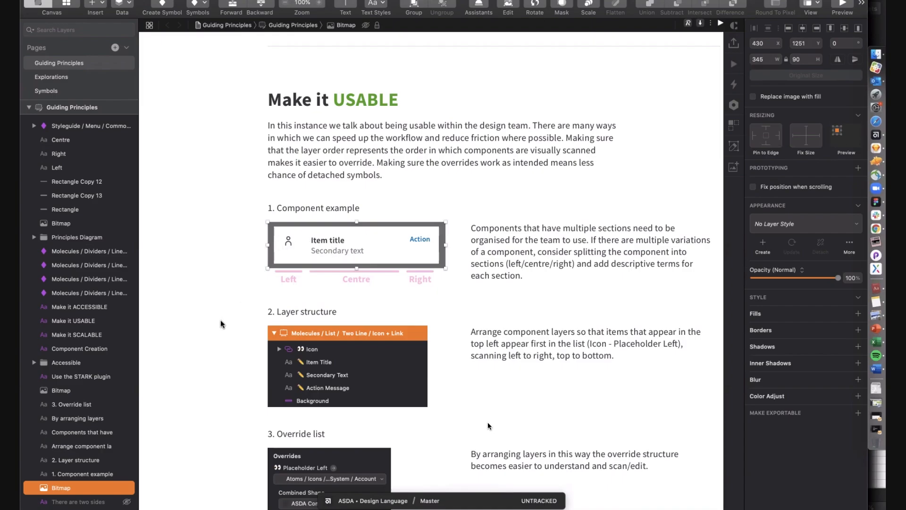
- Examine the component example, layer structure and override list in the Make it USABLE section of the guiding principles
scroll(297, 319, "down", 2)
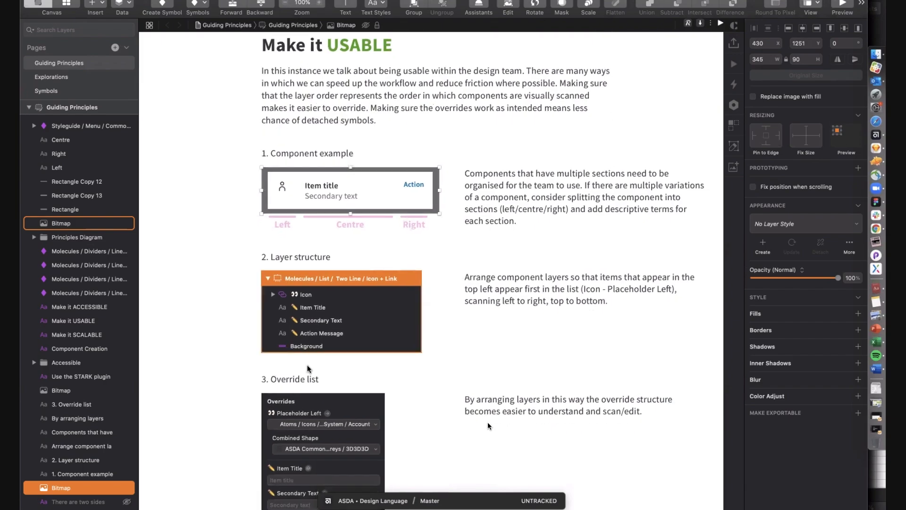
scroll(307, 368, "down", 5)
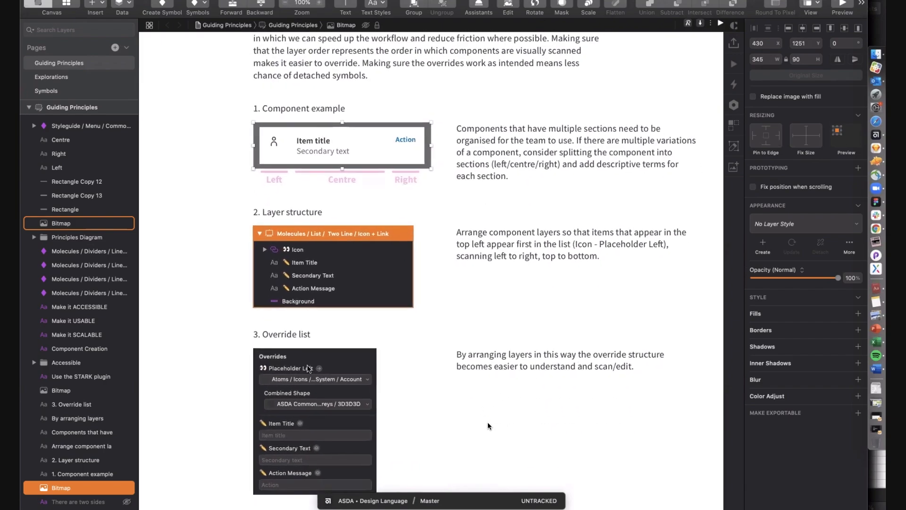
left_click(292, 359)
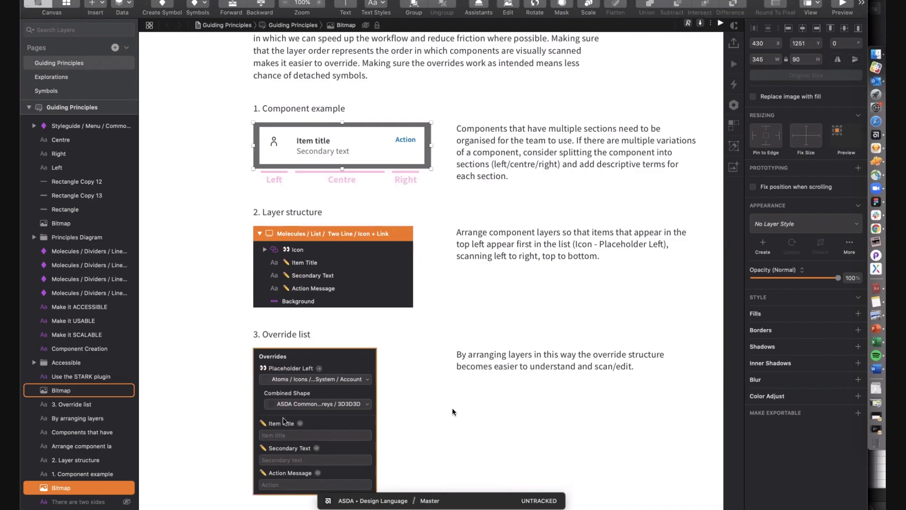
scroll(452, 412, "down", 3)
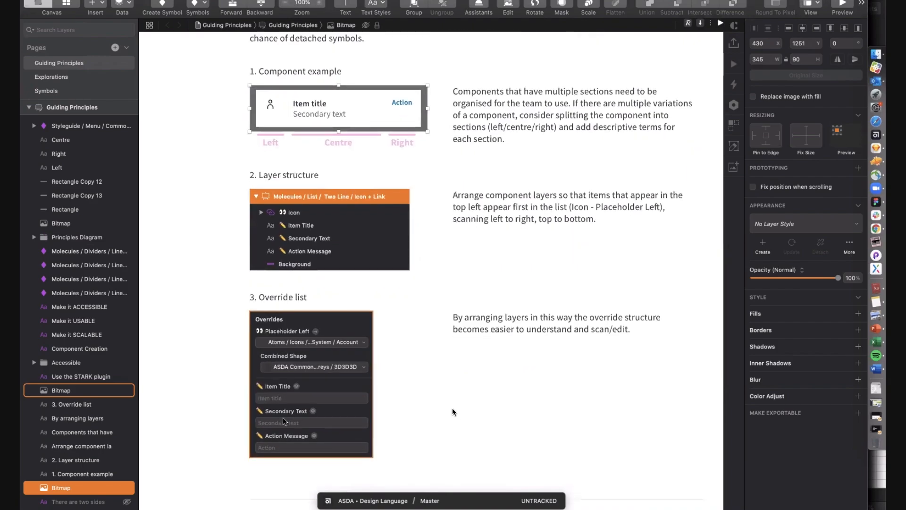
scroll(284, 421, "down", 3)
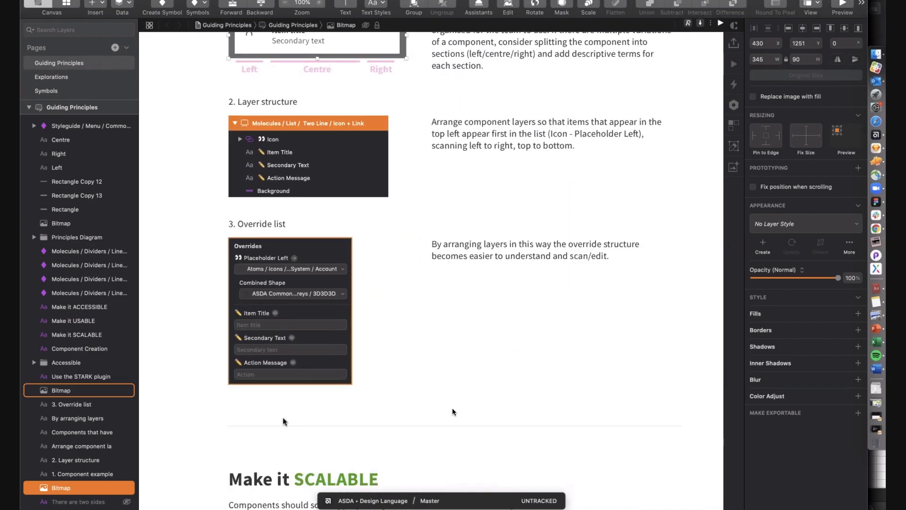
scroll(284, 421, "up", 3)
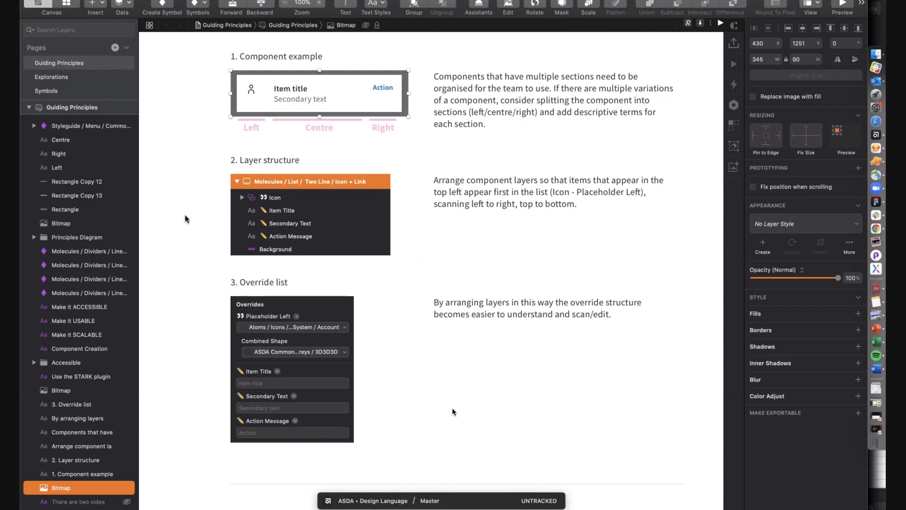
- Review the Make it SCALABLE guidance on device widths and the Make it ACCESSIBLE guidance on colour contrast
scroll(452, 408, "down", 15)
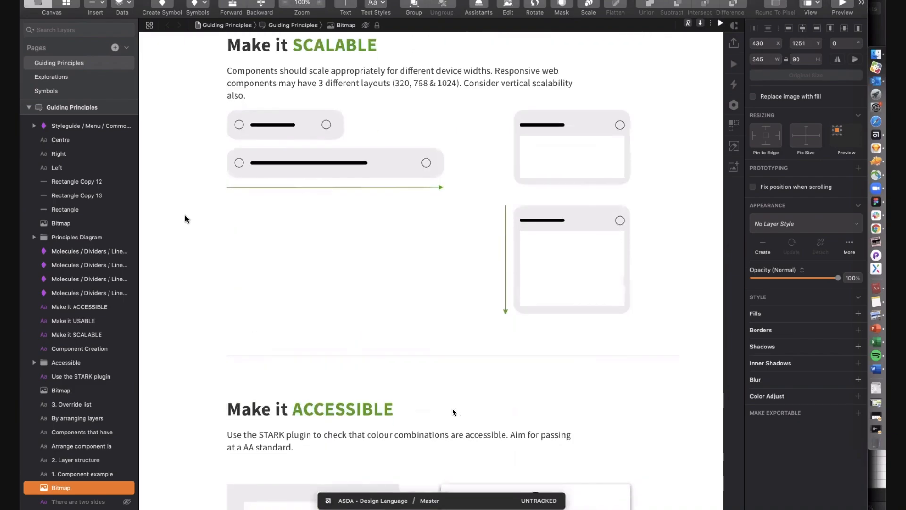
scroll(452, 412, "up", 3)
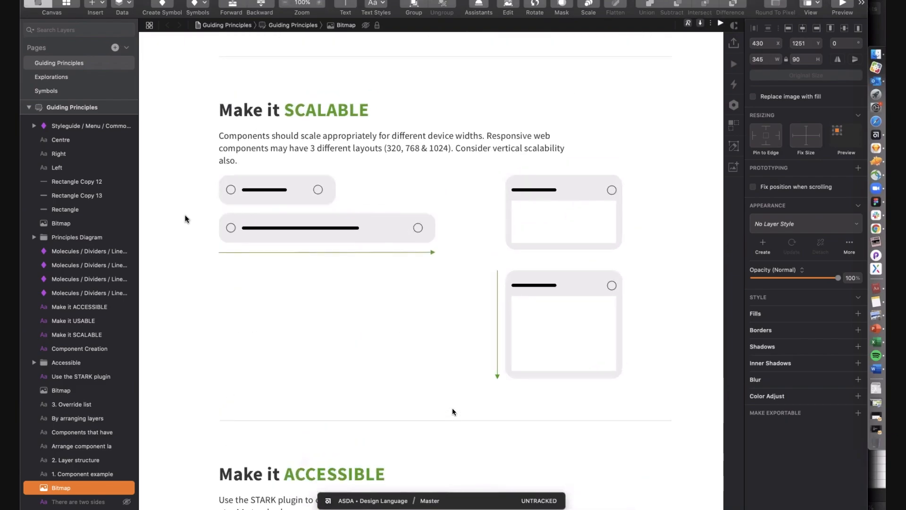
scroll(452, 412, "up", 1)
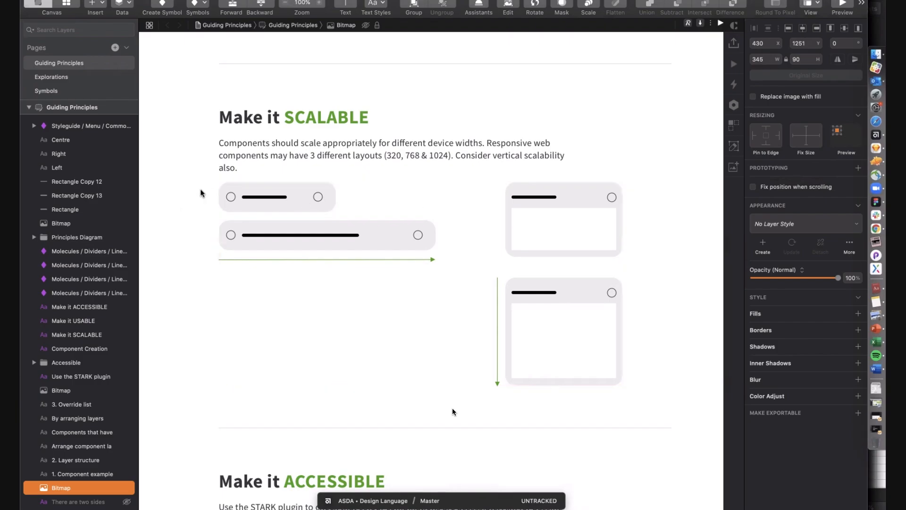
scroll(168, 218, "down", 10)
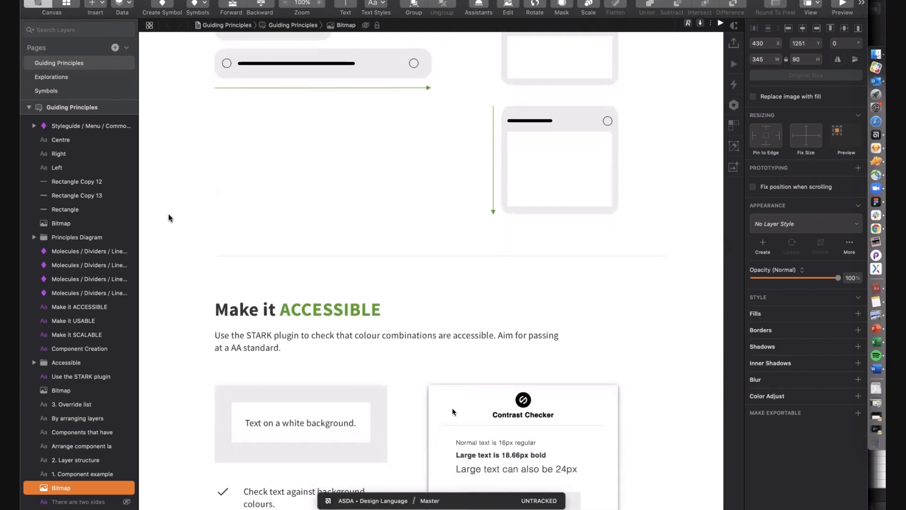
scroll(169, 217, "down", 1)
scroll(169, 218, "up", 1)
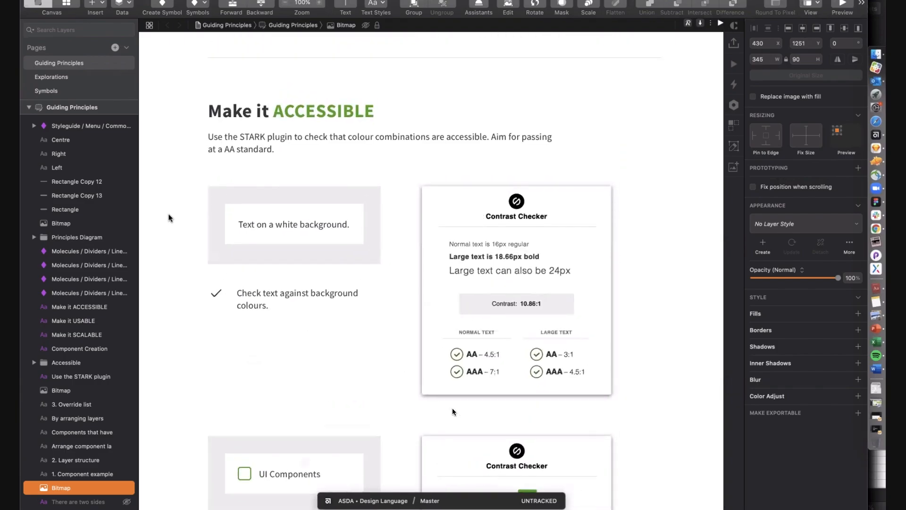
scroll(169, 218, "up", 10)
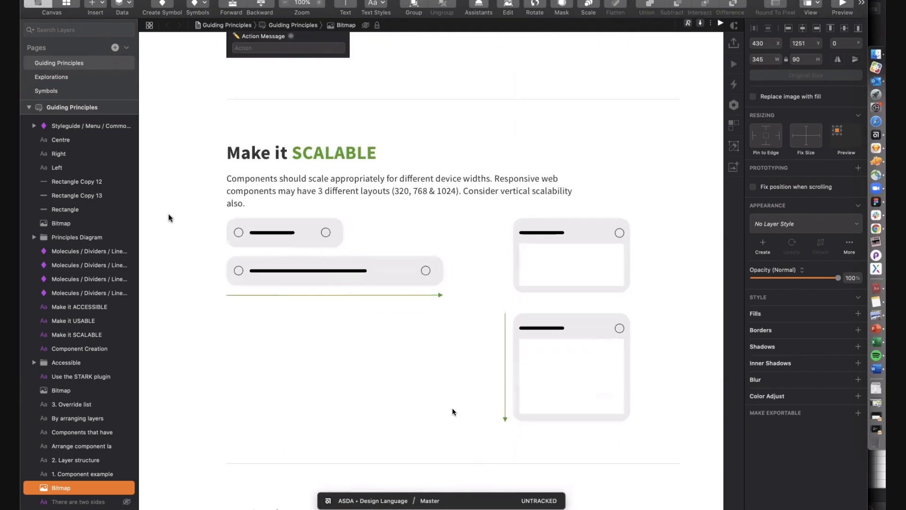
scroll(169, 217, "up", 1)
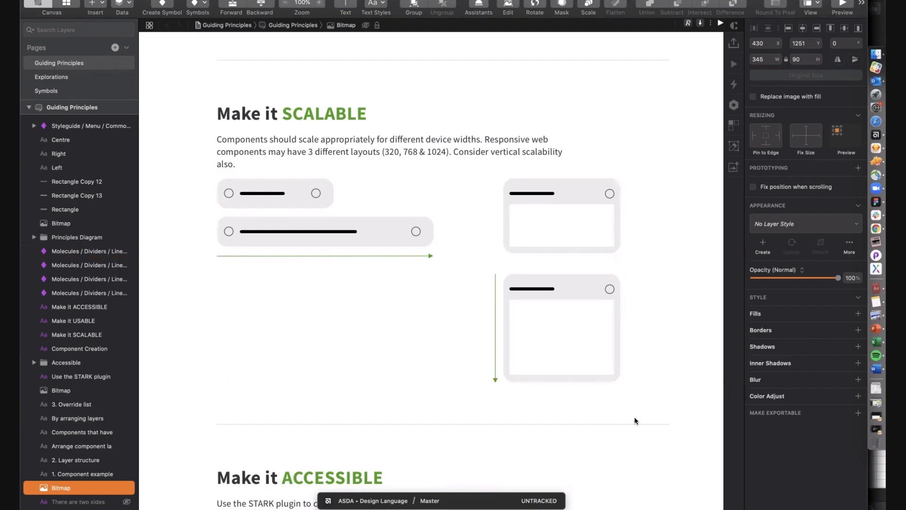
- Switch to the Tutorial document and delete the tick icon from the Sketch Tutorial artboard
left_click(373, 0)
left_click(398, 169)
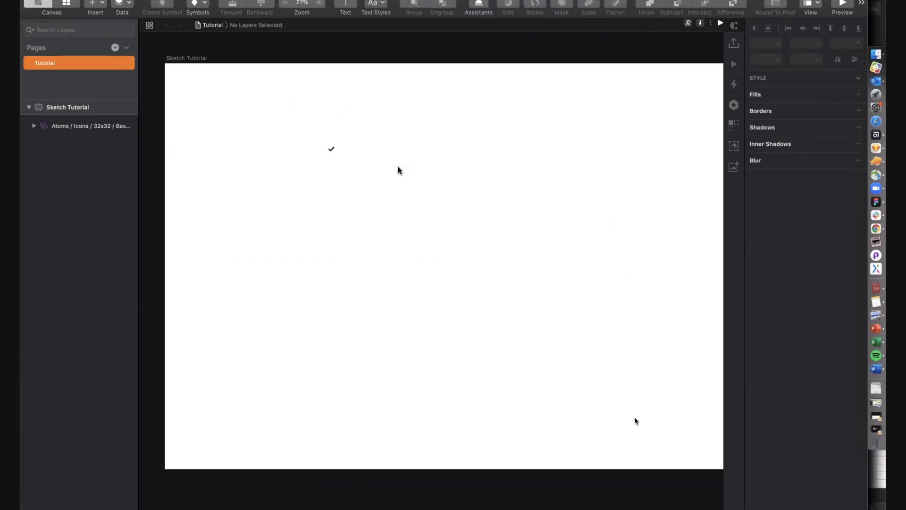
left_click(333, 151)
key("Delete")
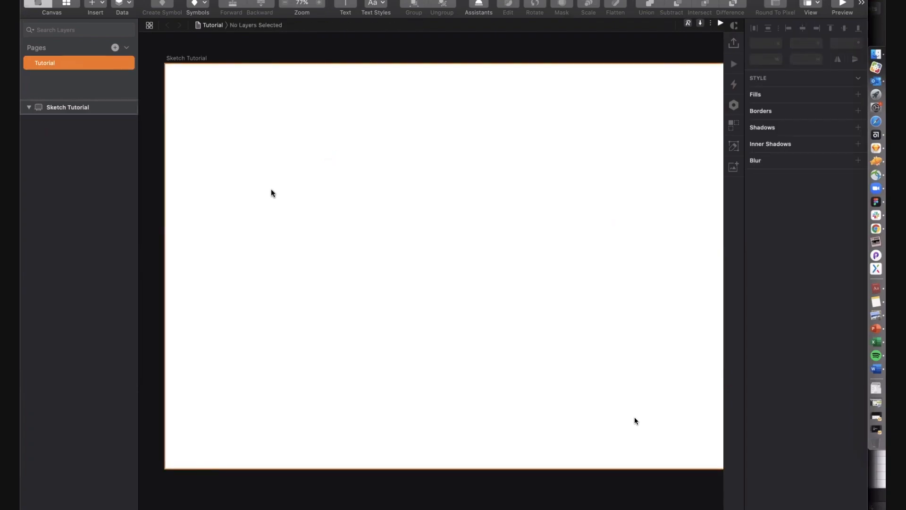
- Set the width of the Sketch Tutorial artboard to 320
scroll(271, 193, "down", 2)
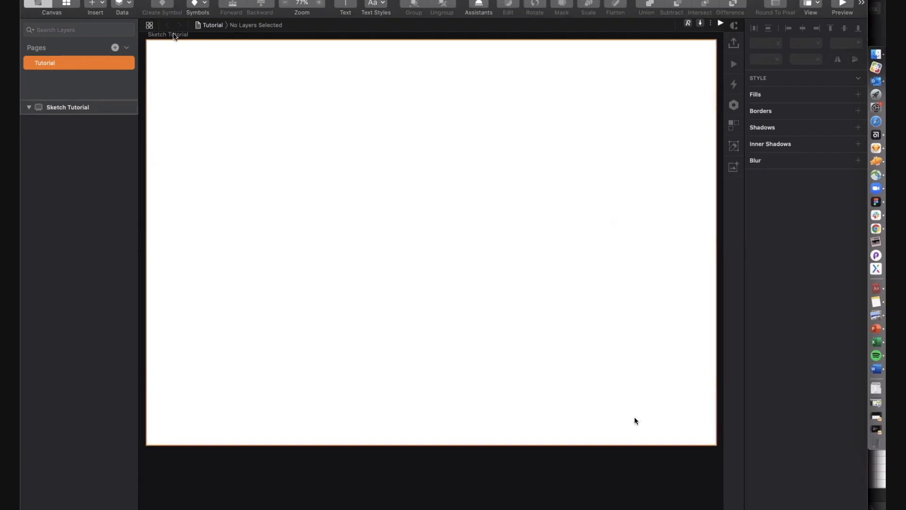
left_click(174, 35)
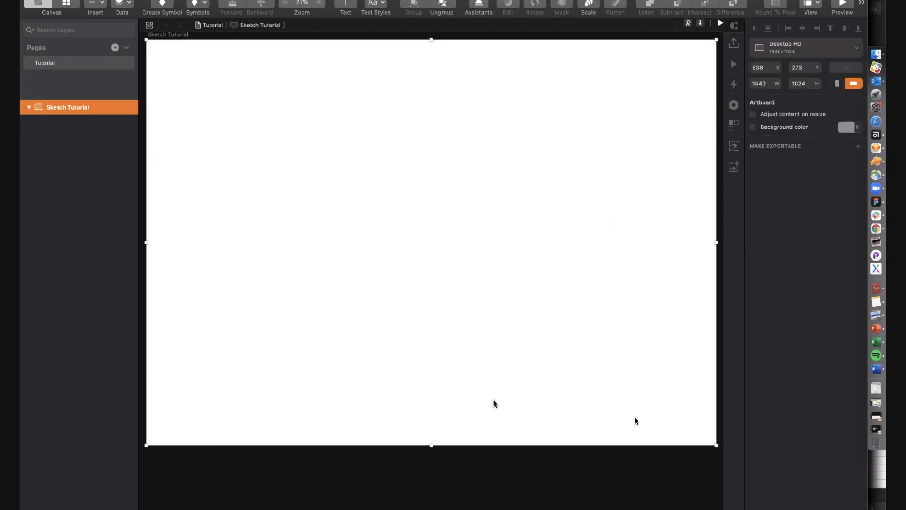
left_click(366, 468)
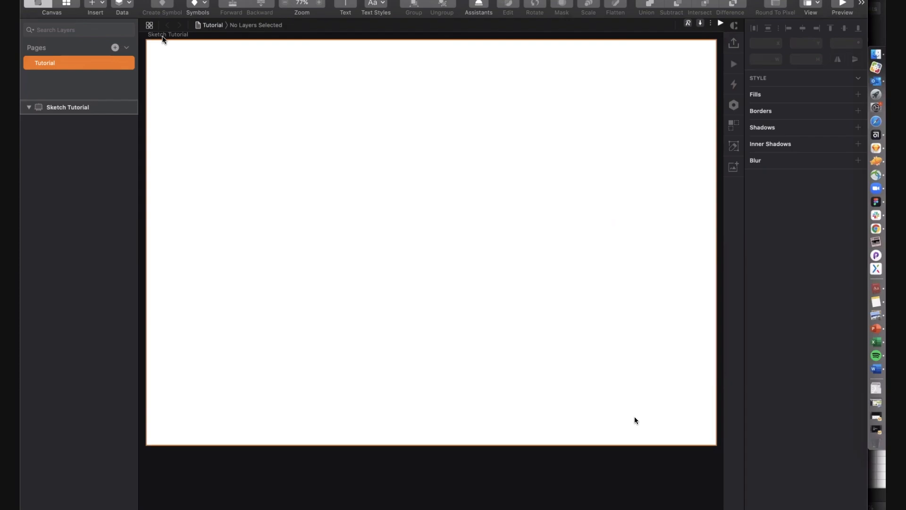
left_click(163, 38)
left_click(759, 83)
type("320")
key("Return")
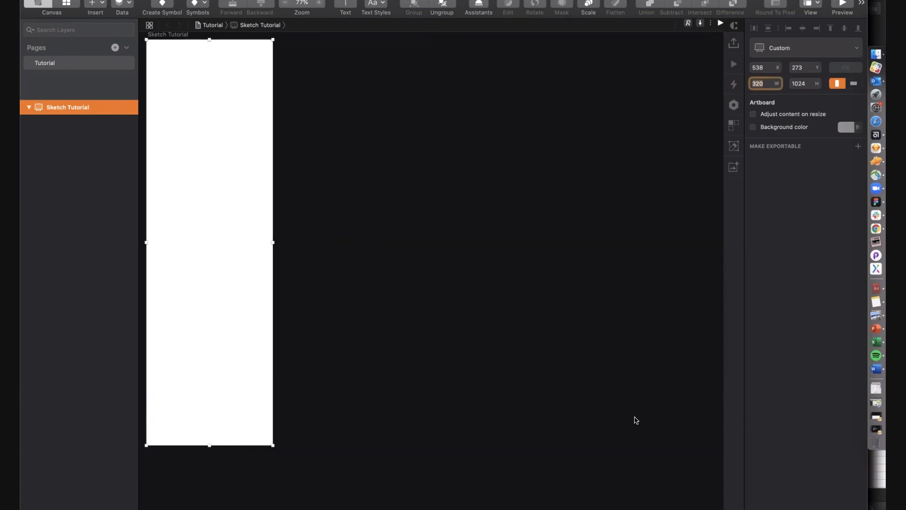
left_click(470, 211)
scroll(469, 211, "left", 5)
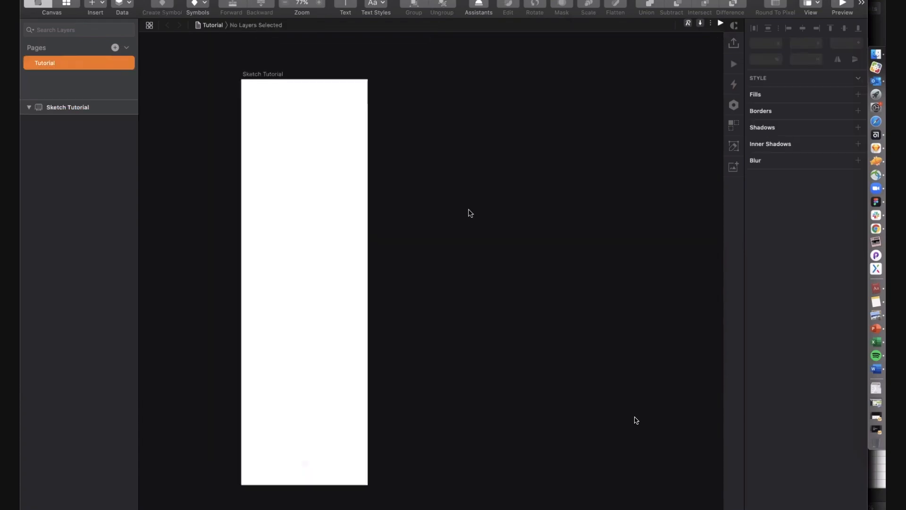
- Draw a 320 by 100 rectangle across the top of the Sketch Tutorial artboard and turn off its border
left_click(284, 66)
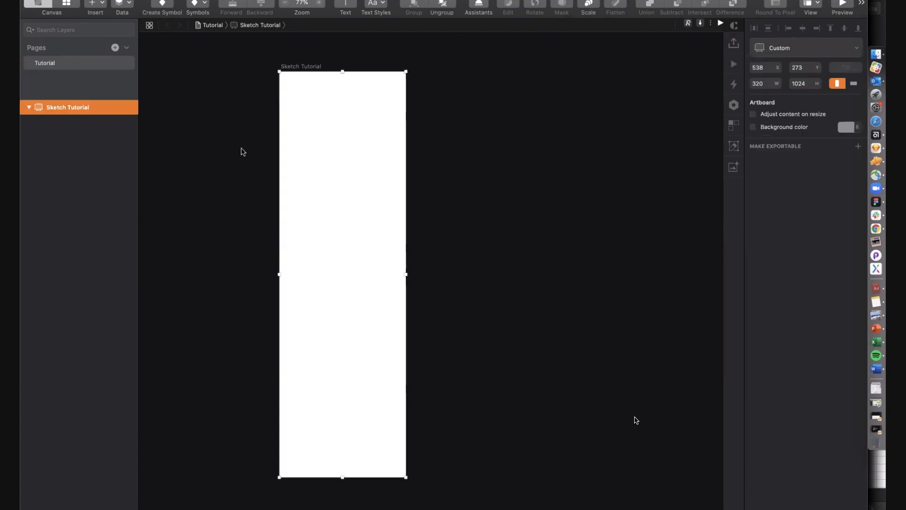
left_click(242, 149)
key("r")
left_click_drag(279, 73, 406, 111)
left_click(752, 356)
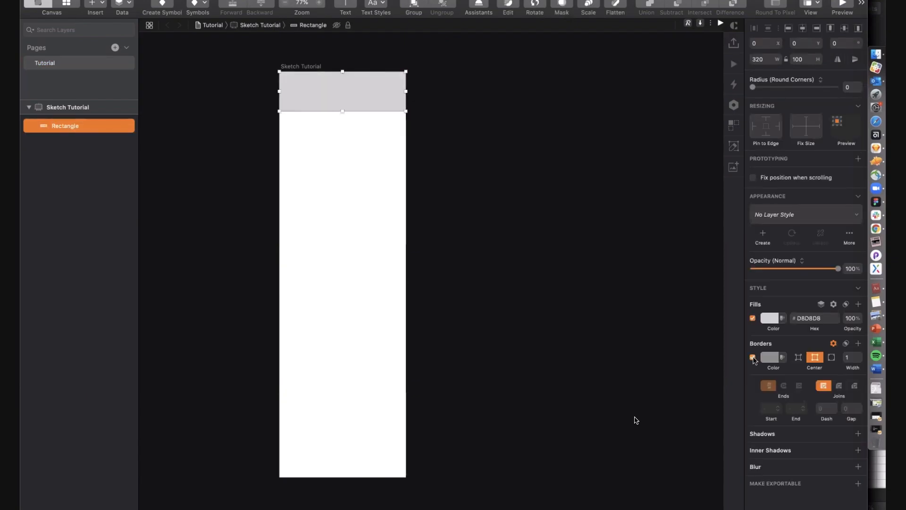
- Fill the rectangle with the #F6F6F6 colour from the Common • ASDA (150521) library
left_click(770, 319)
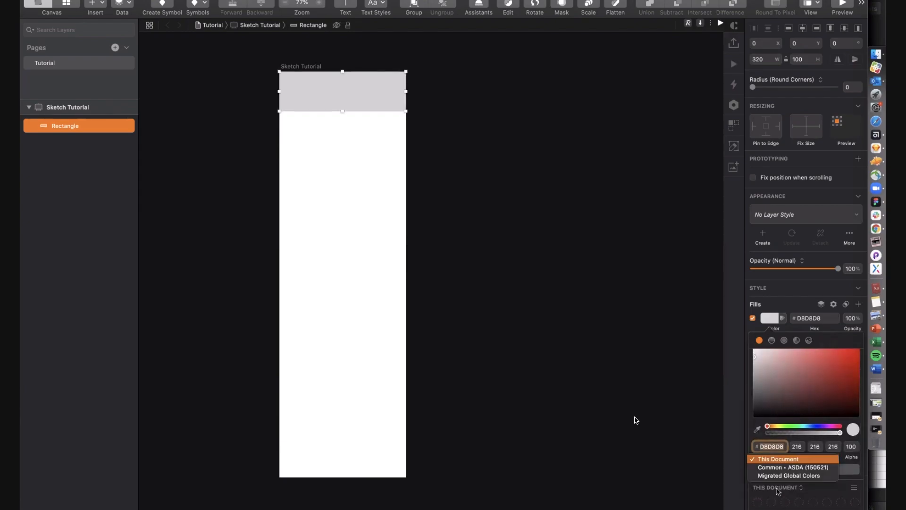
scroll(773, 470, "up", 1)
scroll(783, 507, "down", 2)
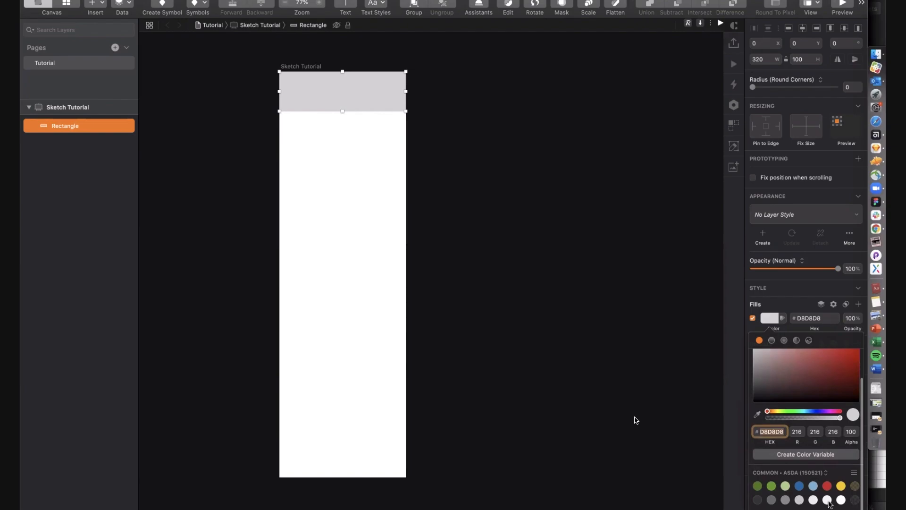
left_click(826, 499)
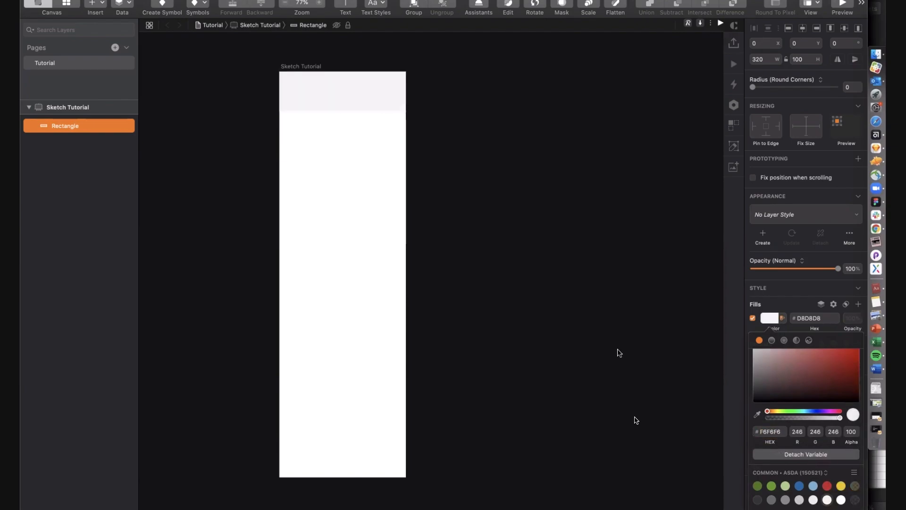
key("Escape")
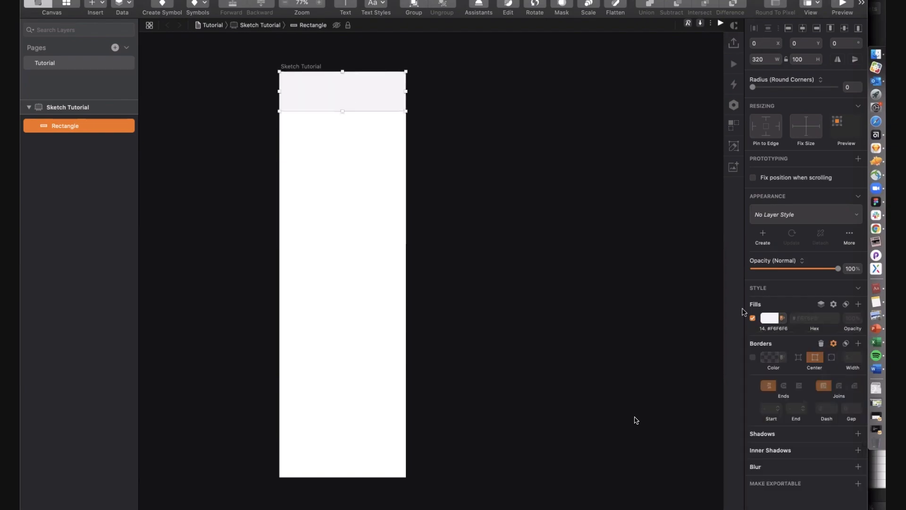
- Change the rectangle's fill to the #949494 grey from the Common • ASDA (150521) library
left_click(769, 317)
scroll(783, 501, "down", 2)
left_click(784, 499)
key("Escape")
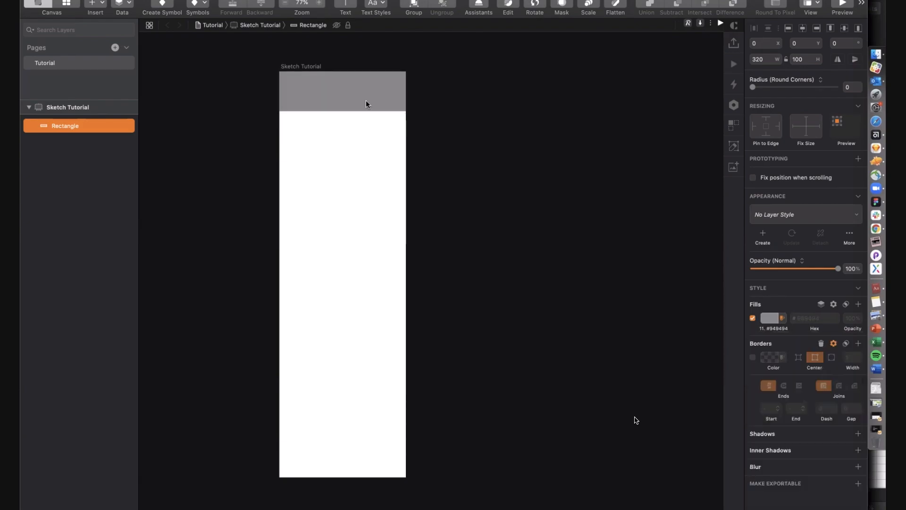
- Add a text layer reading "Title" in the middle of the grey rectangle
key("t")
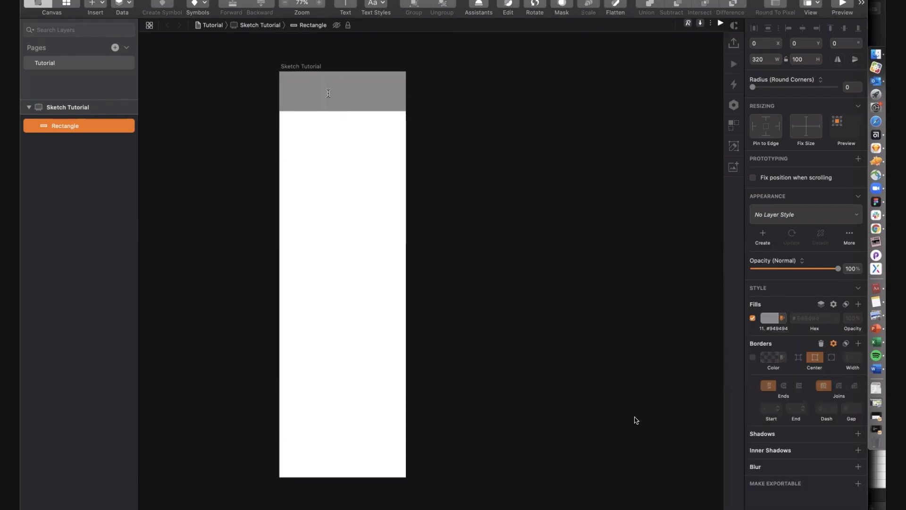
left_click(327, 93)
type("T")
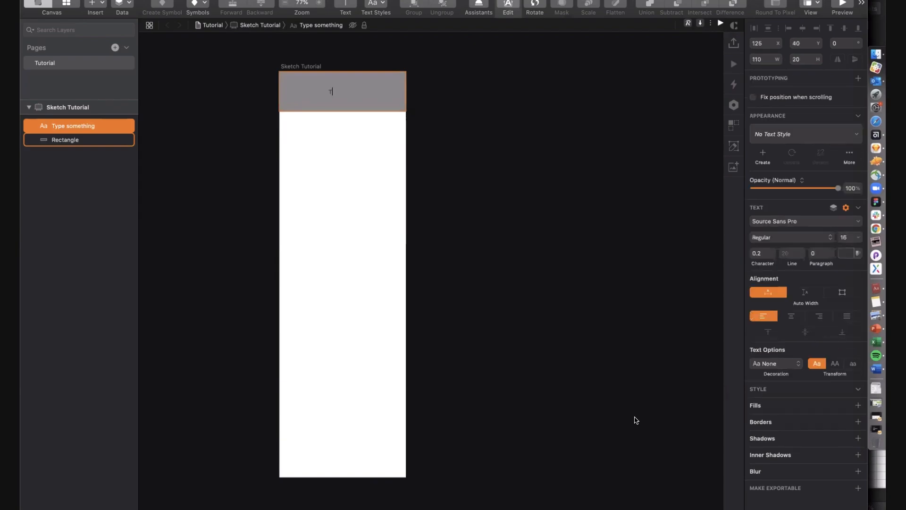
key("Escape")
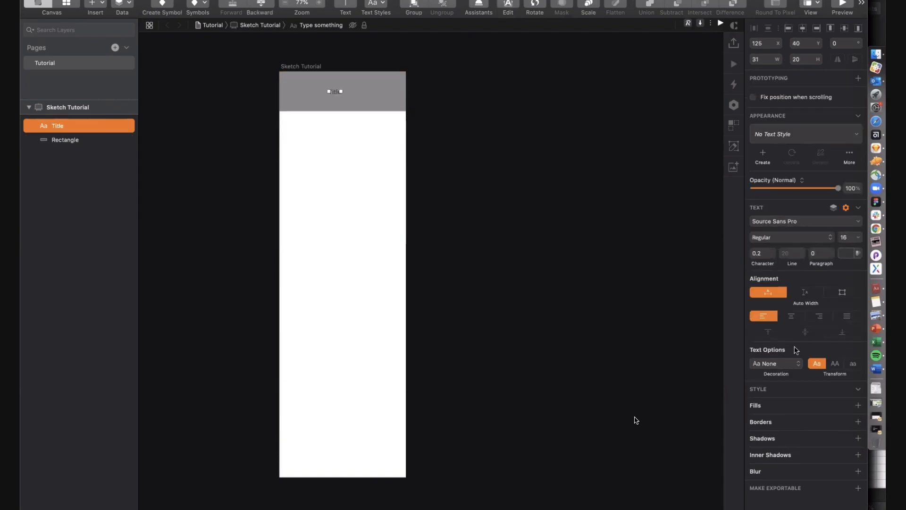
- Centre-align the Title text and widen its text box to about 263 across the grey rectangle
left_click(791, 316)
mouse_move(342, 91)
left_mouse_down()
mouse_move(387, 91)
mouse_move(338, 92)
mouse_move(346, 90)
left_mouse_up()
key("super+z")
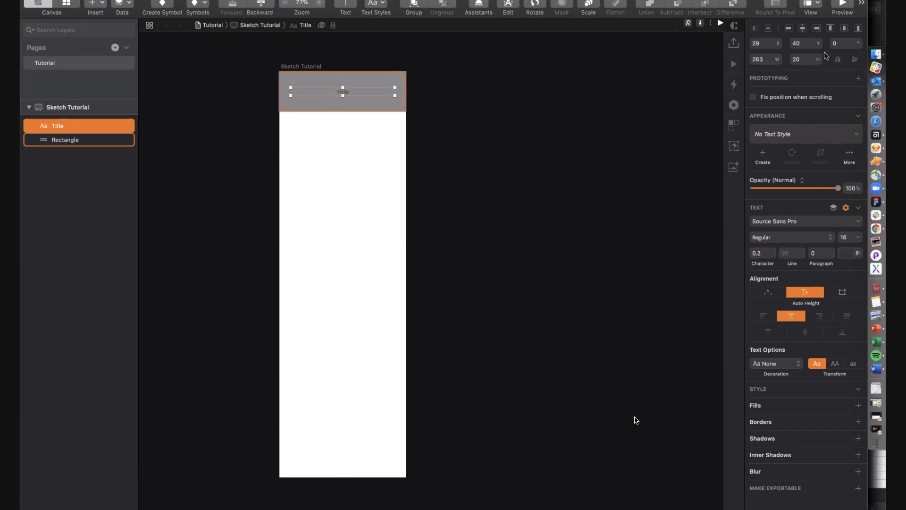
- Set the Title text's X position to 24 and its width to 272, checking its margins against the rectangle
left_click(753, 44)
key("Return")
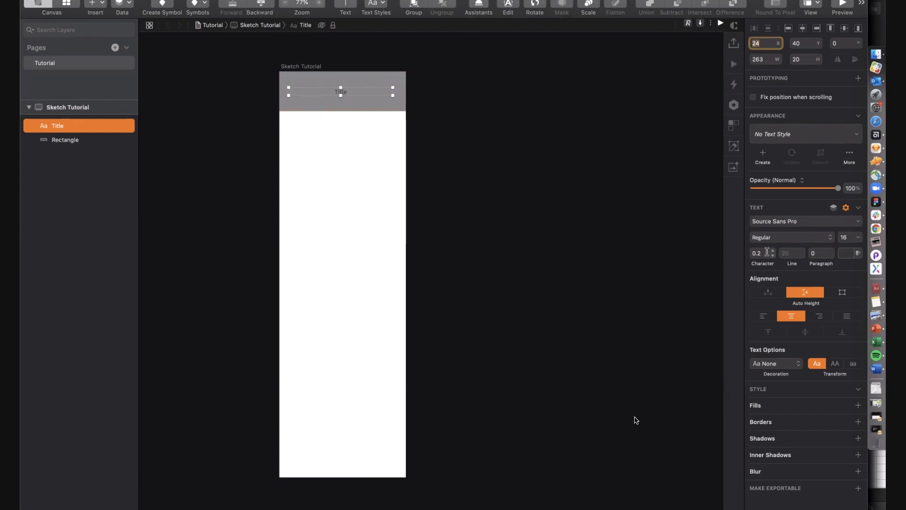
left_click(765, 65)
key("Up")
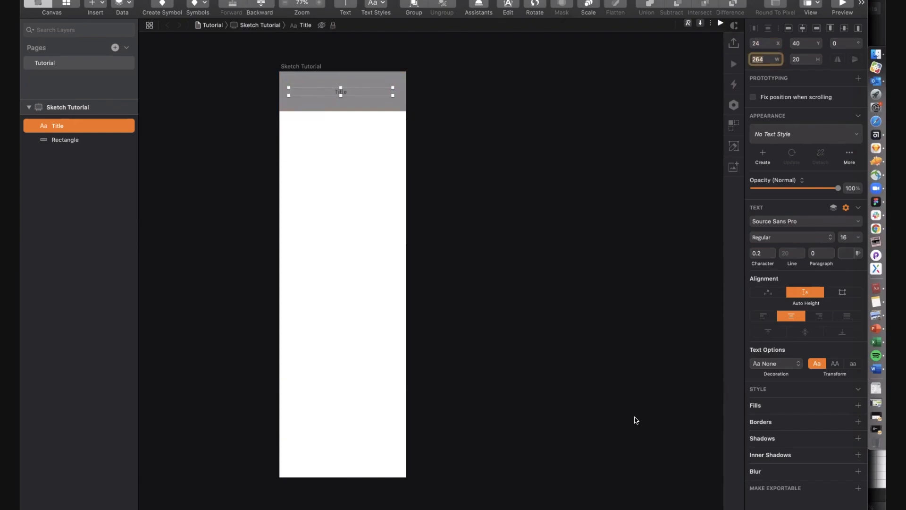
key("Up")
key("Up")
key("Up")
key("Up")
key("alt")
key("Down")
key("alt")
key("alt")
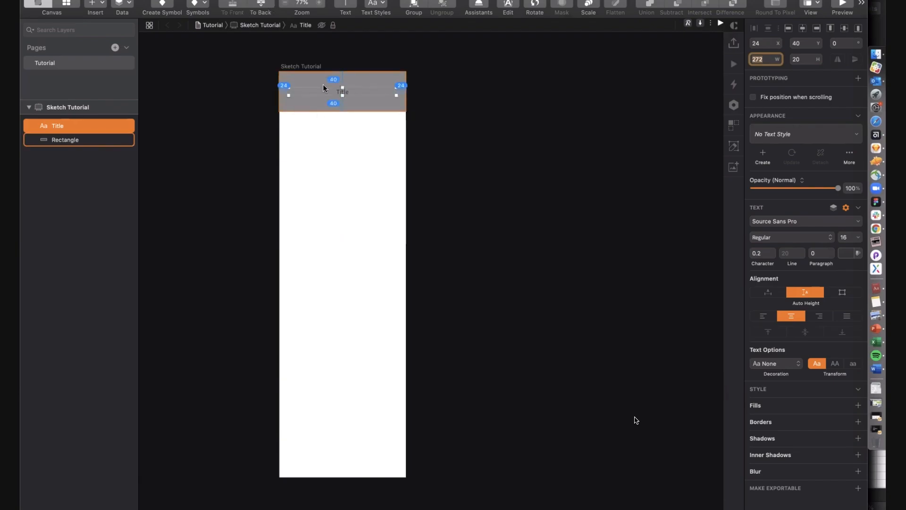
left_click(251, 126)
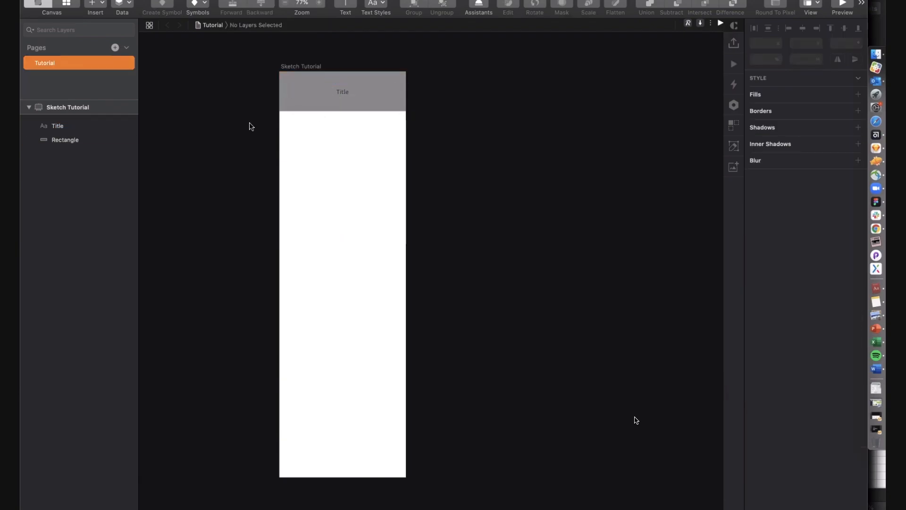
- Change the Title text's font weight to Semibold
left_click(346, 93)
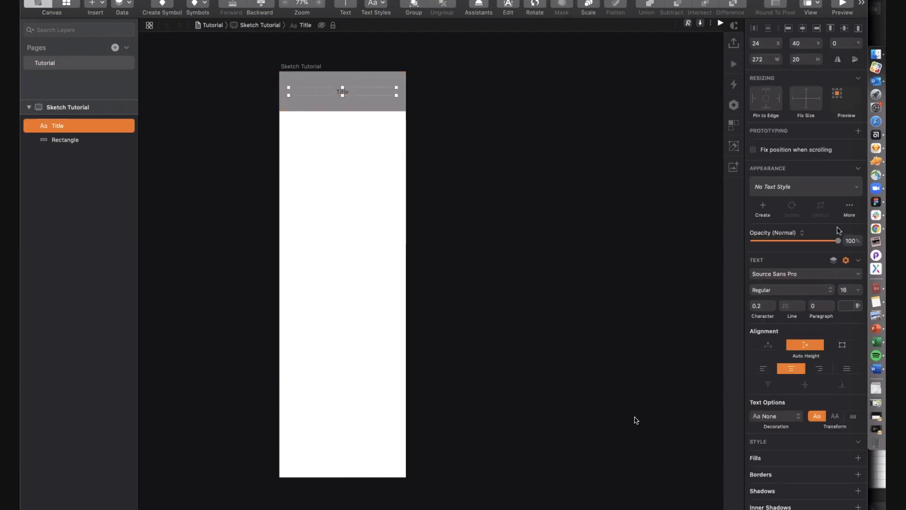
left_click(786, 289)
left_click(777, 342)
left_click(255, 87)
- Create a symbol named Header from the Title and Rectangle, using Horizontally Center Layout and sending it to the Symbols page
left_click_drag(443, 97, 263, 93)
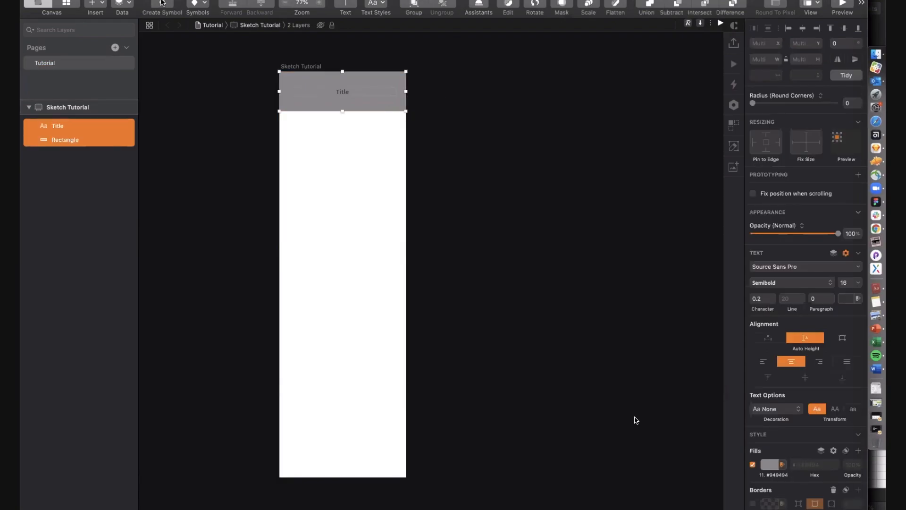
left_click(161, 3)
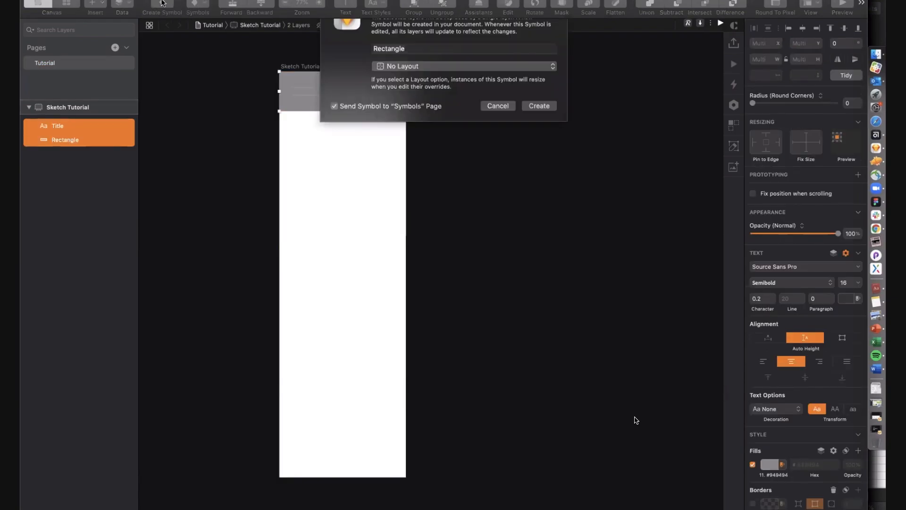
type("Header")
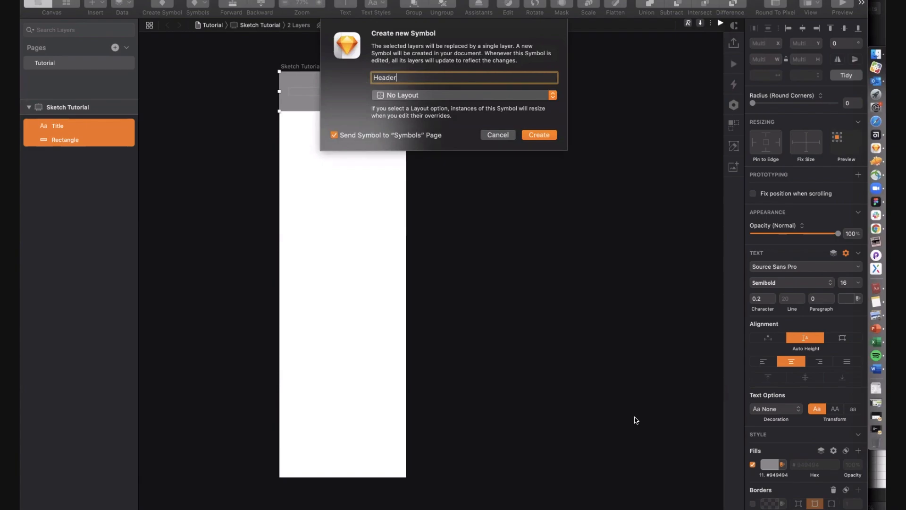
left_click(404, 96)
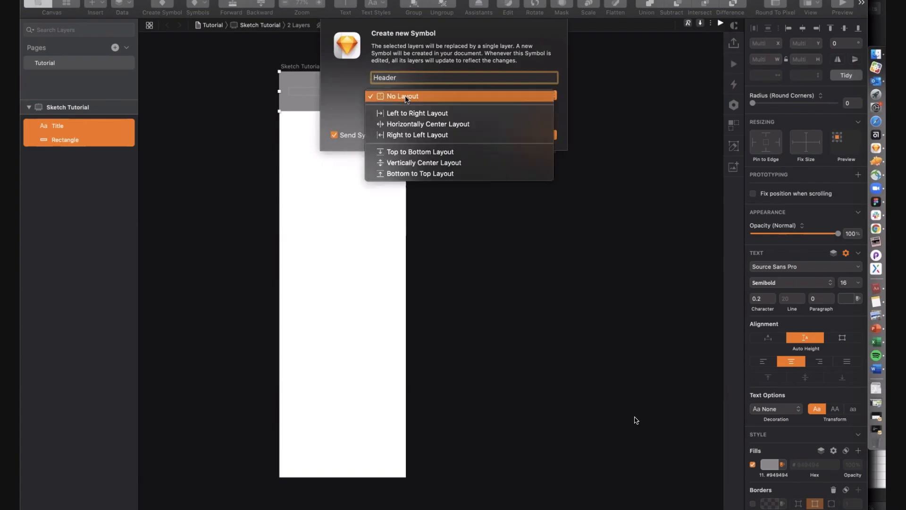
left_click(412, 121)
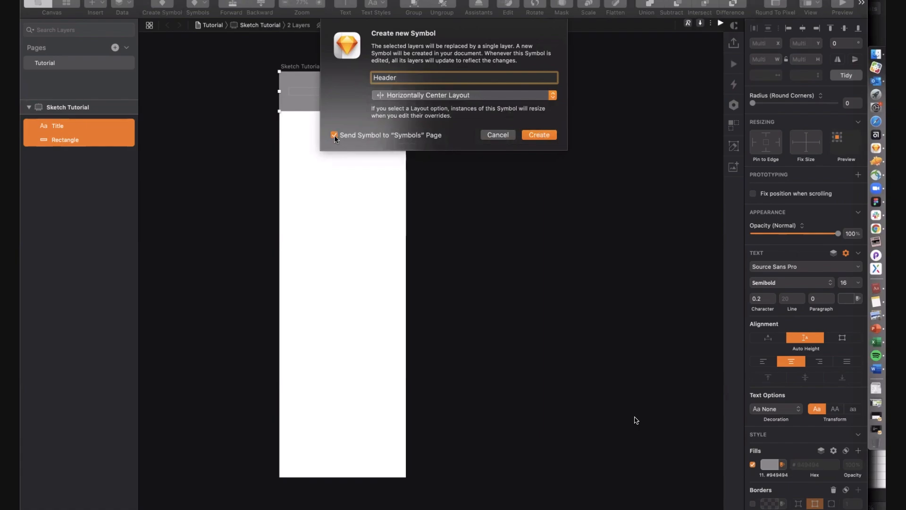
left_click(549, 134)
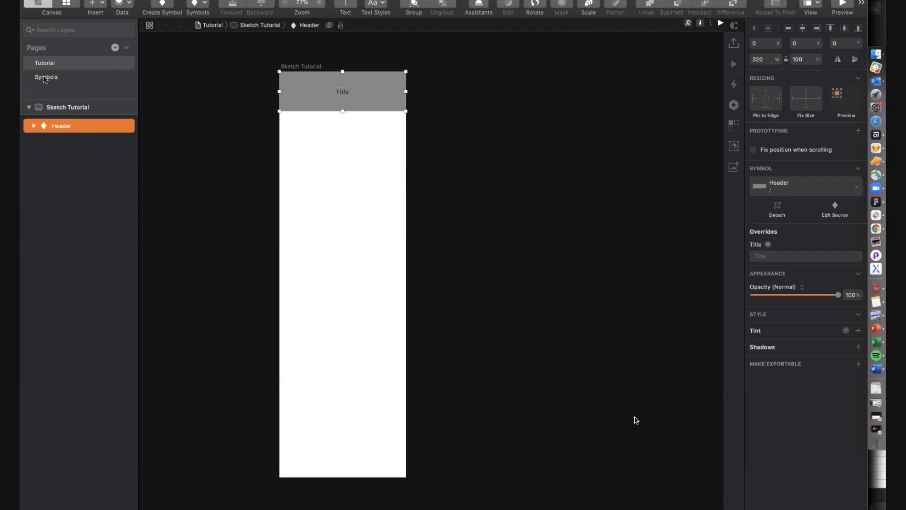
- In the Header symbol source, pin the Title to the left and right edges and the Rectangle to all four edges
left_click(44, 79)
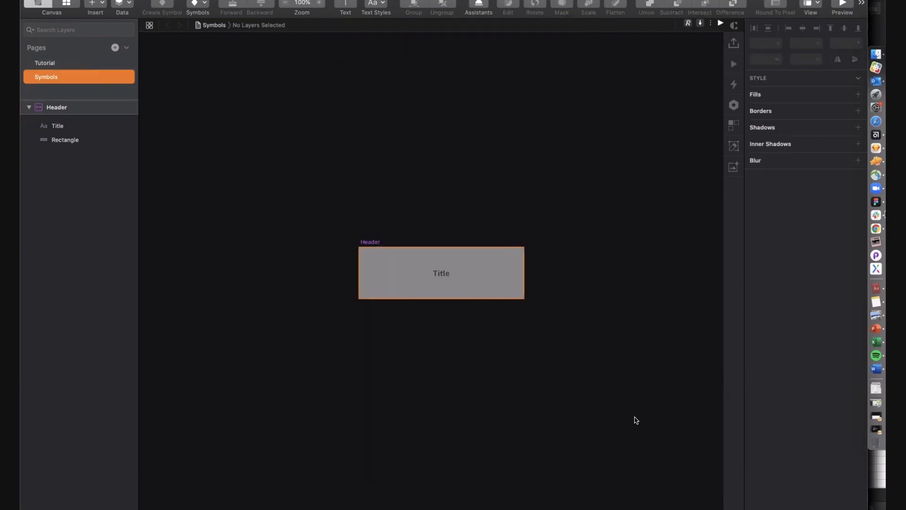
left_click(57, 108)
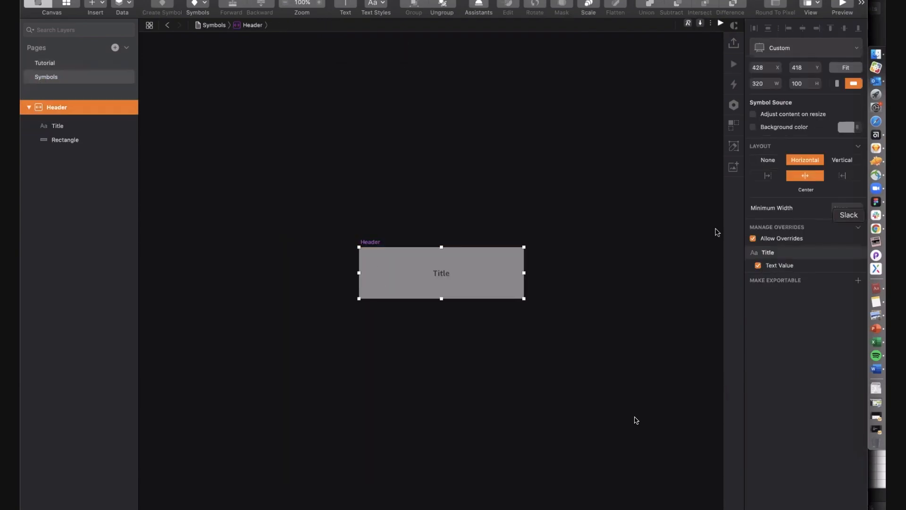
left_click(438, 277)
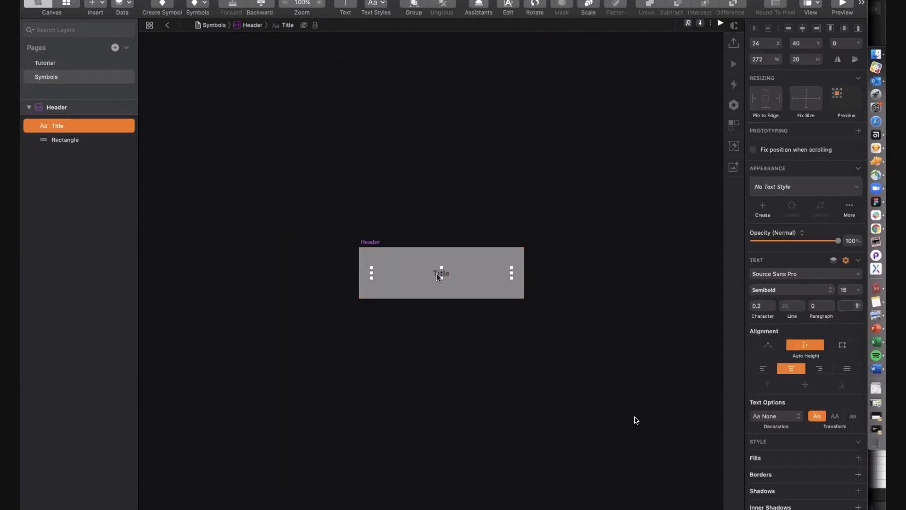
left_click(755, 99)
left_click(778, 99)
left_click(437, 254)
left_click(767, 130)
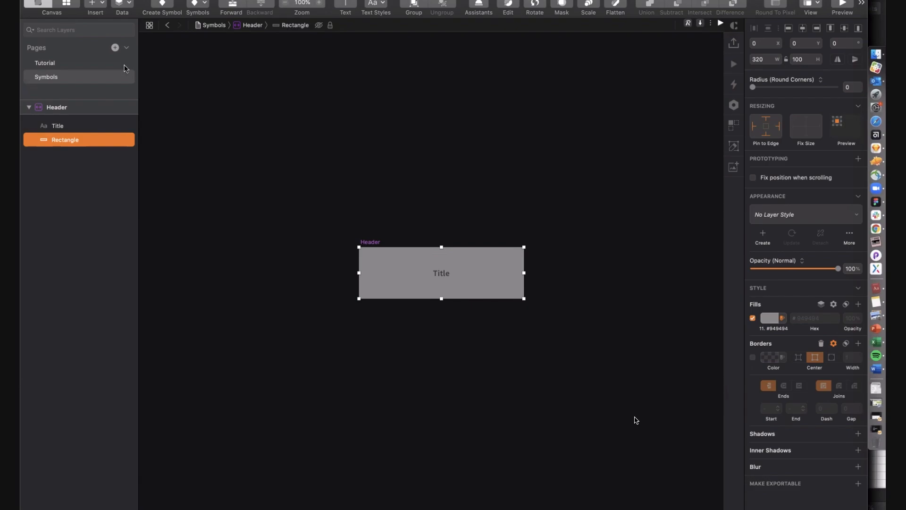
- Turn on Adjust content on resize for the Header symbol source
left_click(79, 67)
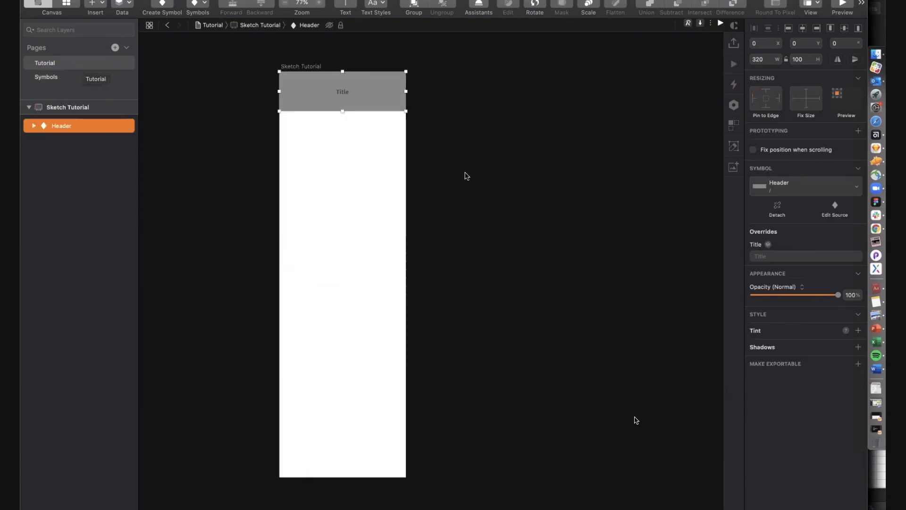
left_click(259, 130)
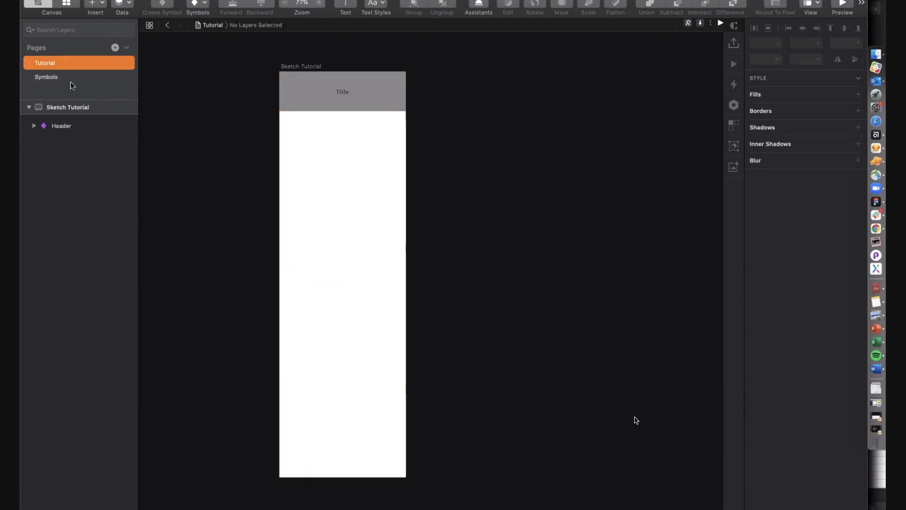
left_click(70, 79)
left_click(378, 273)
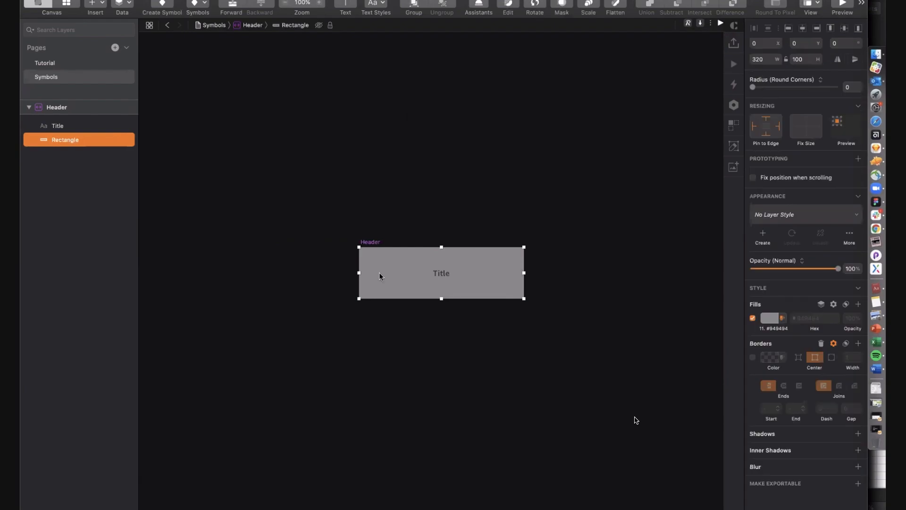
left_click(367, 242)
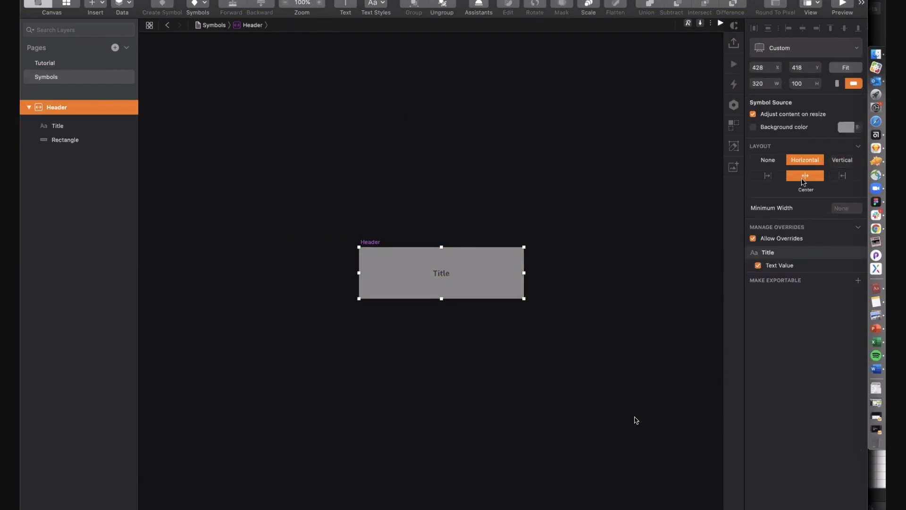
- Set the Header symbol's minimum width to 320
left_click(845, 209)
type("320")
key("Return")
key("Escape")
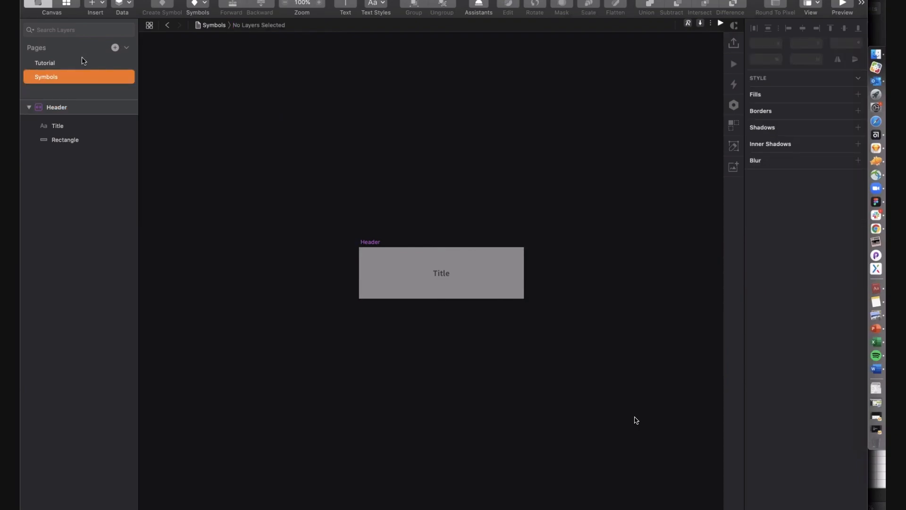
- Turn on Adjust content on resize for the Sketch Tutorial artboard on the Tutorial page
left_click(100, 63)
left_click(293, 66)
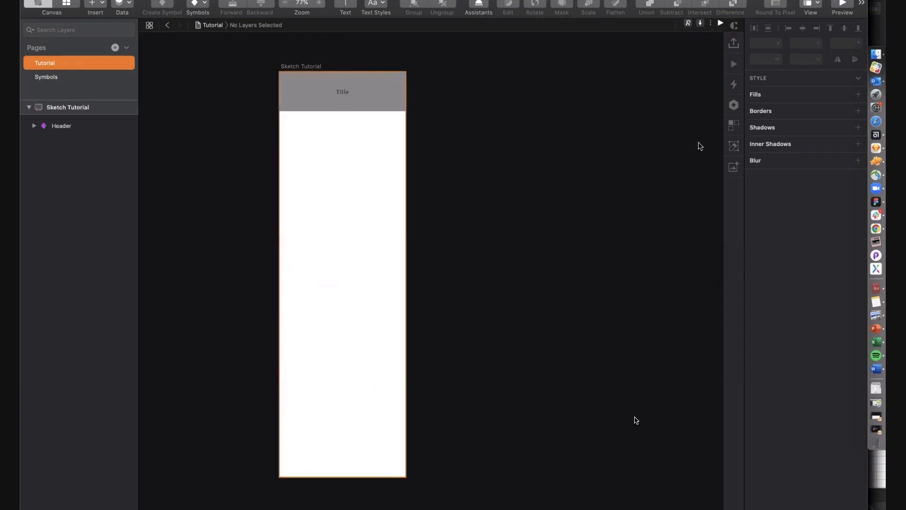
left_click(753, 115)
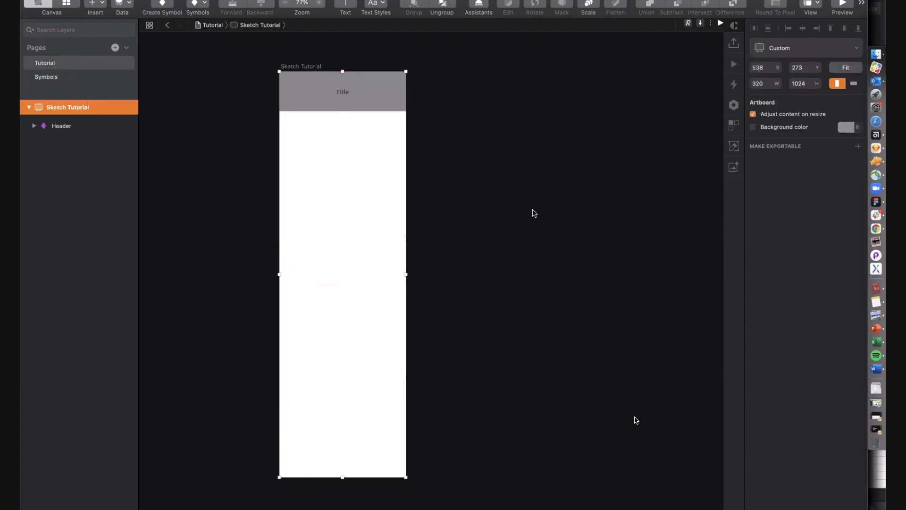
- Test the header's resizing by widening the Sketch Tutorial artboard to about 983, and undo the resize
left_click_drag(406, 273, 435, 273)
left_click_drag(662, 260, 668, 264)
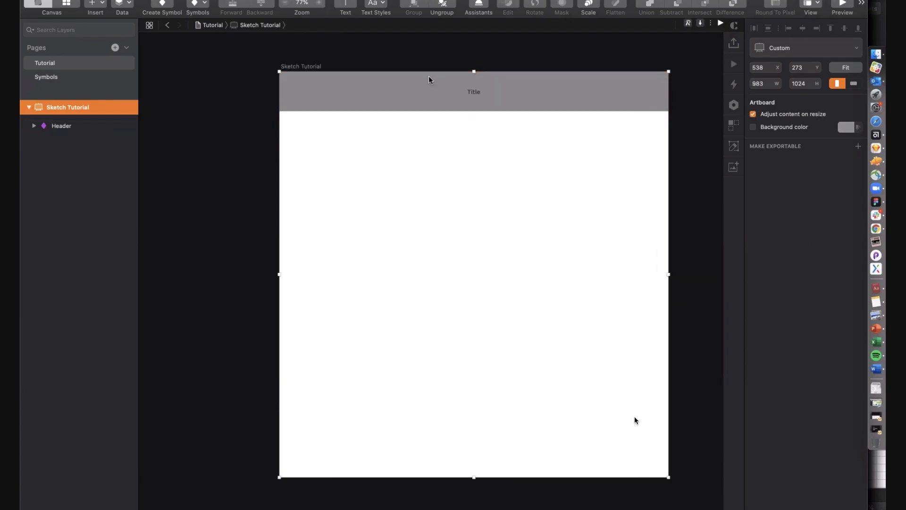
key("super+z")
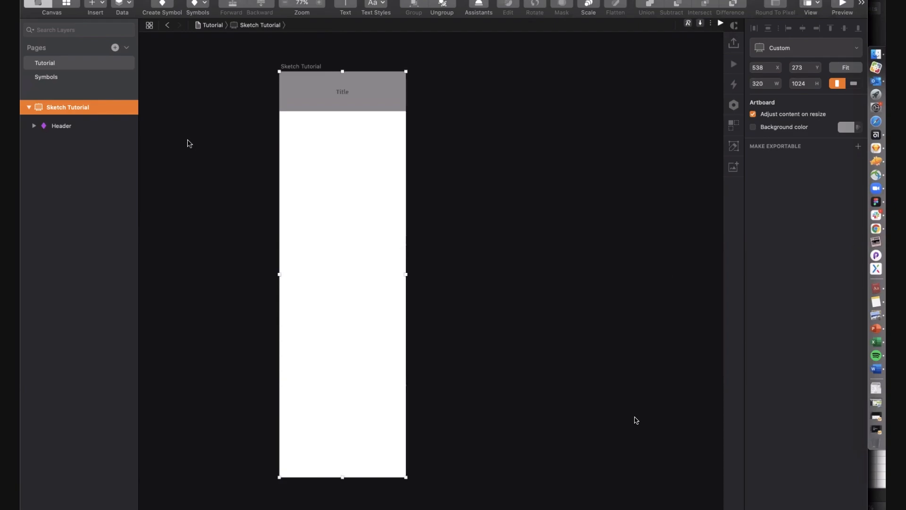
- In the Header symbol source, narrow the Title text box from its right end to leave room beside it
left_click(75, 76)
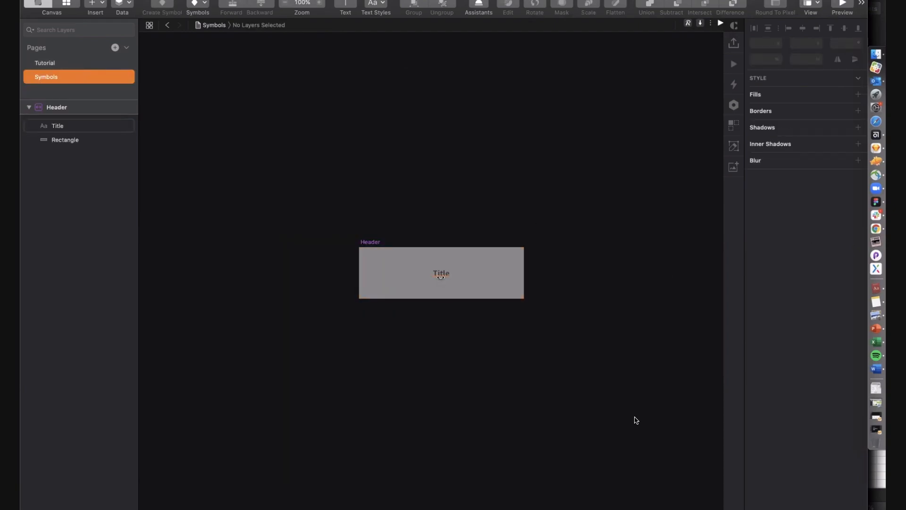
left_click(506, 276)
mouse_move(511, 274)
left_mouse_down()
mouse_move(476, 273)
mouse_move(510, 273)
mouse_move(521, 289)
left_mouse_up()
- Draw a 40 by 40 circle near the header's right end and place it at X 256, Y 30
key("o")
left_click(779, 61)
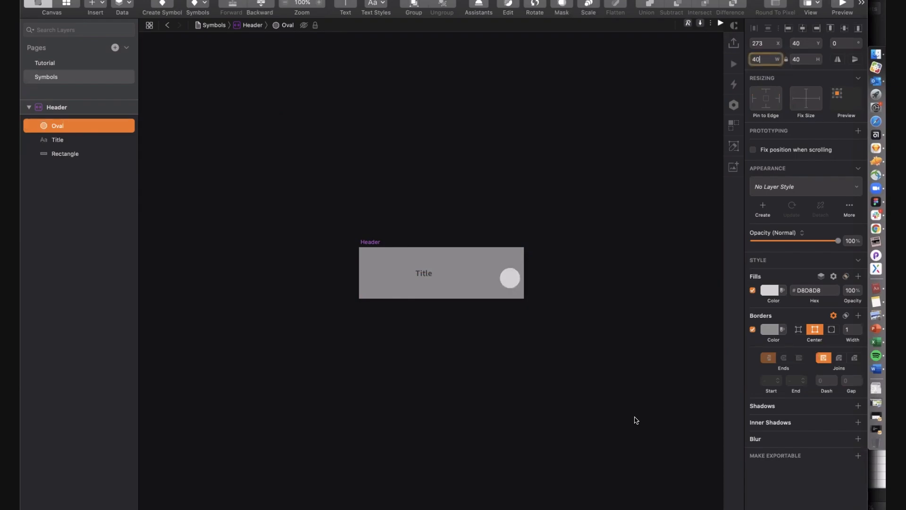
mouse_move(509, 281)
left_mouse_down()
mouse_move(501, 276)
mouse_move(501, 289)
left_mouse_up()
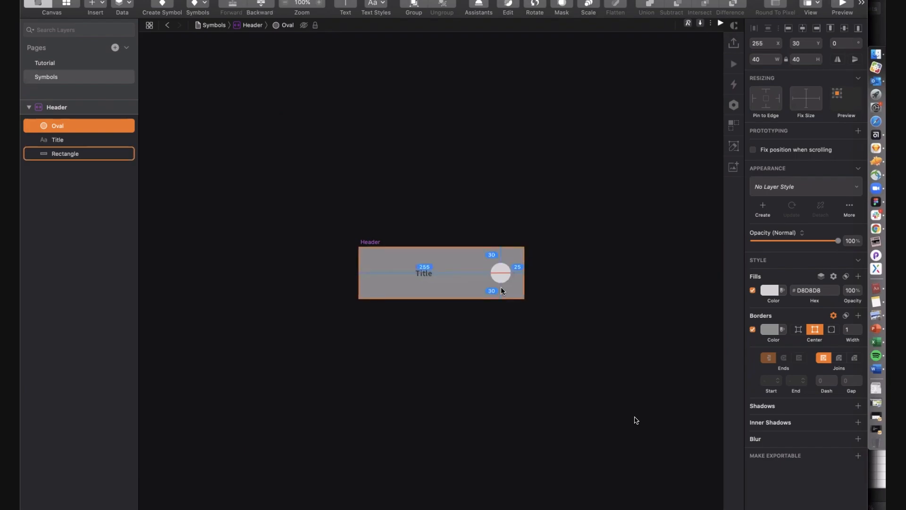
- Set the Title text box's width to 208 and check its spacing to the circle
left_click(421, 276)
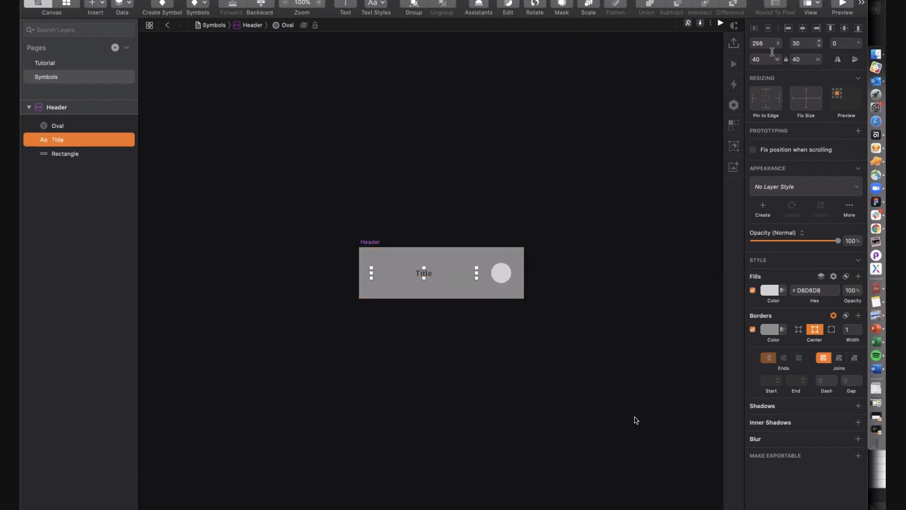
left_click(765, 60)
key("alt")
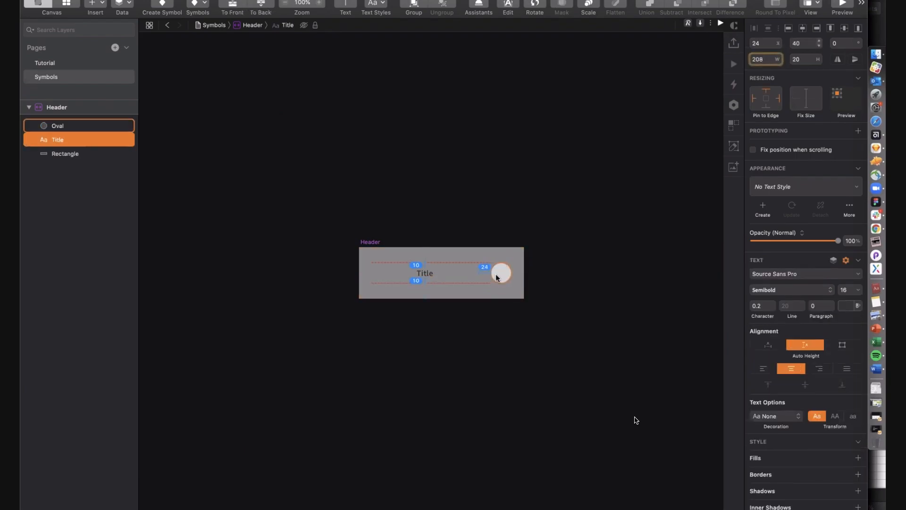
- Pin the circle to the header's top and right edges and fix its width and height
left_click(499, 282)
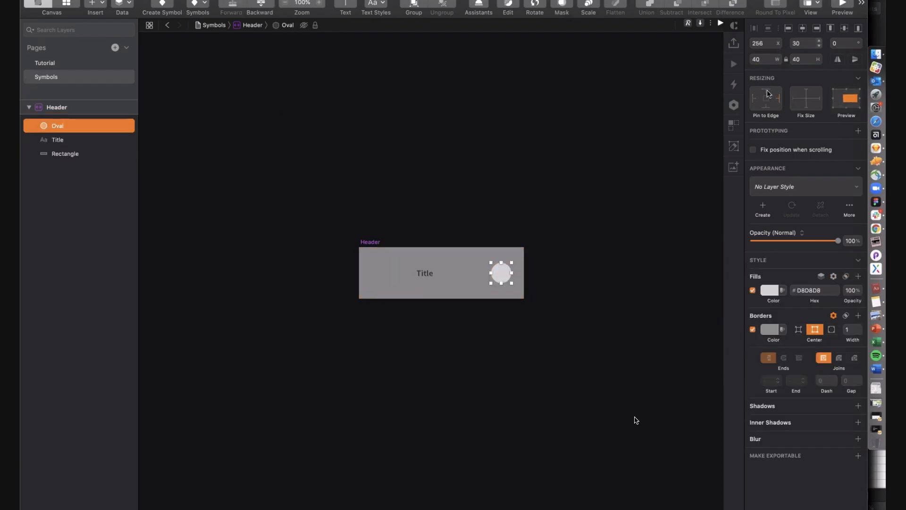
left_click(806, 102)
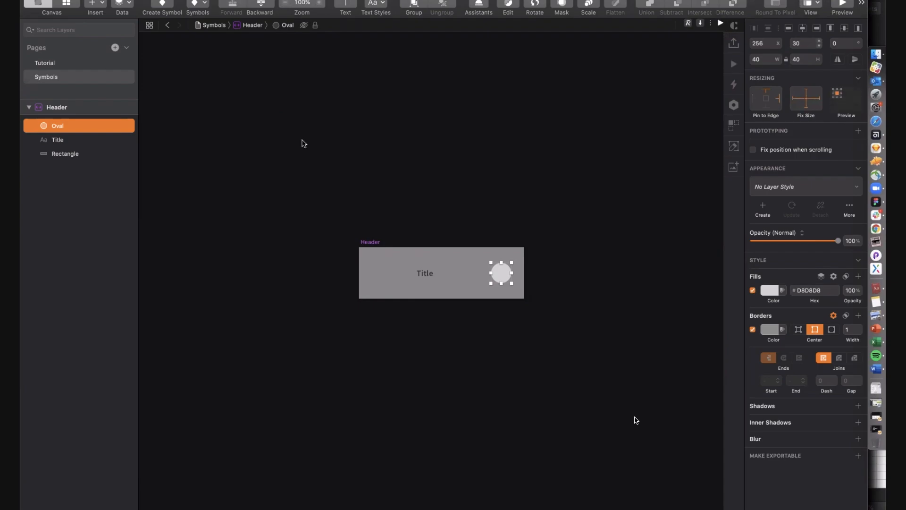
- On the Tutorial page, widen the Sketch Tutorial artboard to about 608 to test how the header adapts
left_click(71, 63)
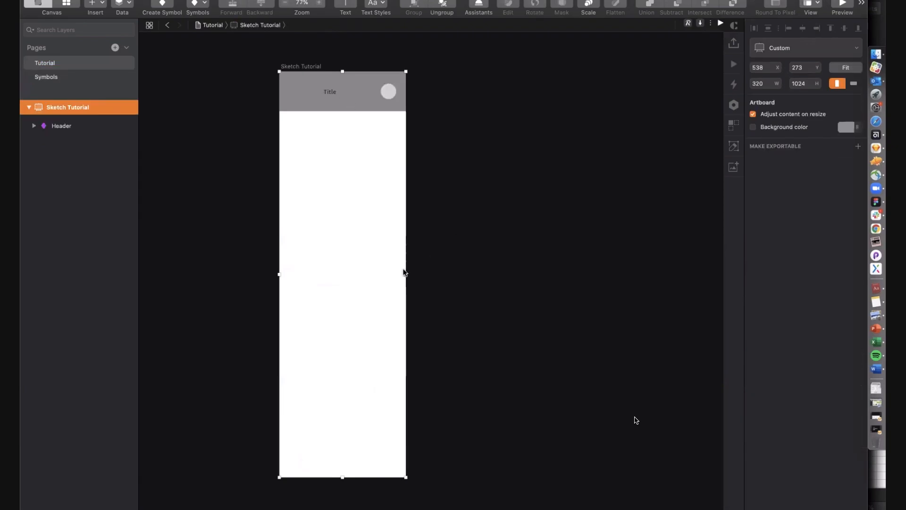
left_click_drag(439, 272, 566, 291)
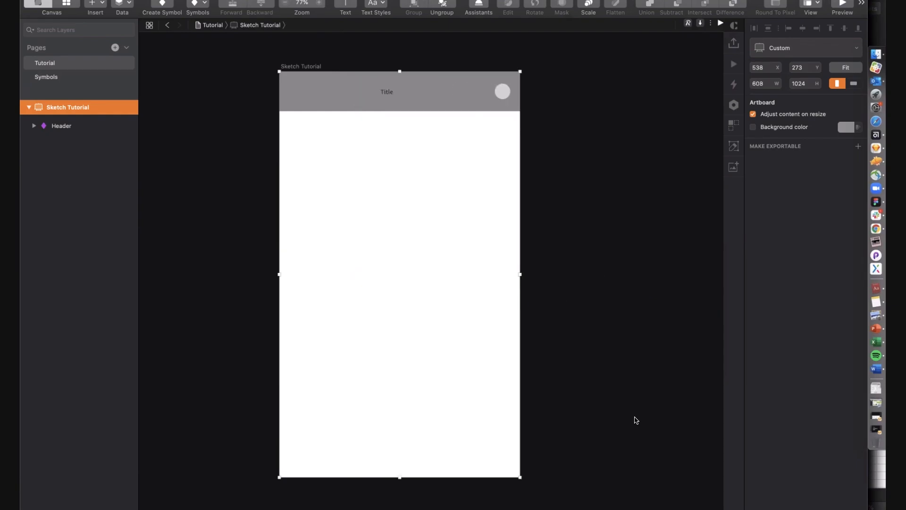
- In the Header symbol source, turn the circle into a nested symbol named Right Side with no layout
left_click(46, 77)
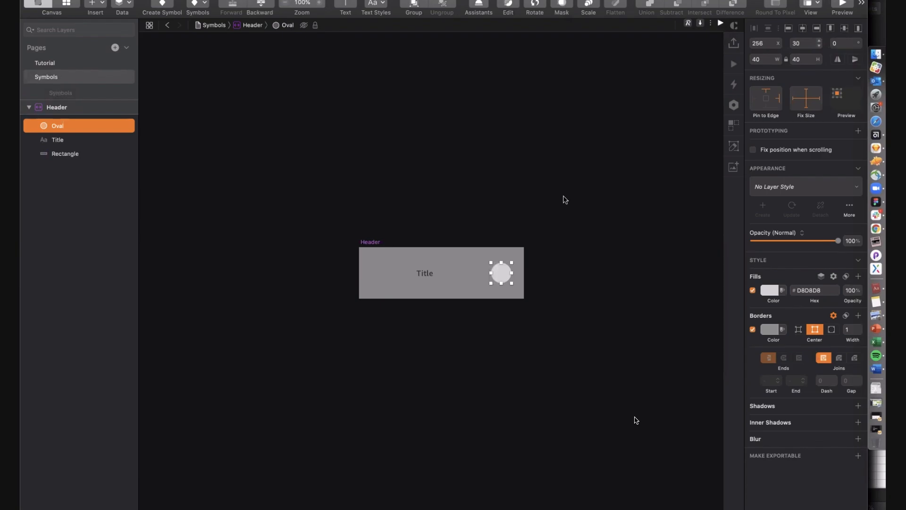
scroll(564, 198, "right", 5)
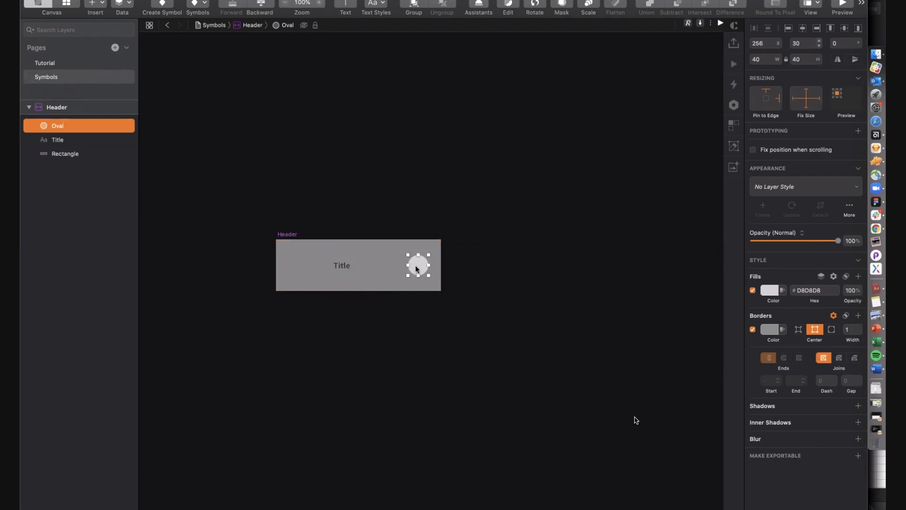
left_click(159, 6)
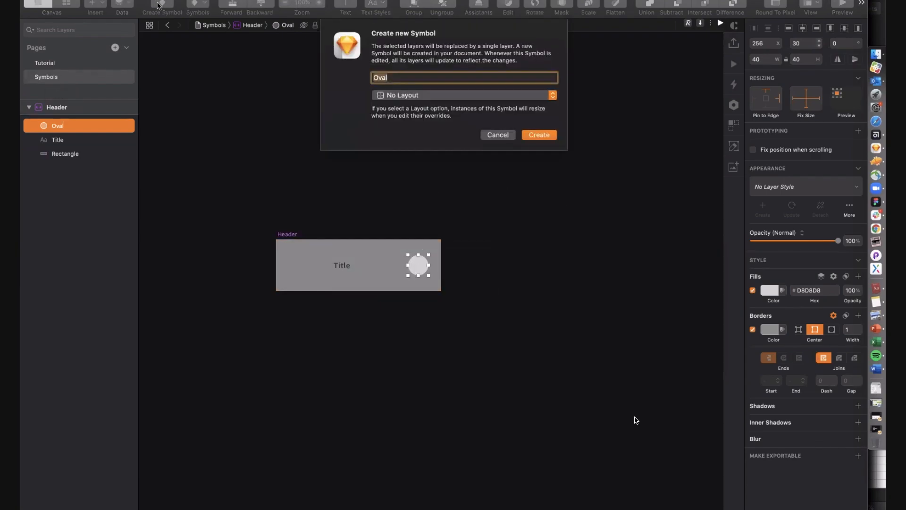
type("Right Icon")
key("Return")
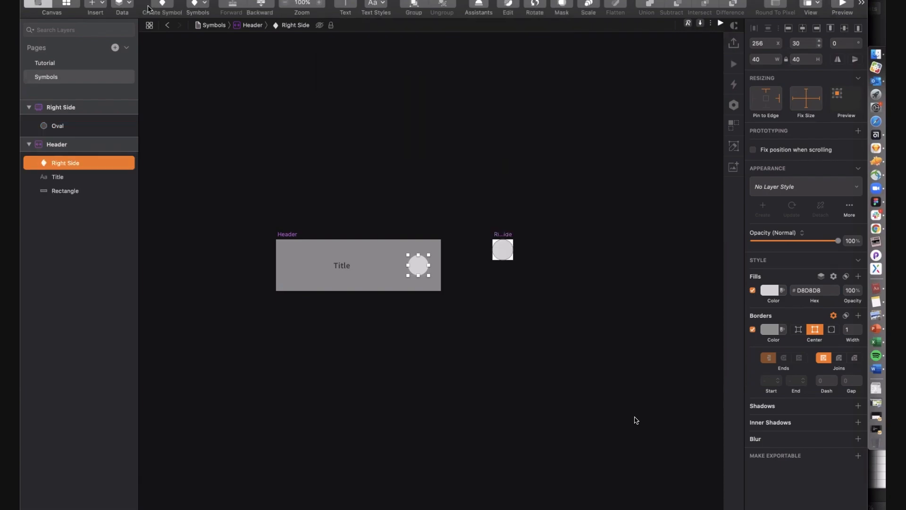
- Duplicate the Right Side symbol source and rename the copy Right Side / square
left_click(505, 234)
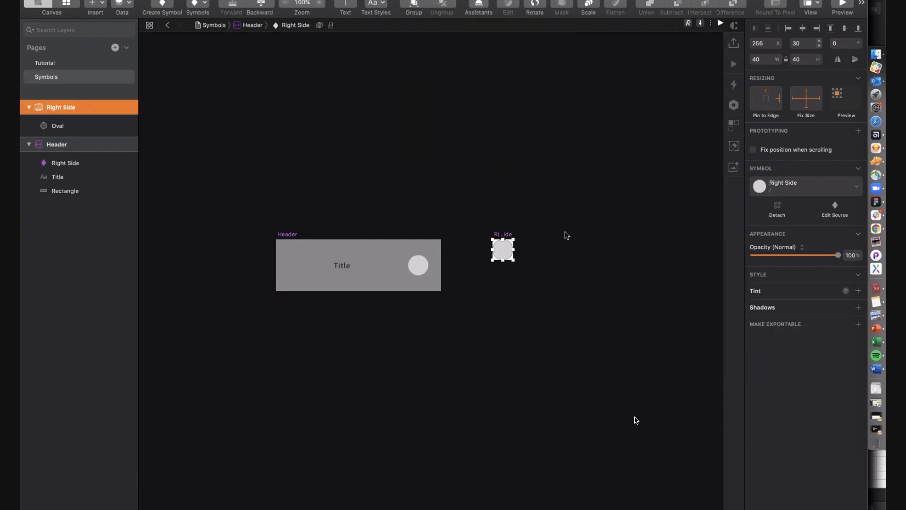
key("super+d")
key("alt+shift+Left")
type("/ square")
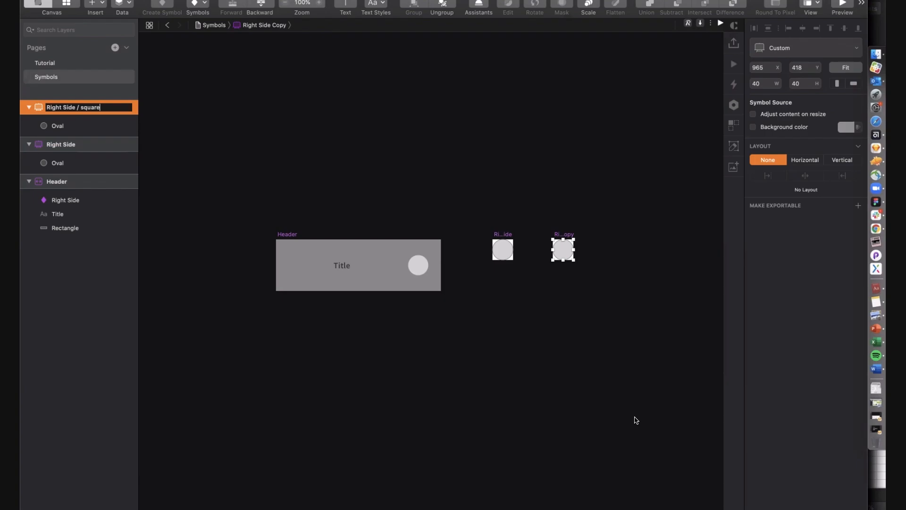
key("Return")
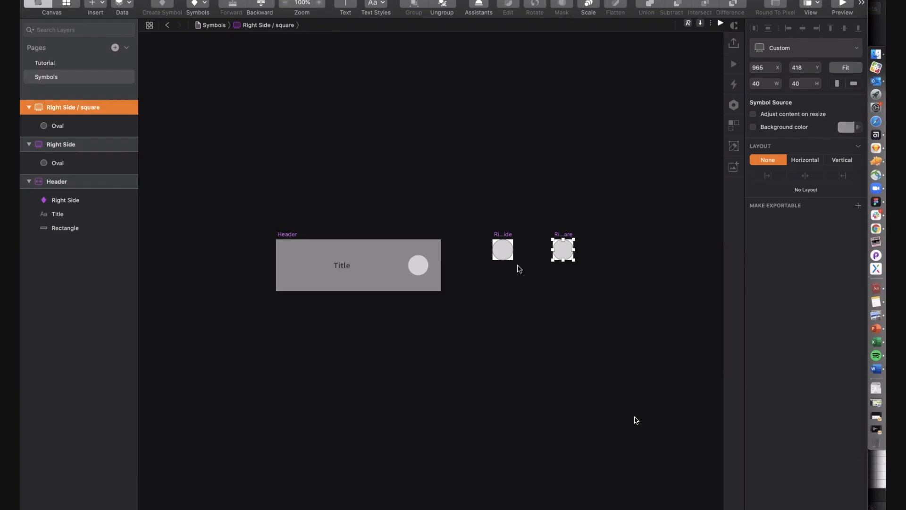
- Rename the original Right Side symbol source as Right Side / circle
left_click(496, 236)
key("super+r")
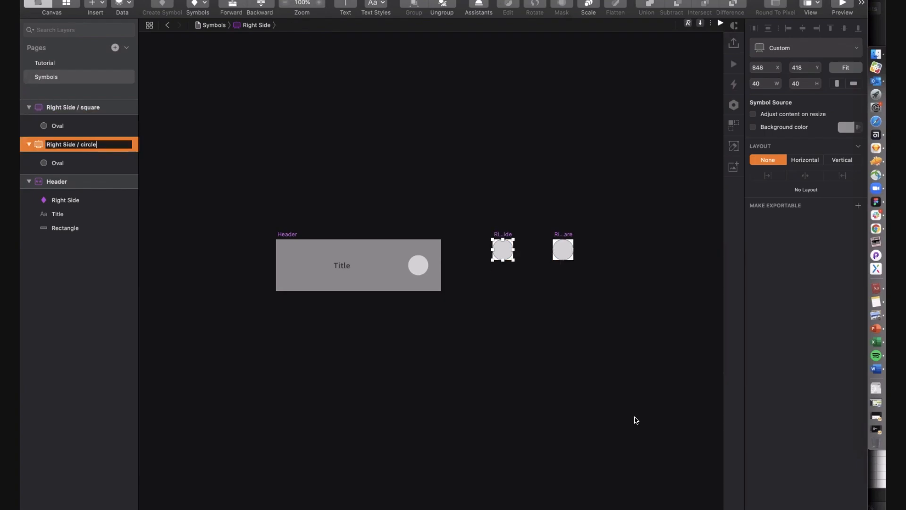
key("Return")
- Replace the oval in the Right Side / square symbol source with a 40 by 40 rectangle filling it
left_click(555, 257)
left_click(569, 247)
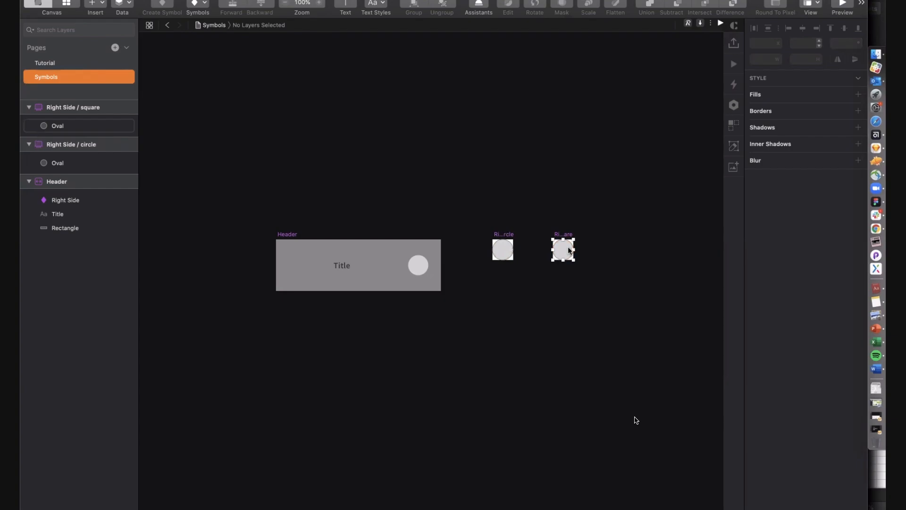
key("Delete")
key("r")
left_click_drag(552, 240, 573, 259)
left_click(477, 344)
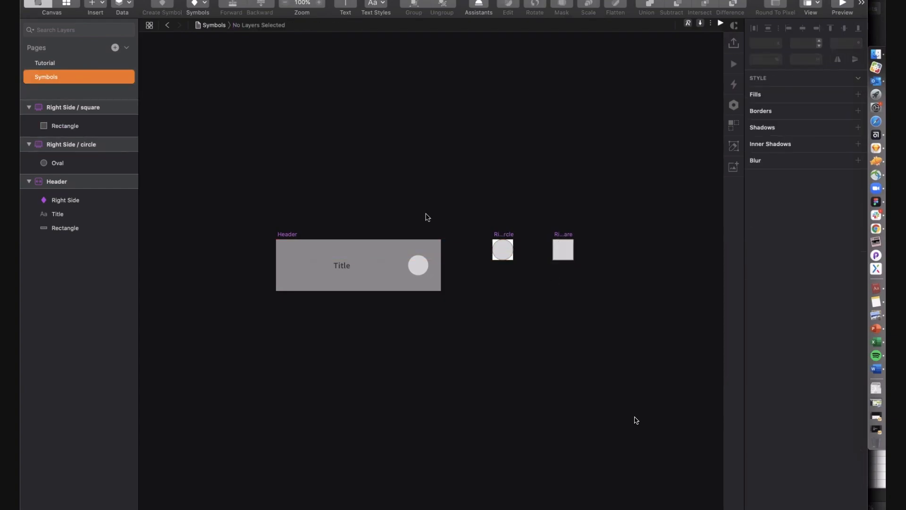
- Create a text style named Header title from the Title text and disallow its Text Style override in the Header symbol
left_click(416, 263)
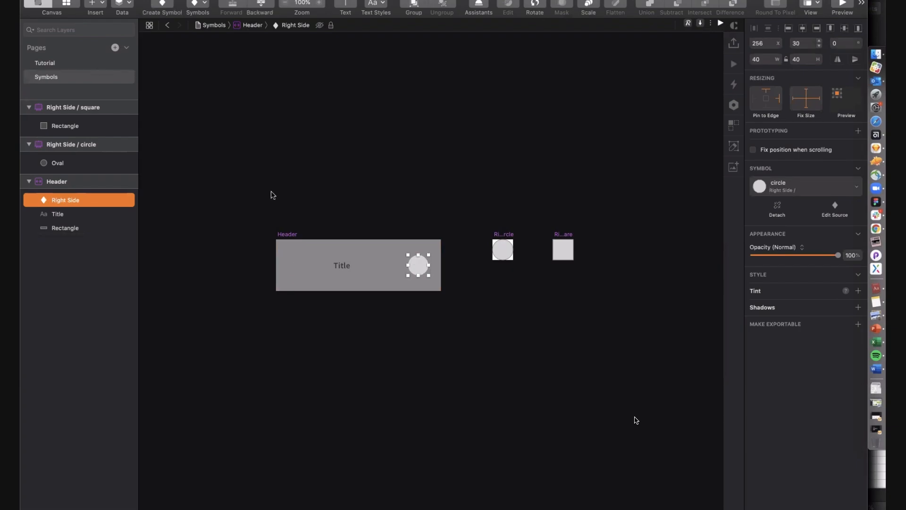
left_click(278, 234)
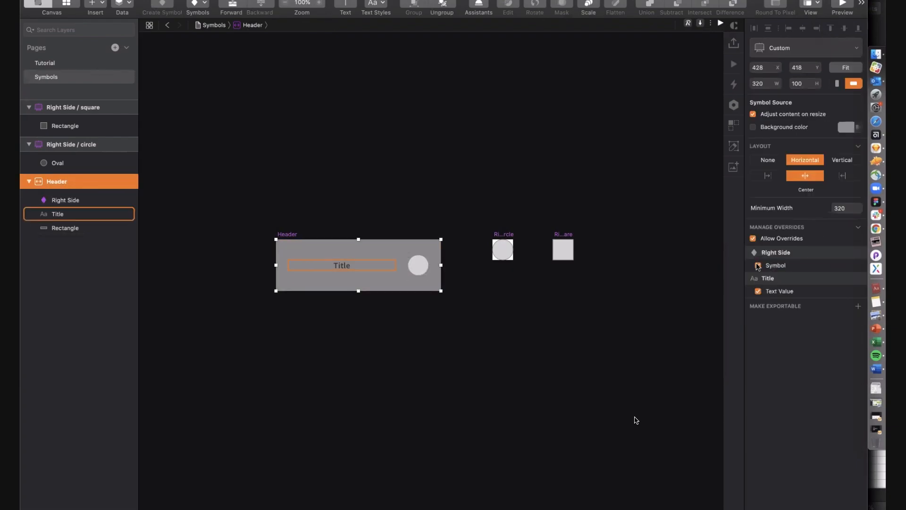
left_click(343, 265)
left_click(762, 205)
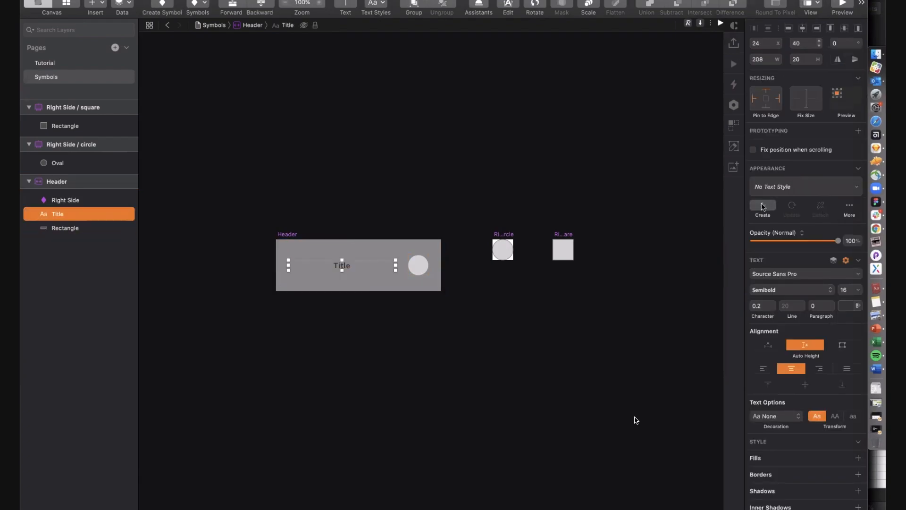
type("Header title")
key("Return")
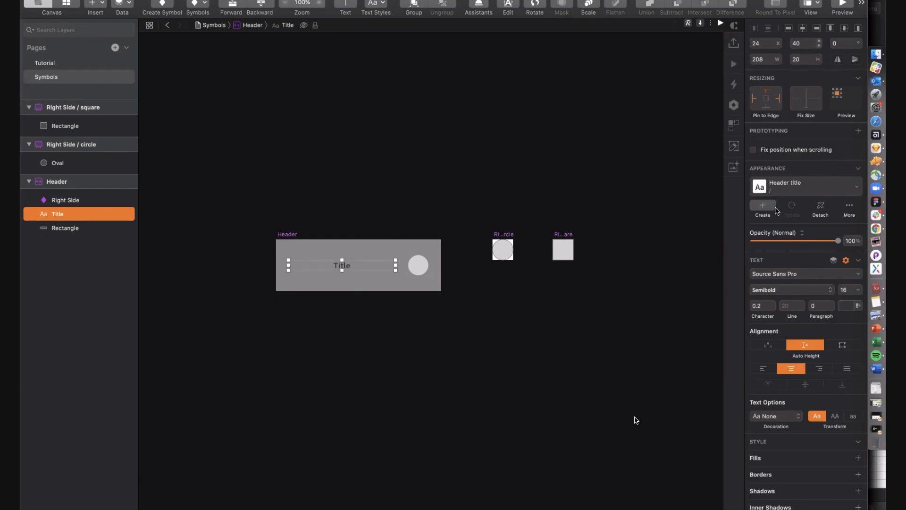
left_click(289, 236)
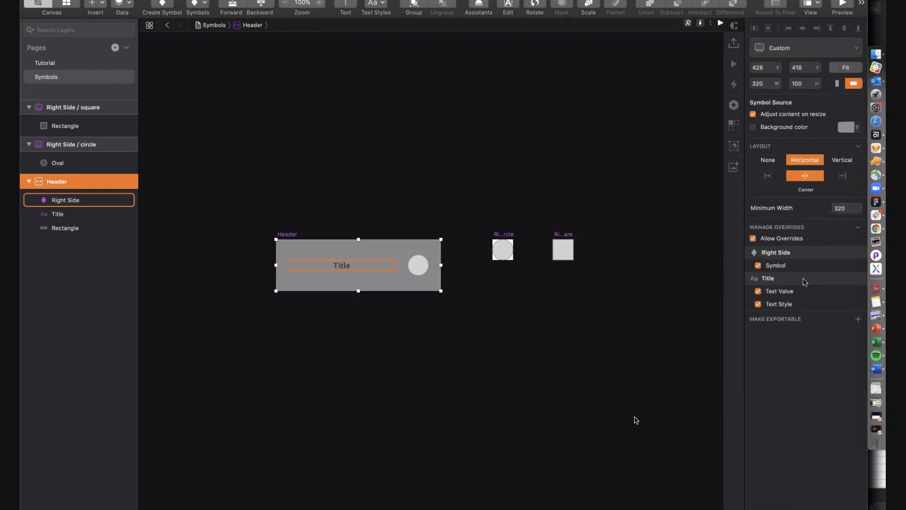
left_click(758, 304)
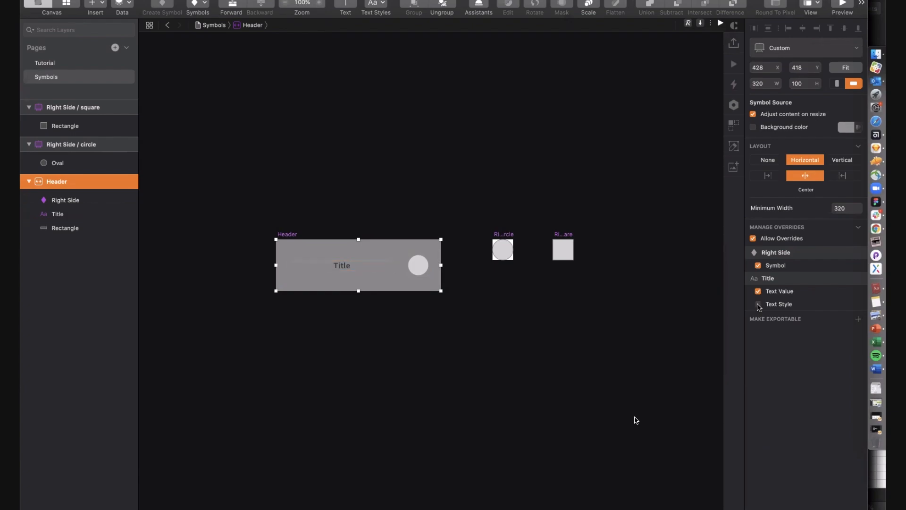
- On the Tutorial page, try the Right Side / square override on the Header instance and undo it
left_click(75, 64)
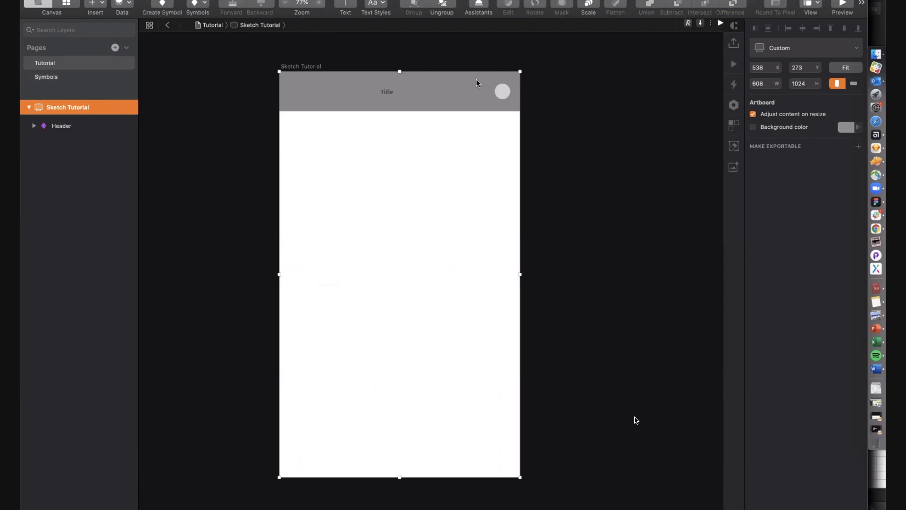
left_click(442, 96)
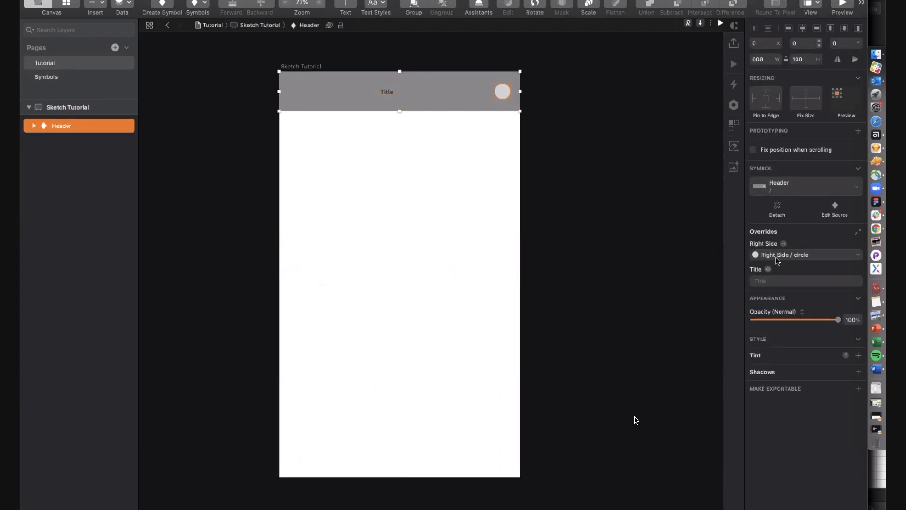
left_click(776, 258)
left_click(779, 352)
key("super+z")
- Open the Header symbol source and check the resizing constraints of the square, the circle and the nested Right Side symbol
double_click(466, 95)
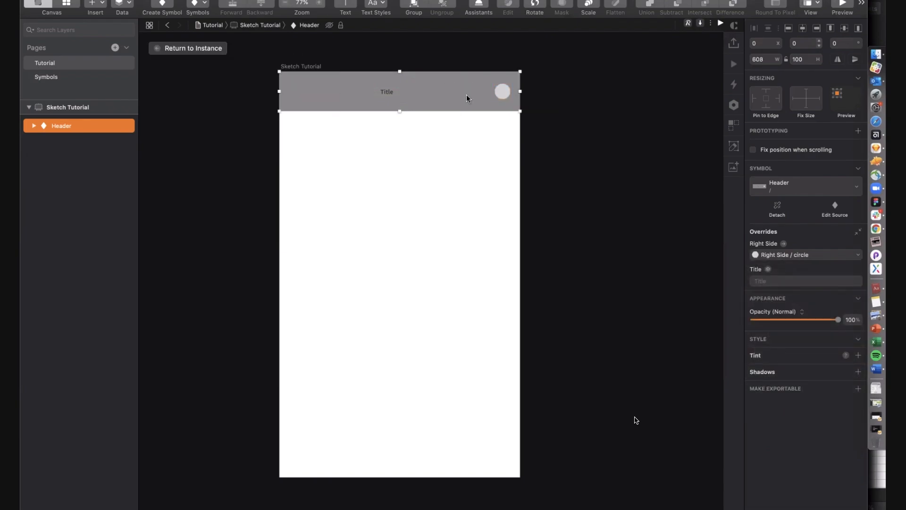
left_click(501, 86)
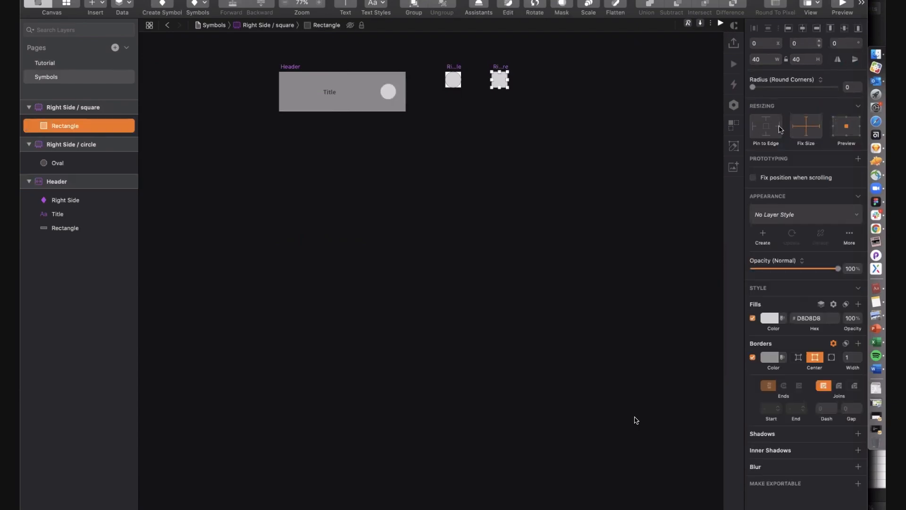
left_click(455, 78)
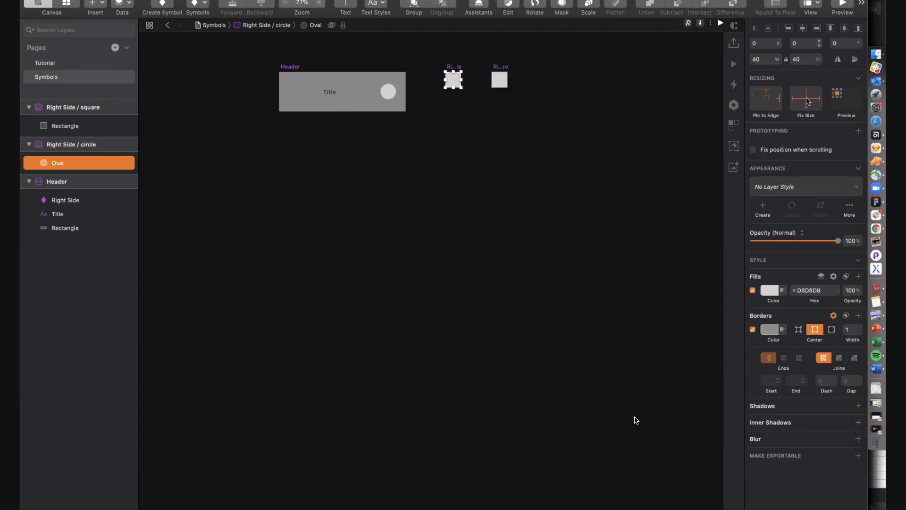
left_click(504, 80)
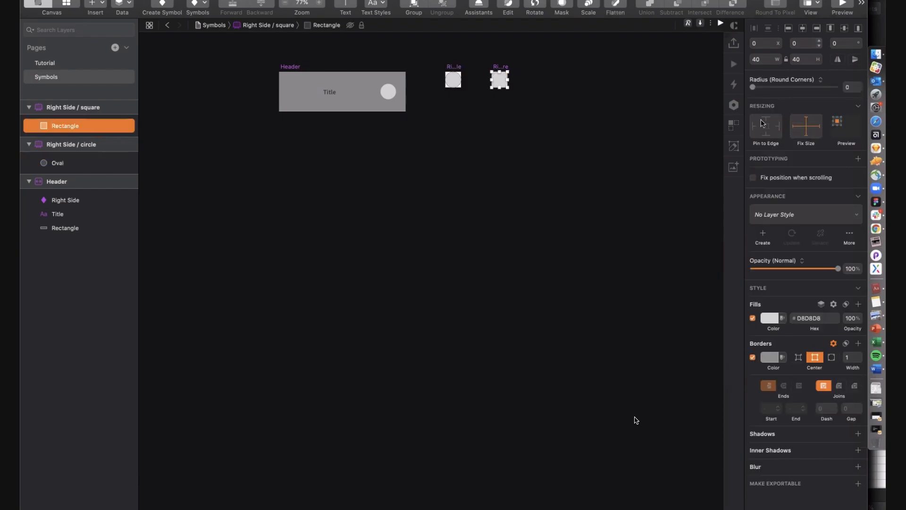
left_click(388, 92)
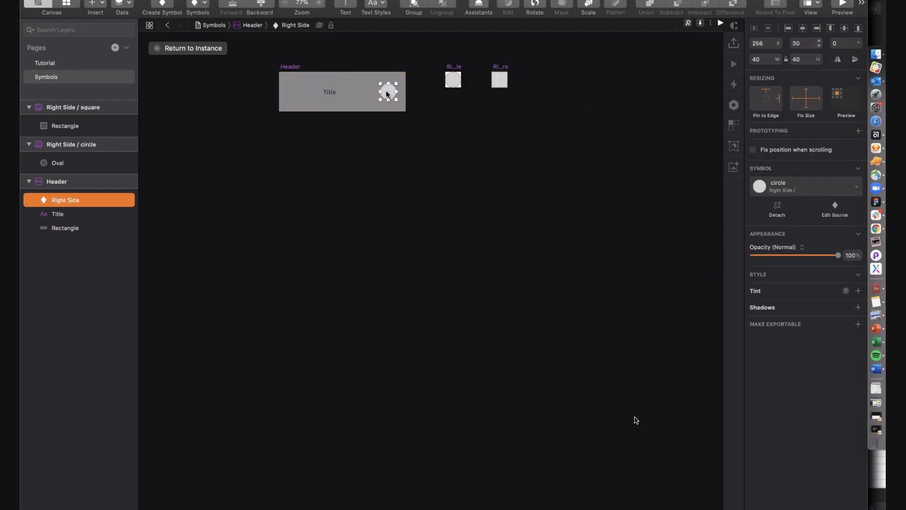
- Return to the Header instance and set its Right Side override to Right Side / square
left_click(215, 48)
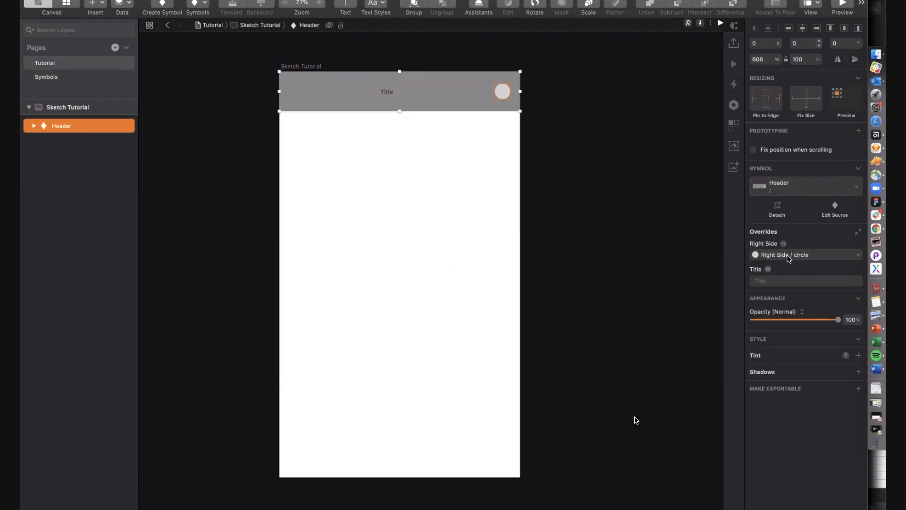
left_click(787, 256)
left_click(774, 354)
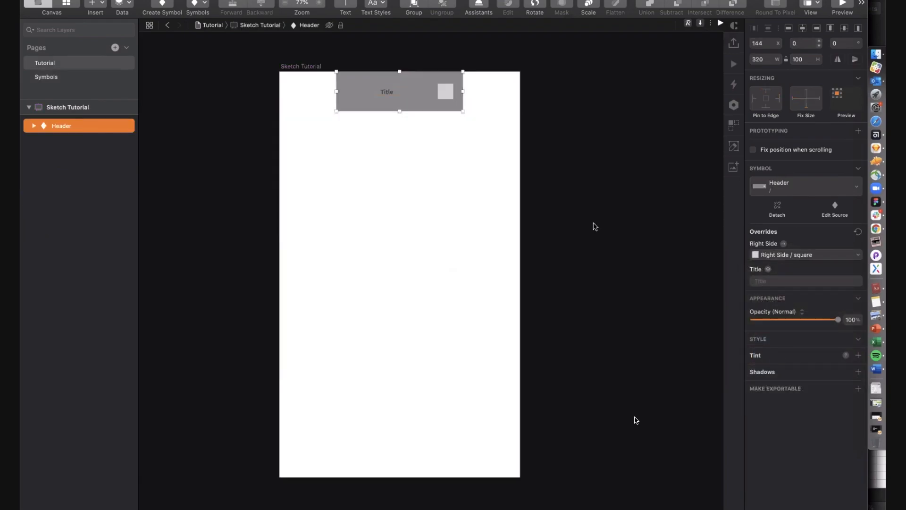
- Stretch the Header instance to the artboard's full 608 width, pin it to the left, top and right edges, and fix its height
left_click_drag(336, 92, 278, 93)
left_click(755, 98)
left_click(766, 91)
left_click(777, 98)
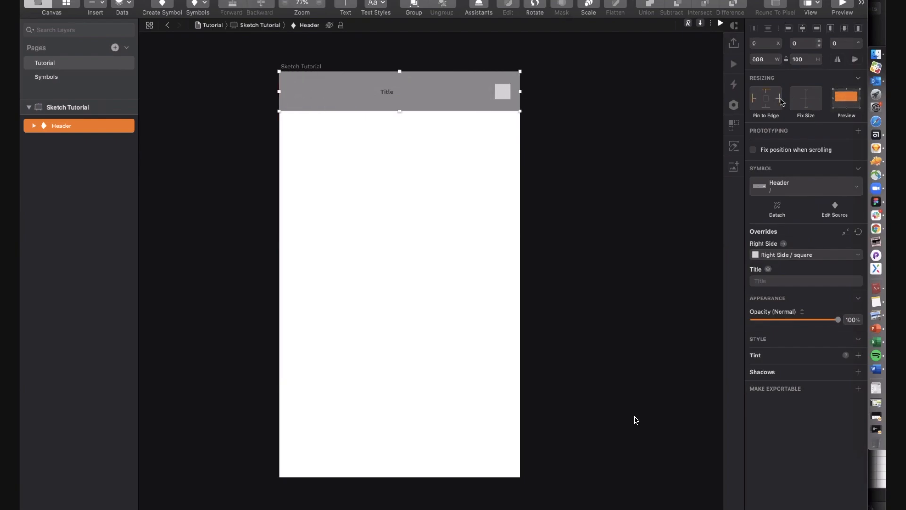
- Narrow the Sketch Tutorial artboard to about 401 and set the Header instance's Right Side override to Right Side / circle
left_click(302, 67)
left_click_drag(522, 275, 438, 274)
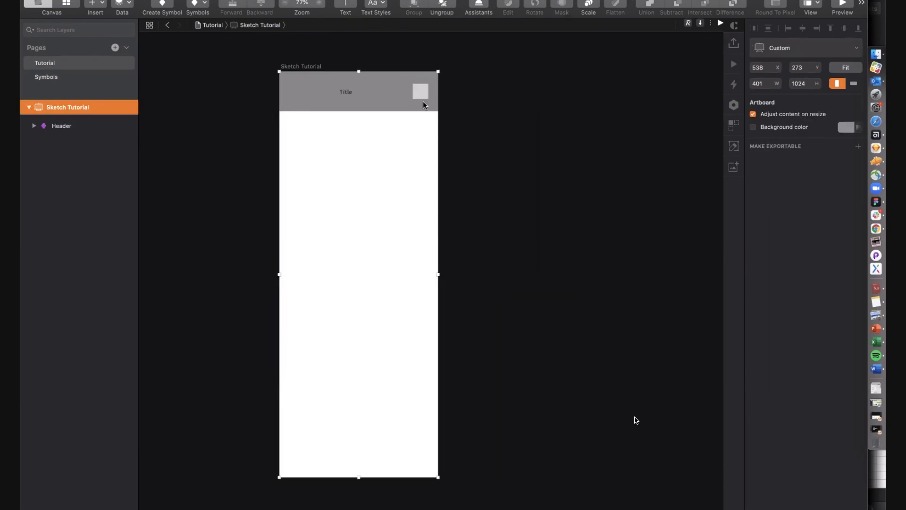
left_click(423, 101)
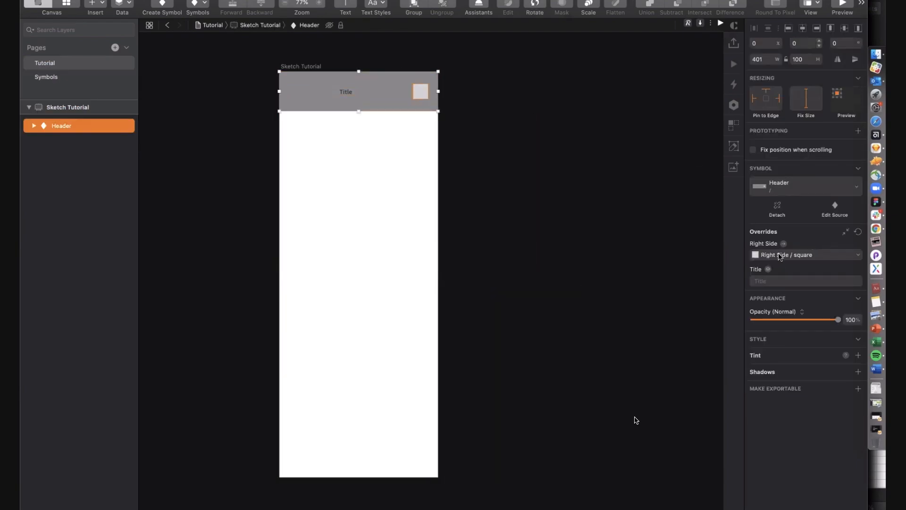
left_click(803, 254)
left_click(772, 339)
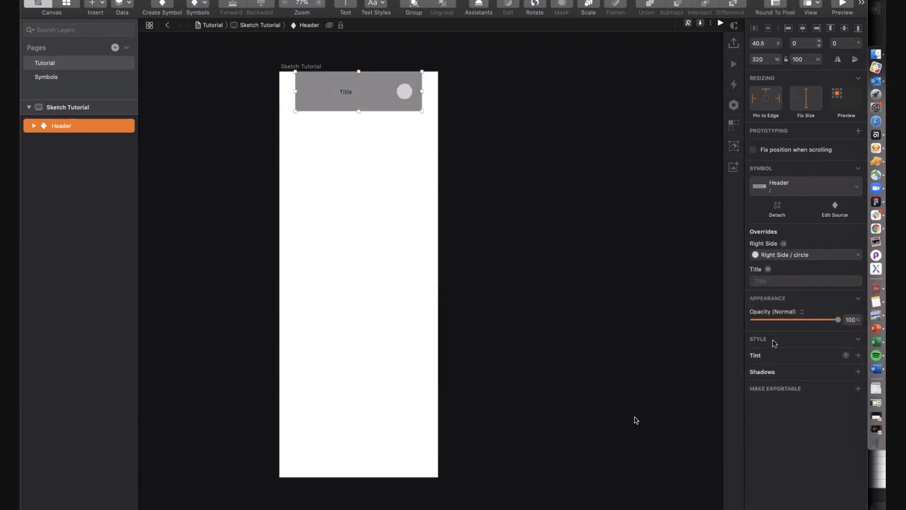
- In the Header symbol source, move the nested Right Side symbol below the Title layer
left_click(89, 77)
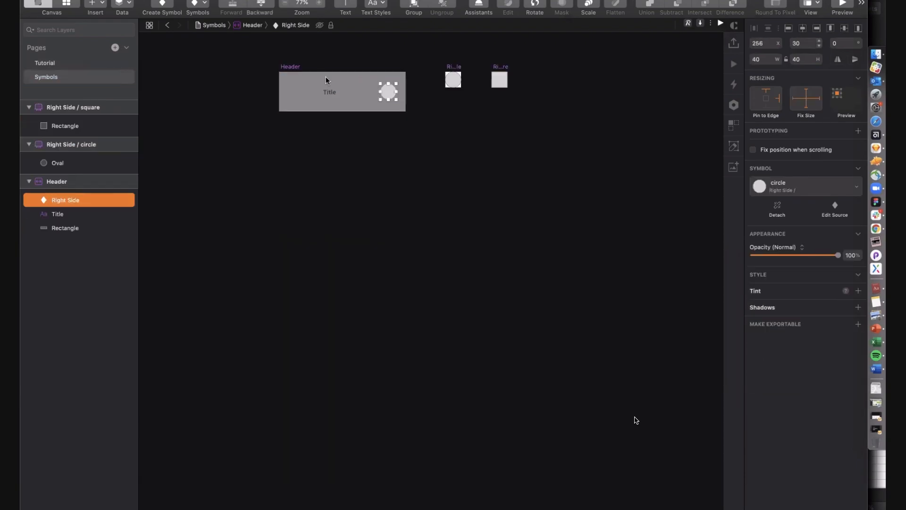
key("super+alt+Down")
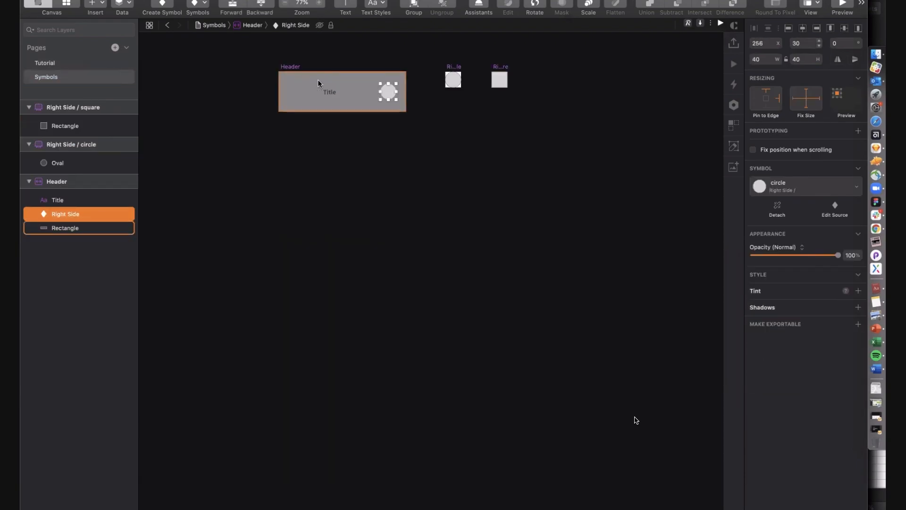
left_click(99, 229)
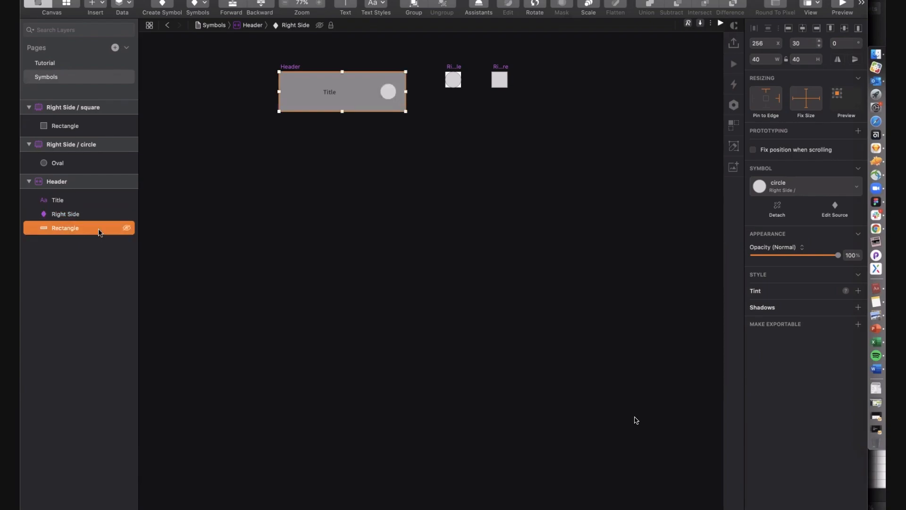
left_click(89, 212)
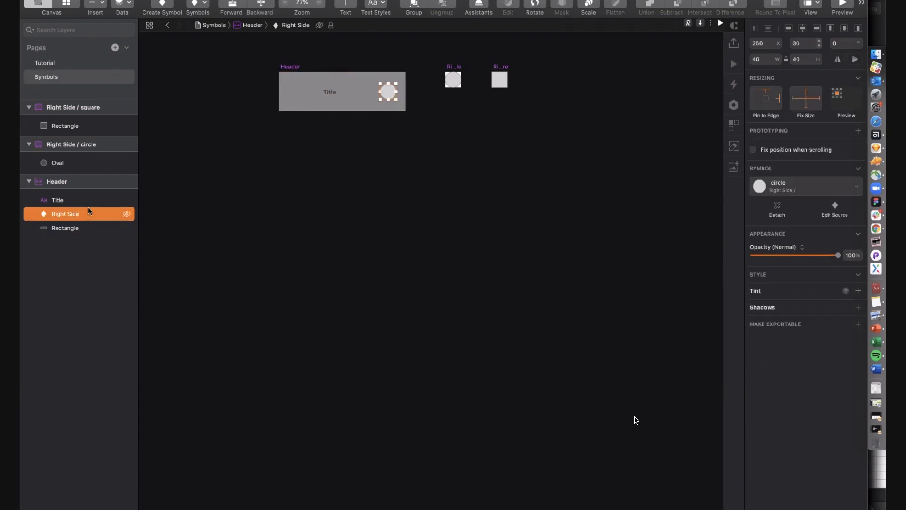
- Return to the Tutorial page and check the Header instance's Title and Right Side overrides
left_click(85, 201)
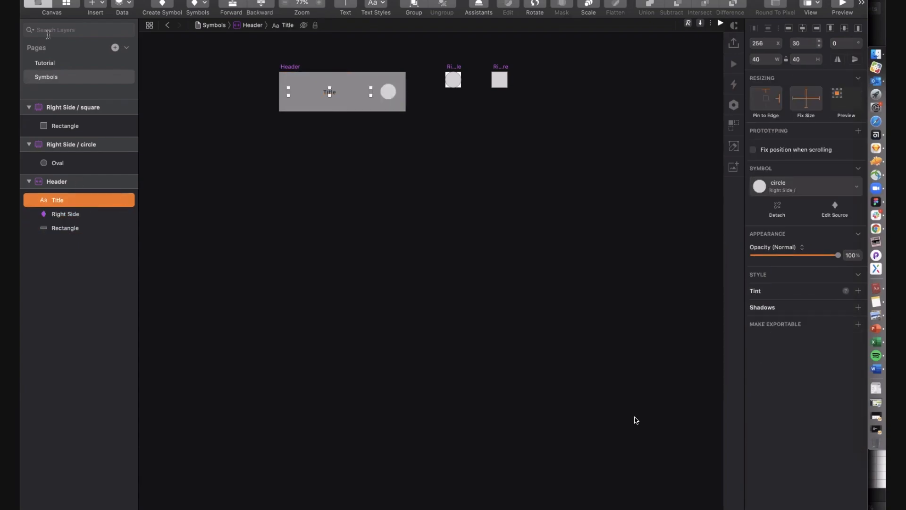
left_click(66, 63)
left_click_drag(297, 95, 279, 95)
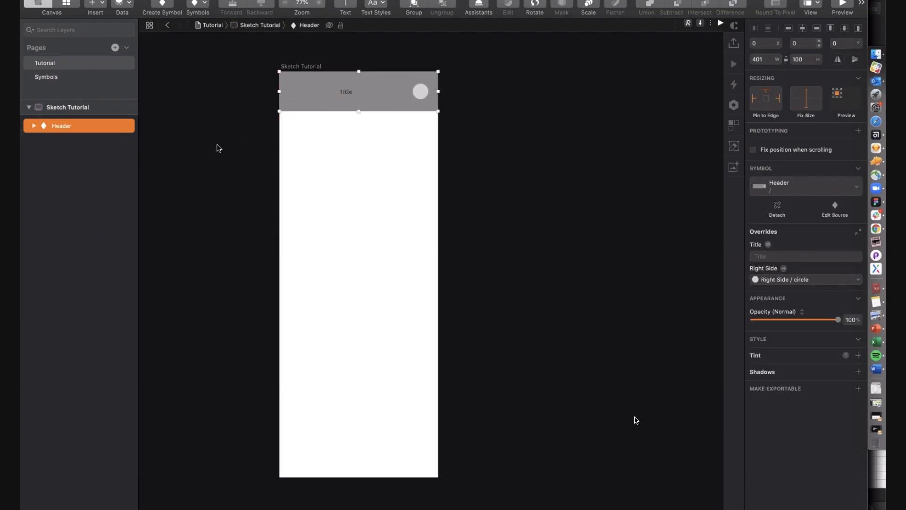
left_click(218, 148)
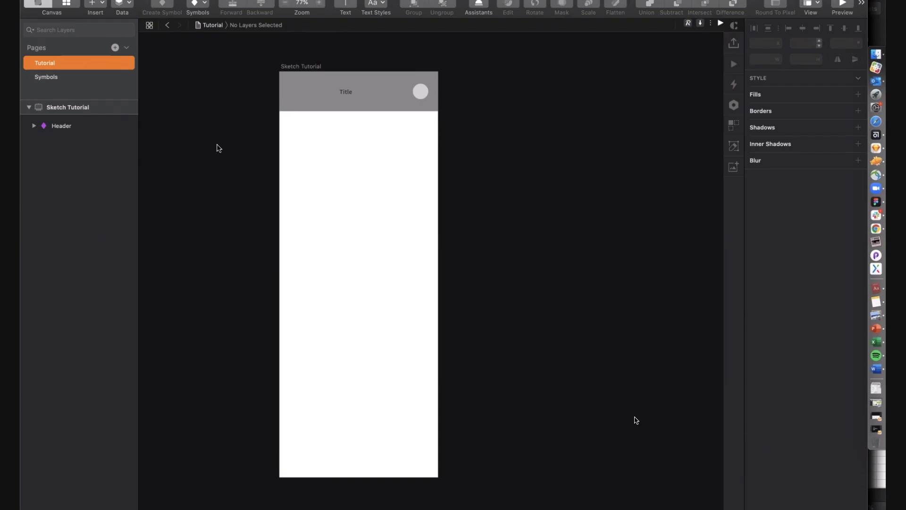
left_click(299, 95)
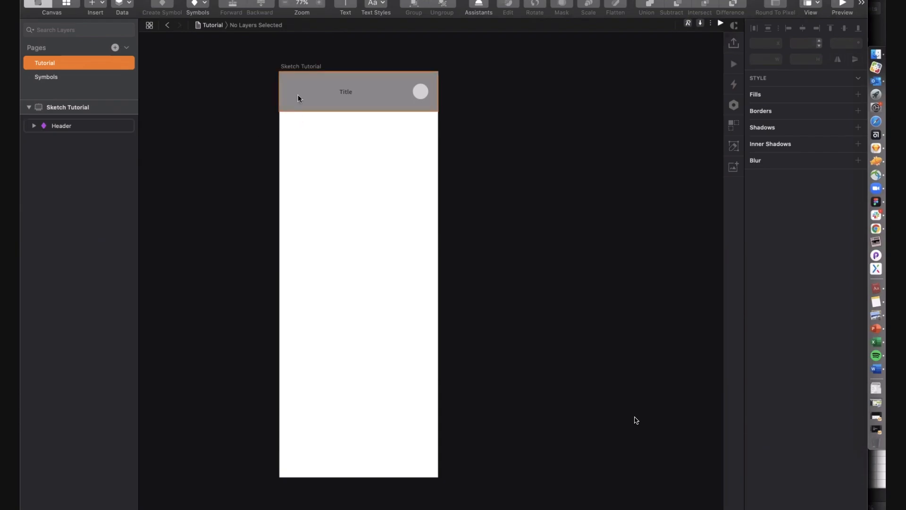
double_click(420, 92)
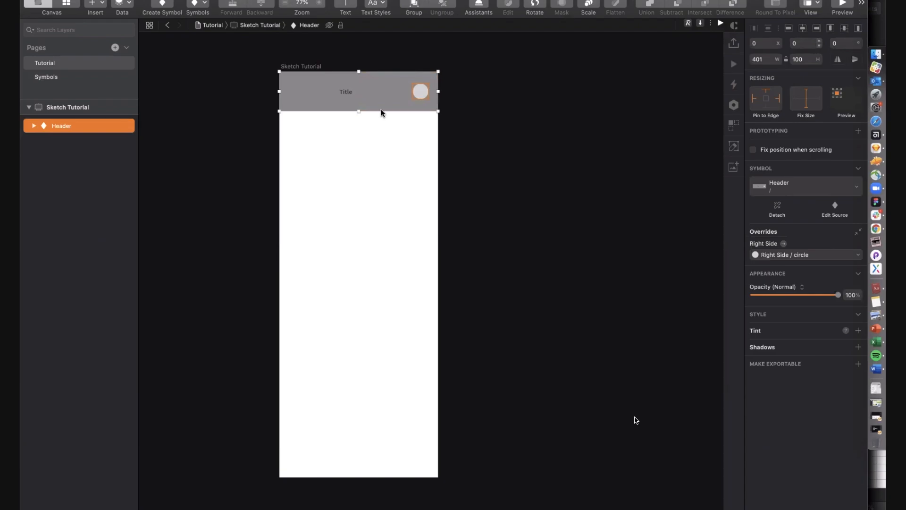
left_click(479, 141)
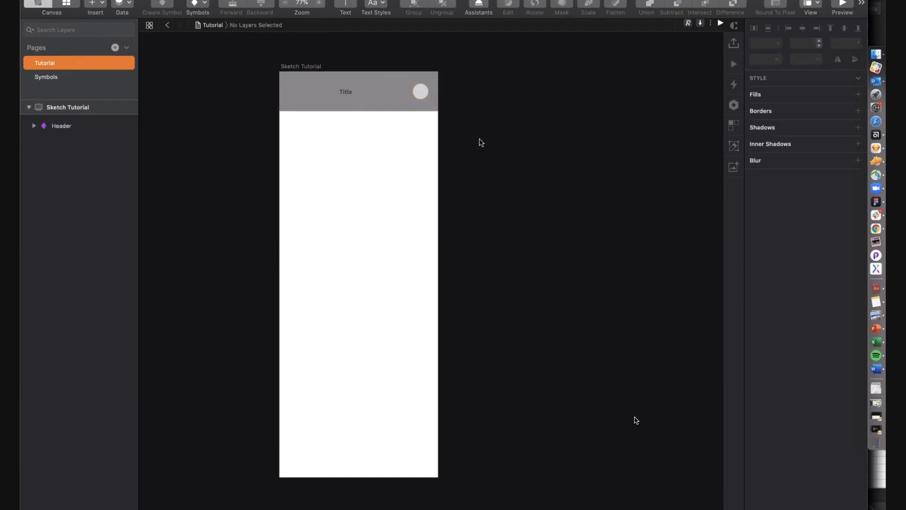
- Open the Header instance's symbol source and rename the symbol to "Header single"
double_click(389, 100)
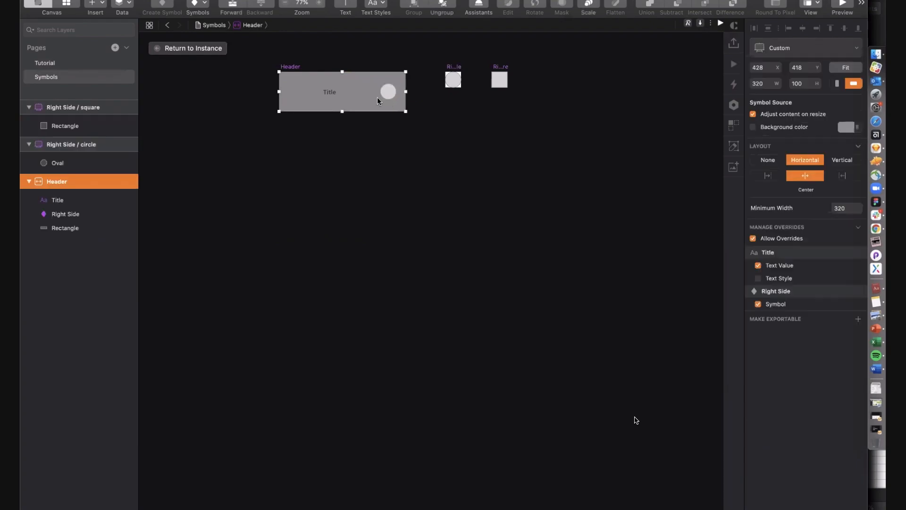
double_click(292, 67)
type("single")
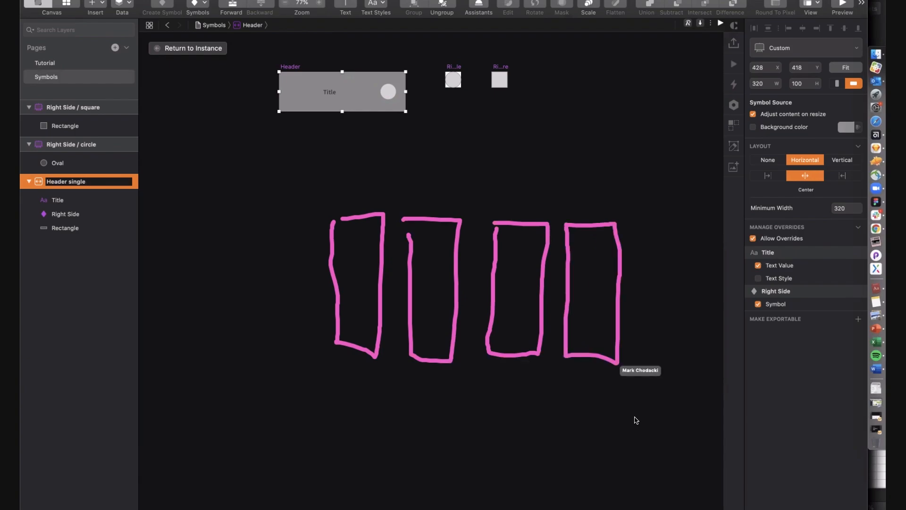
key("Return")
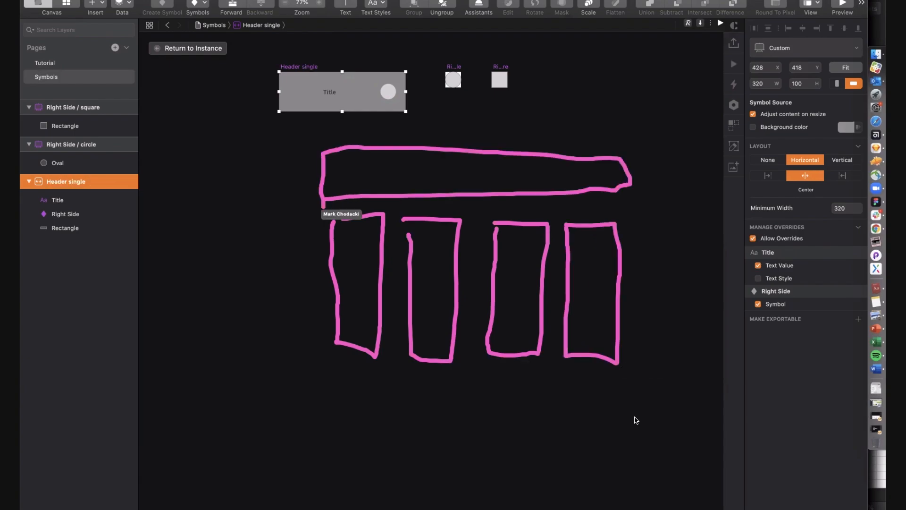
- Draw a rectangle about 126 × 353 on the empty canvas below the Header single symbol and disable its border
left_click(271, 227)
key("r")
mouse_move(332, 219)
left_mouse_down()
mouse_move(375, 386)
mouse_move(382, 348)
mouse_move(383, 360)
left_mouse_up()
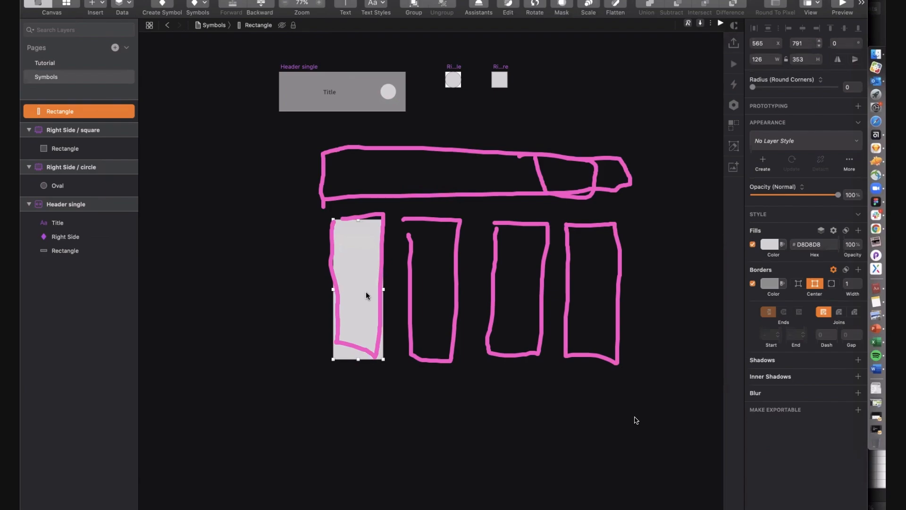
left_click_drag(366, 292, 436, 292)
key("Delete")
left_click(347, 277)
left_click(752, 283)
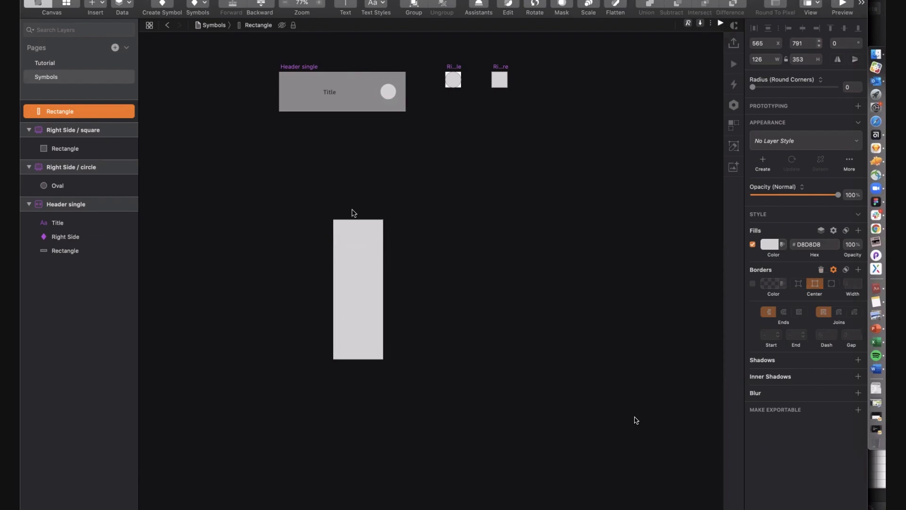
- Convert the tall rectangle into a symbol named "Product" with No Layout
key("super+alt+k")
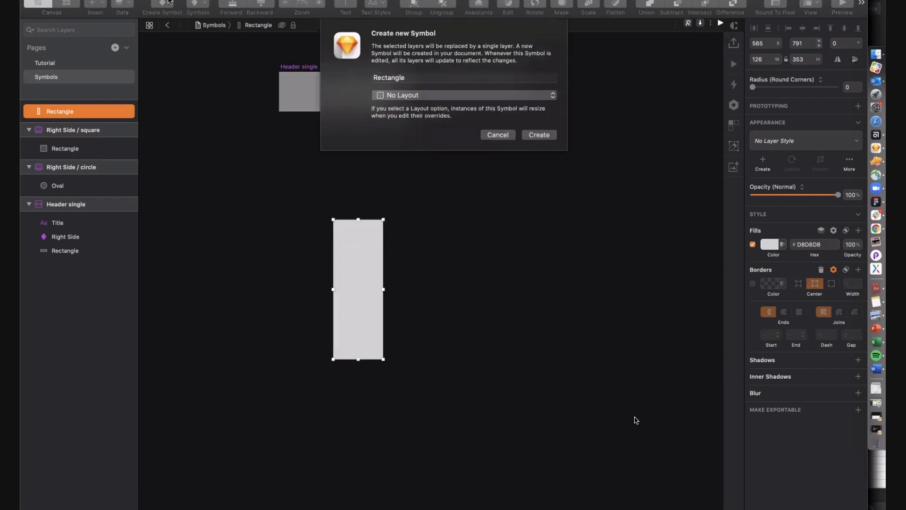
type("Product")
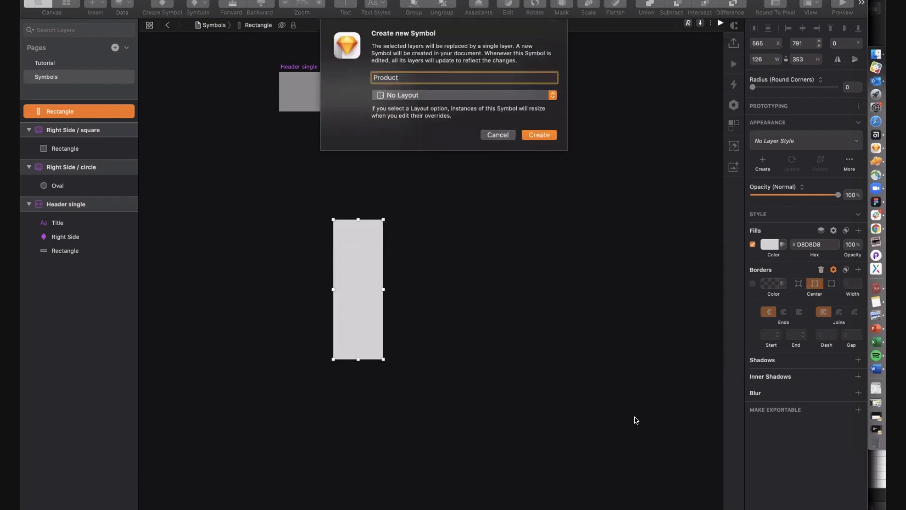
key("Return")
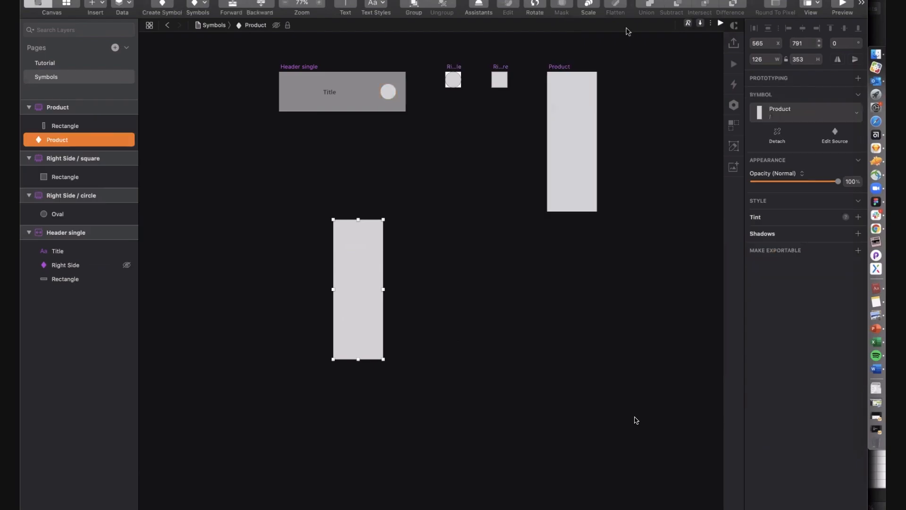
- In the Product symbol source, pin the rectangle to the left, right and top edges and fix its height
left_click(573, 121)
left_click(555, 66)
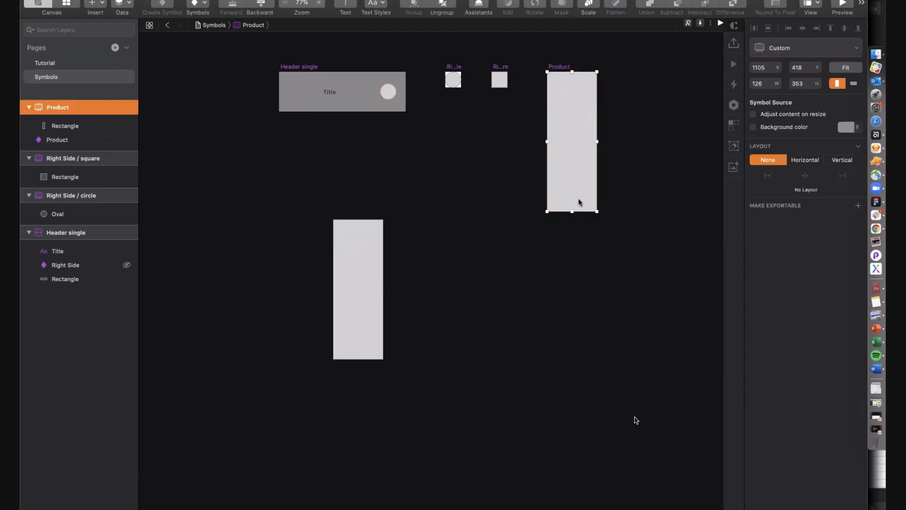
left_click(540, 186)
left_click(586, 160)
left_click(754, 126)
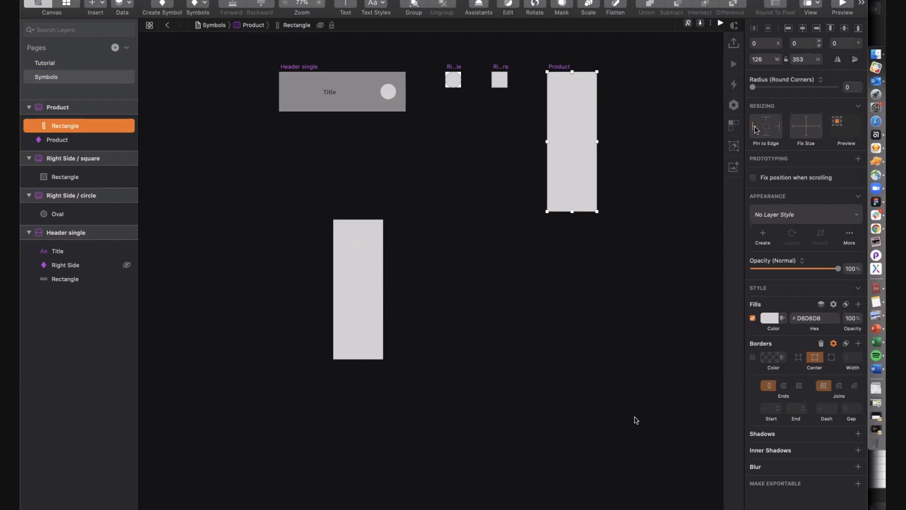
left_click(777, 127)
left_click(765, 119)
left_click(806, 126)
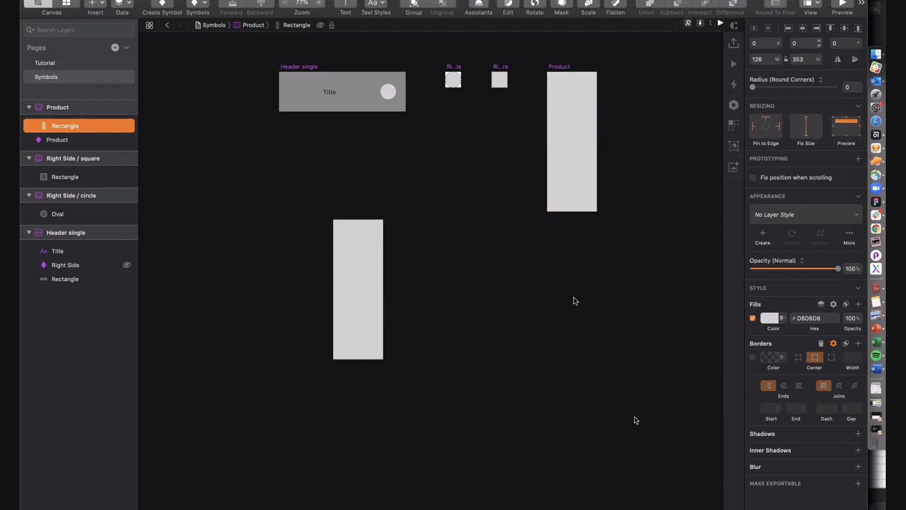
left_click(574, 298)
scroll(574, 298, "right", 3)
scroll(574, 299, "up", 2)
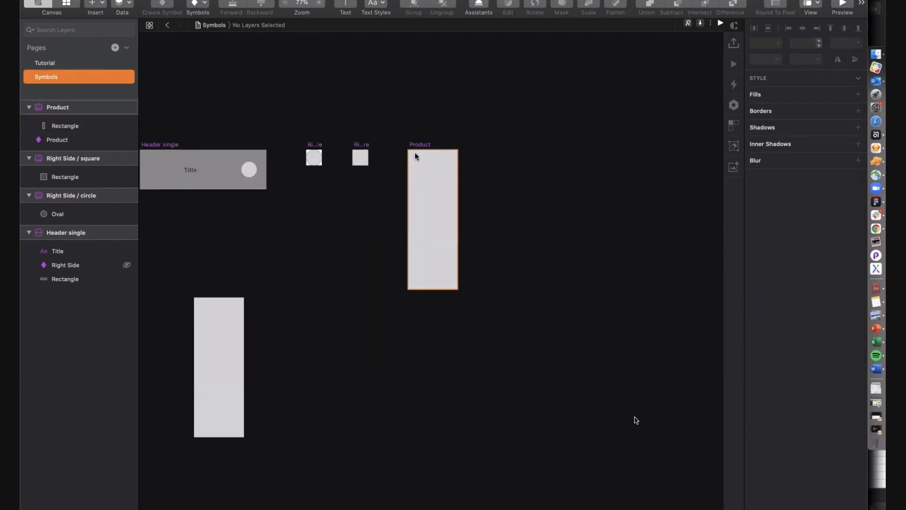
left_click_drag(428, 188, 514, 384)
scroll(515, 385, "down", 5)
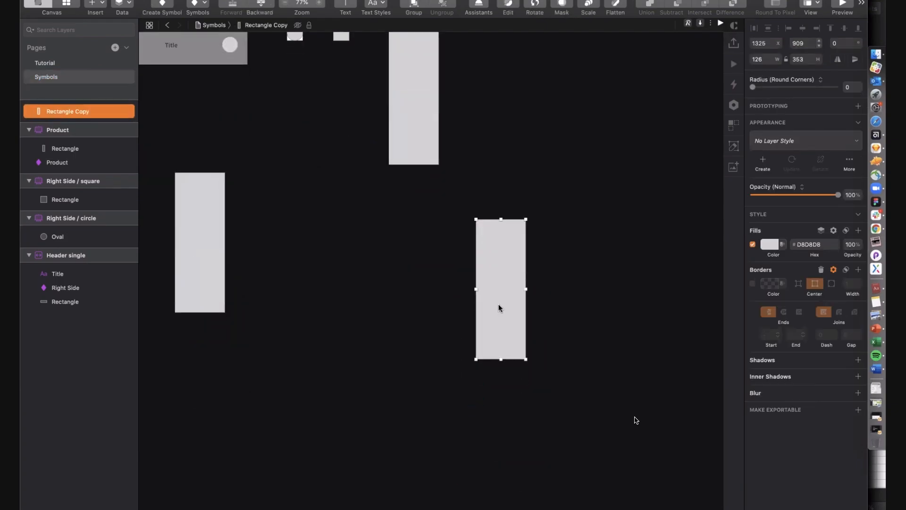
key("Delete")
- Insert an instance of the document's Product symbol on the empty canvas below the symbol sources
key("super+apostrophe")
type("produc")
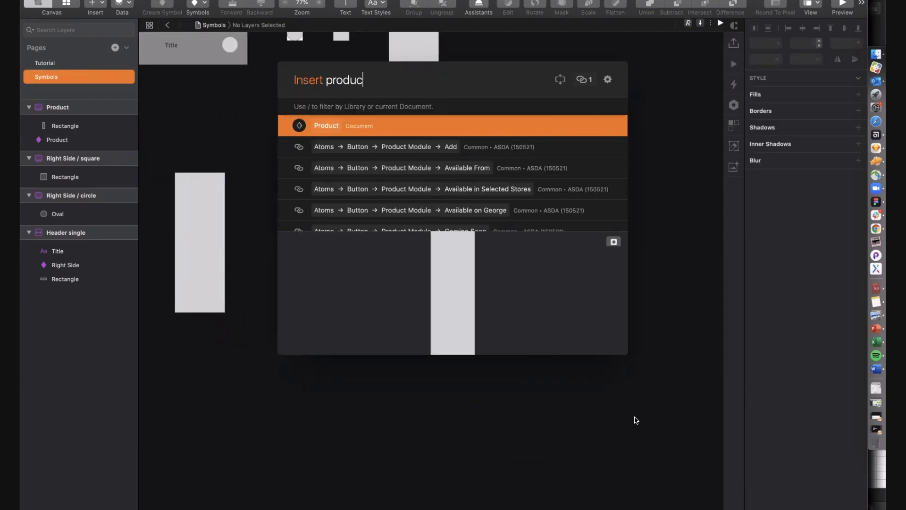
key("Return")
left_click(357, 305)
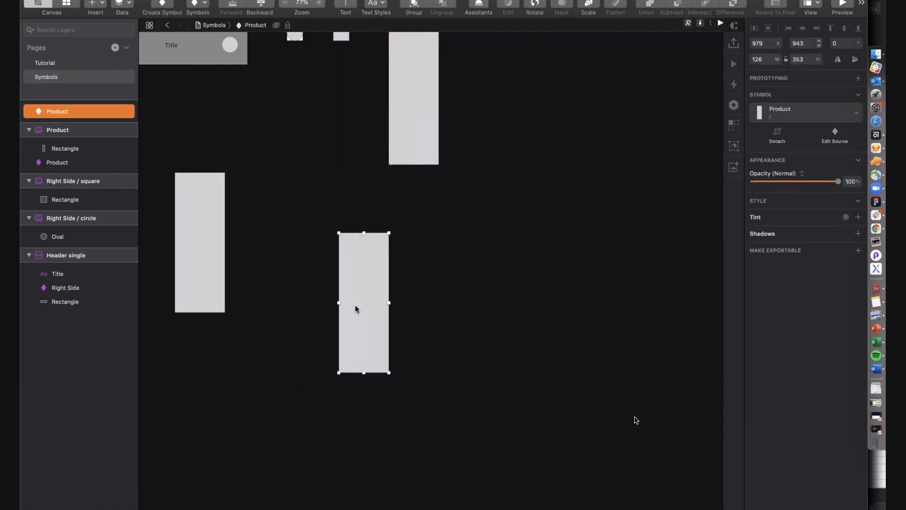
- Duplicate the new Product instance to its right, leaving a 16 px gap between the two
left_click_drag(404, 306, 408, 305)
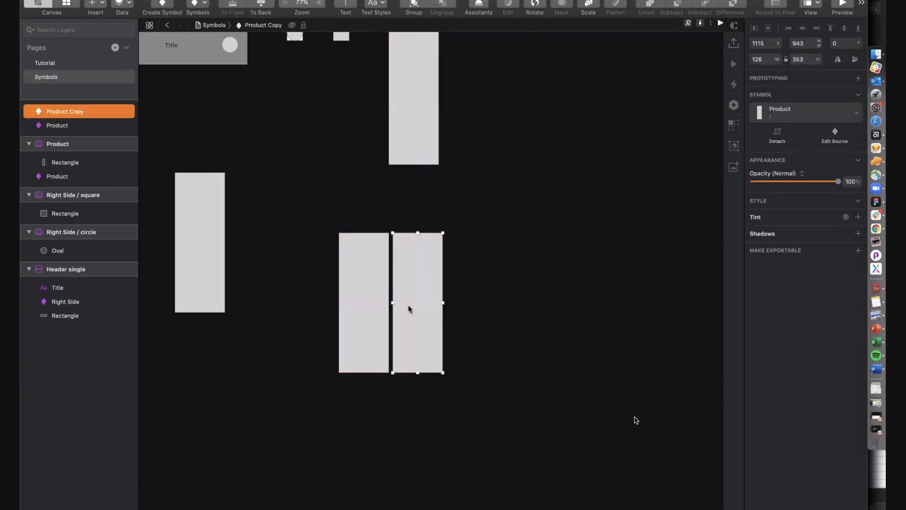
key("Right")
key("Right")
key("Right")
key("Right")
key("Right")
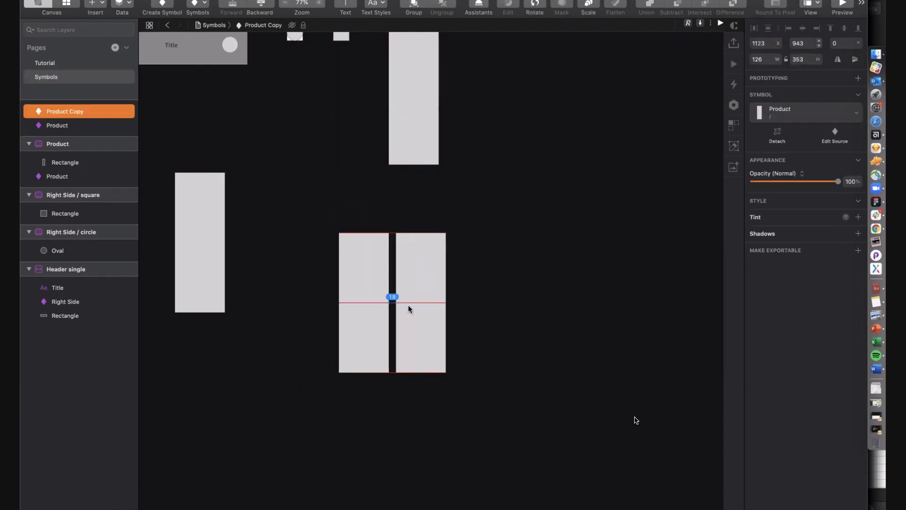
key("Right")
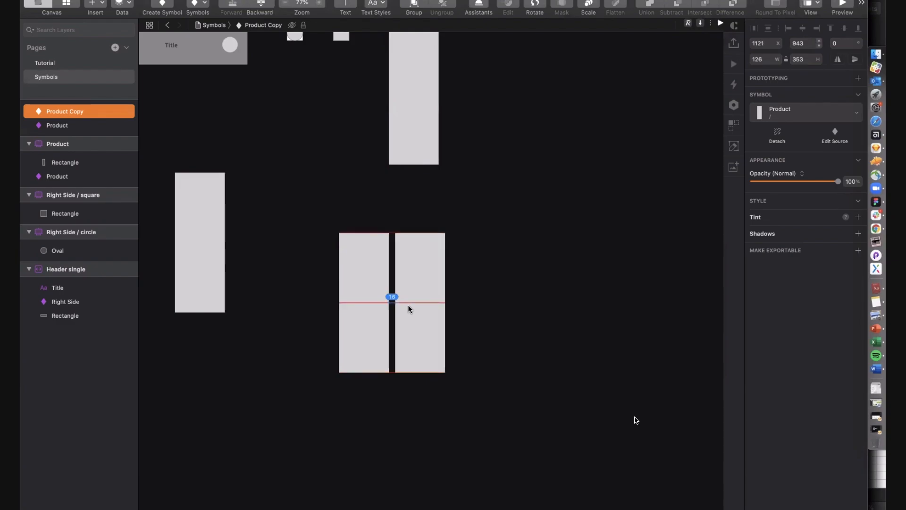
- Draw a 16 × 353 rectangle filling the gap between the two Product instances and disable its border
key("Escape")
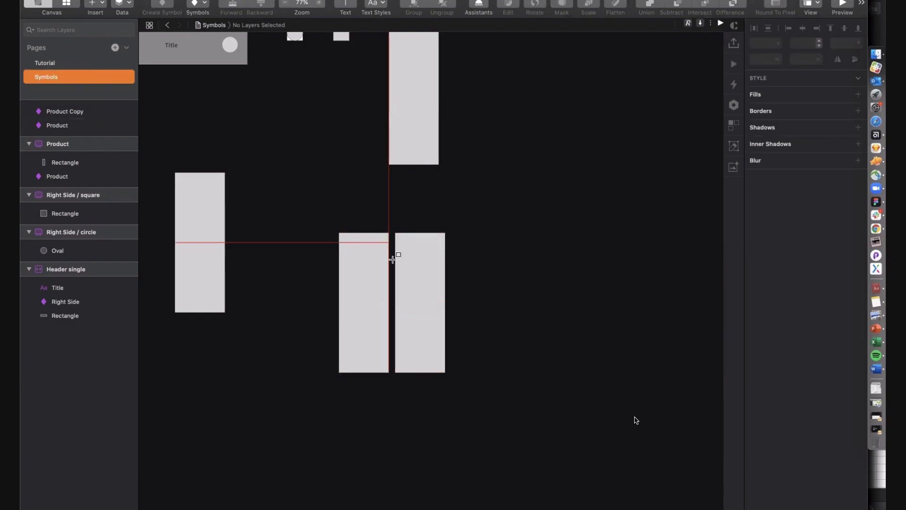
left_click_drag(389, 316, 396, 372)
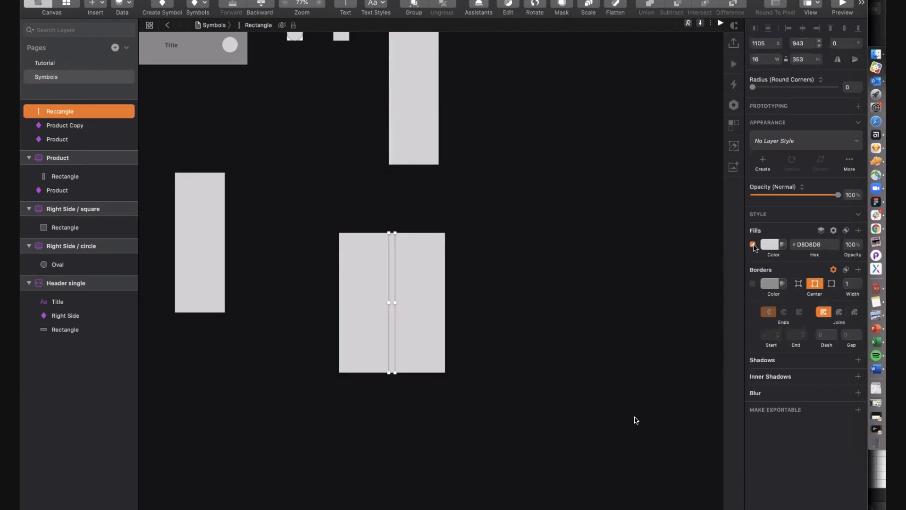
left_click(752, 283)
left_click(752, 245)
left_click(753, 245)
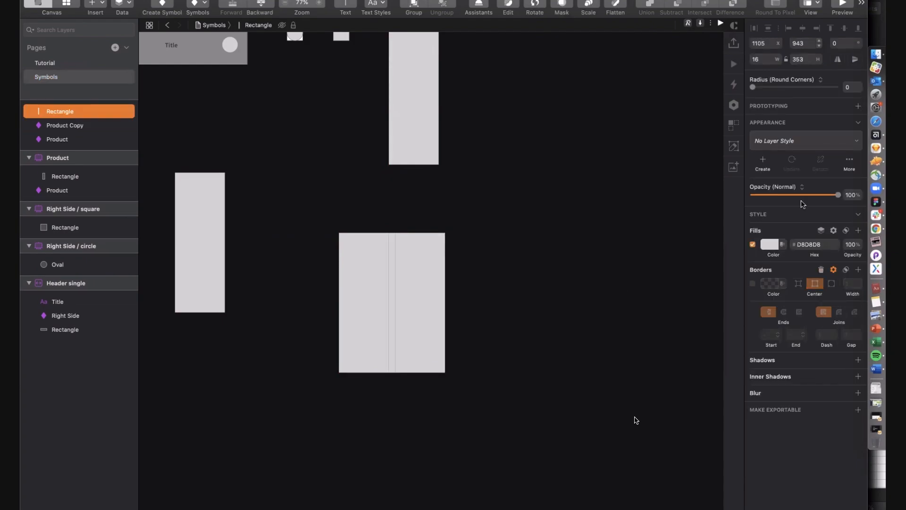
- Set the gap rectangle's opacity to 0% and rename it "Padding"
key("0")
key("0")
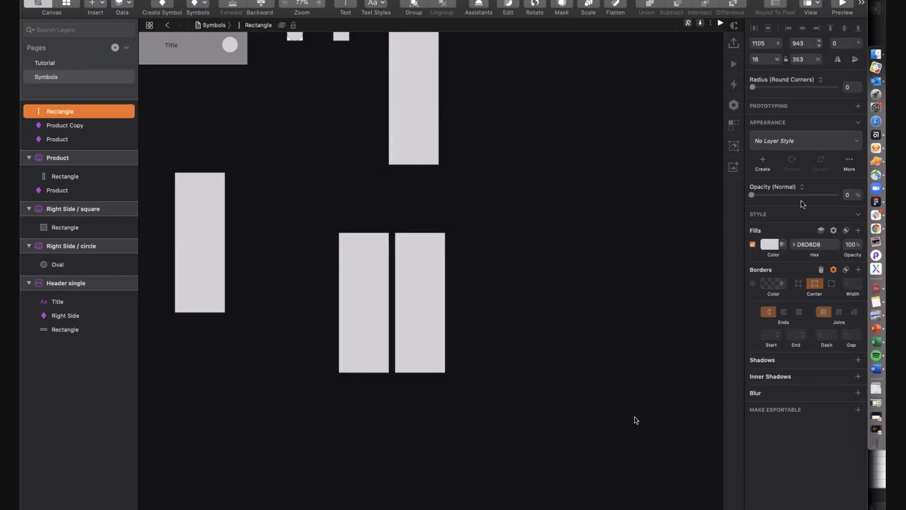
key("super+r")
type("Padding")
key("Return")
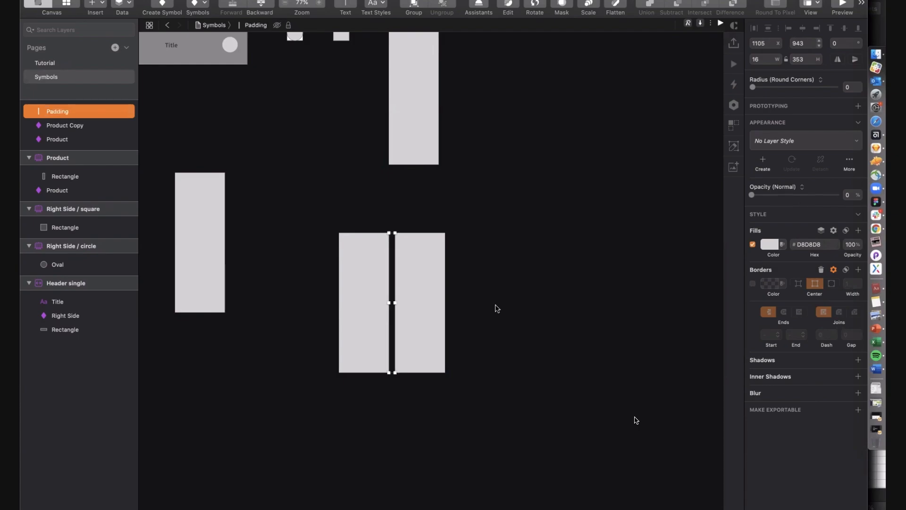
- Reorder the layers so Product is on top, followed by Padding and Product Copy
key("alt+super+Down")
left_click(360, 302)
key("alt+super+Down")
key("alt+super+Down")
key("alt+super+Up")
key("alt+super+Up")
key("alt+super+Up")
key("alt+super+Up")
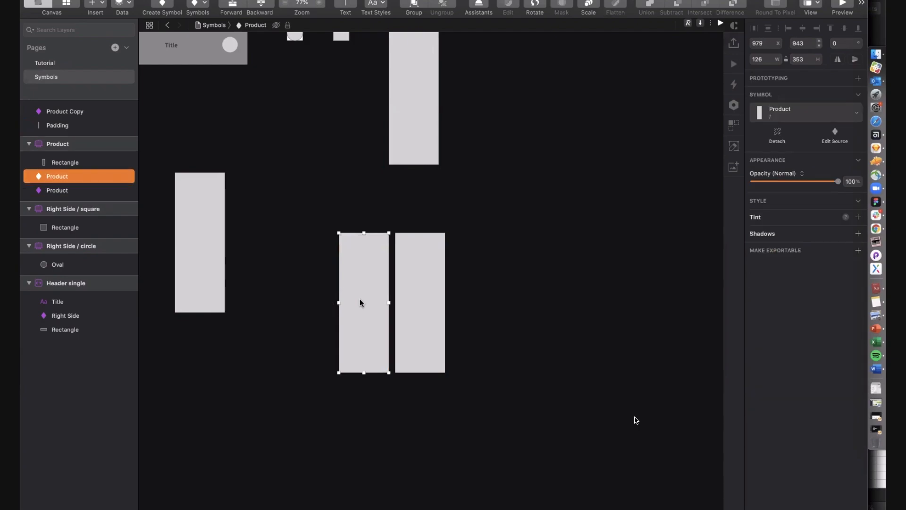
left_click(407, 303)
key("alt+super+Down")
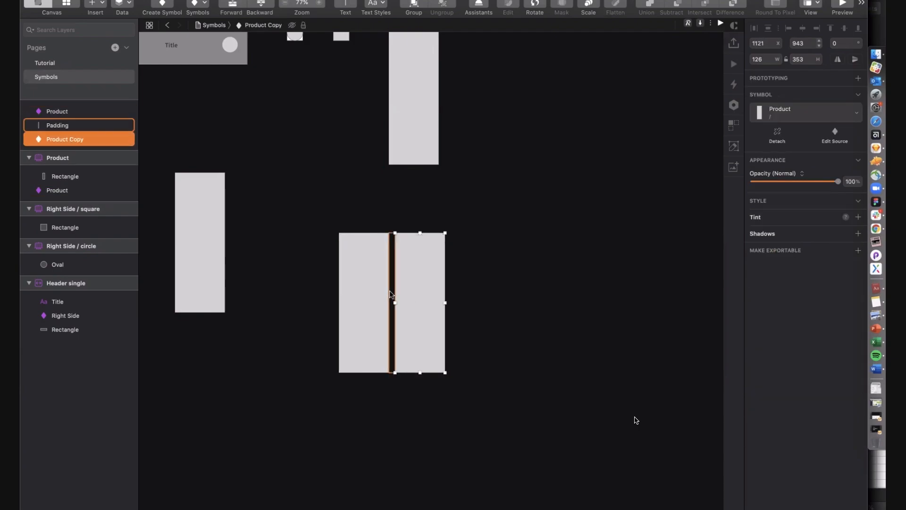
- Convert the Padding layer into a symbol named "Padding 16px" with No Layout
left_click(389, 291)
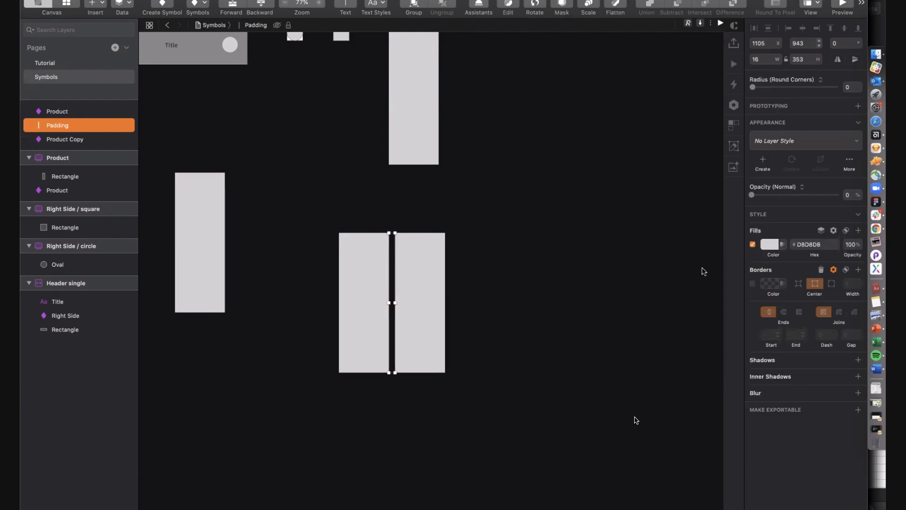
left_click(161, 3)
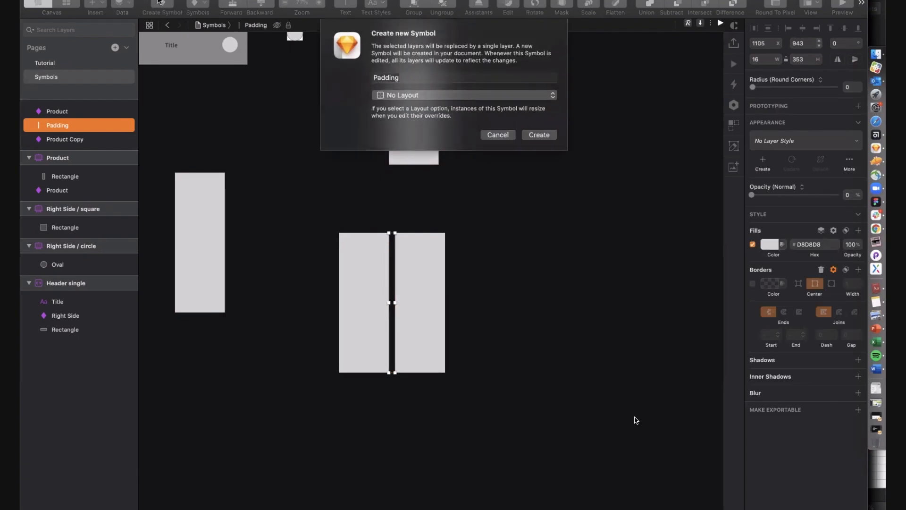
key("Right")
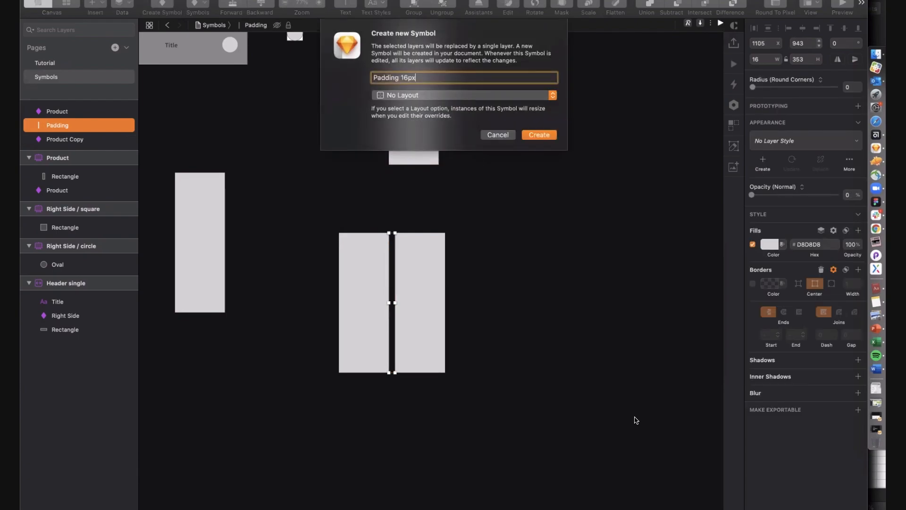
key("Return")
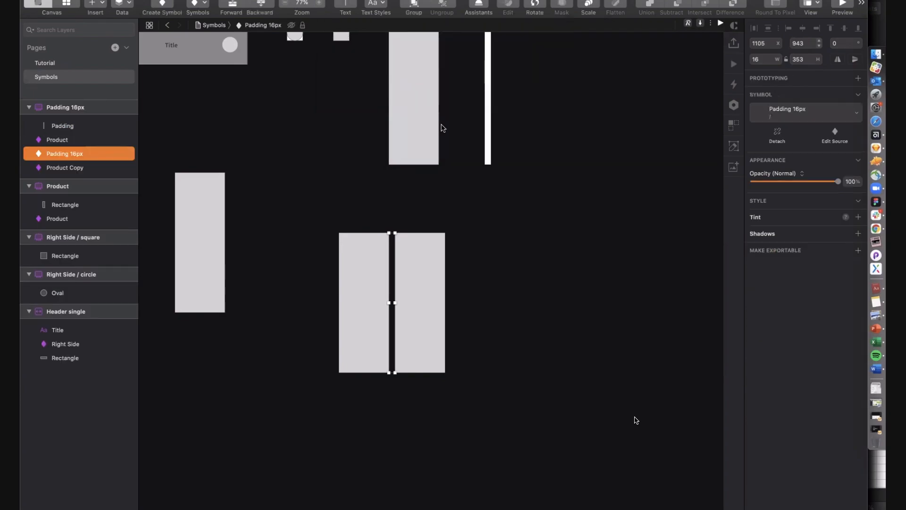
scroll(500, 230, "up", 3)
left_click(487, 222)
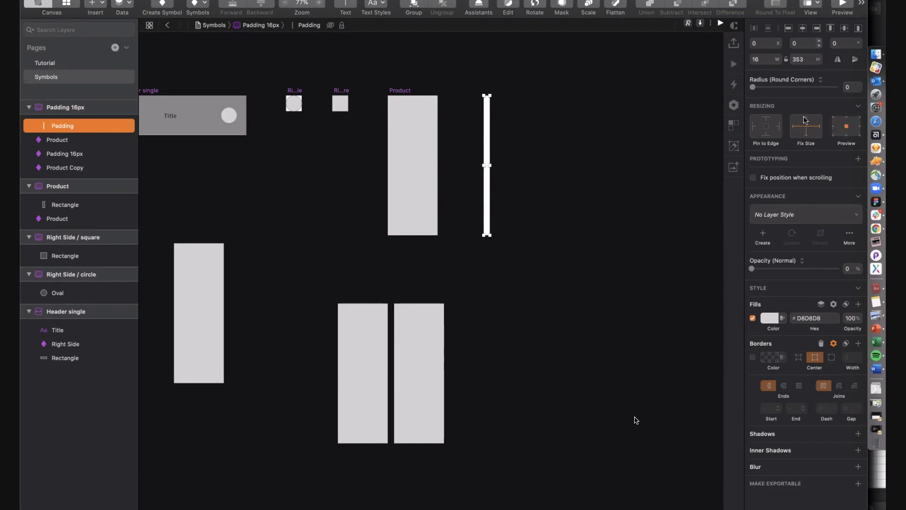
left_click(496, 184)
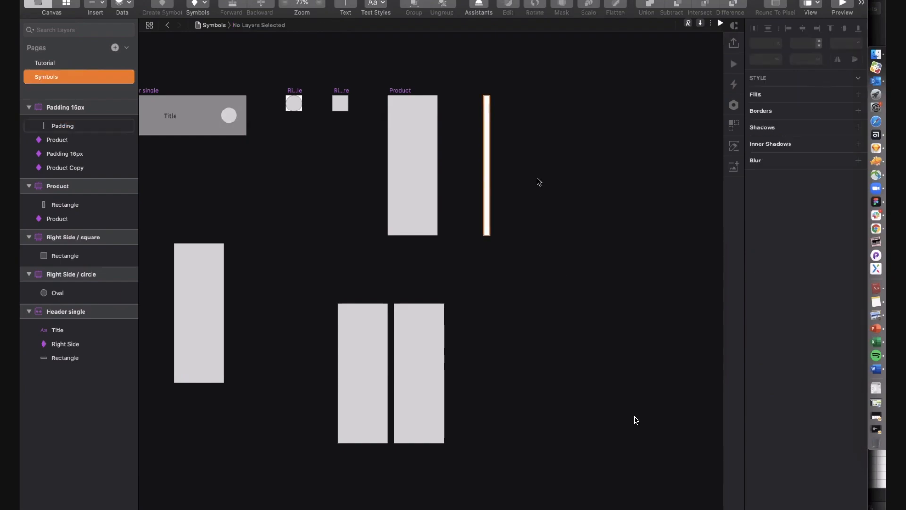
left_click_drag(487, 181, 539, 182)
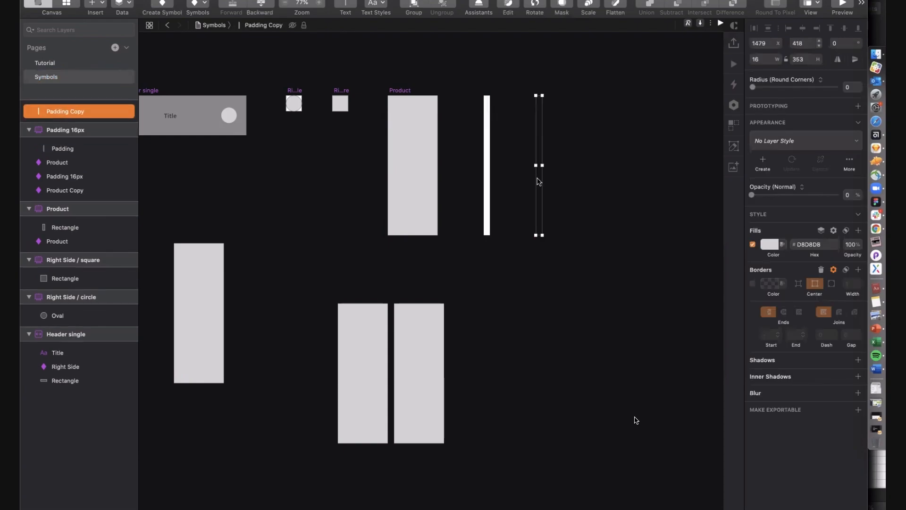
key("Delete")
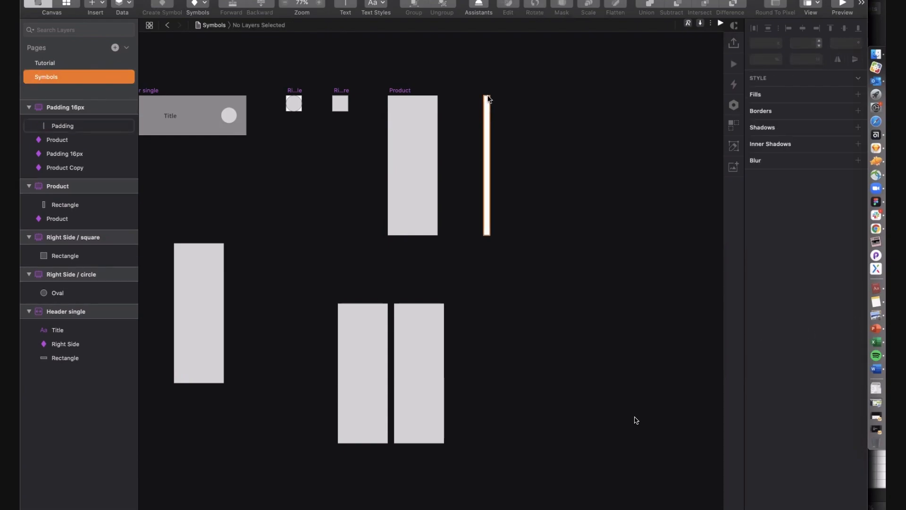
right_click(487, 96)
left_click(517, 187)
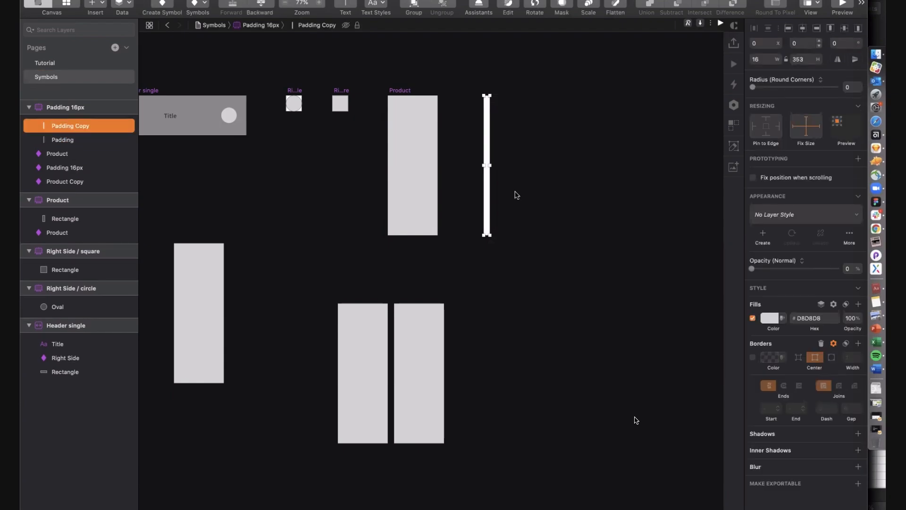
key("Delete")
- Duplicate the Padding 16px symbol source beside the original and rename the copy "Padding 32"
scroll(485, 82, "up", 8)
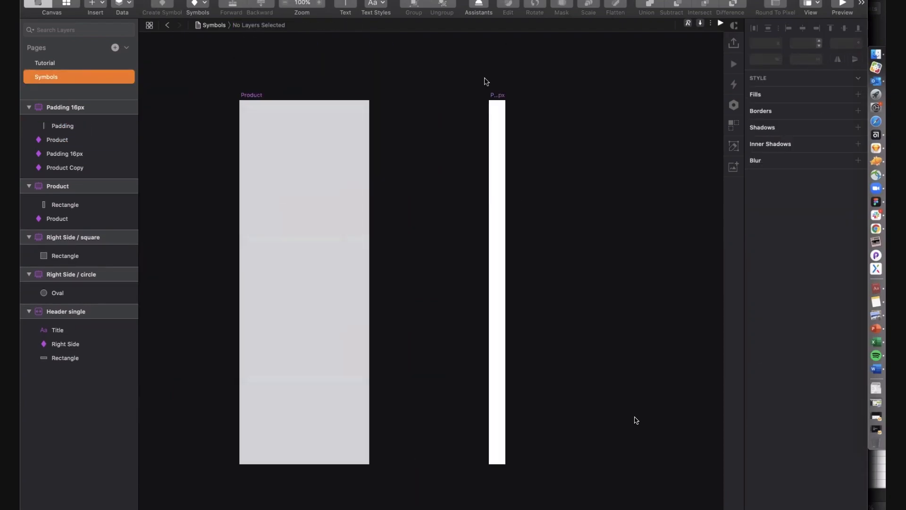
scroll(486, 82, "up", 10)
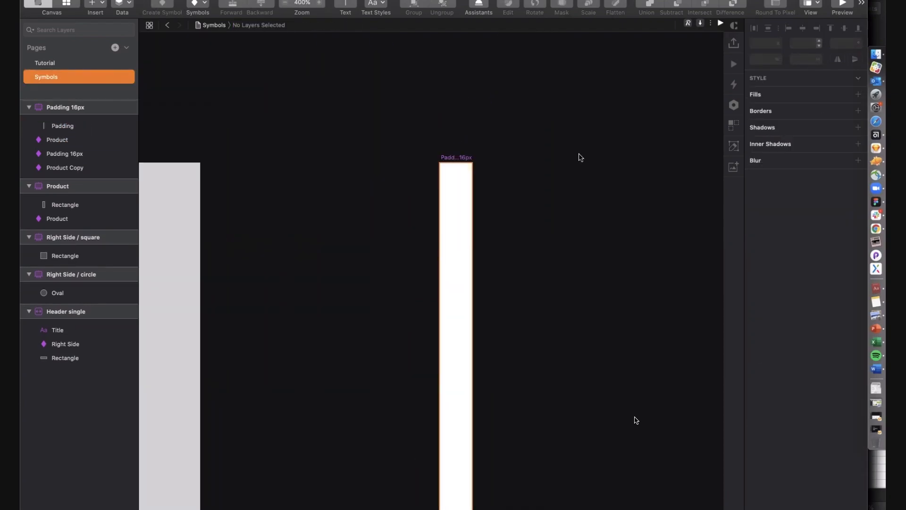
left_click_drag(452, 158, 581, 158)
key("super+r")
key("alt+shift+Left")
key("alt+shift+Left")
type("32")
key("Return")
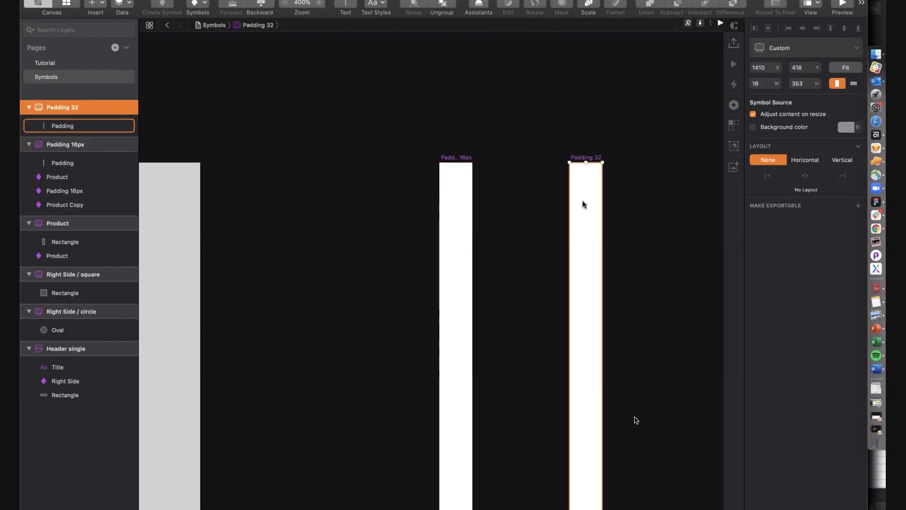
- Rename the two padding symbol sources "Padding / 32px" and "Padding / 16px" so they share a Padding group
key("super+r")
type("px")
key("alt+Left")
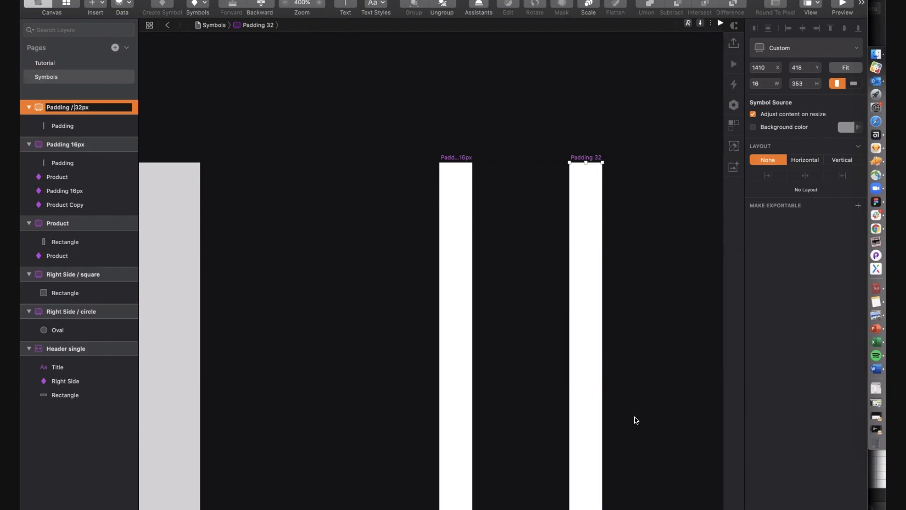
type("/")
key("Return")
left_click(468, 159)
key("super+r")
key("alt+Left")
type("/")
key("Return")
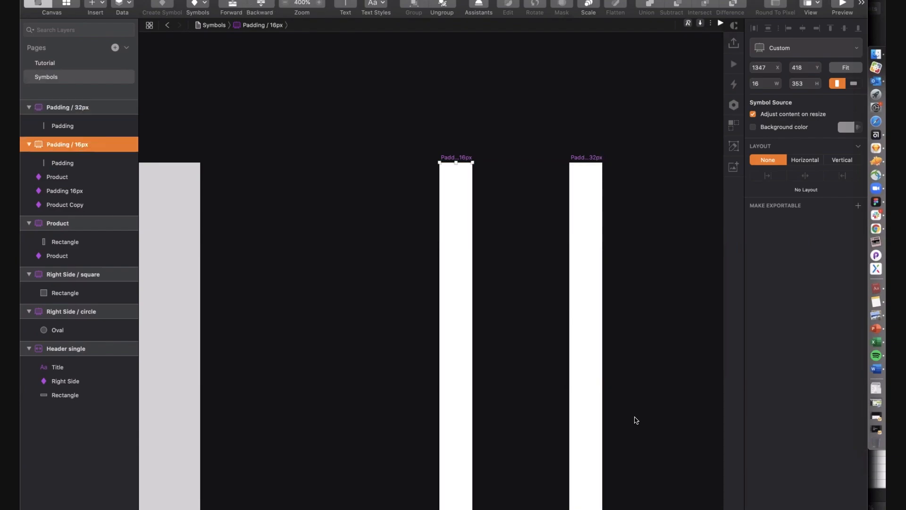
- Set the width of the Padding / 32px symbol source to 32
left_click(552, 96)
left_click(454, 157)
left_click(586, 158)
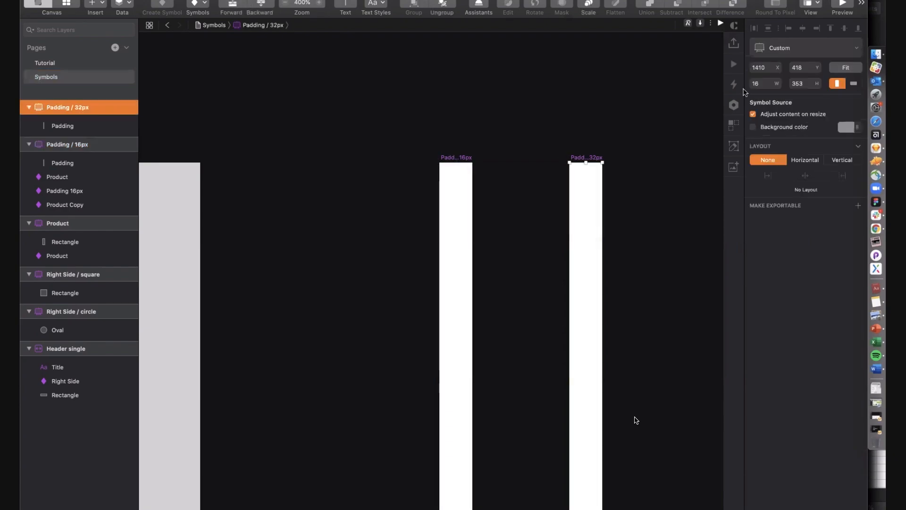
left_click(758, 84)
type("32")
key("Return")
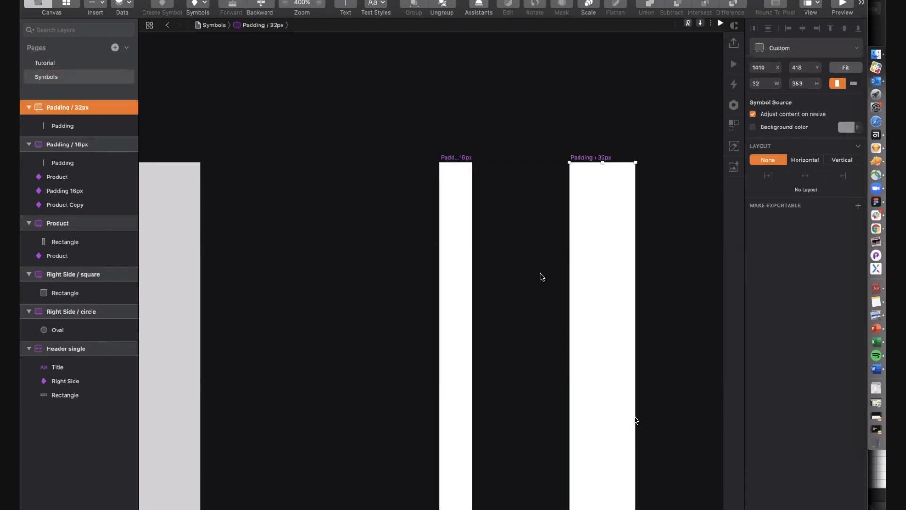
- Stretch the Padding layer inside Padding / 32px to 32 × 353 so it fills the symbol
left_click(571, 274)
left_click(586, 255)
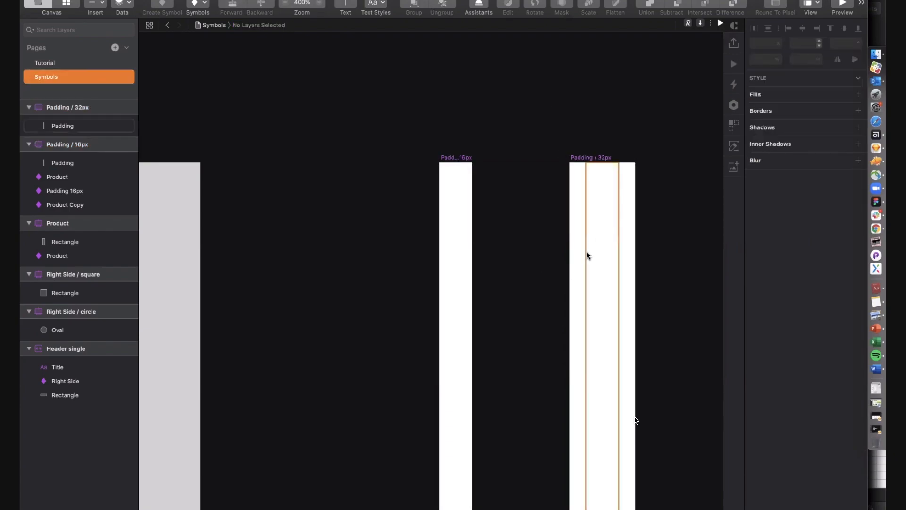
scroll(570, 455, "down", 5)
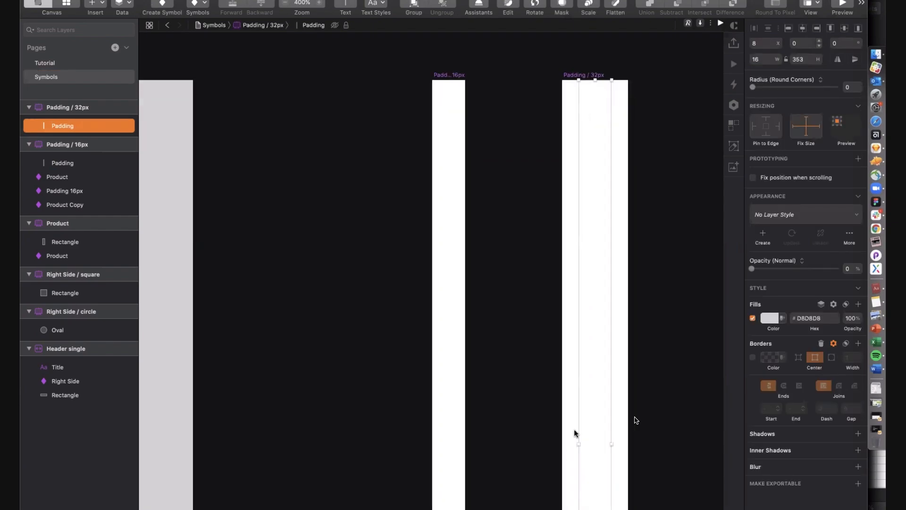
left_click_drag(574, 441, 564, 444)
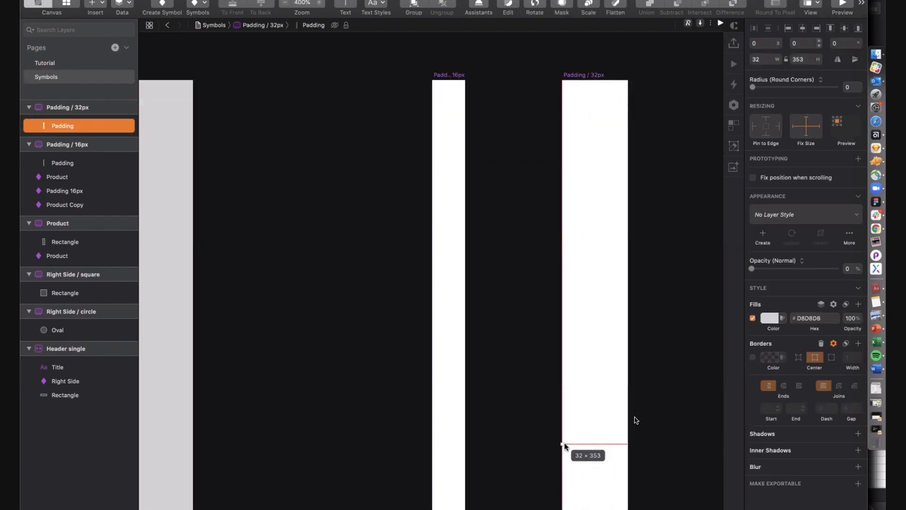
left_click(505, 290)
left_click(563, 78)
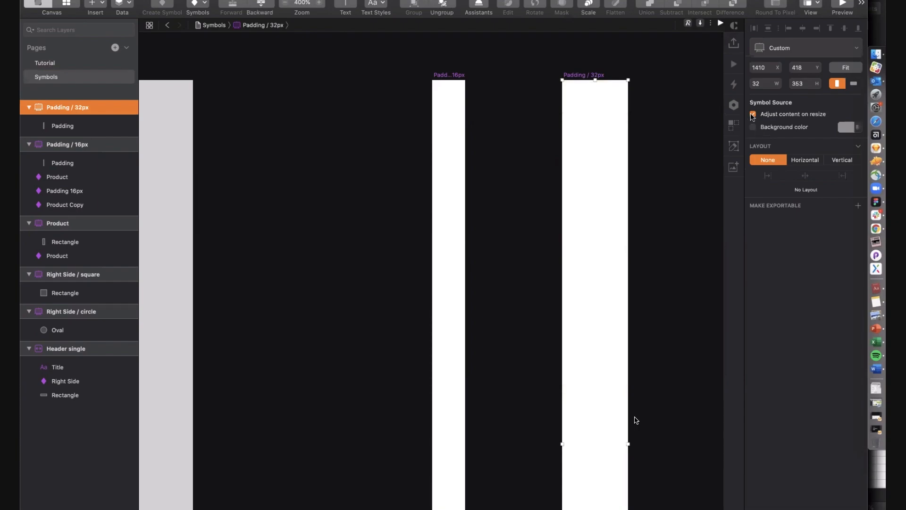
- Duplicate the Product and Padding 16px instances to extend the row to four products with 16px padding between them
key("super+0")
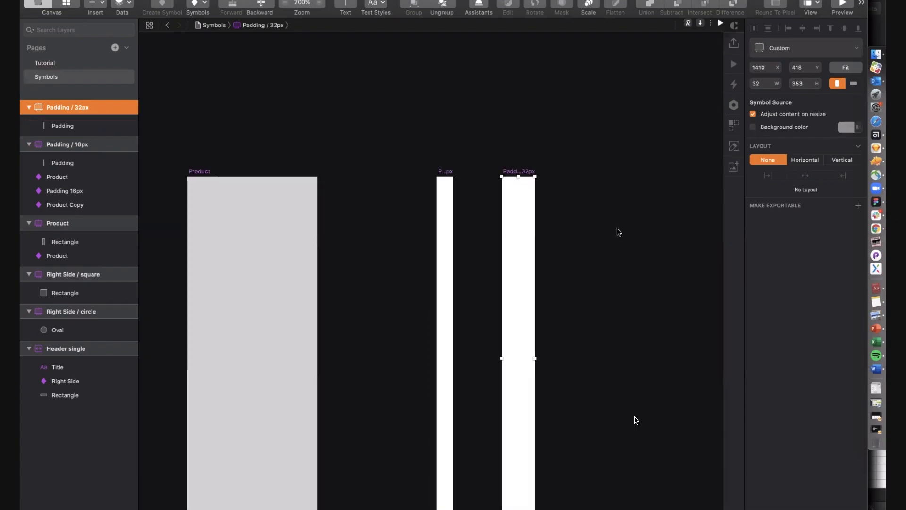
scroll(619, 232, "down", 5)
scroll(619, 231, "left", 1)
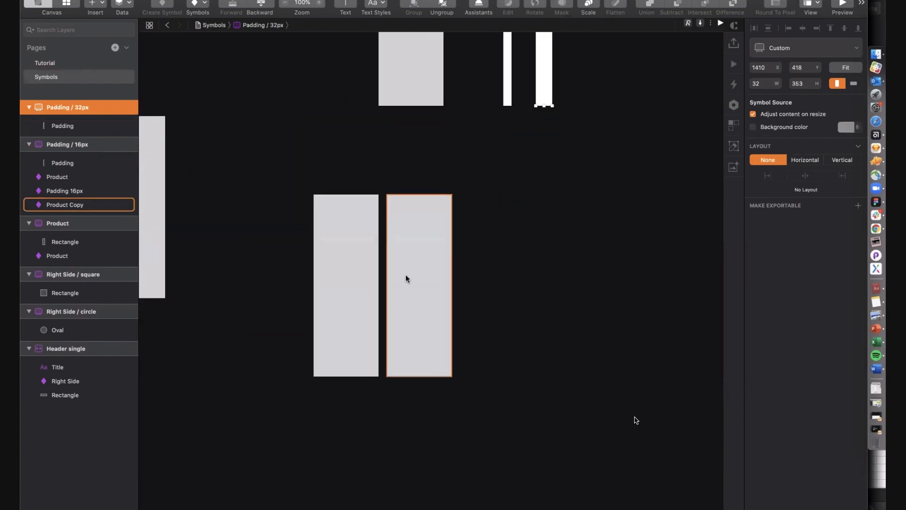
left_click_drag(382, 287, 454, 285)
left_click_drag(416, 294, 529, 303)
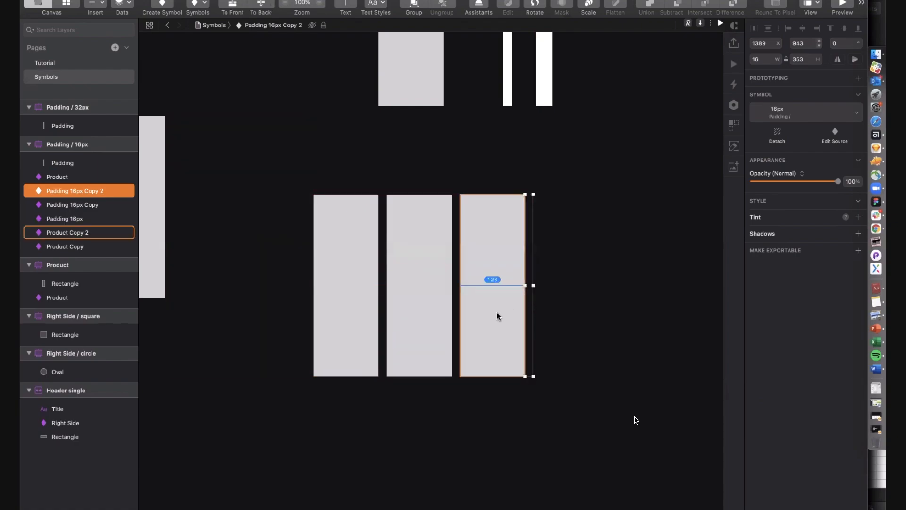
key("Right")
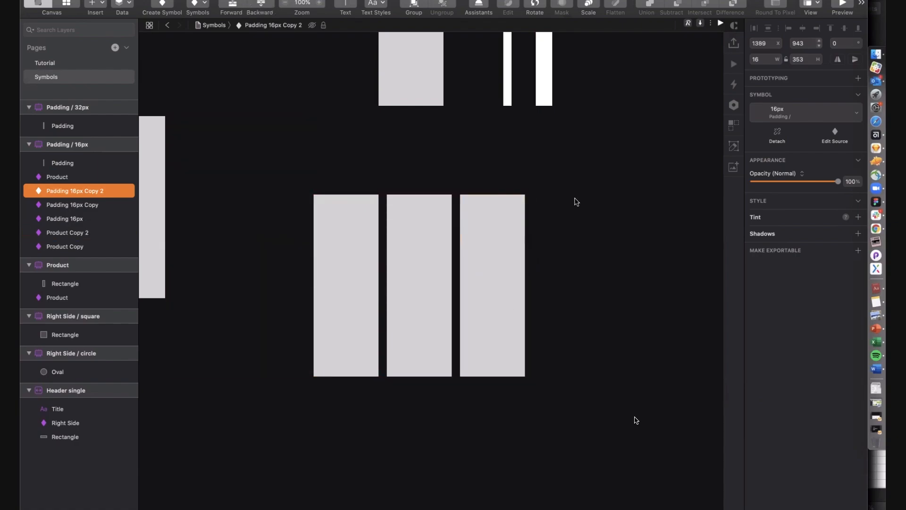
left_click_drag(507, 254, 556, 260)
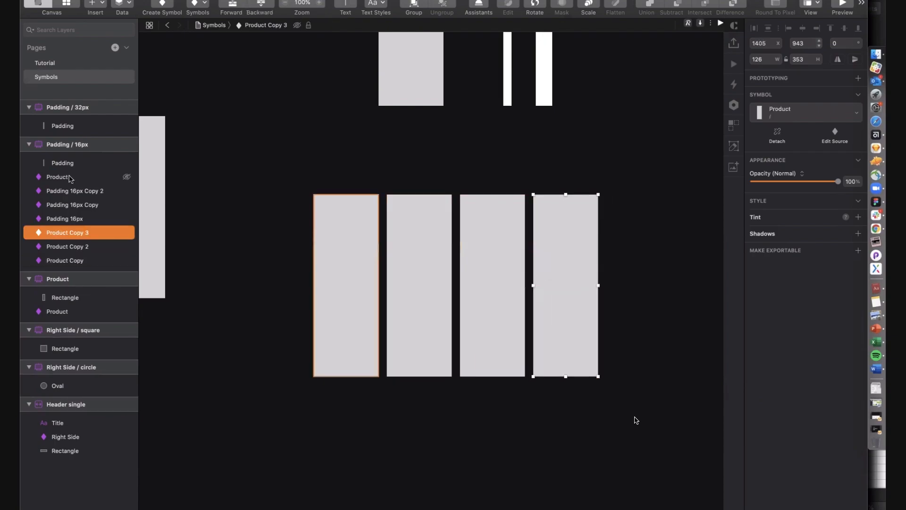
- Move the Padding 16px layer directly below Product and delete the Padding layer inside the Padding / 16px symbol
left_click(61, 176)
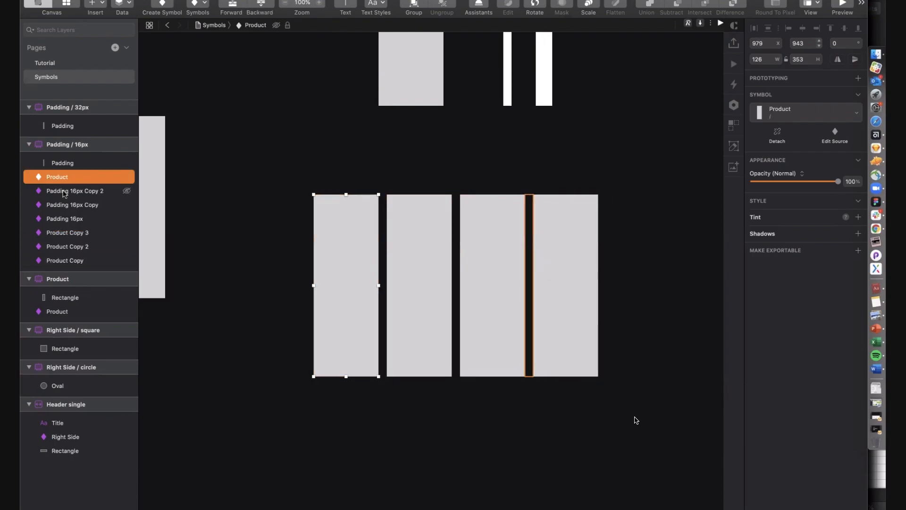
left_click(65, 192)
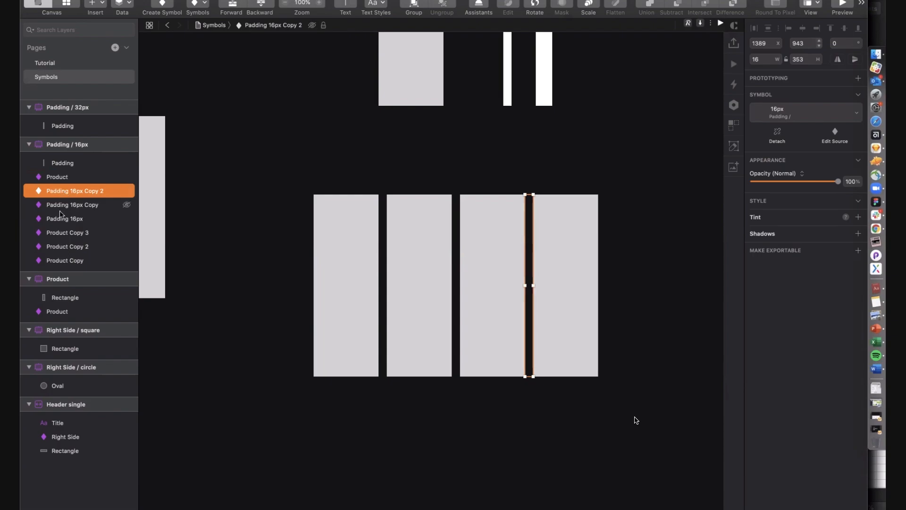
left_click(66, 225)
left_click_drag(66, 225, 61, 167)
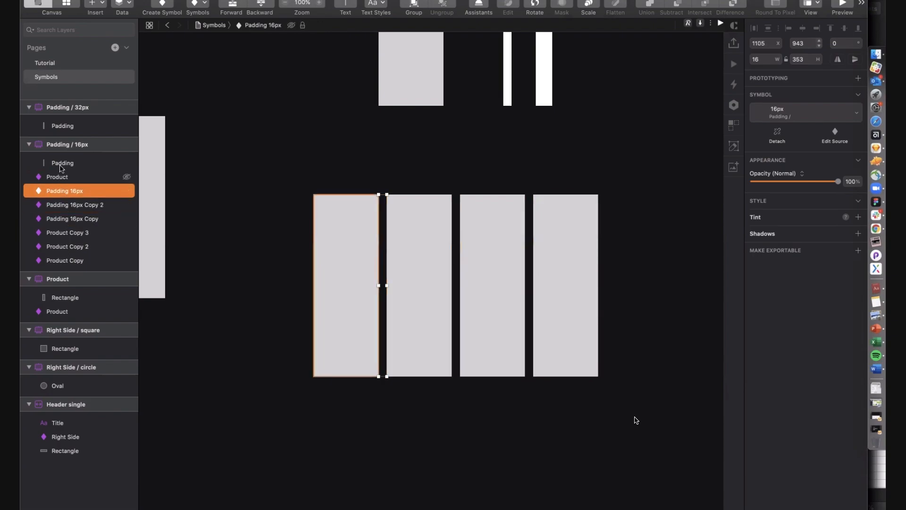
left_click(61, 165)
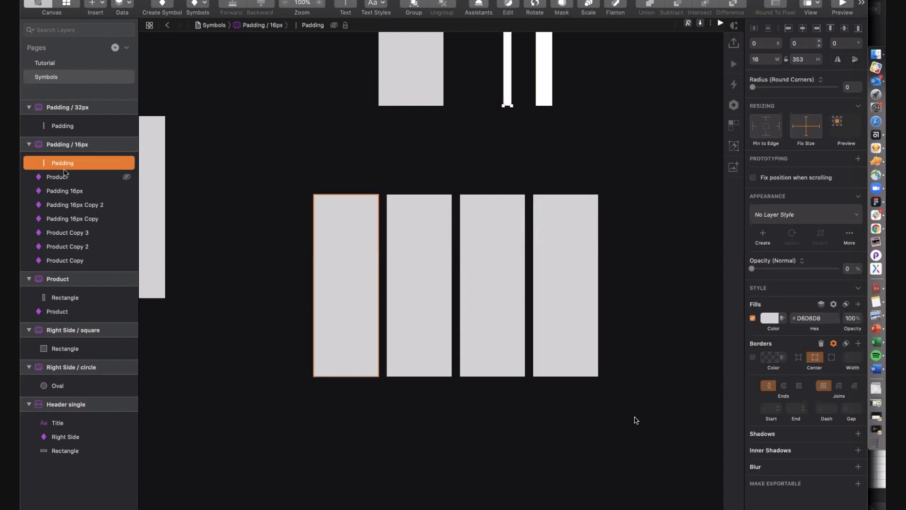
key("BackSpace")
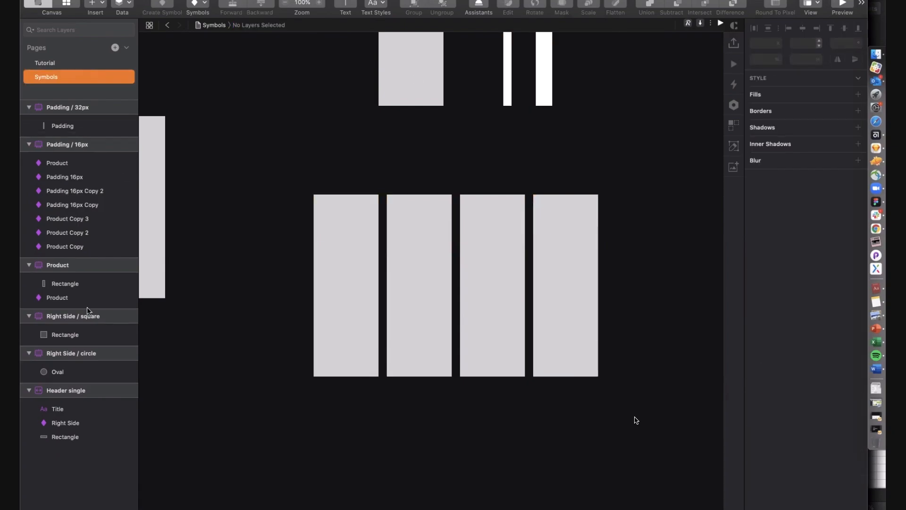
- Move Padding 16px Copy 2 directly below Product Copy 2, and Product Copy 3 to the end of the row's layers
left_click(63, 195)
key("super+alt+Down")
key("super+alt+Down")
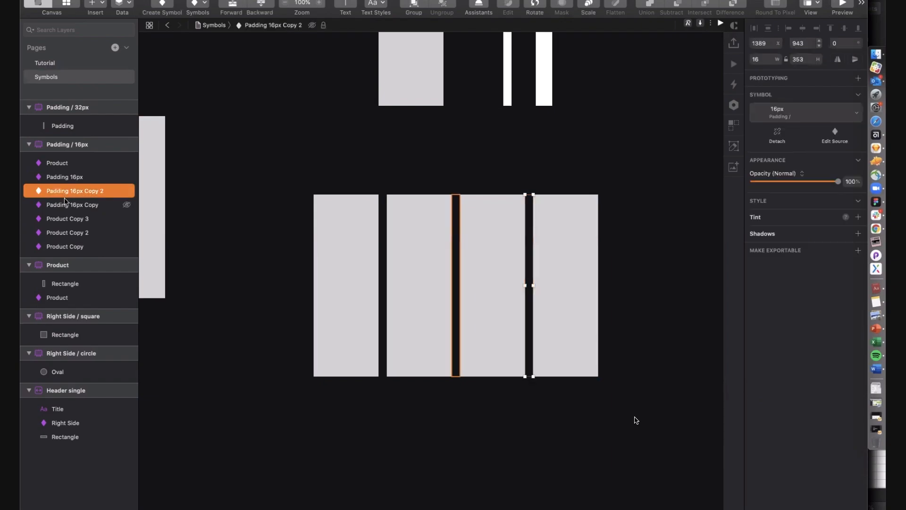
key("super+alt+Down")
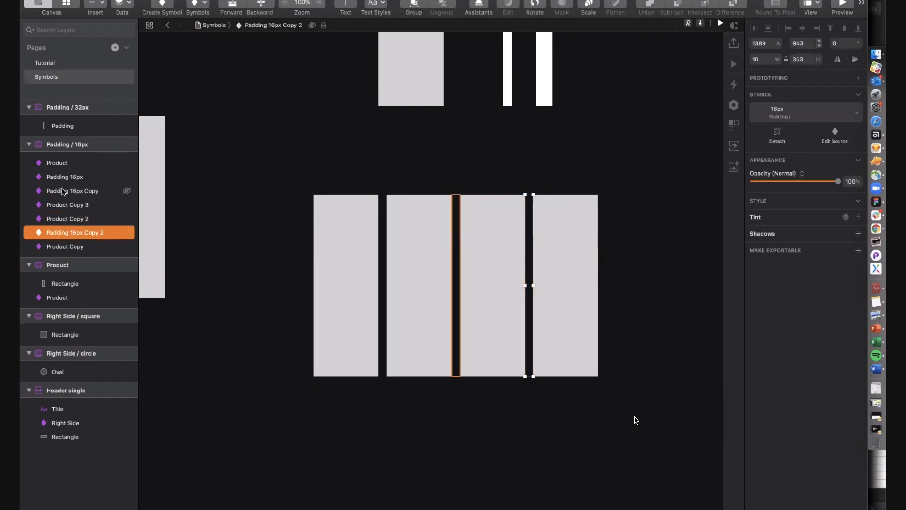
left_click(61, 189)
left_click(61, 208)
key("super+alt+Down")
key("super+alt+Down")
key("super+alt+Down")
- Move Product Copy up between Padding 16px and Padding 16px Copy, and check the layer order against the row
left_click(67, 231)
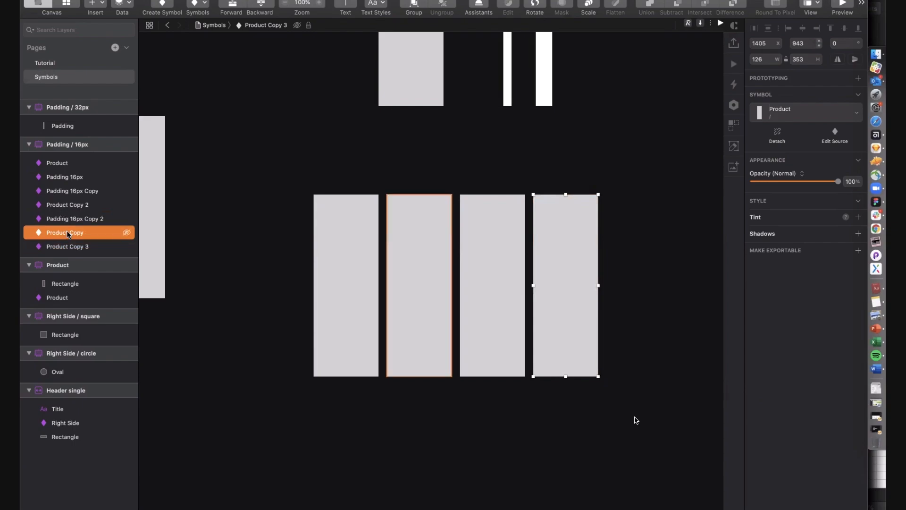
key("super+alt+Up")
key("super+alt+Up")
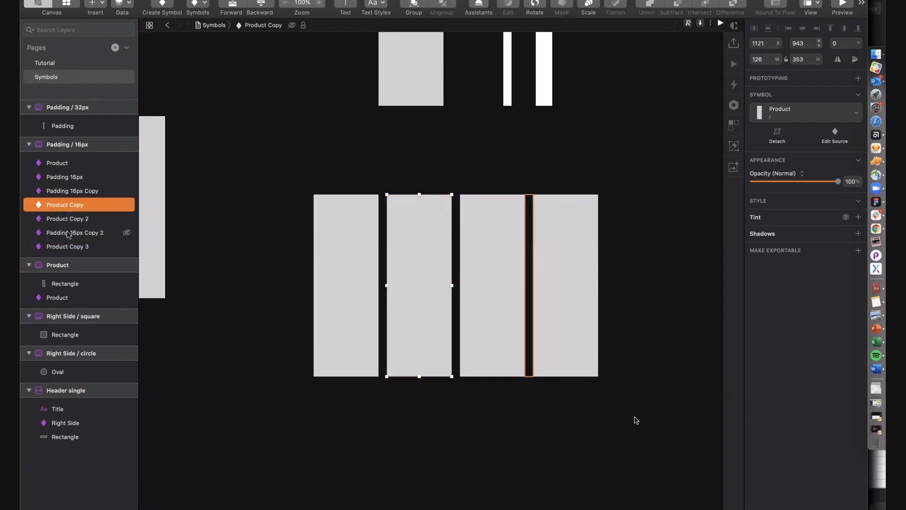
left_click(64, 215)
scroll(64, 216, "down", 1)
scroll(65, 216, "up", 1)
left_click(63, 204)
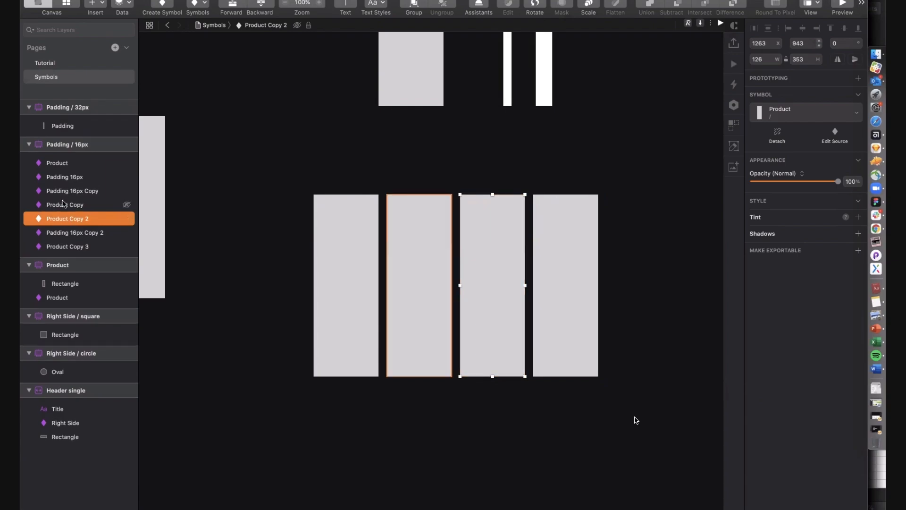
key("super+alt+Up")
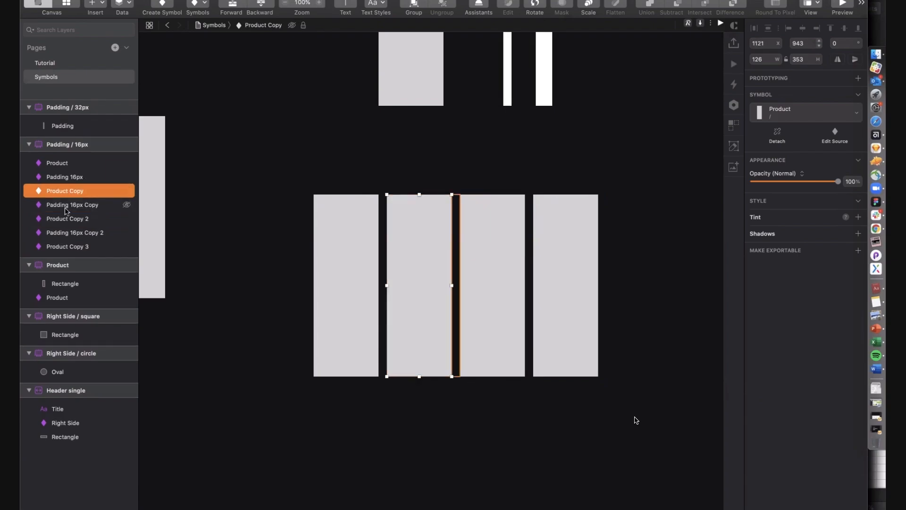
left_click(64, 208)
left_click(64, 217)
left_click(64, 232)
left_click(65, 246)
- Convert the four products and their paddings into a symbol named "Products / 4 col"
left_click_drag(278, 166, 728, 437)
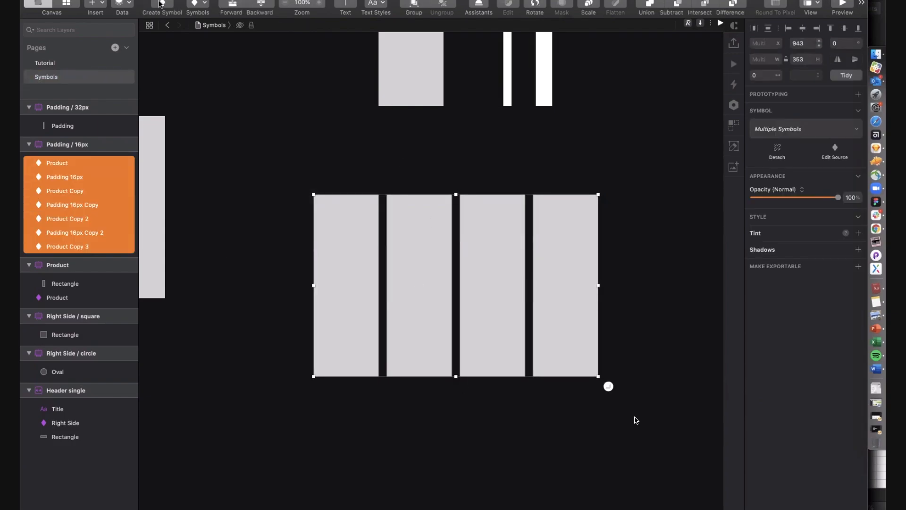
left_click(161, 5)
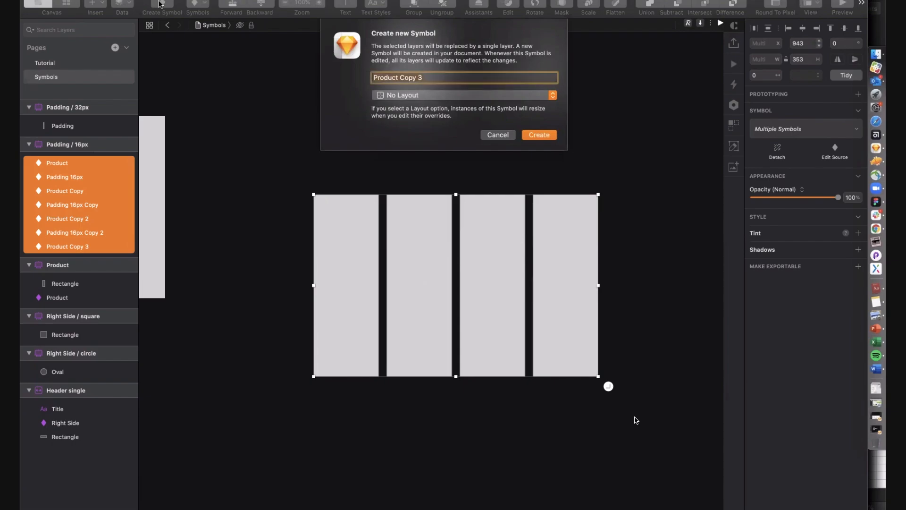
type("P")
key("Return")
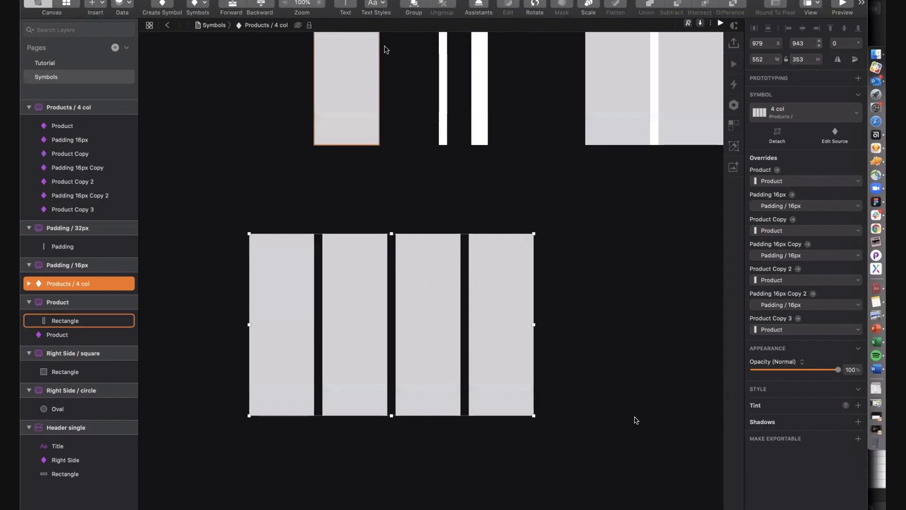
- Set the layout of the Products / 4 col symbol source to Horizontal, left to right
left_click(322, 286)
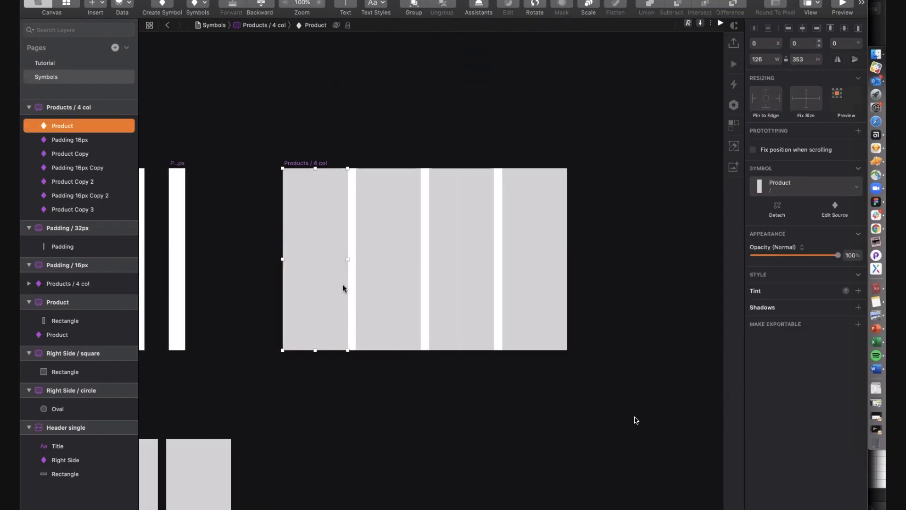
left_click(352, 285, "shift")
left_click(408, 281, "shift")
left_click(489, 279, "shift")
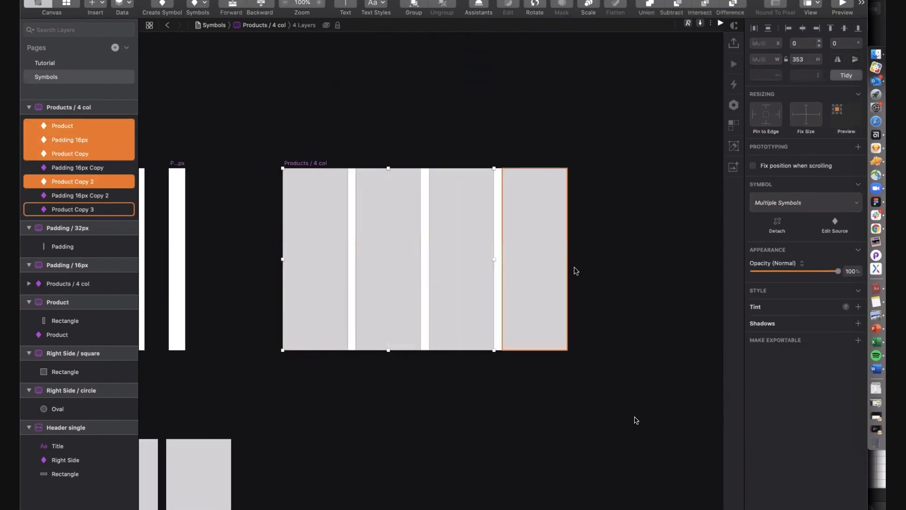
key("super+a")
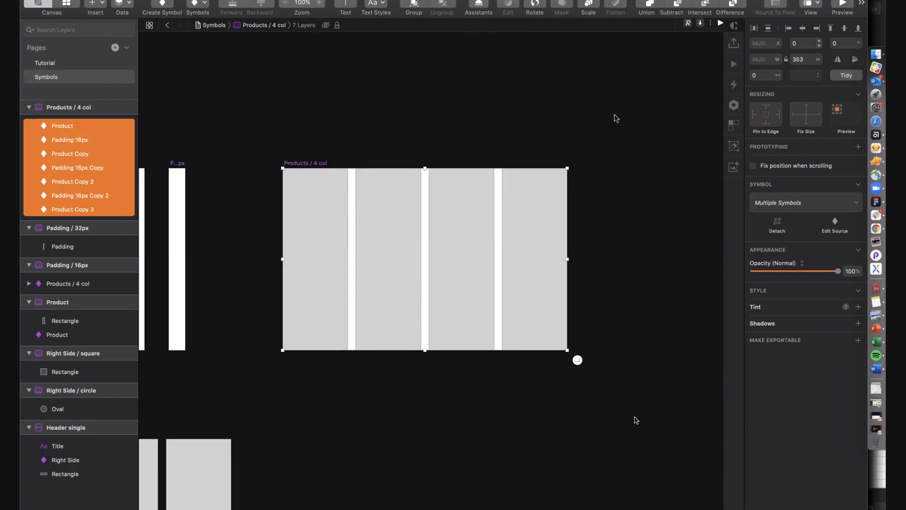
left_click(615, 118)
left_click(305, 163)
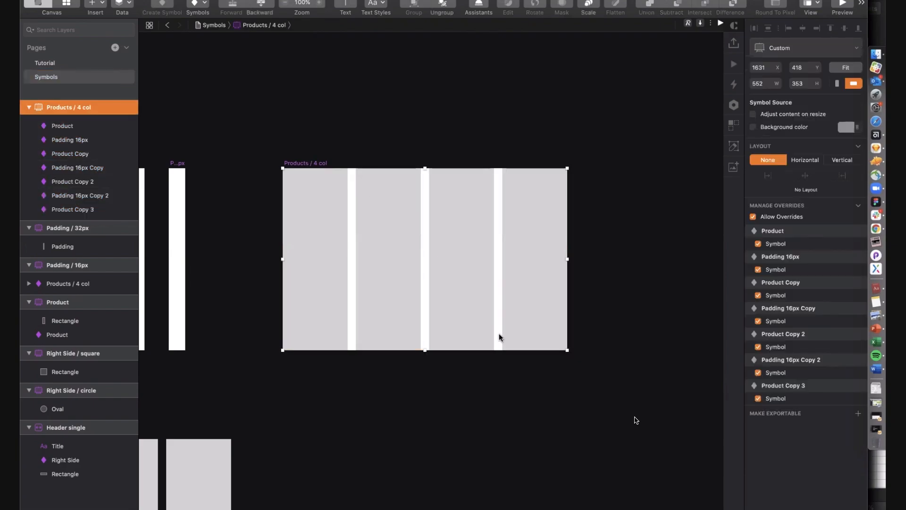
left_click(806, 161)
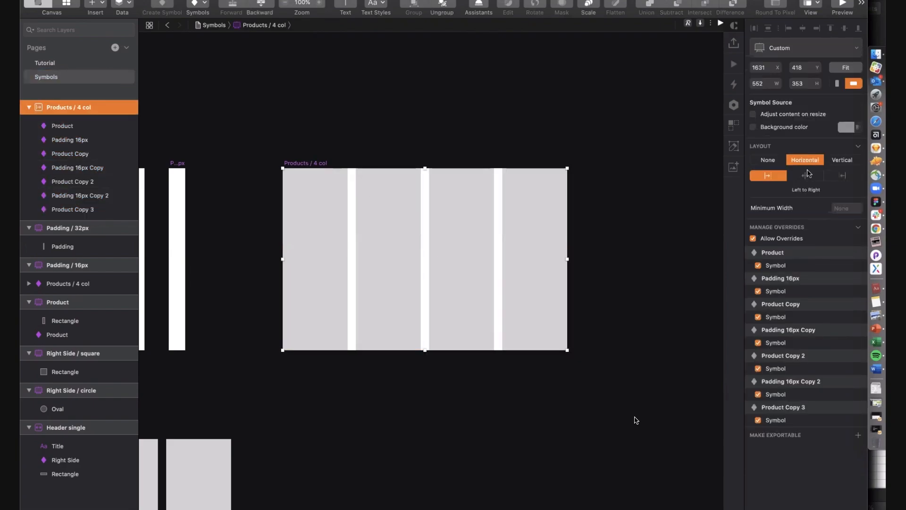
- Insert an instance of the Products / 4 col symbol on the canvas below its source
left_click(605, 119)
scroll(605, 119, "down", 4)
scroll(605, 120, "right", 2)
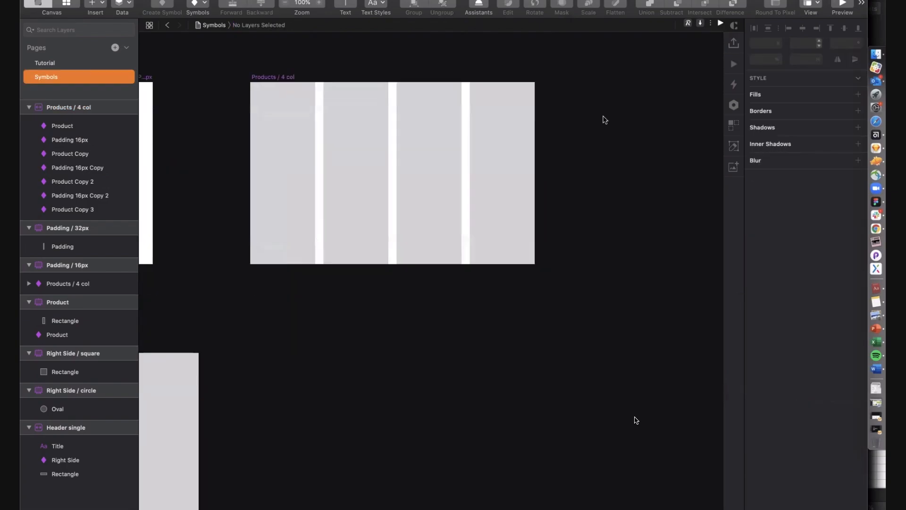
type("iprod")
key("Down")
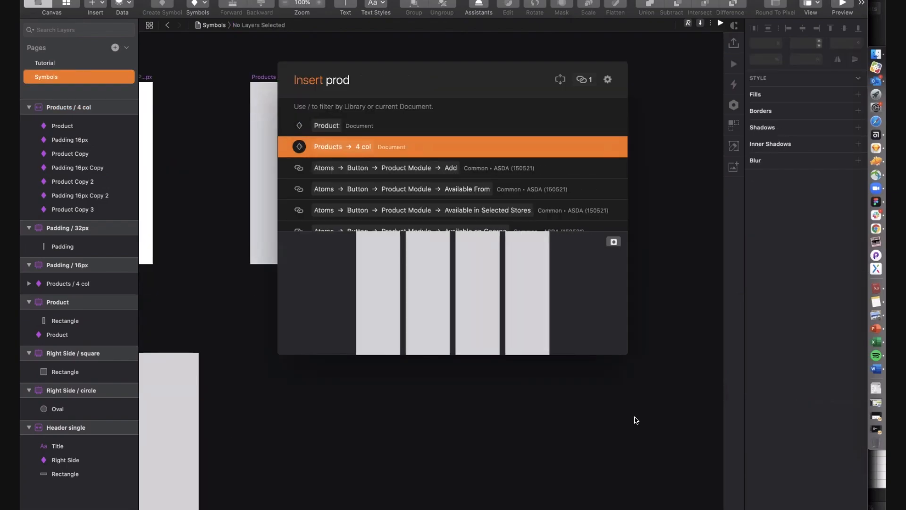
key("Return")
left_click(495, 495)
- Try stretching the new Products / 4 col instance outward from its left edge, and undo it
scroll(495, 457, "down", 5)
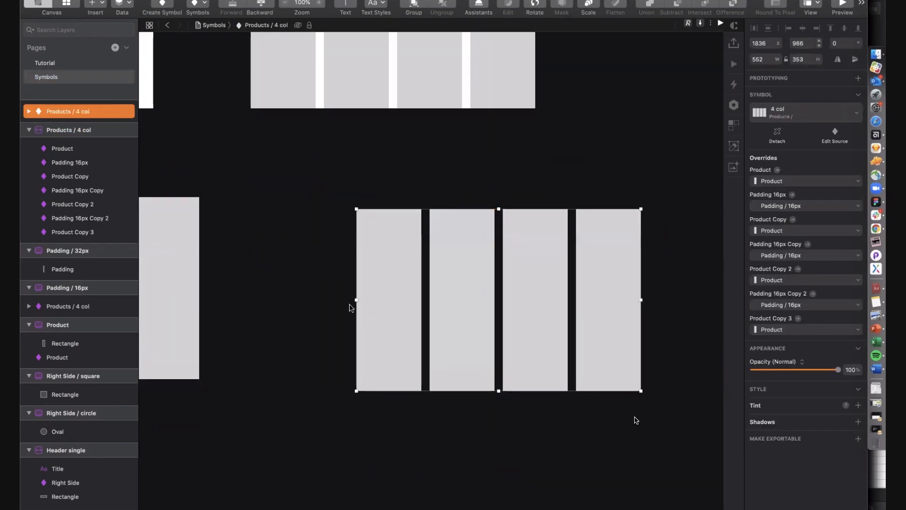
left_click_drag(326, 303, 181, 319)
key("ctrl+z")
- Examine the resizing constraints of the three paddings and four products inside the Products / 4 col symbol source
scroll(339, 151, "up", 5)
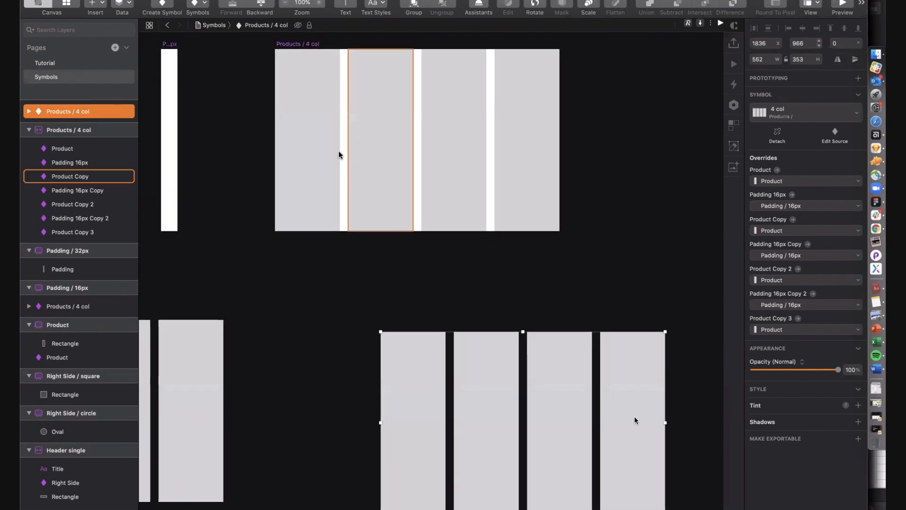
left_click(340, 151)
left_click(342, 155)
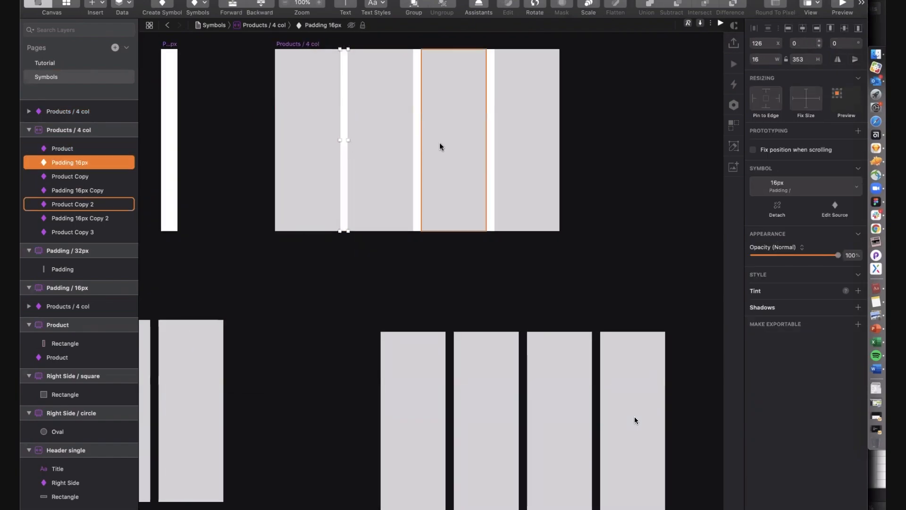
left_click(418, 148, "shift")
left_click(490, 149, "shift")
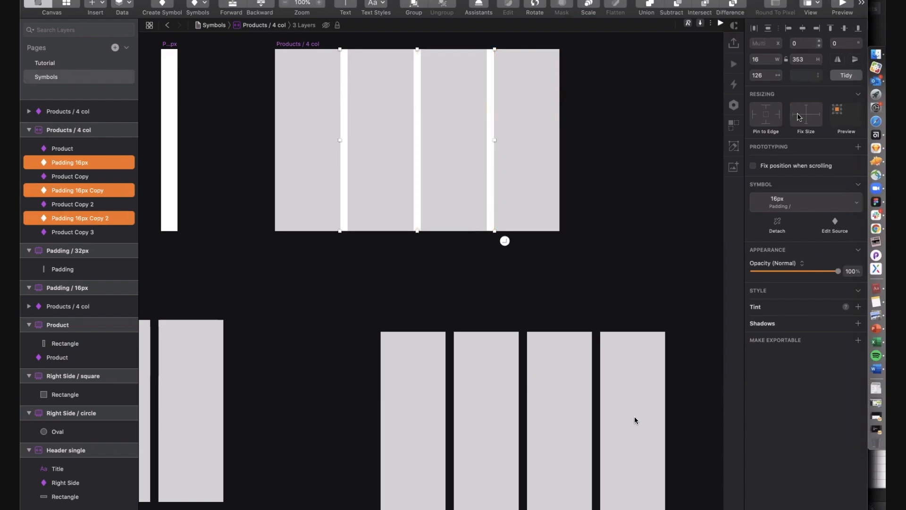
left_click(507, 141)
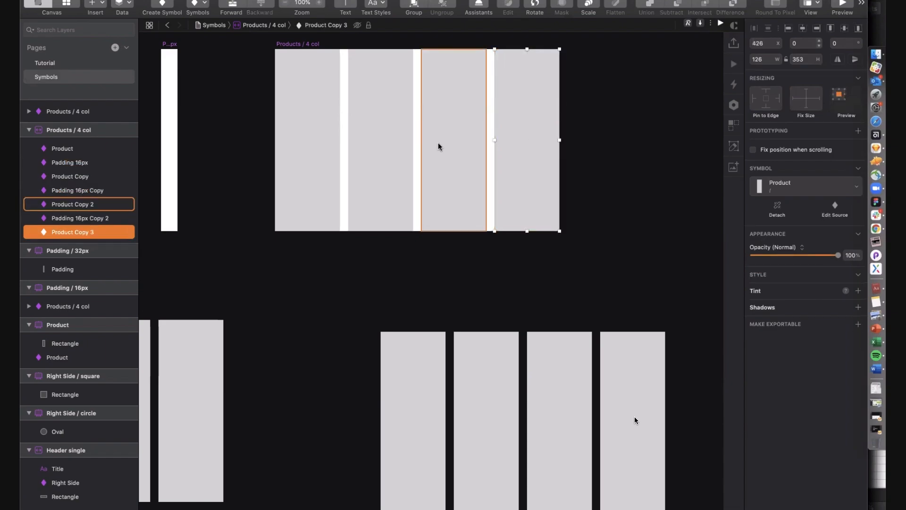
left_click(439, 146, "shift")
left_click(401, 145, "shift")
left_click(324, 145, "shift")
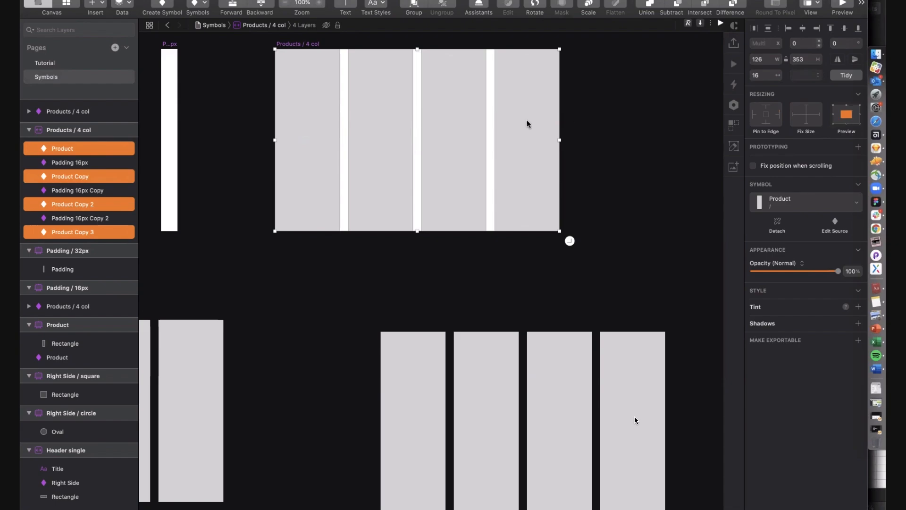
- Pin the four products in the Products / 4 col symbol source to the left and right edges
left_click(510, 126)
left_click(781, 102)
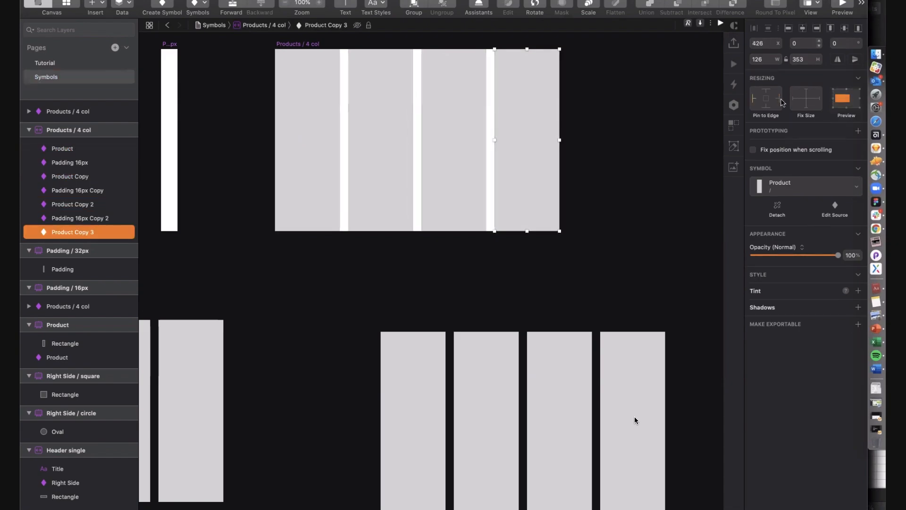
left_click(482, 142)
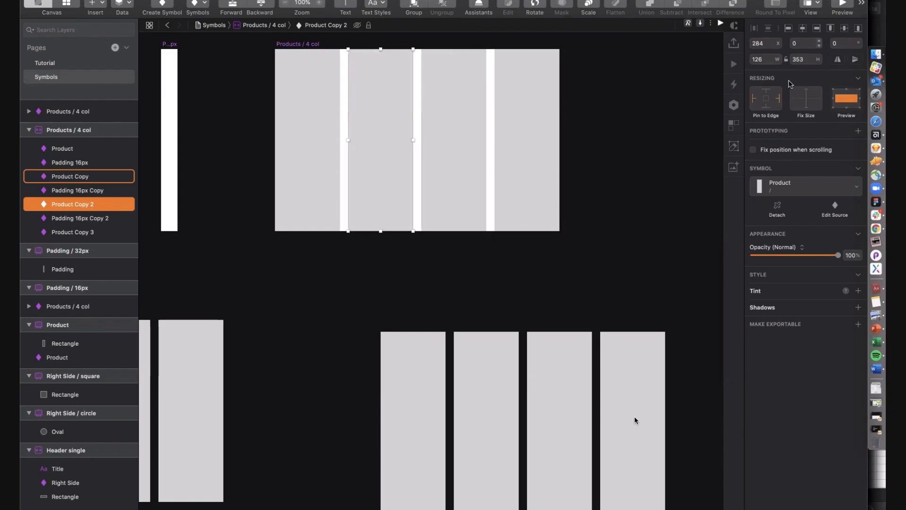
left_click(352, 150)
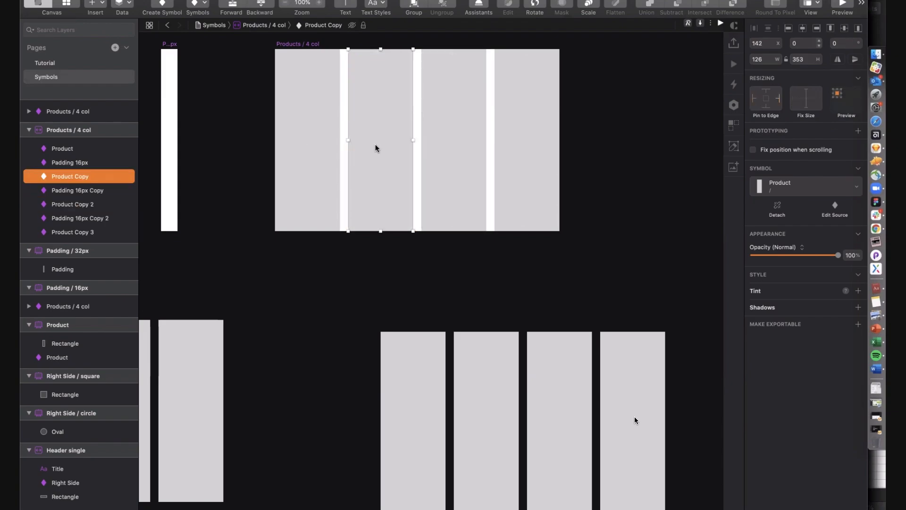
left_click(307, 141)
left_click(781, 101)
left_click(778, 99)
- Try widening the Products / 4 col instance from its right edge to test the pinned products, and undo it
scroll(578, 252, "down", 5)
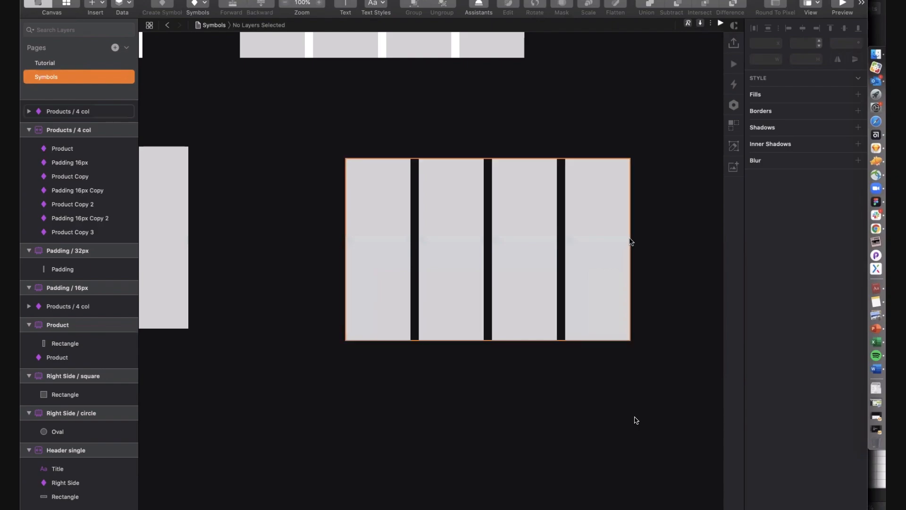
left_click(627, 244)
left_click_drag(629, 248, 685, 251)
key("super+z")
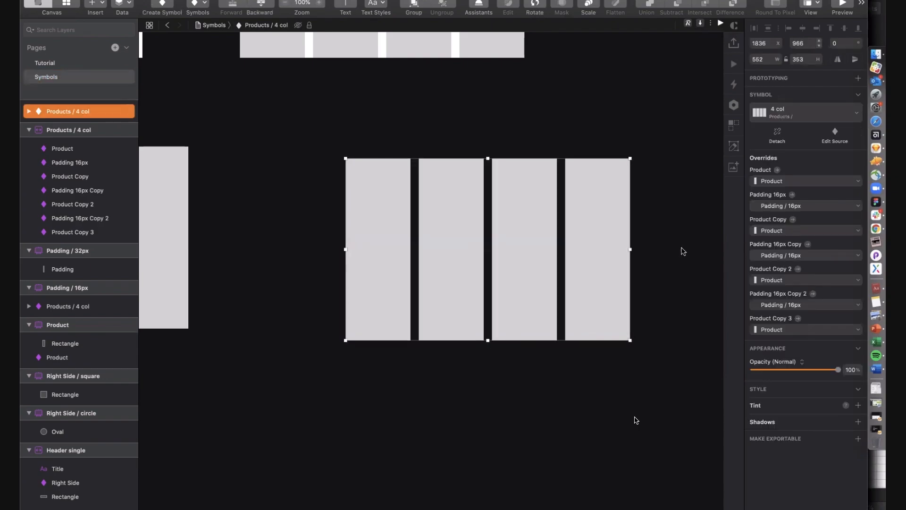
- Remove the left and right edge pins from the four products in the Products / 4 col symbol source
scroll(280, 181, "up", 5)
left_click(278, 183)
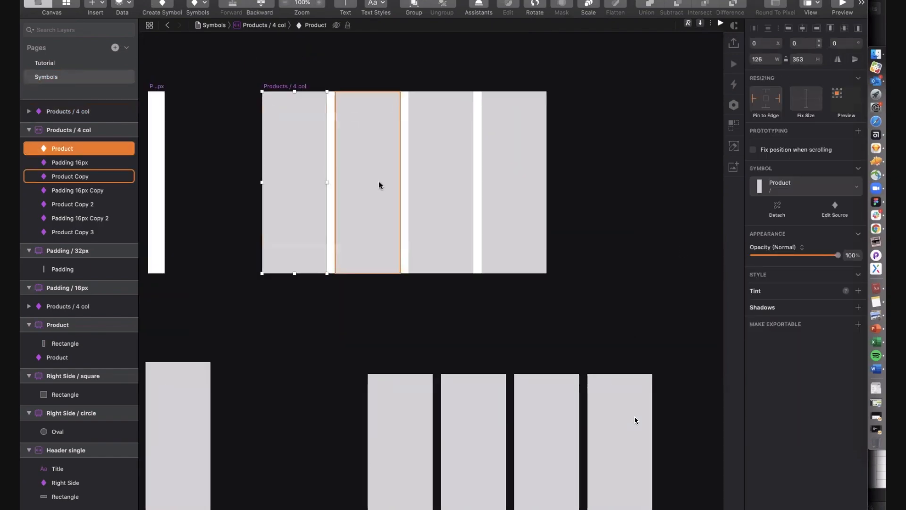
left_click(378, 183)
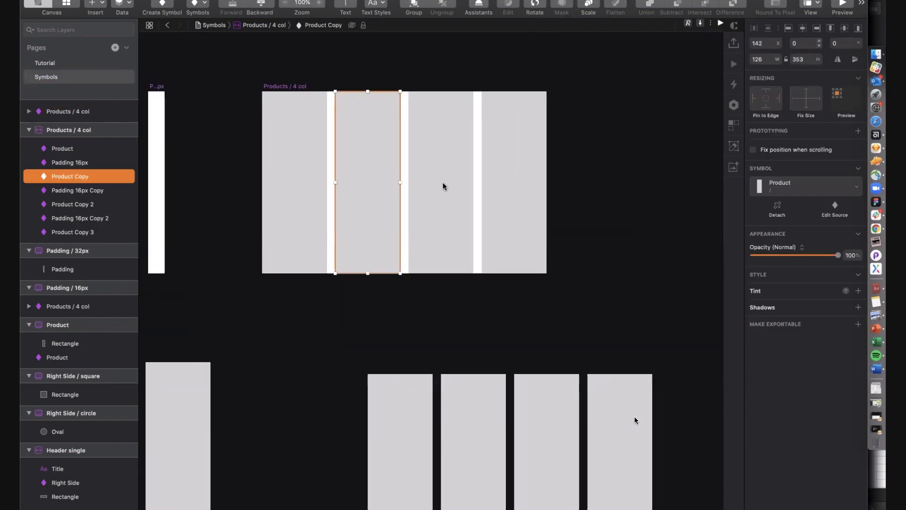
left_click(456, 185)
left_click(533, 183)
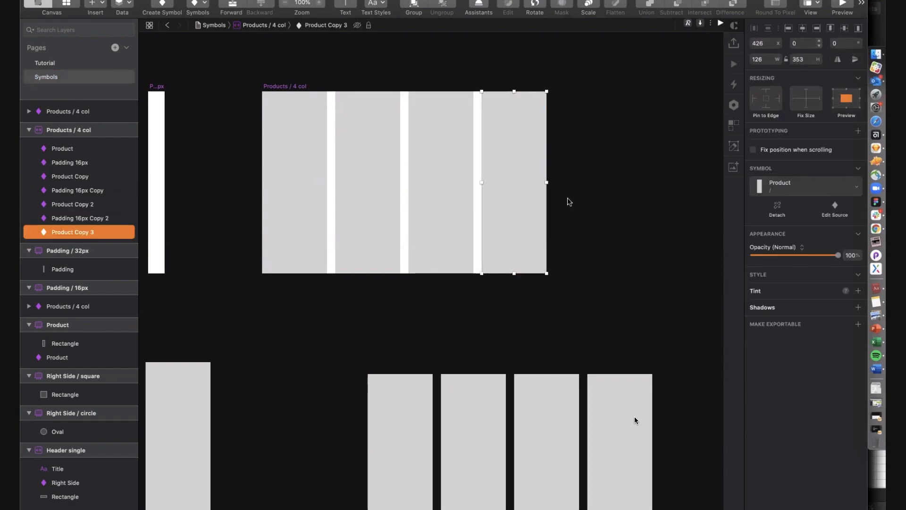
- Examine the Product symbol source's resize and layout settings and the resizing constraints of its rectangle
scroll(567, 197, "left", 5)
scroll(233, 234, "left", 2)
scroll(233, 233, "up", 1)
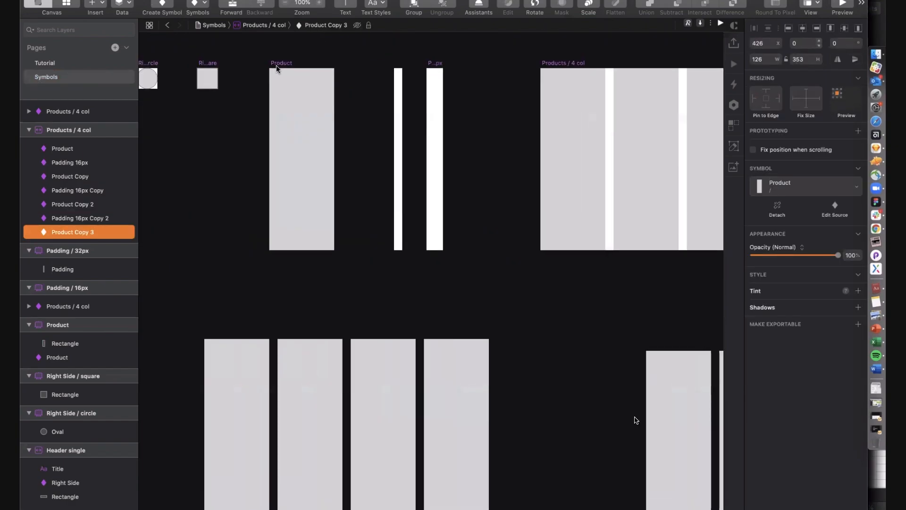
left_click(281, 63)
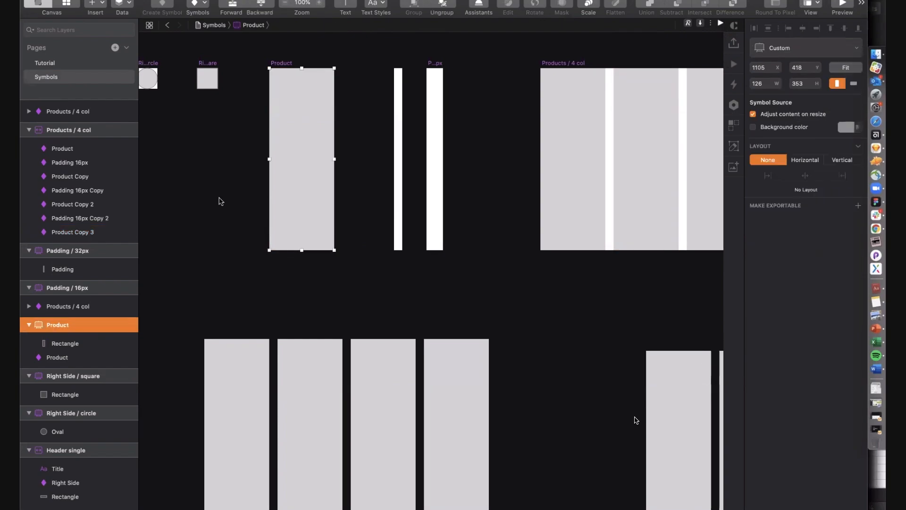
left_click(295, 193)
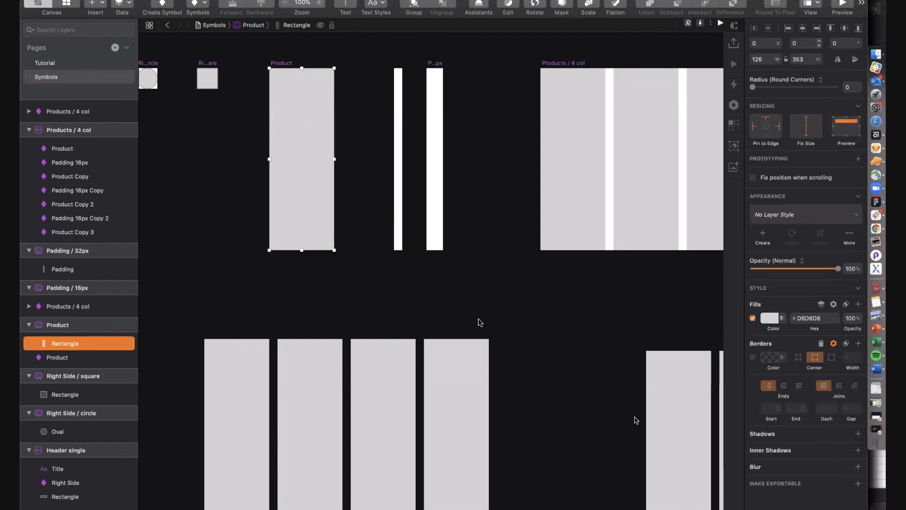
- Open the Products / 4 col source from its older instance and set its layout to None
left_click(378, 391)
left_click(378, 389)
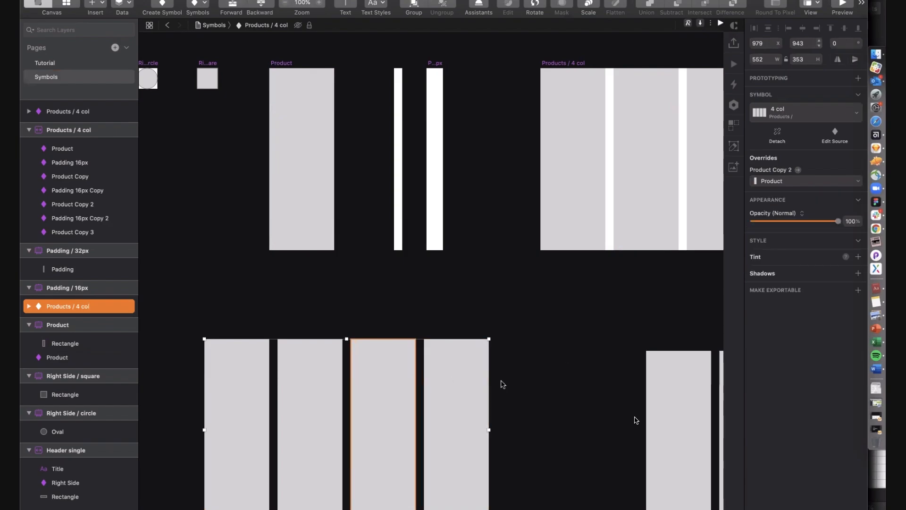
left_click(469, 393)
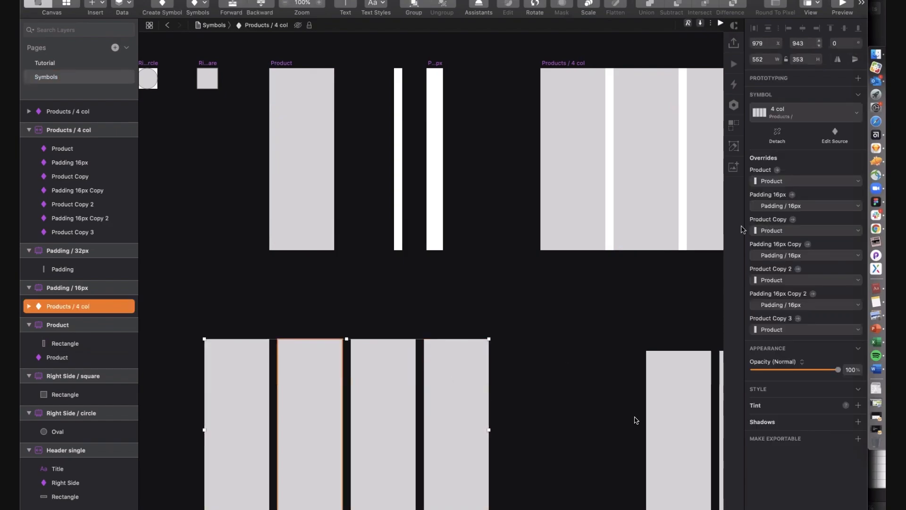
double_click(447, 381)
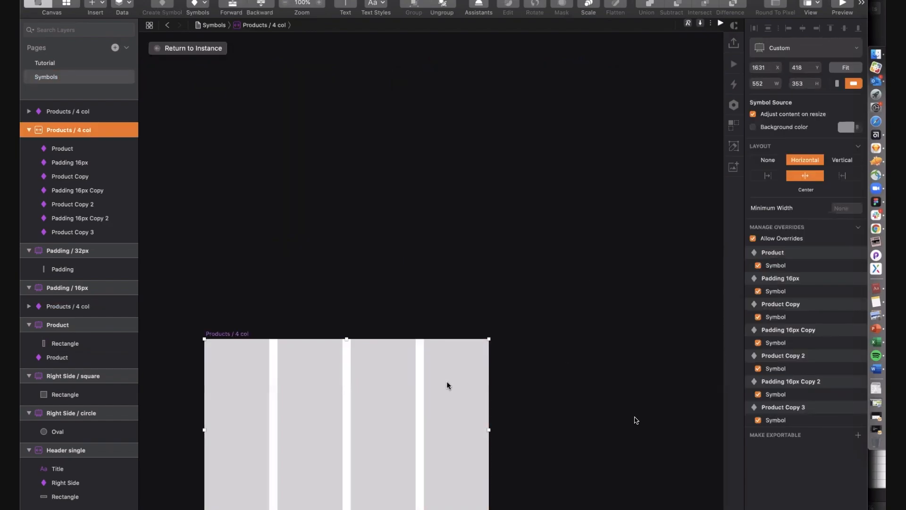
scroll(304, 154, "down", 5)
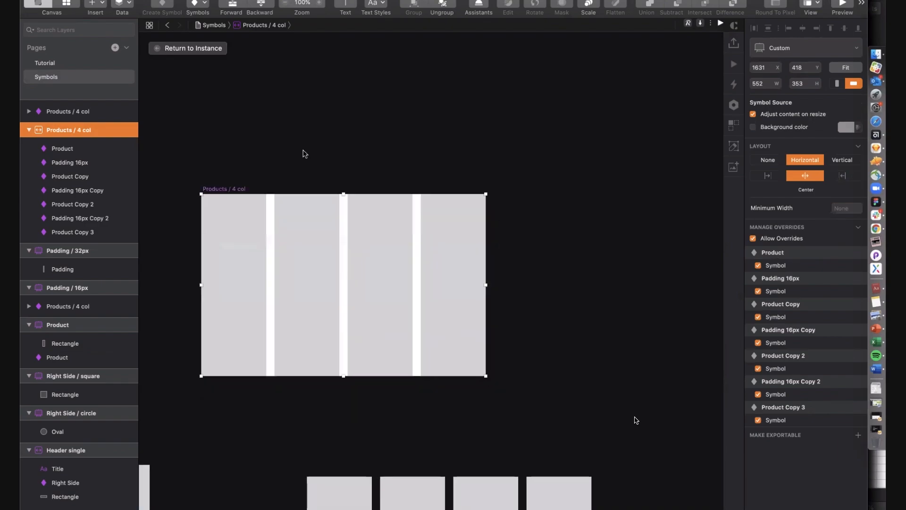
left_click(768, 160)
- Widen the newer Products / 4 col instance to about 862 px by stretching its right edge outward
scroll(425, 283, "down", 3)
left_click(505, 325)
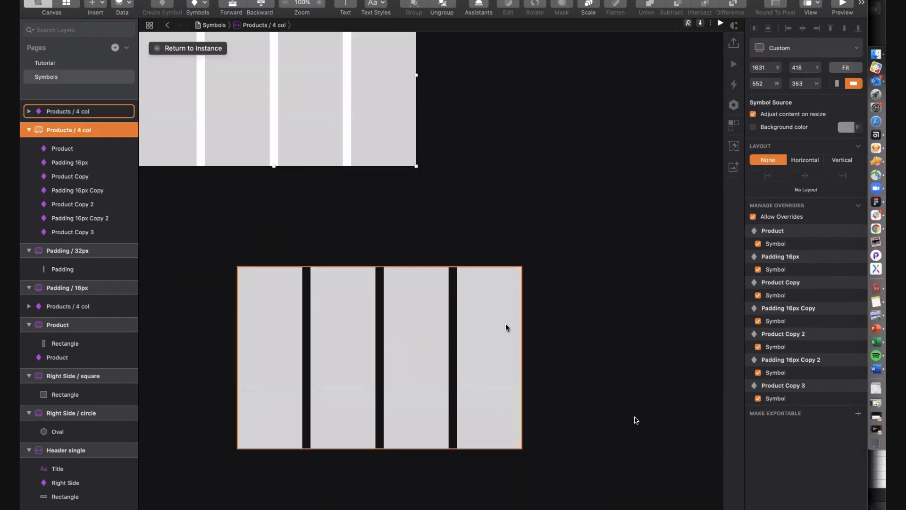
left_click_drag(564, 357, 684, 353)
left_click(544, 138)
- Check the widened Products / 4 col instance and the symbols offered for swapping it
scroll(544, 137, "down", 5)
scroll(544, 137, "left", 2)
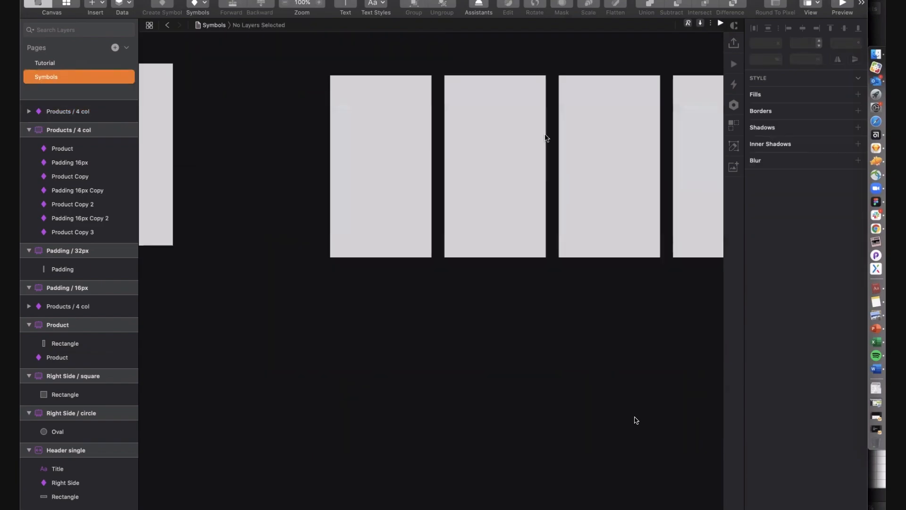
scroll(545, 138, "right", 4)
scroll(544, 138, "up", 1)
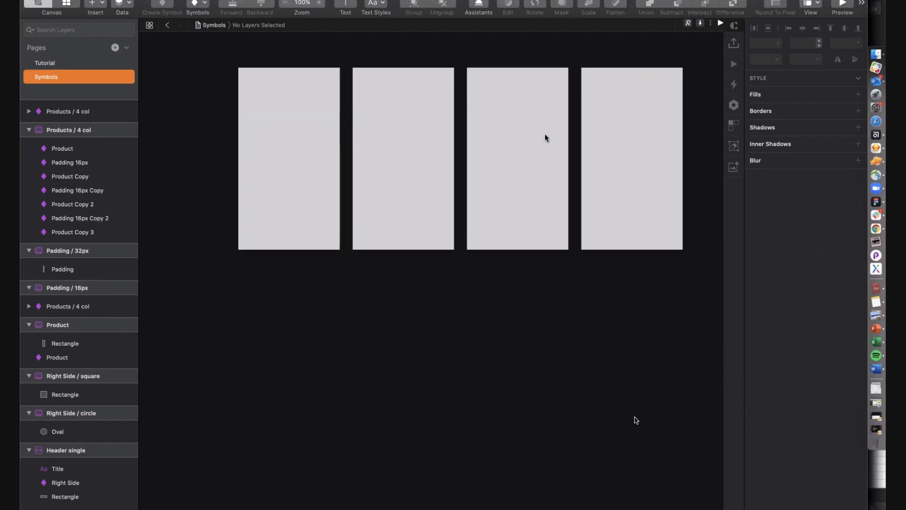
left_click(299, 184)
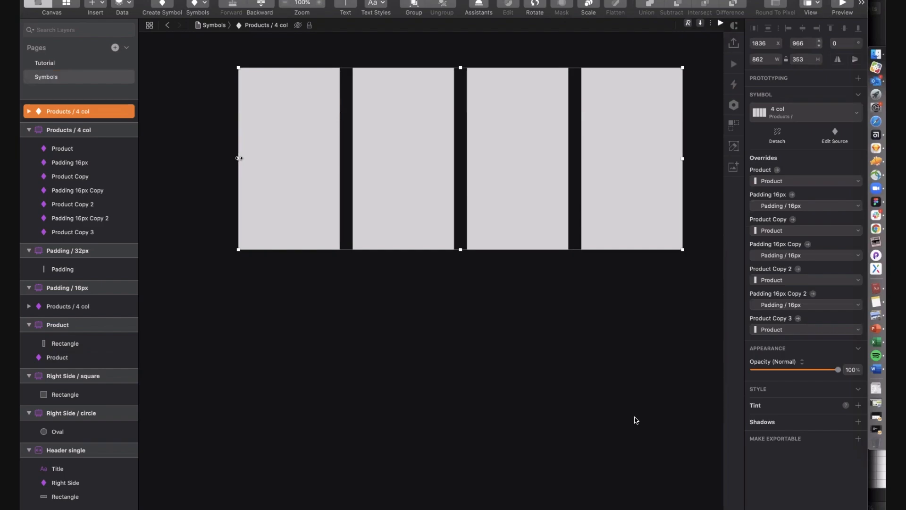
left_click(797, 113)
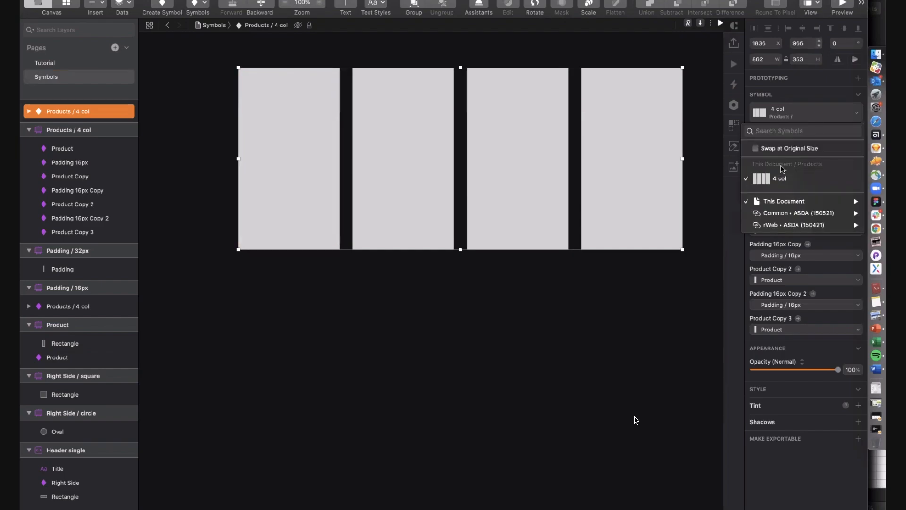
left_click(347, 410)
- Check the resizing constraints of the rectangle inside the Product symbol source
scroll(309, 146, "left", 8)
scroll(309, 145, "up", 4)
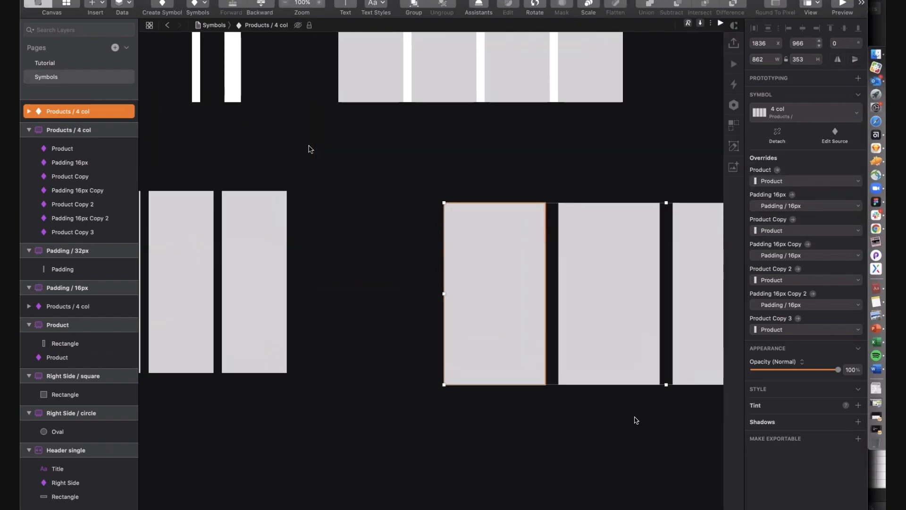
scroll(310, 149, "up", 3)
scroll(310, 149, "left", 2)
left_click(317, 129)
scroll(317, 129, "up", 4)
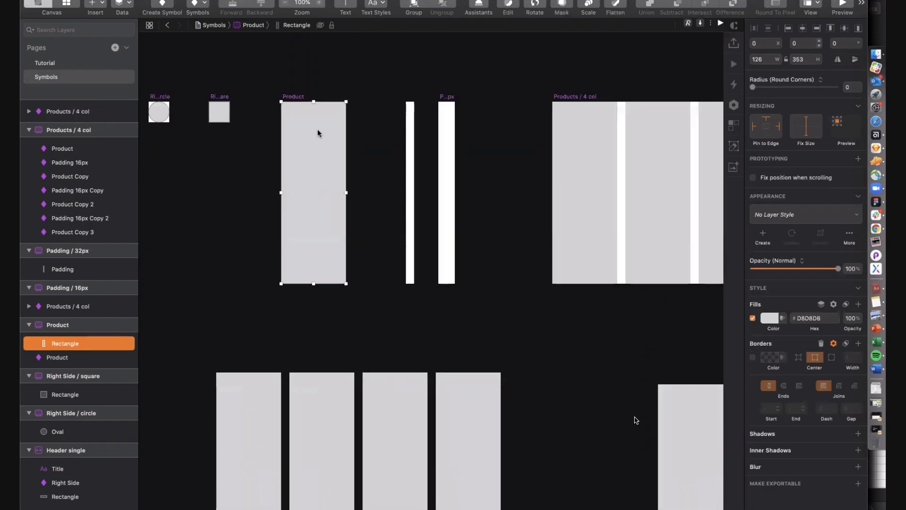
scroll(317, 130, "down", 2)
scroll(317, 129, "right", 1)
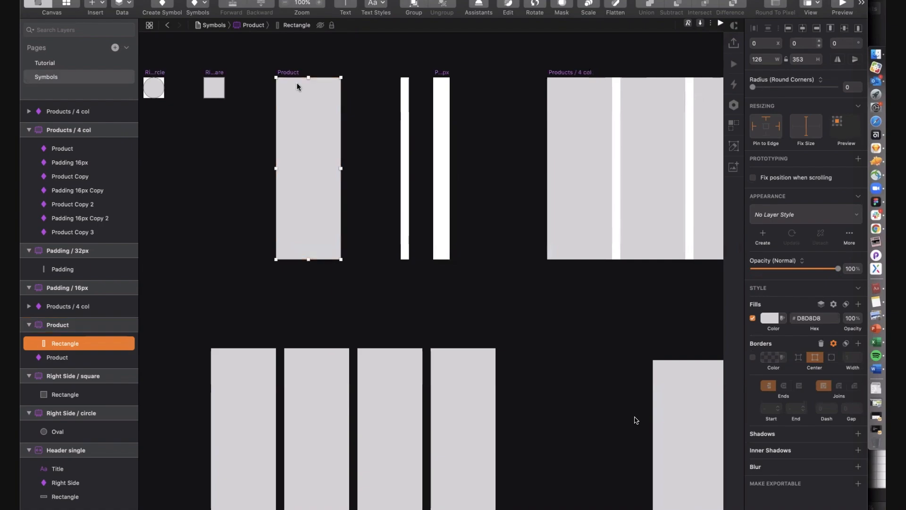
scroll(320, 202, "down", 5)
scroll(320, 202, "right", 5)
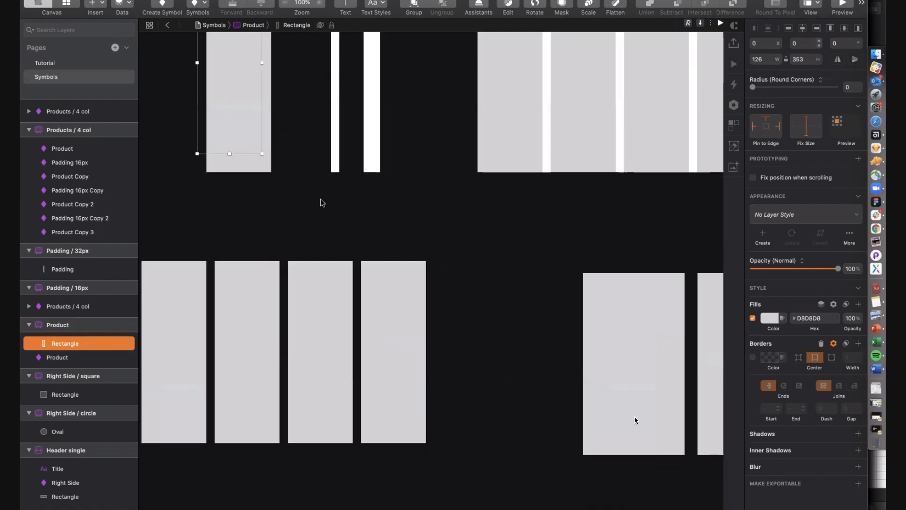
scroll(488, 205, "right", 1)
- Check which symbols are offered for the first Product override of the widened Products / 4 col instance
left_click(474, 202)
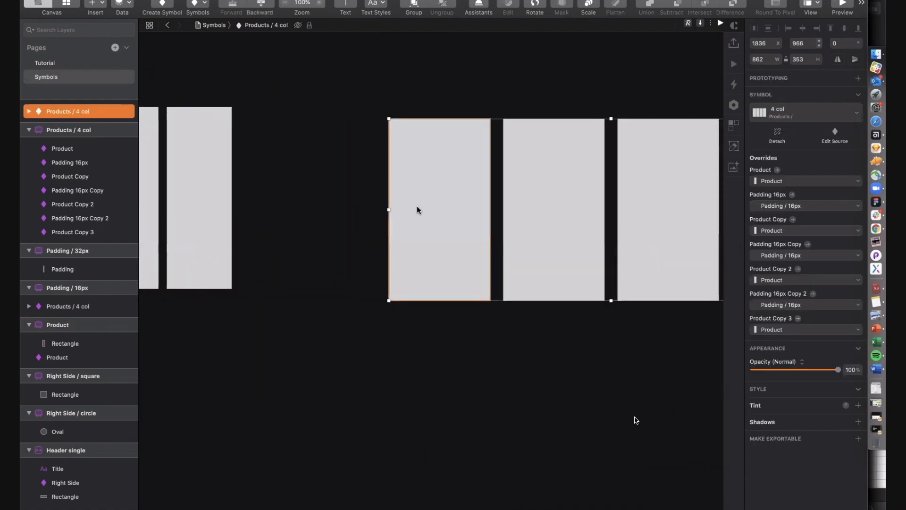
left_click(805, 181)
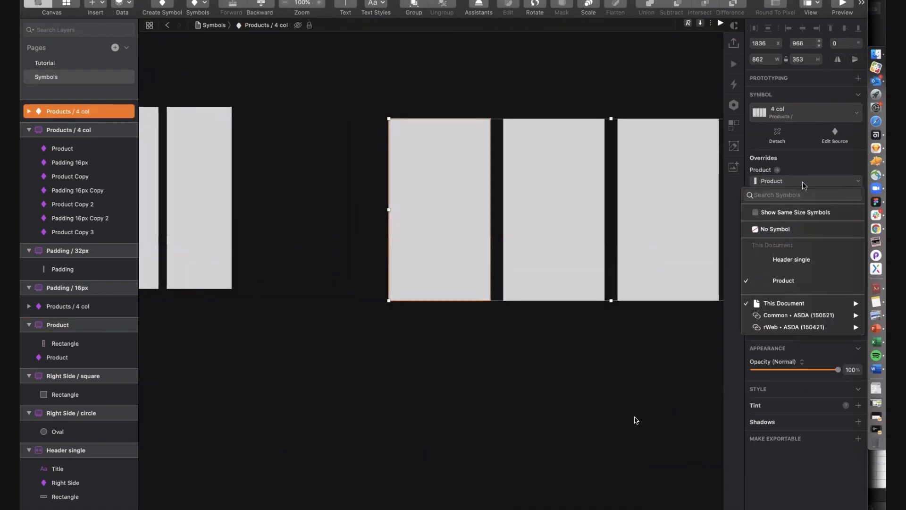
left_click(305, 383)
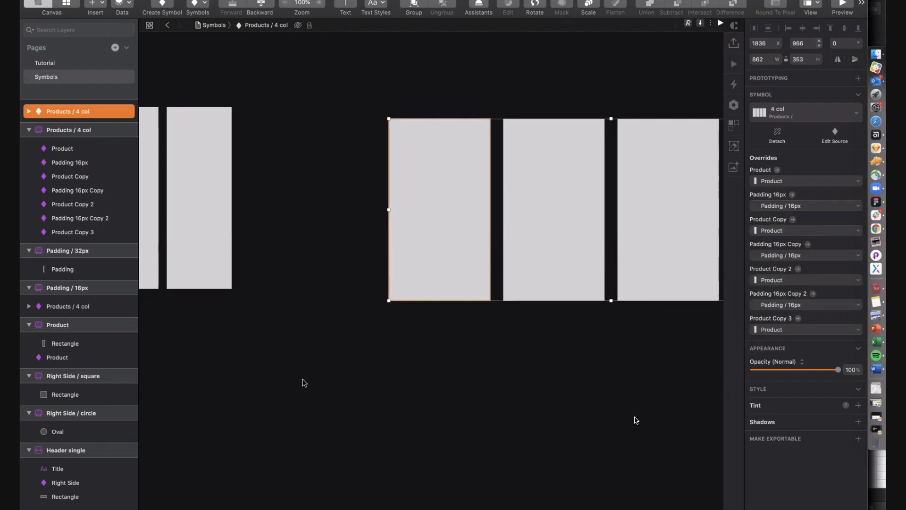
left_click(304, 383)
- Look over the symbol sources and the placed Product and Products / 4 col instances at 50% zoom
key("super+minus")
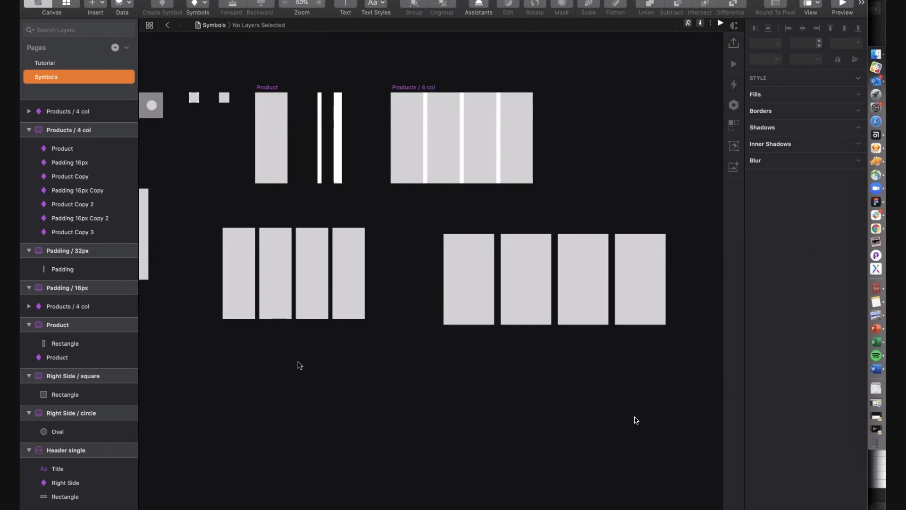
left_click(231, 262)
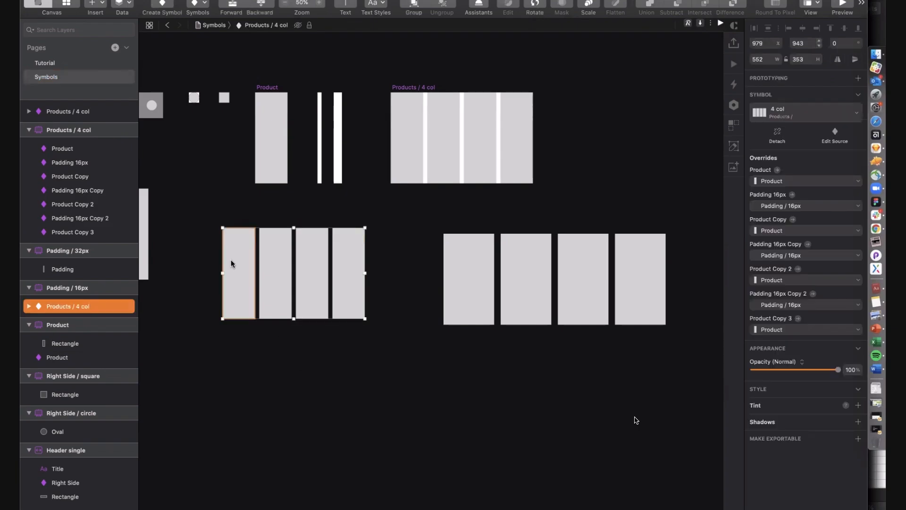
left_click(279, 136)
left_click(279, 431)
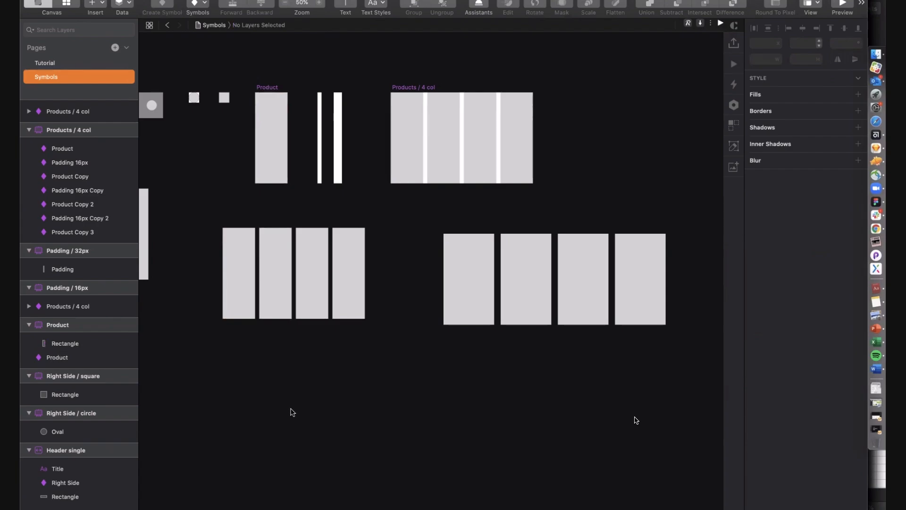
scroll(475, 392, "left", 5)
scroll(474, 391, "down", 2)
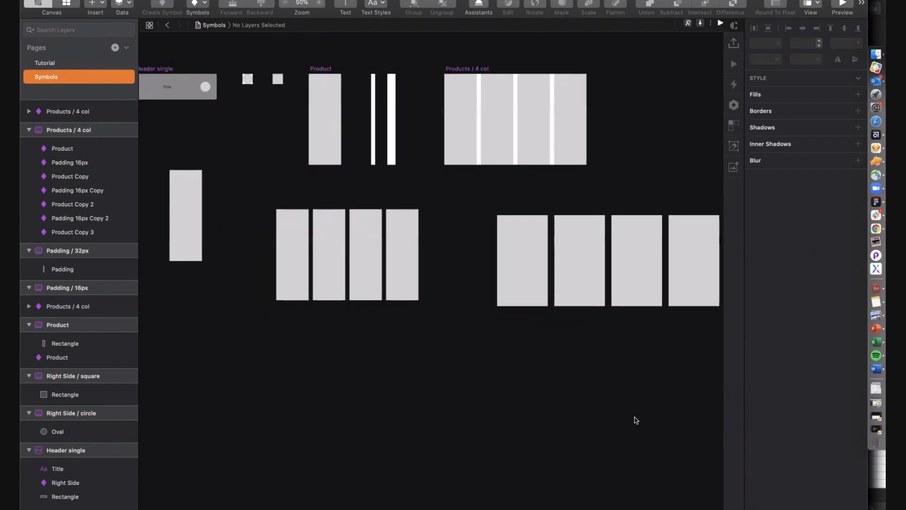
scroll(241, 177, "left", 7)
scroll(241, 177, "up", 2)
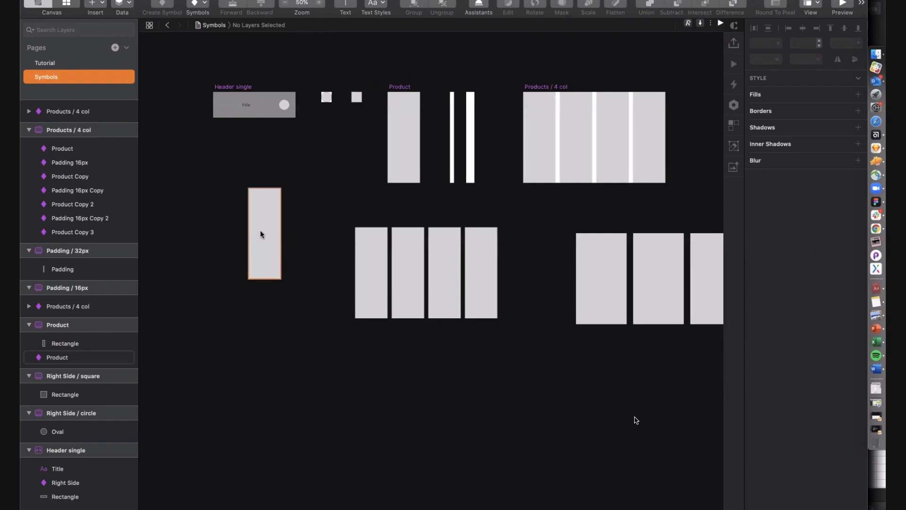
- Look through the installed plugins and the commands that the Stark plugin offers
key("super+0")
scroll(262, 234, "up", 7)
scroll(263, 234, "left", 3)
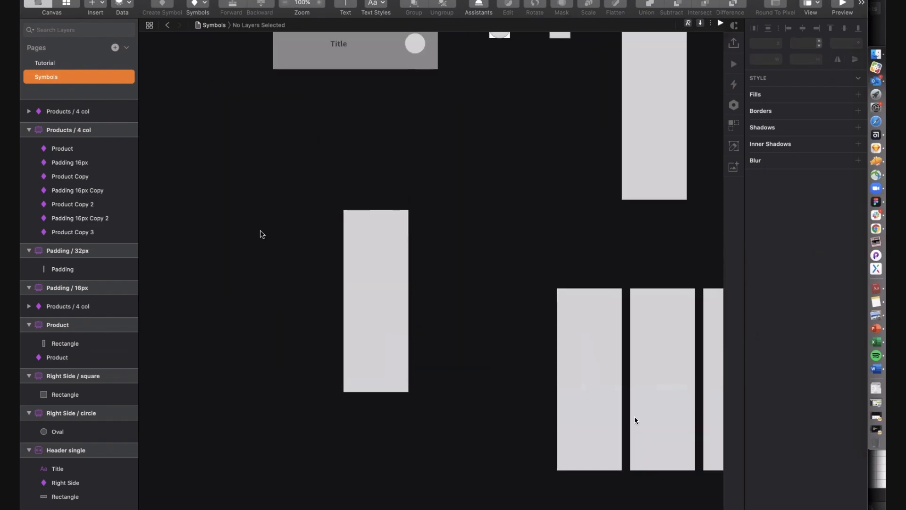
scroll(263, 234, "left", 3)
scroll(263, 234, "left", 5)
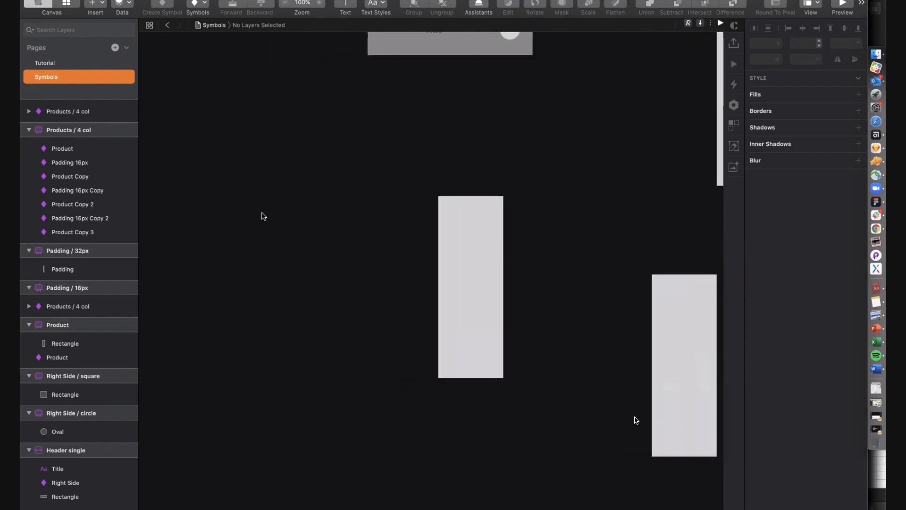
left_click(296, 0)
mouse_move(324, 41)
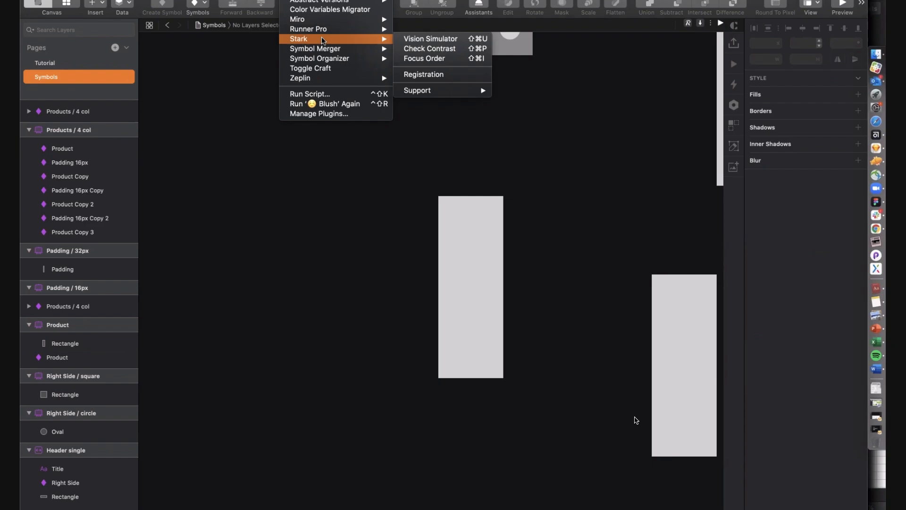
left_click(326, 203)
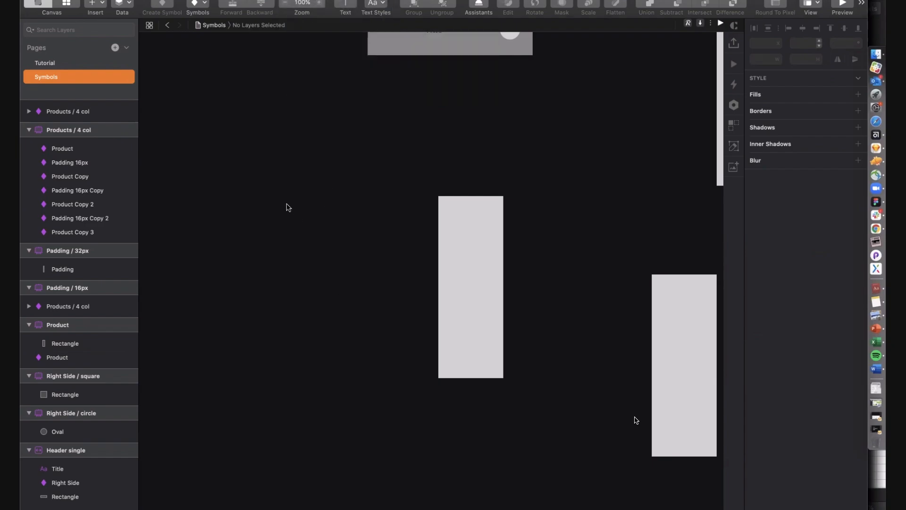
- Add a text layer reading TEST on top of the standalone Product instance
key("t")
left_click(461, 263)
type("TEST")
key("Escape")
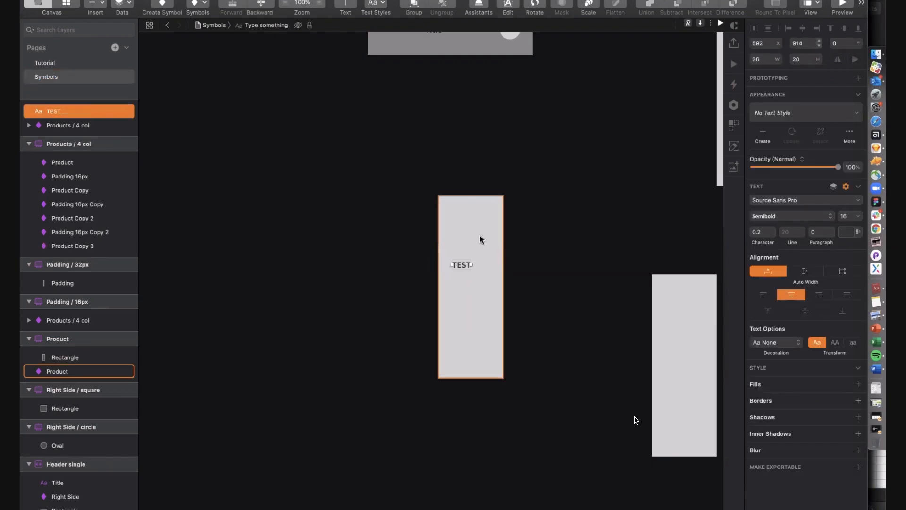
- Check the contrast between the TEST text and the Product instance with Stark, including its normal and large text criteria
left_click(479, 239, "shift")
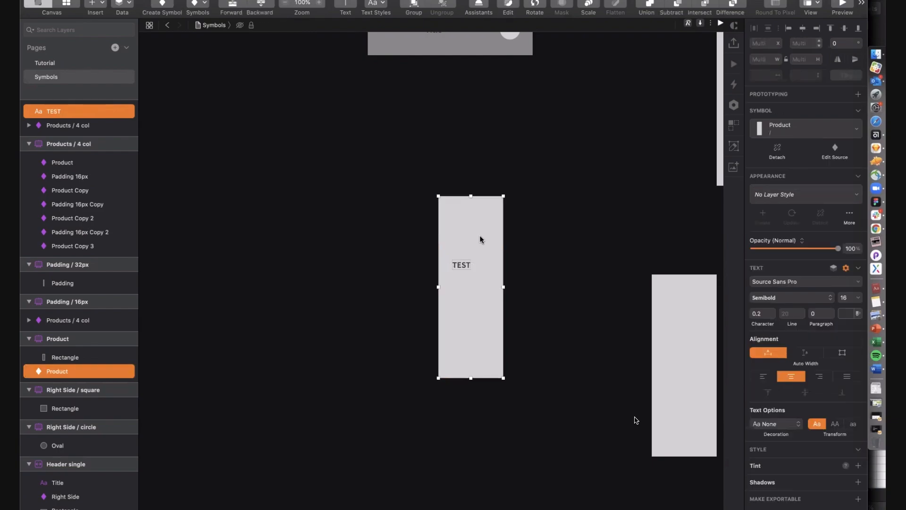
left_click(293, 0)
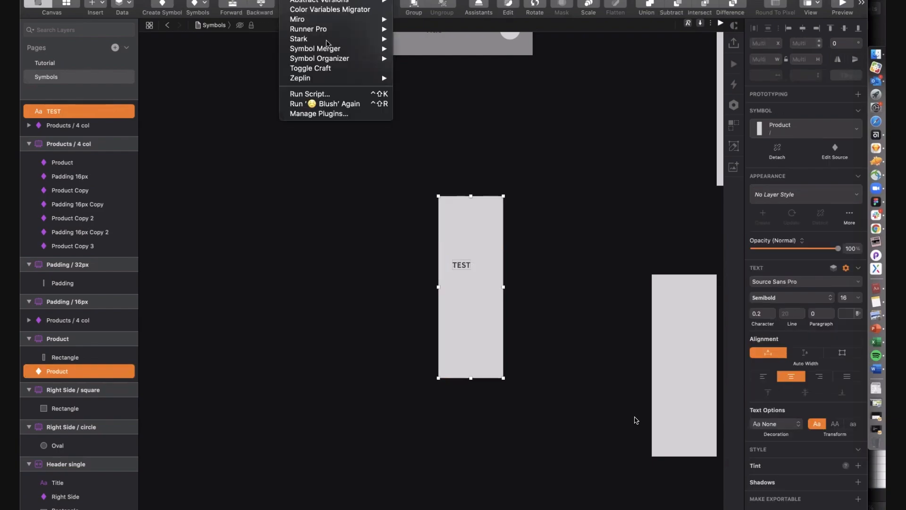
left_click(404, 48)
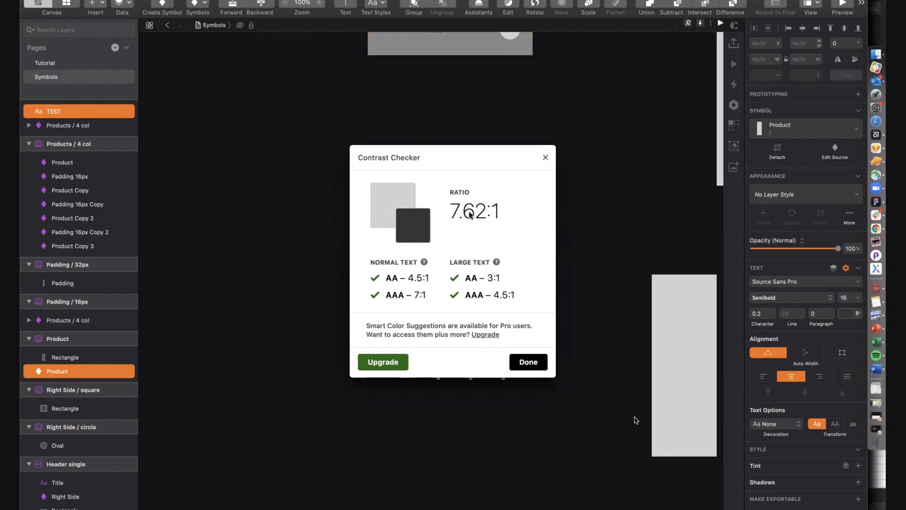
mouse_move(425, 264)
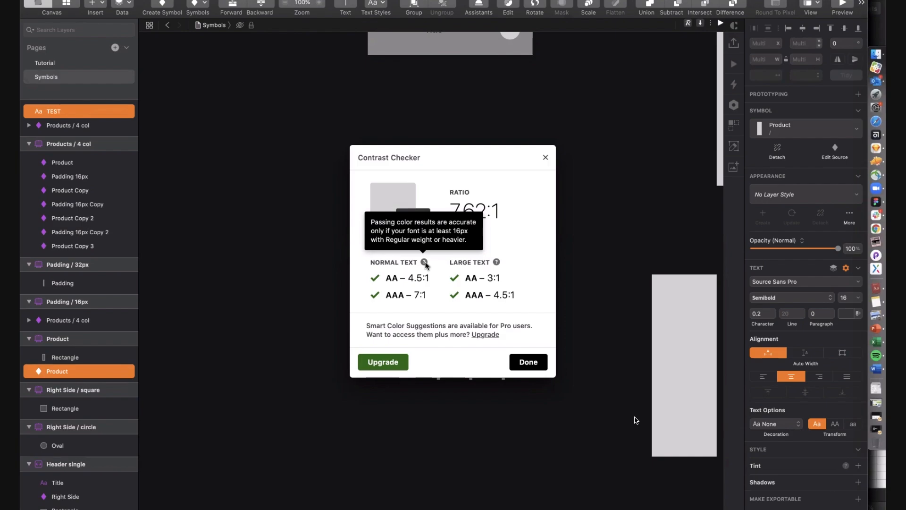
mouse_move(498, 265)
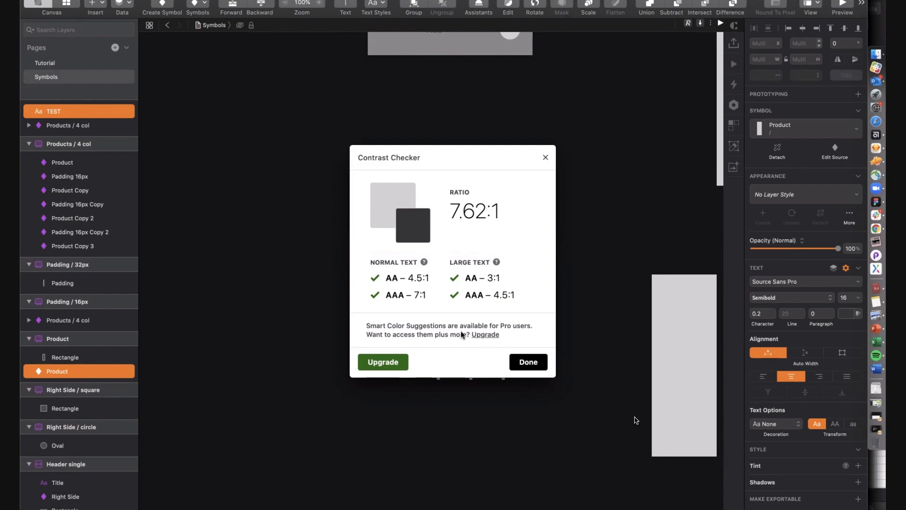
left_click(532, 366)
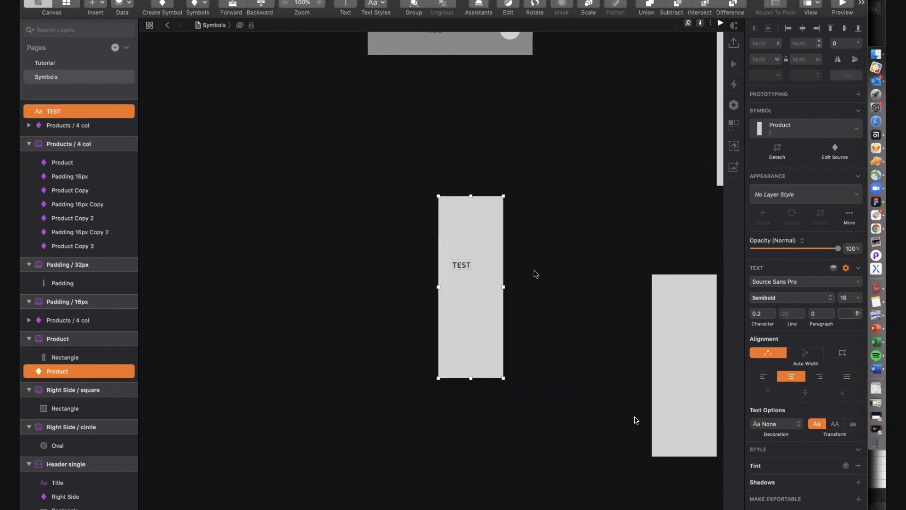
key("Escape")
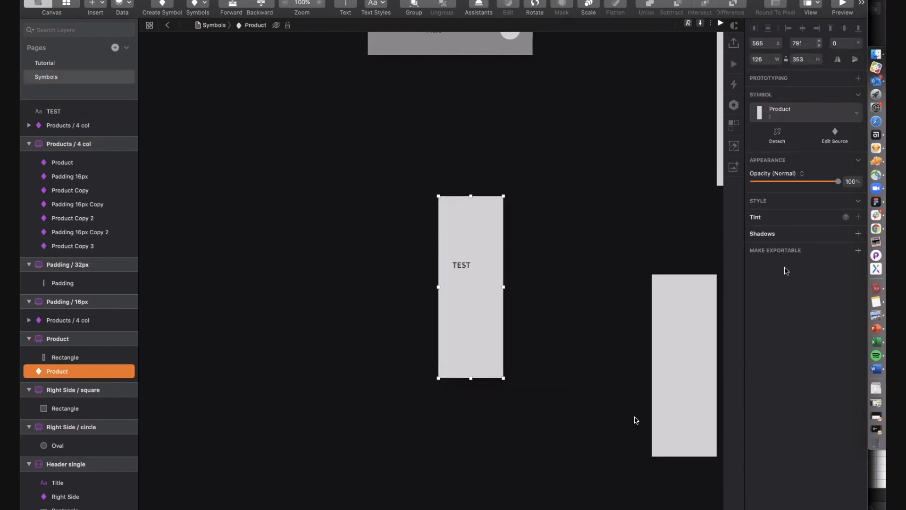
left_click(512, 246)
- Draw a borderless rectangle about 477 × 452 px beside the TEST Product instance, filled with the library green #68A51C
key("r")
left_click_drag(394, 201, 147, 434)
left_click(766, 244)
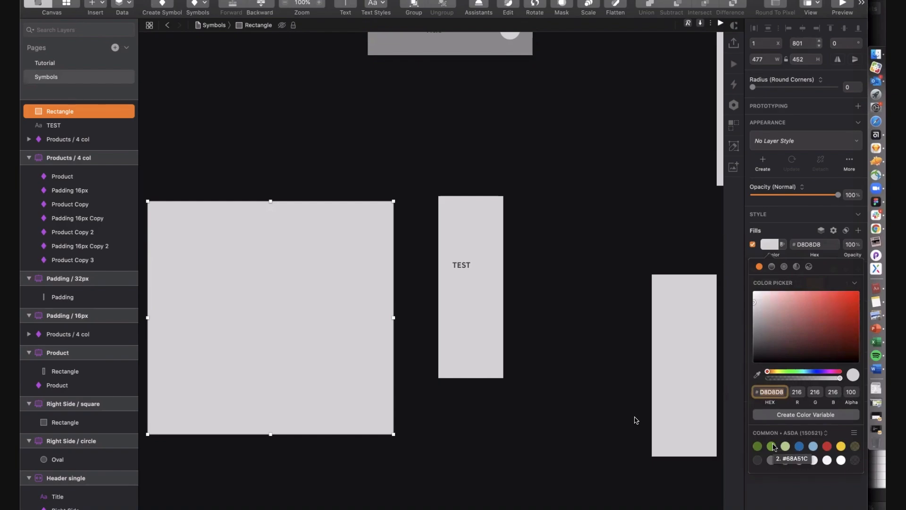
left_click(772, 446)
scroll(338, 338, "left", 5)
left_click(770, 244)
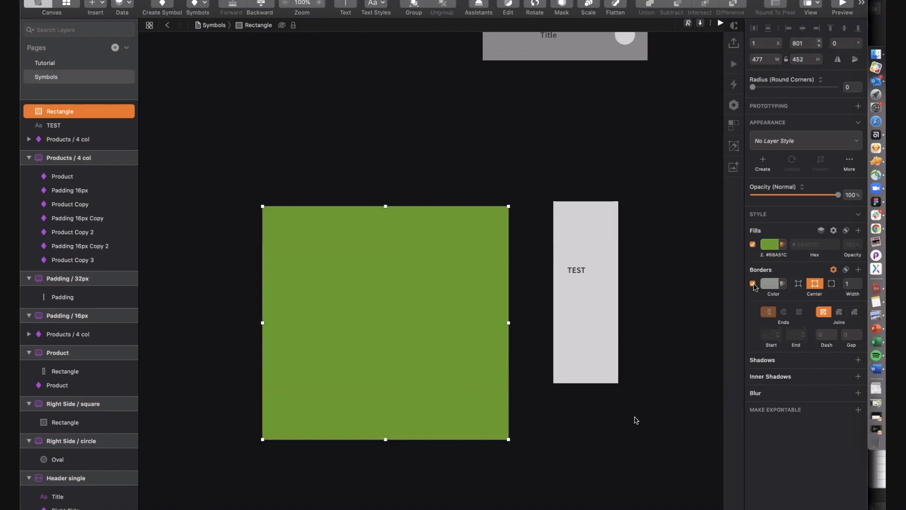
left_click(296, 149)
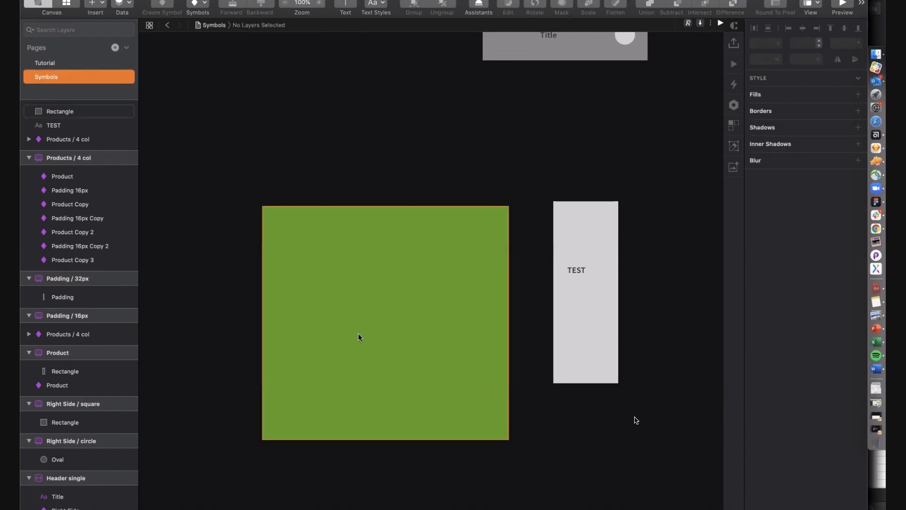
- Change the green rectangle's fill to the darker library green #538316, and delete the rectangle
left_click(367, 322)
left_click(765, 251)
left_click(758, 446)
left_click(554, 443)
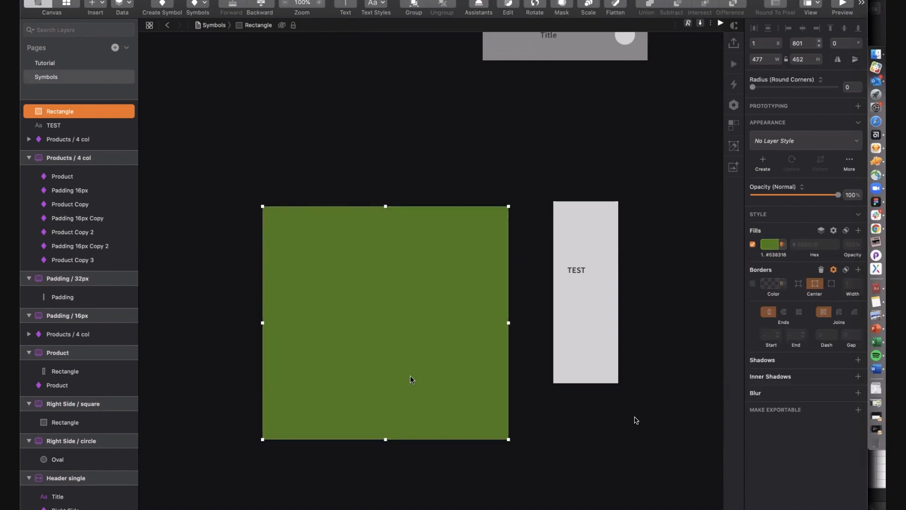
key("BackSpace")
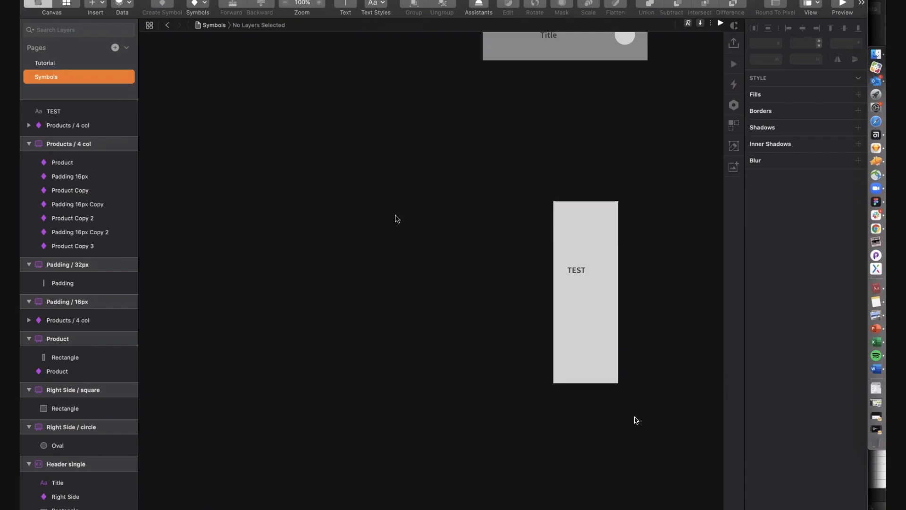
- Switch to the Chrome browser and view the Stark plugin's website at getstark.co
scroll(396, 218, "up", 5)
scroll(396, 219, "right", 5)
scroll(395, 214, "down", 5)
scroll(396, 214, "right", 5)
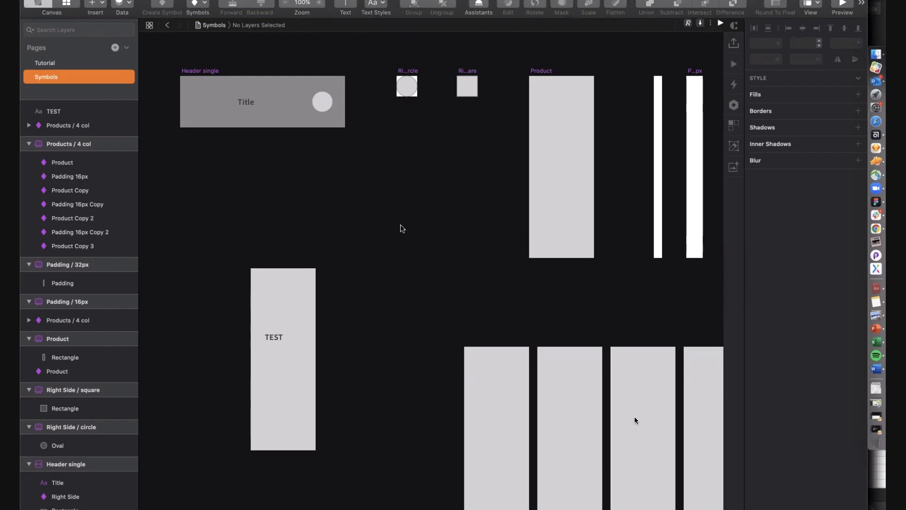
key("super+Tab")
key("Tab")
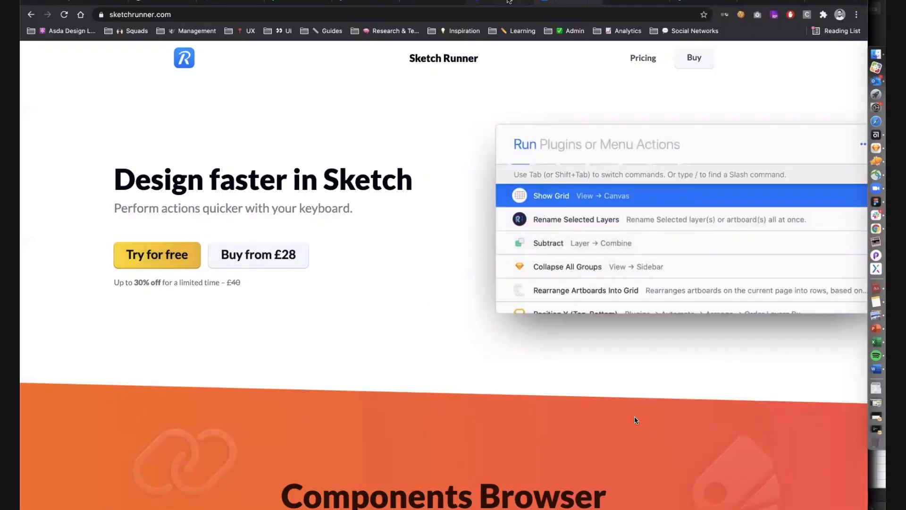
left_click(509, 1)
left_click(473, 15)
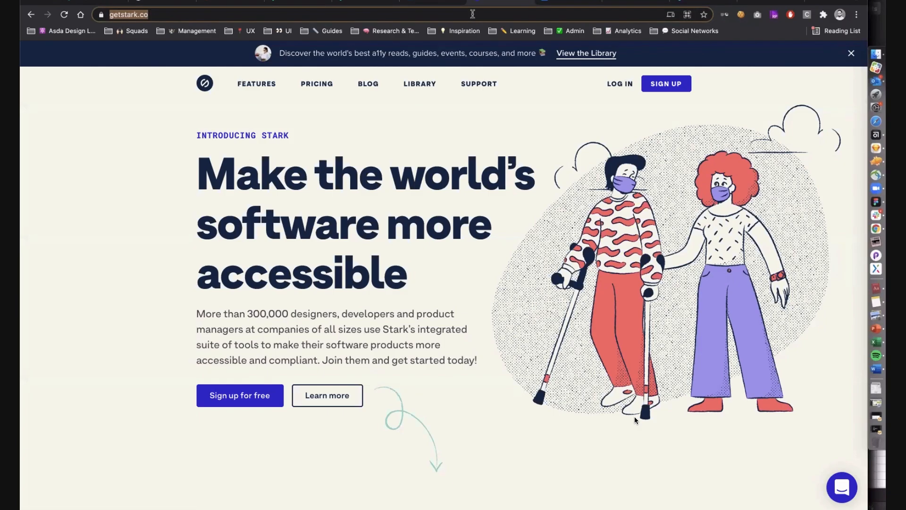
key("super+Tab")
key("Escape")
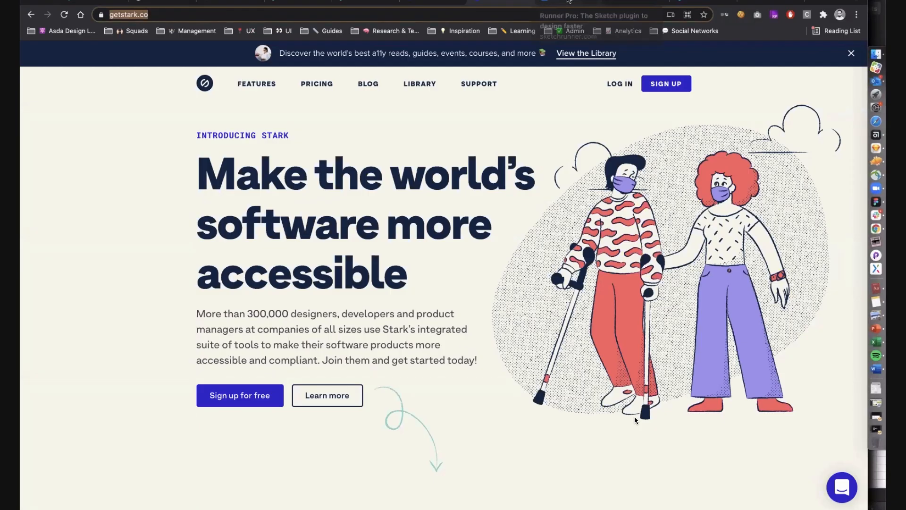
- Switch back to Sketch and draw a large rectangle beside the TEST Product instance
key("super+Tab")
scroll(270, 217, "left", 4)
scroll(269, 217, "down", 1)
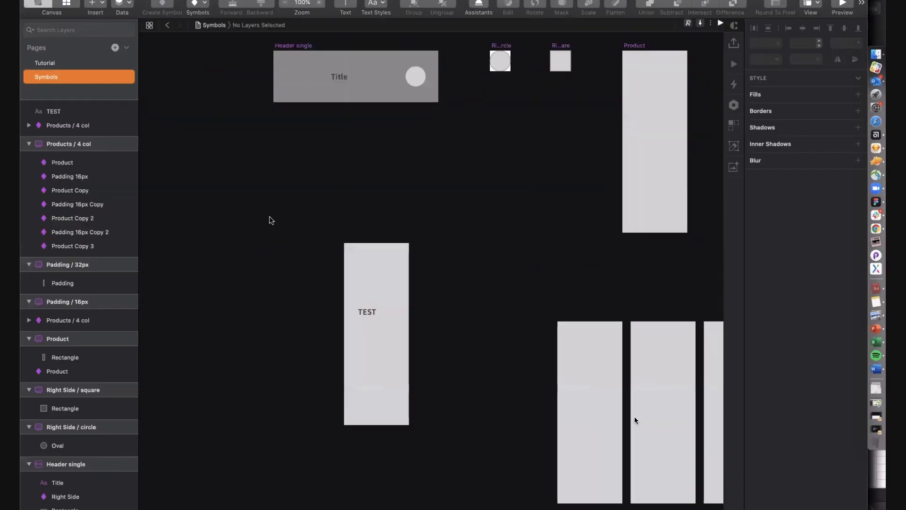
key("r")
left_click_drag(284, 187, 130, 389)
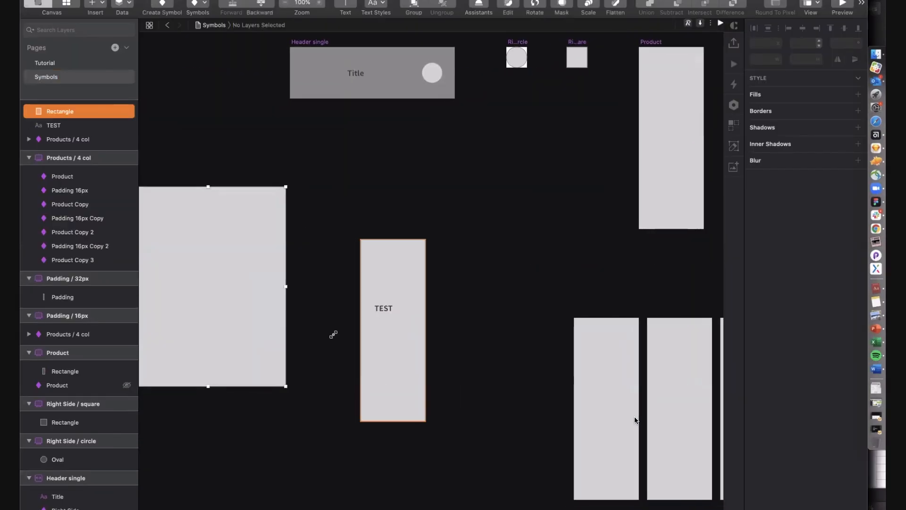
- Fill the large rectangle beside the TEST Product instance with the library blue #0073B1
scroll(333, 333, "left", 4)
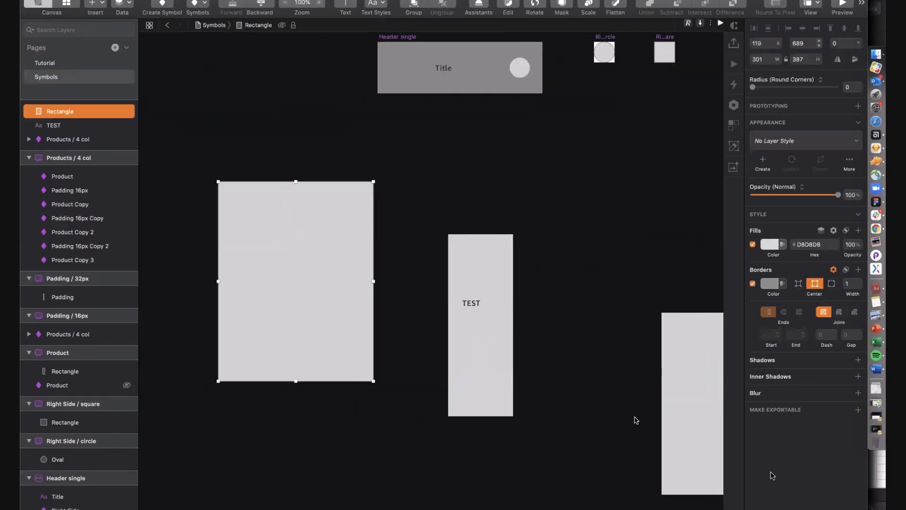
left_click(769, 244)
left_click(799, 446)
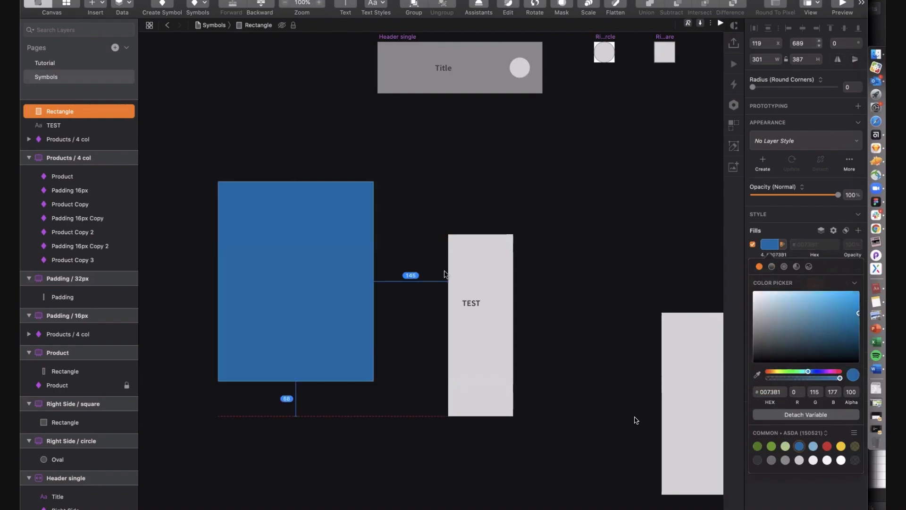
- Duplicate the blue rectangle twice in an overlapping row, filling the first copy with library green #538316 and the second with library red
left_click_drag(323, 275, 433, 276)
left_click(757, 446)
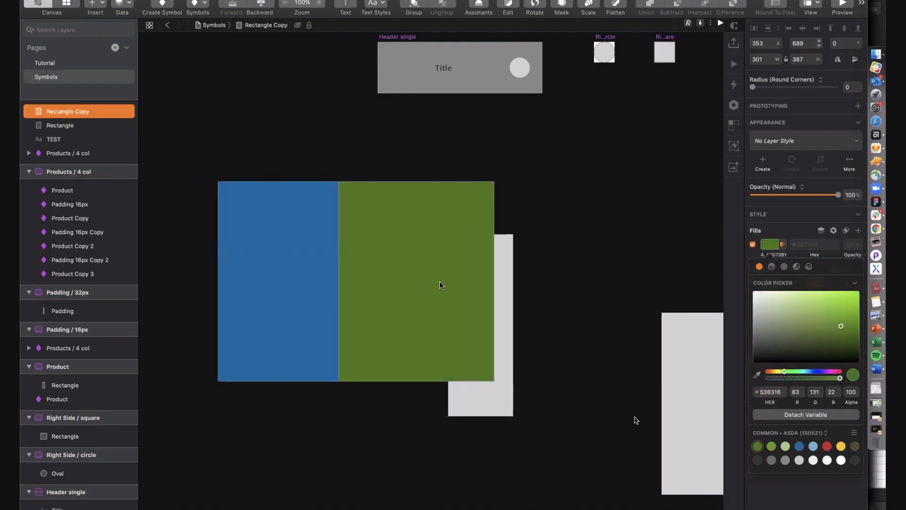
key("super+d")
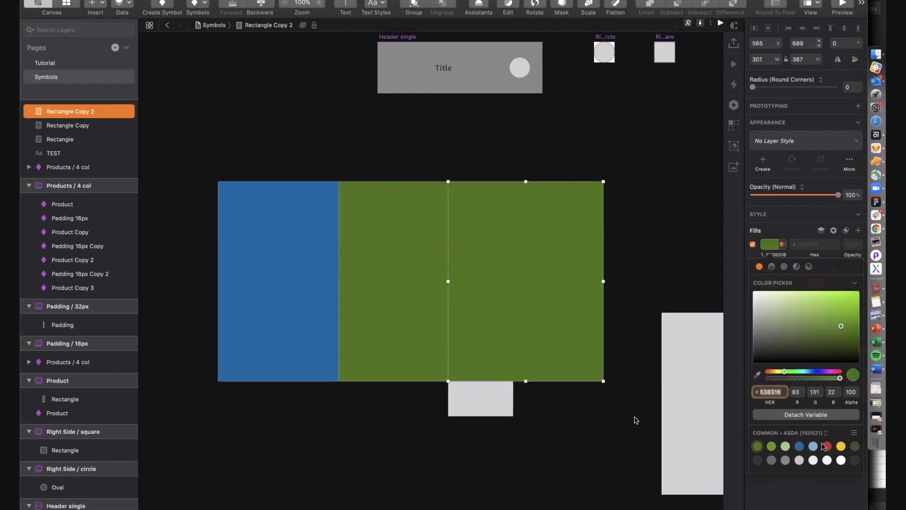
left_click(827, 446)
- Create a 749 × 389 px artboard from the three coloured rectangles and move it to X 60, Y 611
left_click_drag(655, 151, 279, 197)
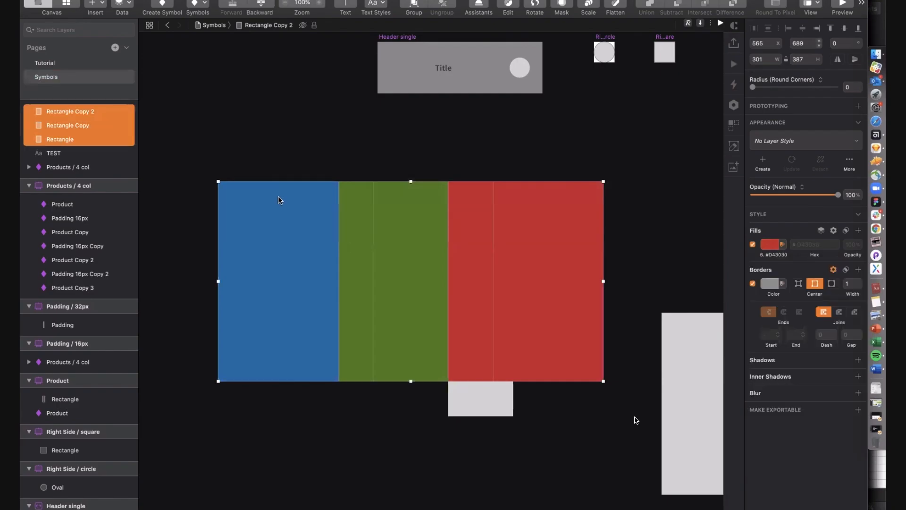
right_click(278, 196)
key("Escape")
key("a")
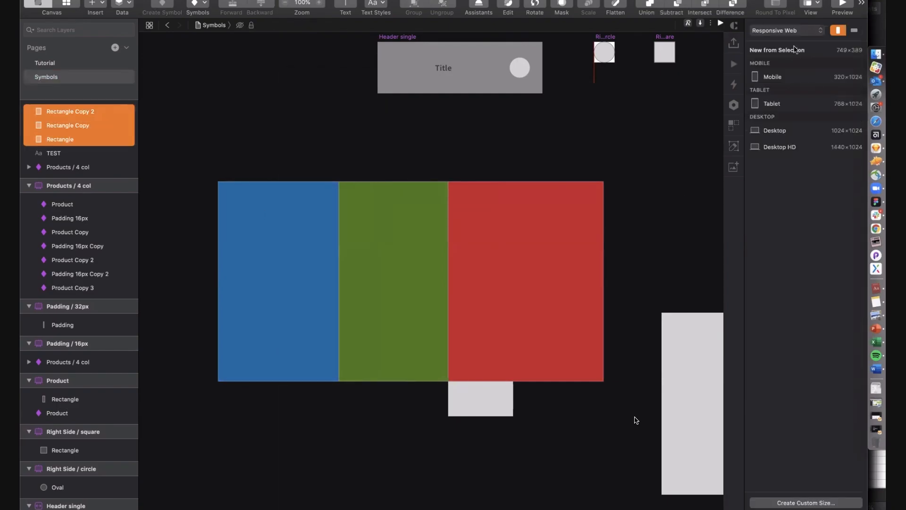
left_click(790, 51)
left_click_drag(225, 181, 191, 144)
- Rename the artboard holding the coloured rectangles as C
key("cmd+r")
type("C")
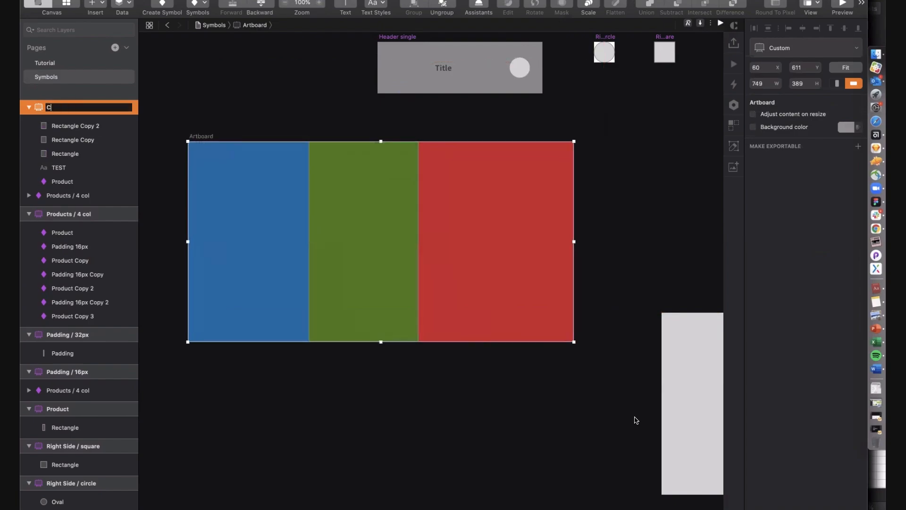
key("Return")
- Open Stark's Vision Simulator for artboard C and set its preview zoom to 100%
left_click(296, 1)
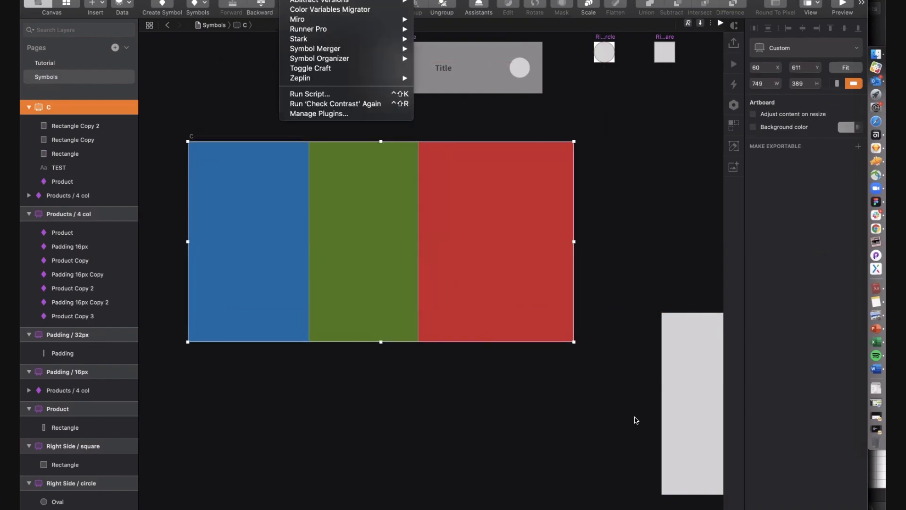
mouse_move(353, 38)
left_click(424, 40)
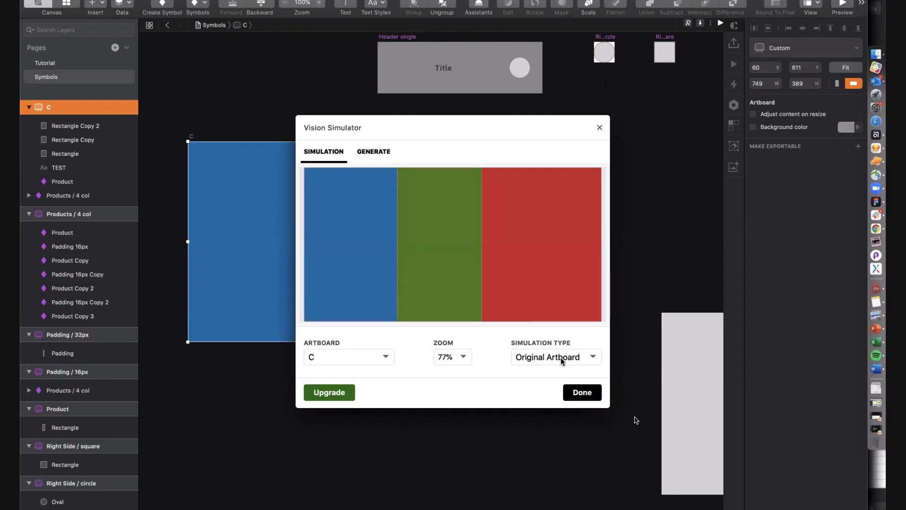
left_click(449, 356)
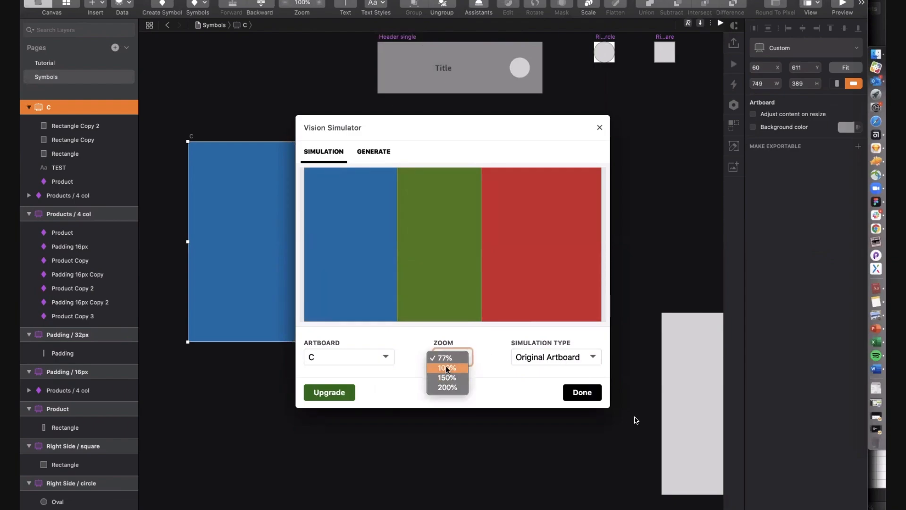
left_click(447, 368)
- Preview artboard C with the Protanopia, Deuteranopia and Tritanopia simulations in turn
left_click(532, 357)
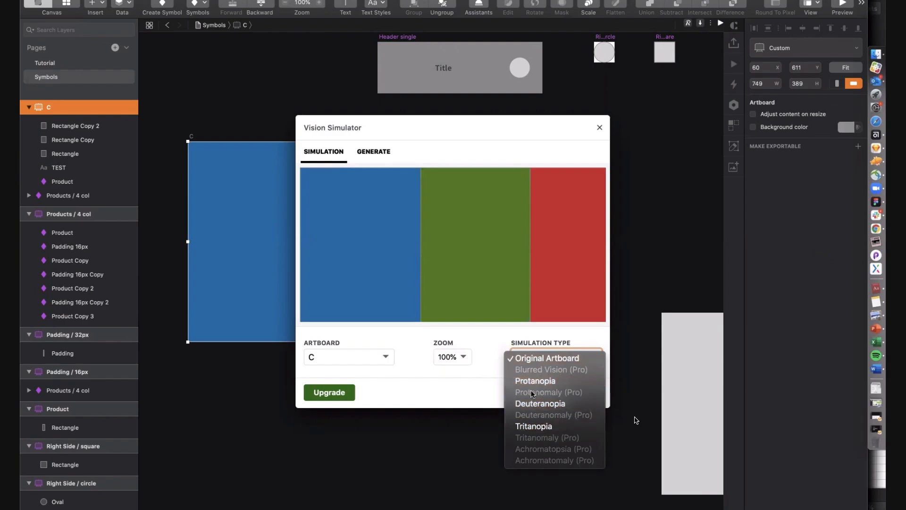
left_click(528, 381)
left_click(544, 357)
left_click(537, 384)
left_click(538, 361)
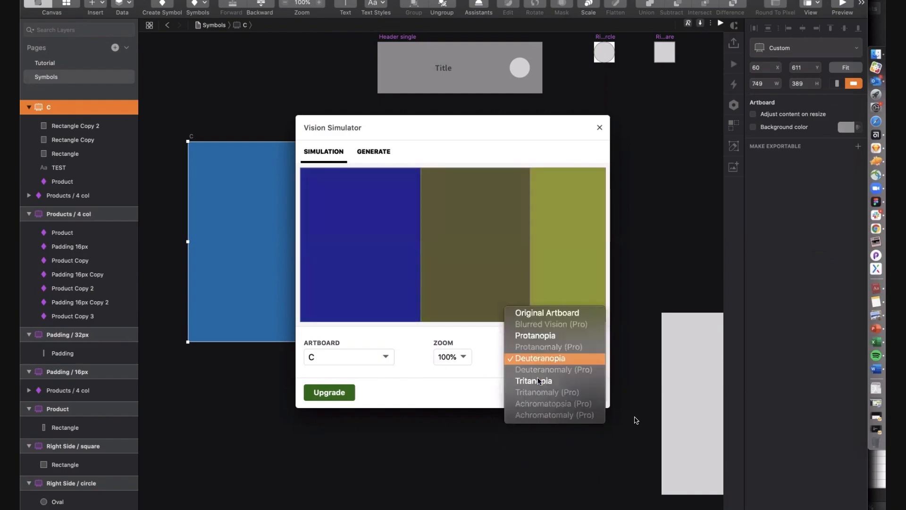
left_click(536, 381)
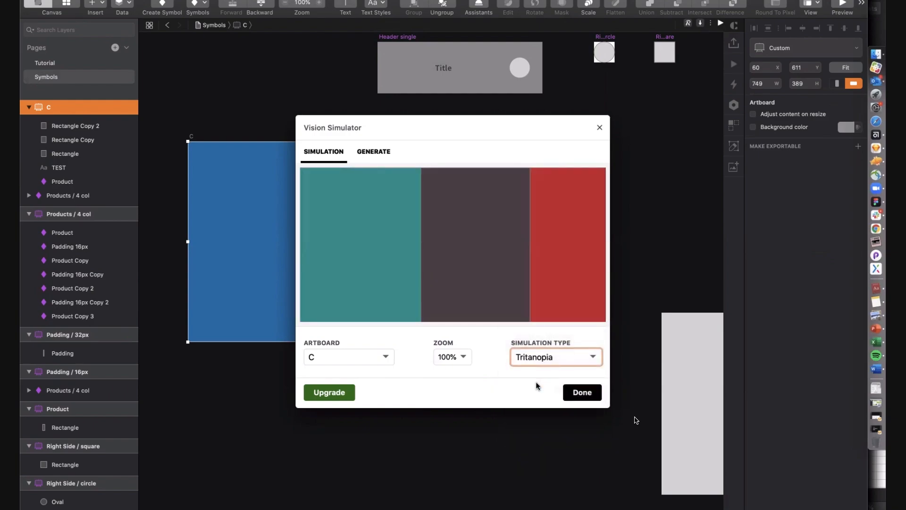
- Move the simulator aside to compare it with the original artboard, switch the simulation to Protanopia, and close the simulator
left_click_drag(511, 137, 708, 97)
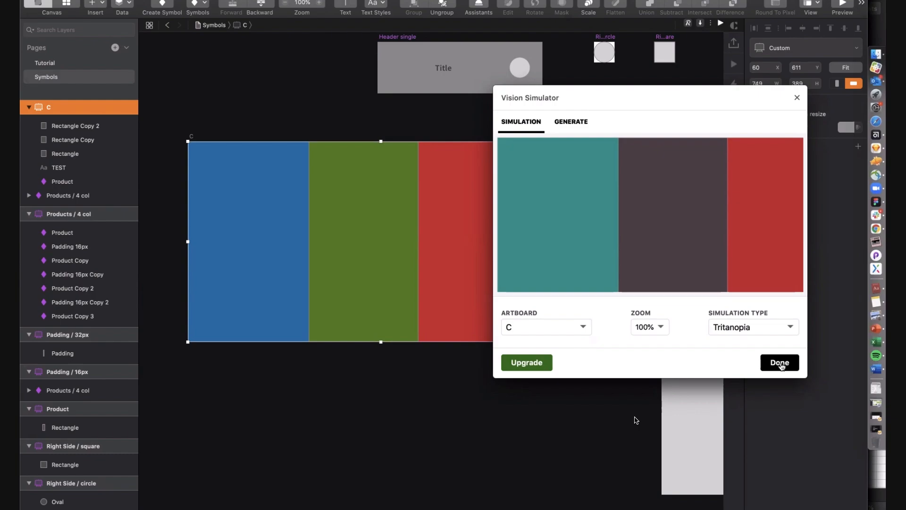
left_click(771, 328)
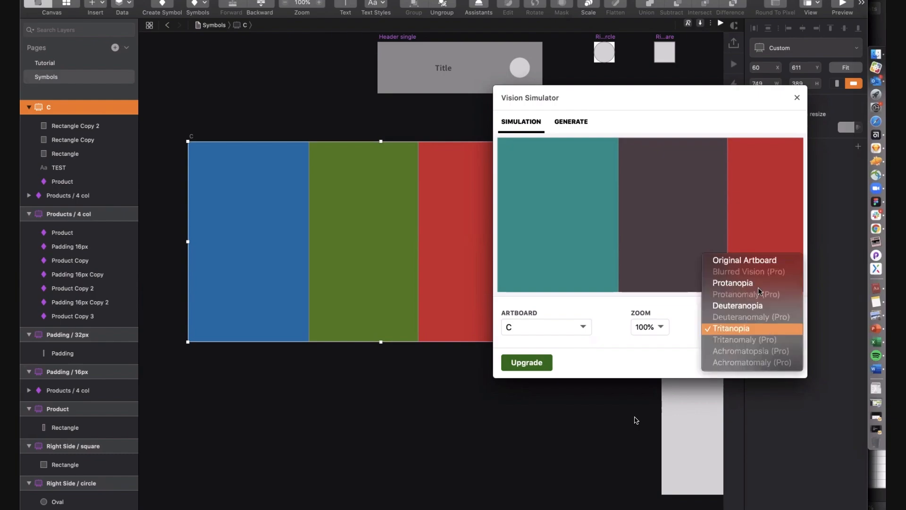
left_click(756, 285)
left_click(779, 362)
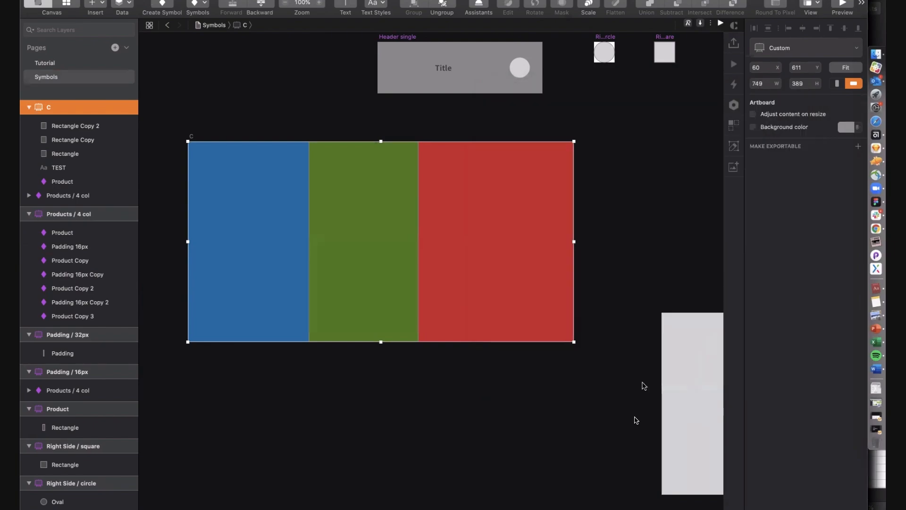
- Delete artboard C together with its contents
left_click(401, 382)
left_click(191, 137)
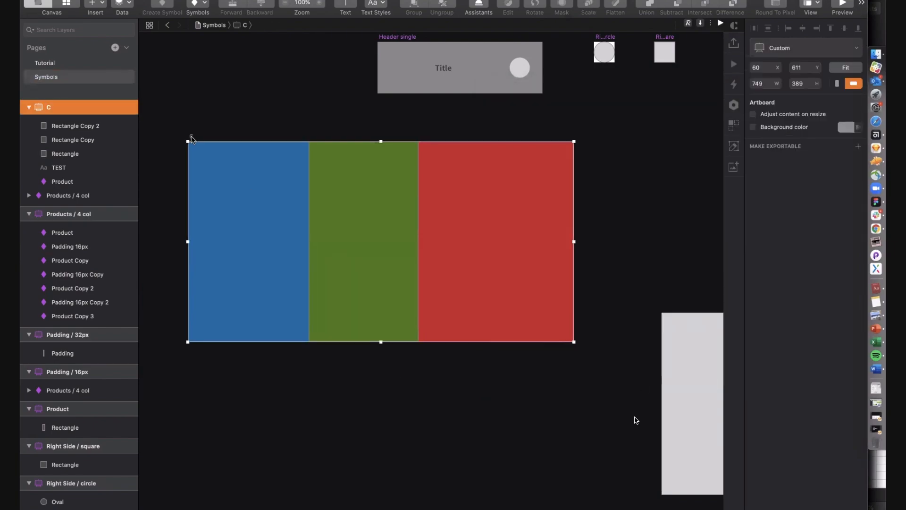
key("Delete")
scroll(634, 420, "right", 10)
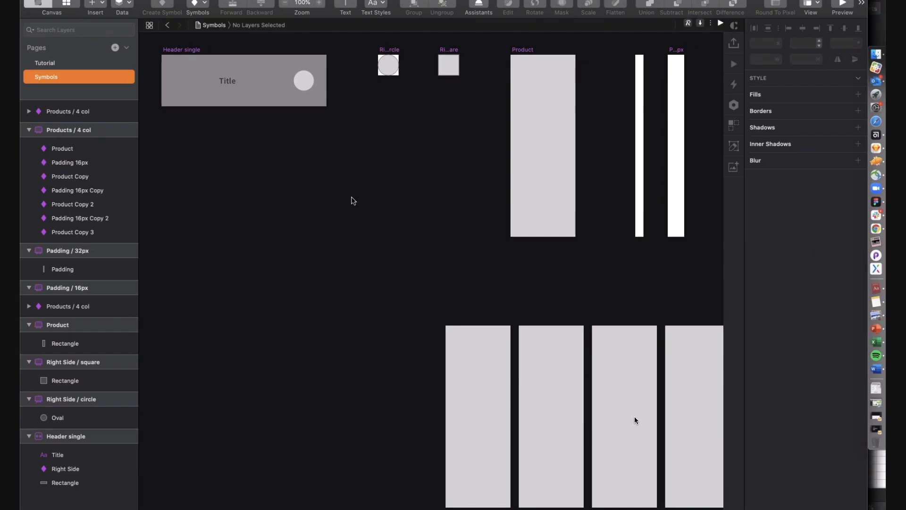
scroll(635, 420, "up", 1)
scroll(635, 420, "left", 1)
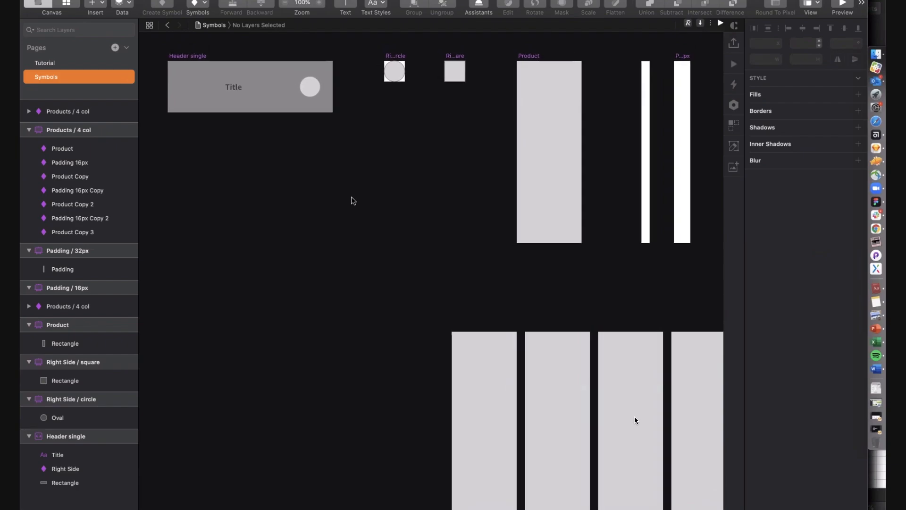
scroll(635, 420, "down", 1)
scroll(635, 420, "left", 1)
scroll(635, 420, "left", 1)
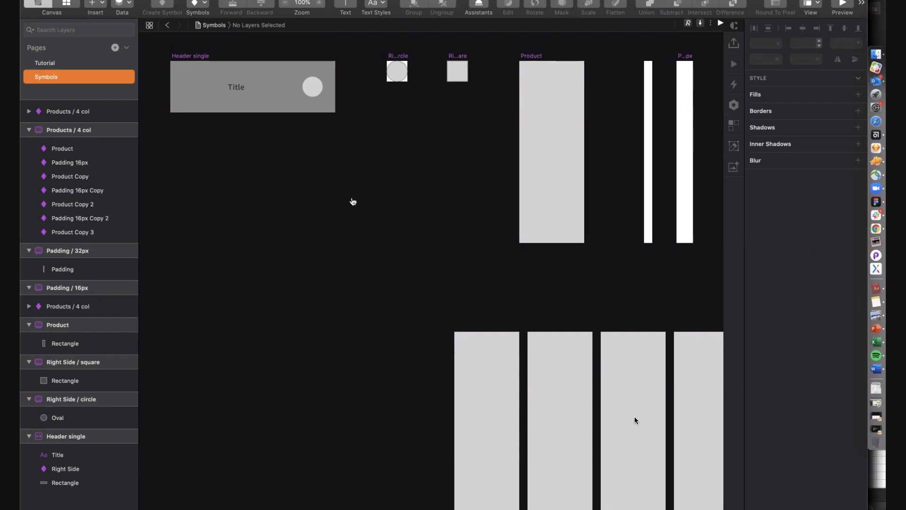
- Switch to the Chrome browser and search Google for "inspect chrome accessibility" in a new tab
key("super+Tab")
key("super+Tab")
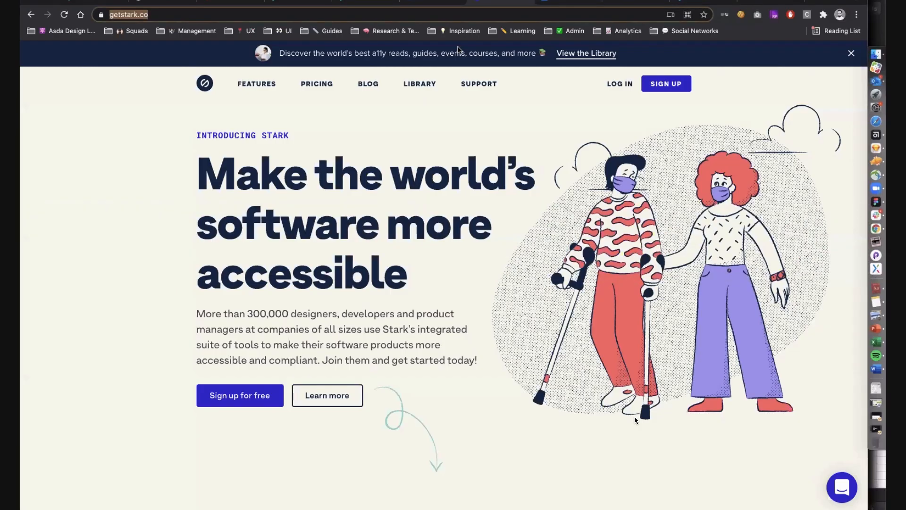
key("super+t")
type("in")
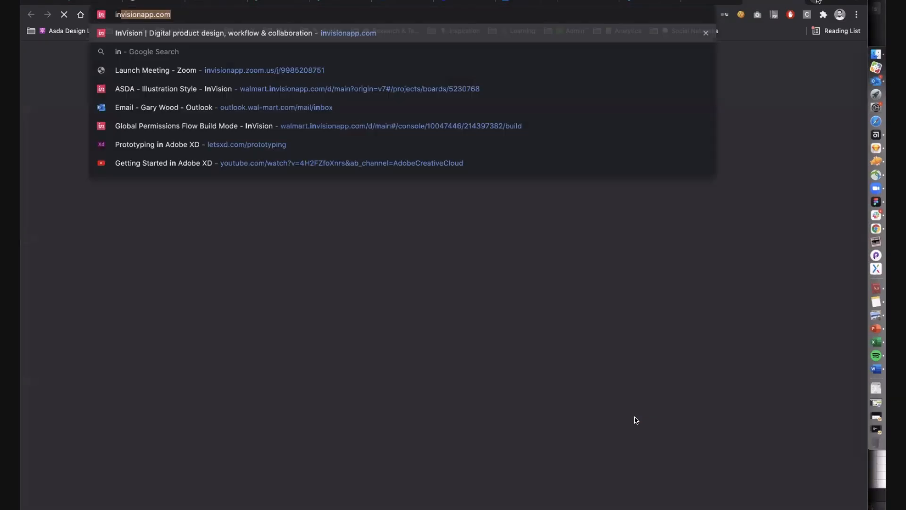
type("spect chrome ")
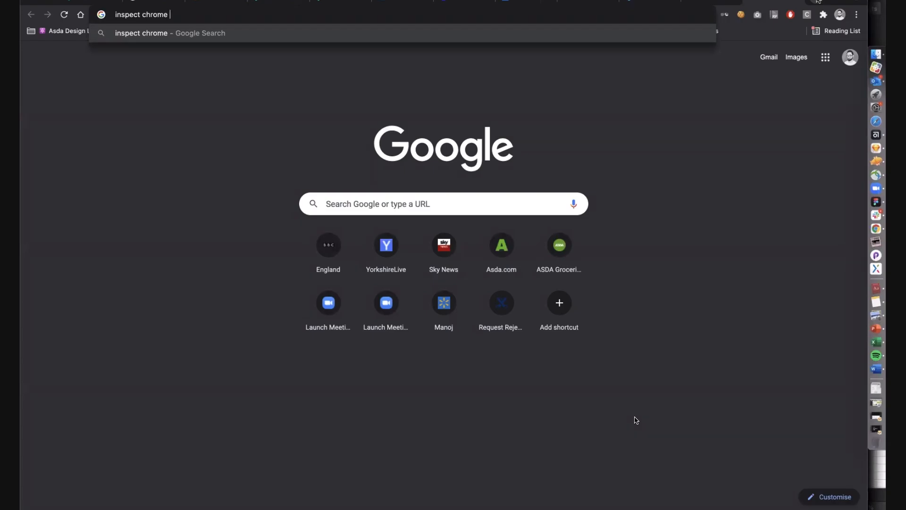
type("accessibility")
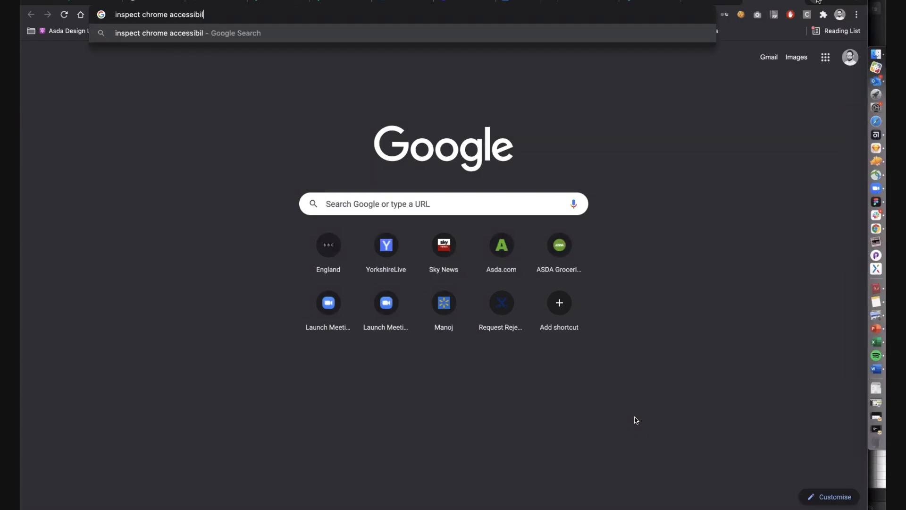
key("Return")
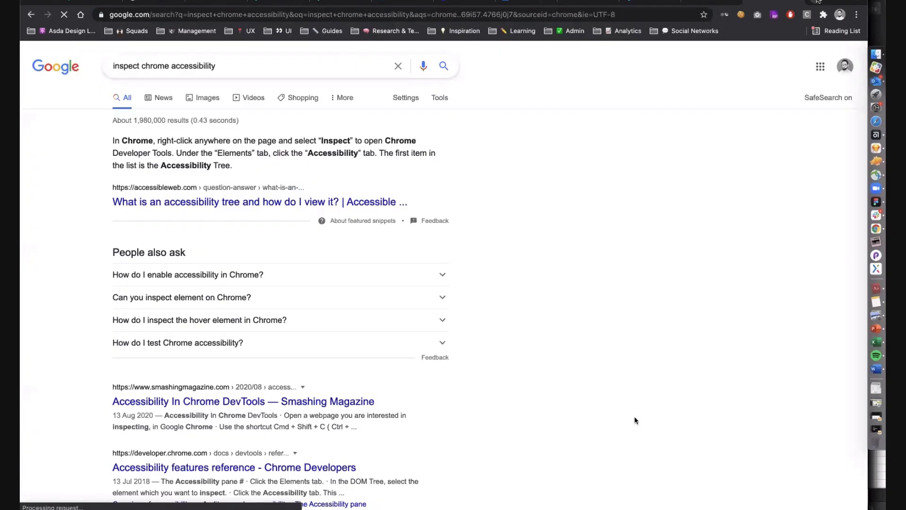
- Open Chrome's developer tools on the search results page and look through the Console and Sources views
key("super+alt+i")
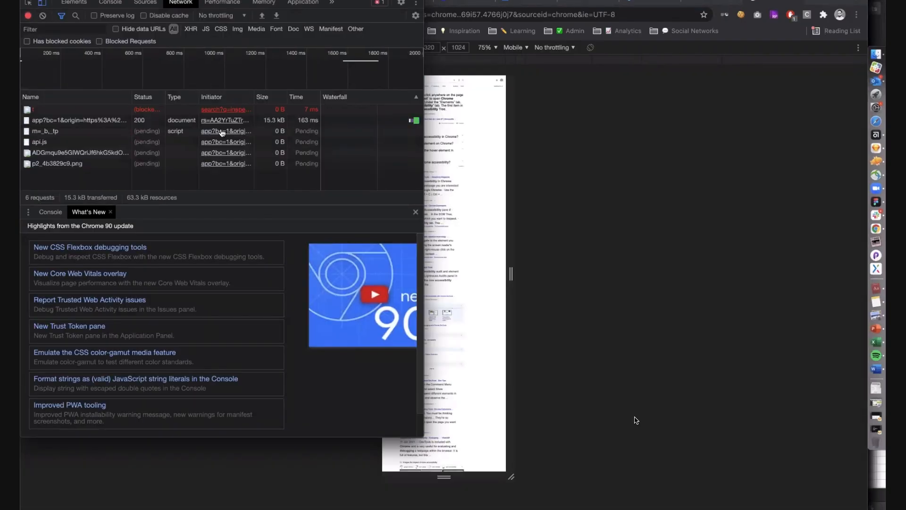
left_click(111, 4)
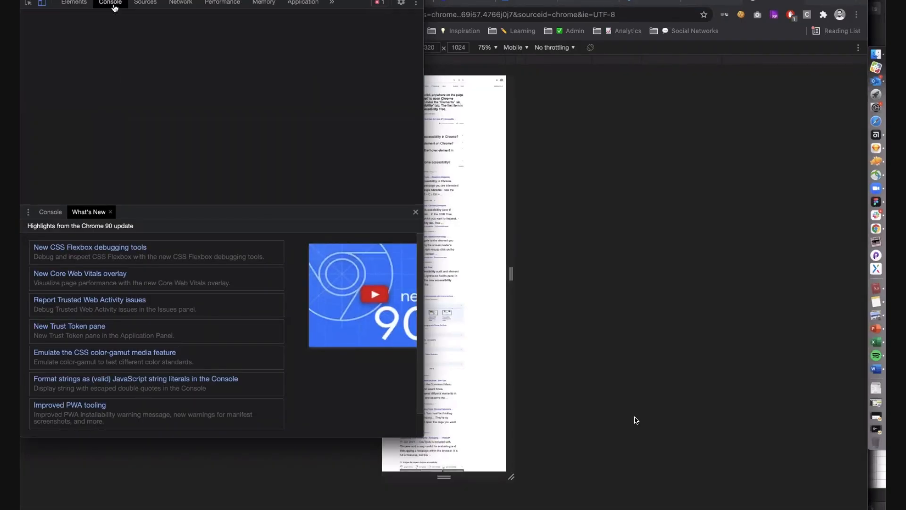
left_click(146, 3)
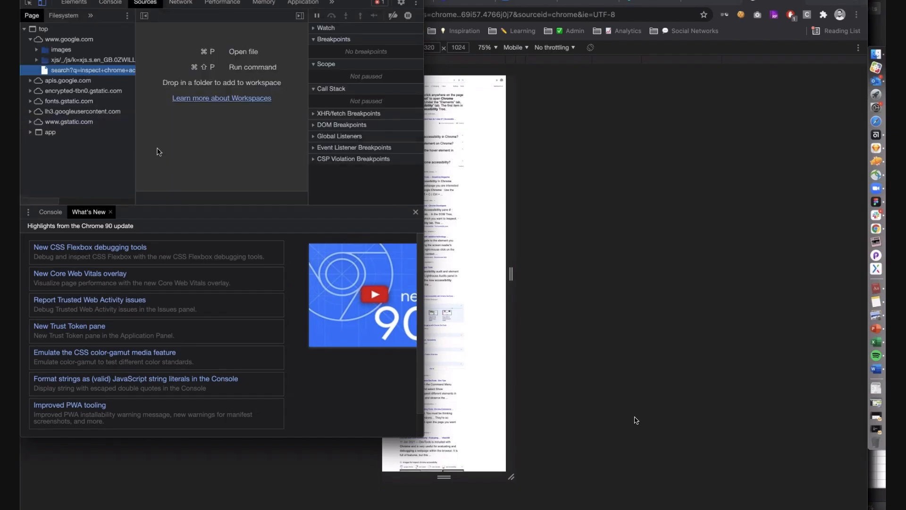
- Check the additional developer tools panels and close the developer tools window
left_click(333, 3)
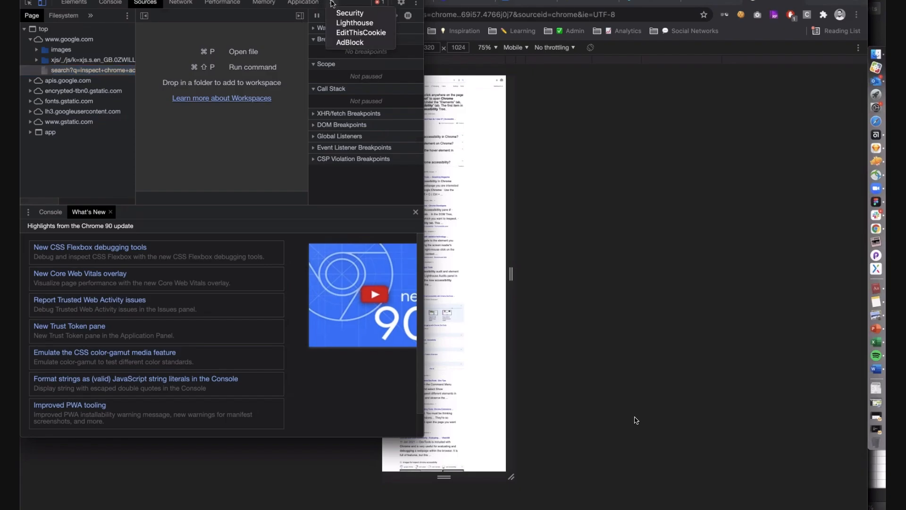
left_click(332, 4)
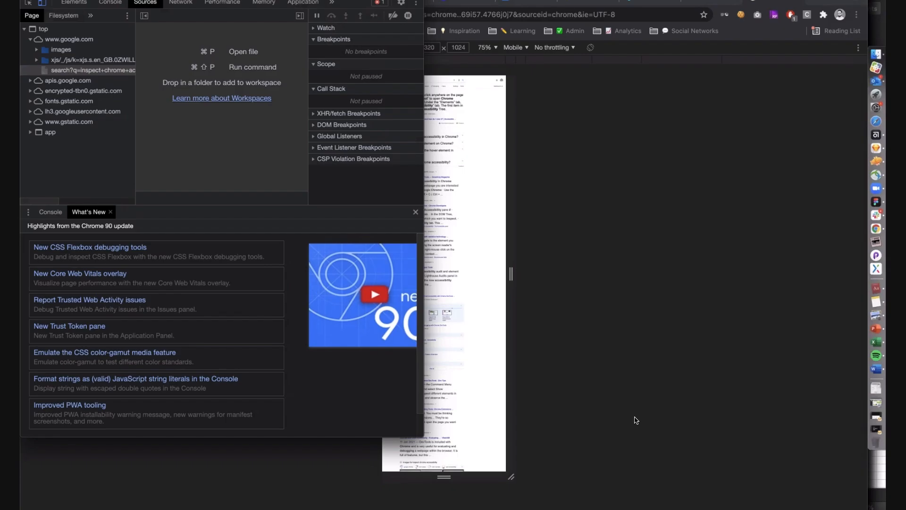
key("super+w")
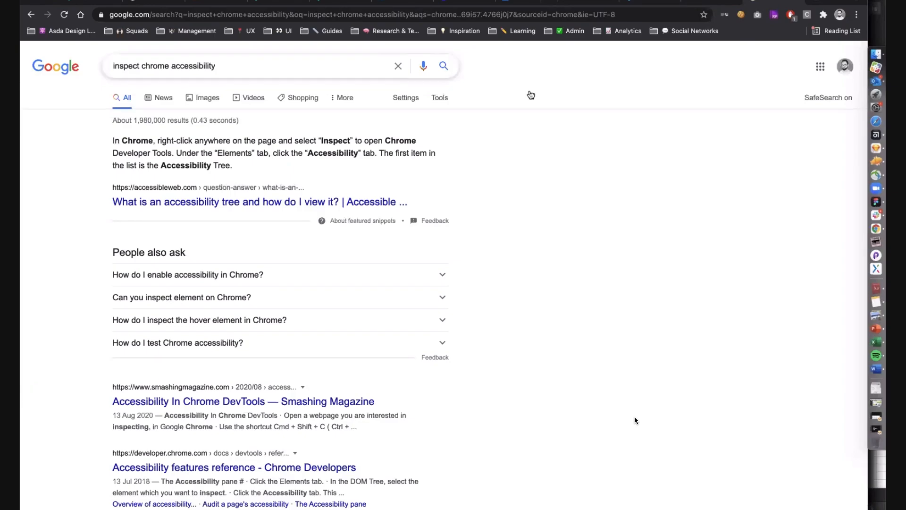
- Search Google for "voiceover" in place of the current query
triple_click(350, 61)
type("voiceover")
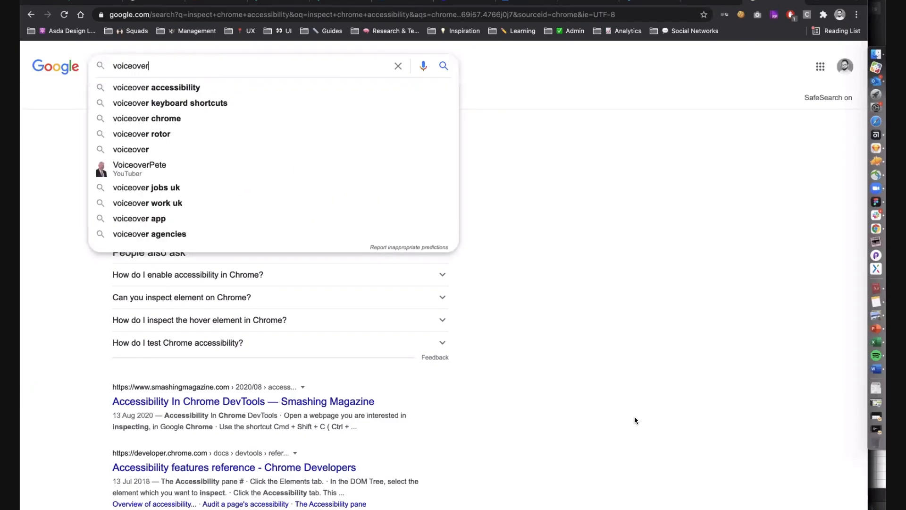
key("Return")
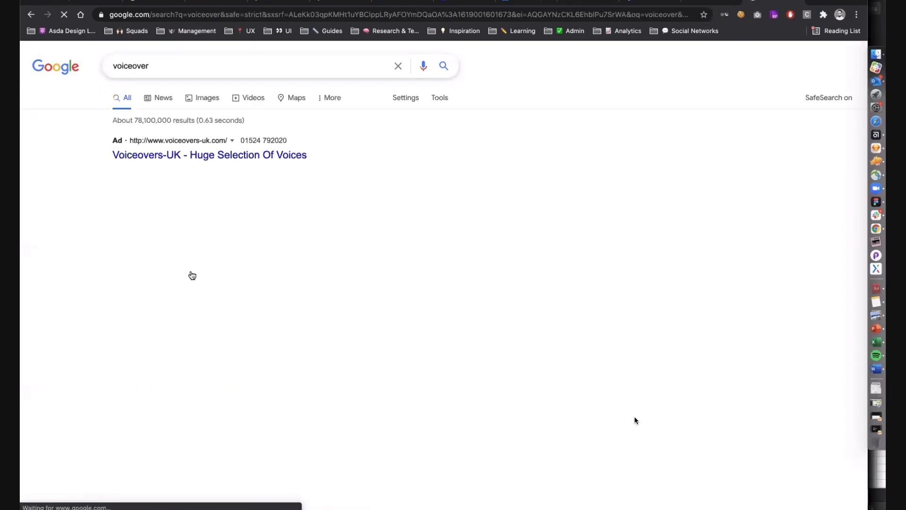
- Refine the search to the suggestion "voiceover accessibility iphone" and look through the results
left_click(169, 66)
type("accessibility")
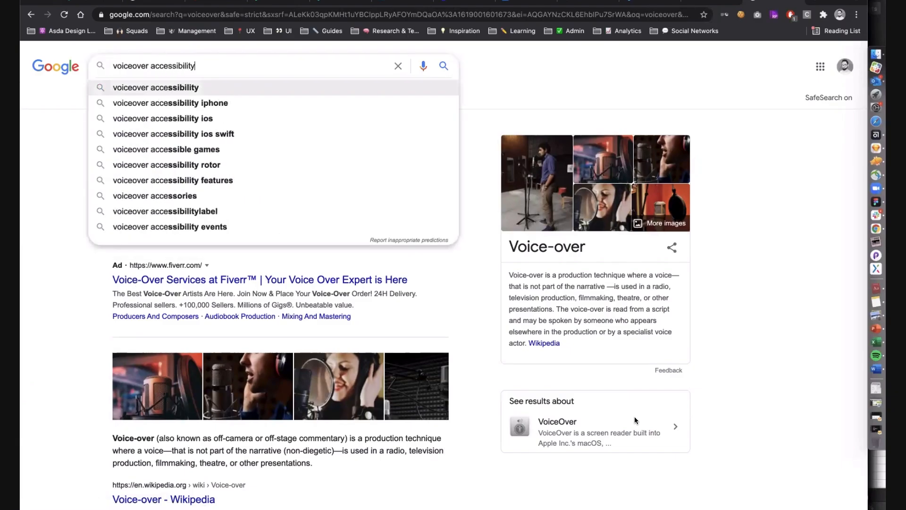
key("Down")
key("Return")
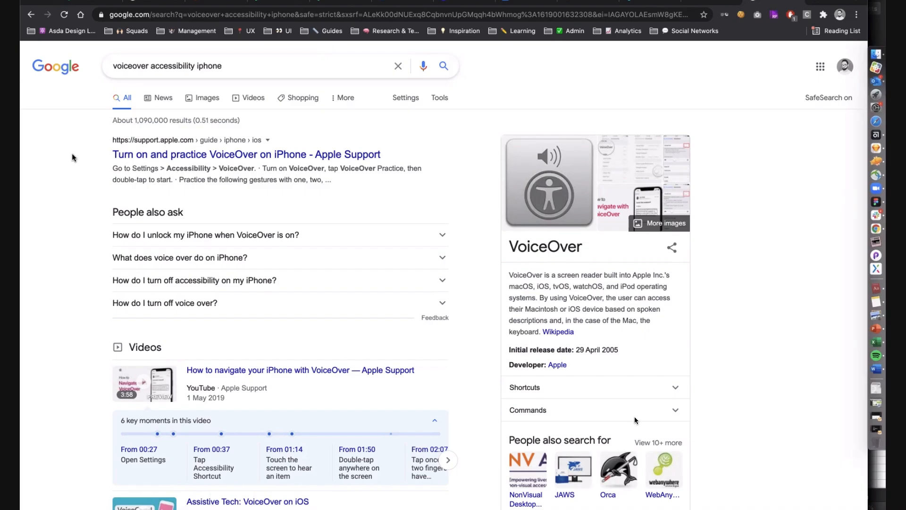
scroll(72, 154, "down", 1)
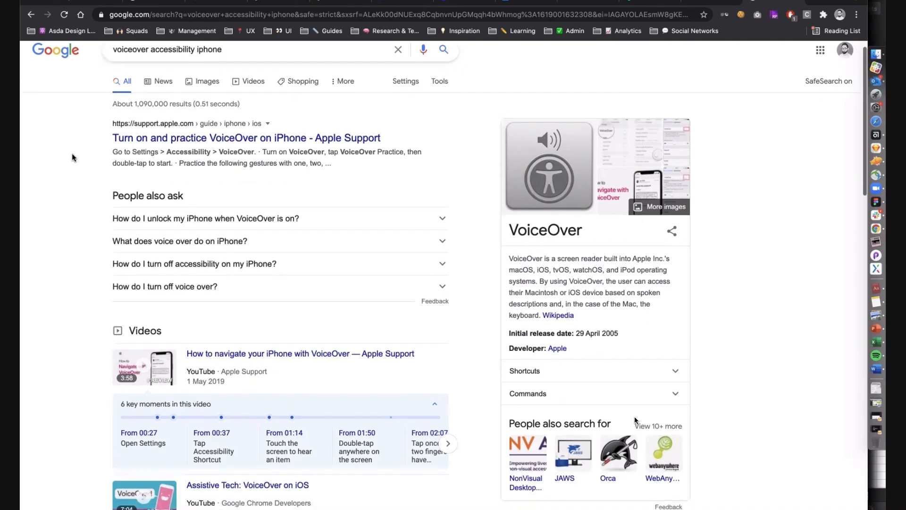
scroll(72, 154, "up", 1)
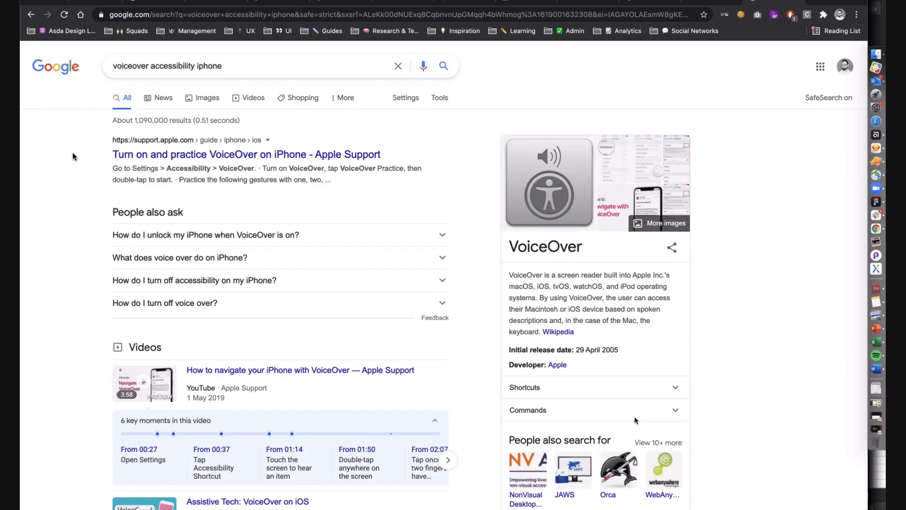
scroll(72, 152, "down", 4)
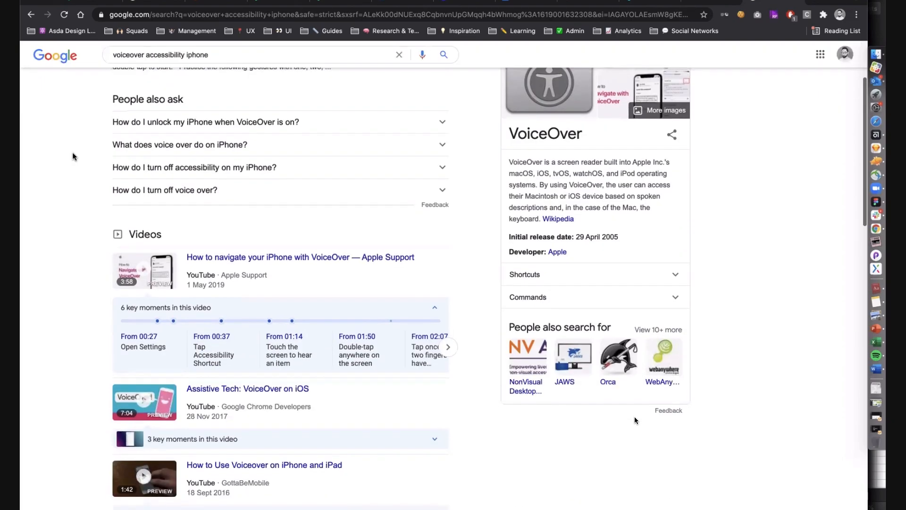
scroll(72, 153, "up", 5)
- Replace the query and search for the suggestion "braille keyboard iphone"
left_click(246, 72)
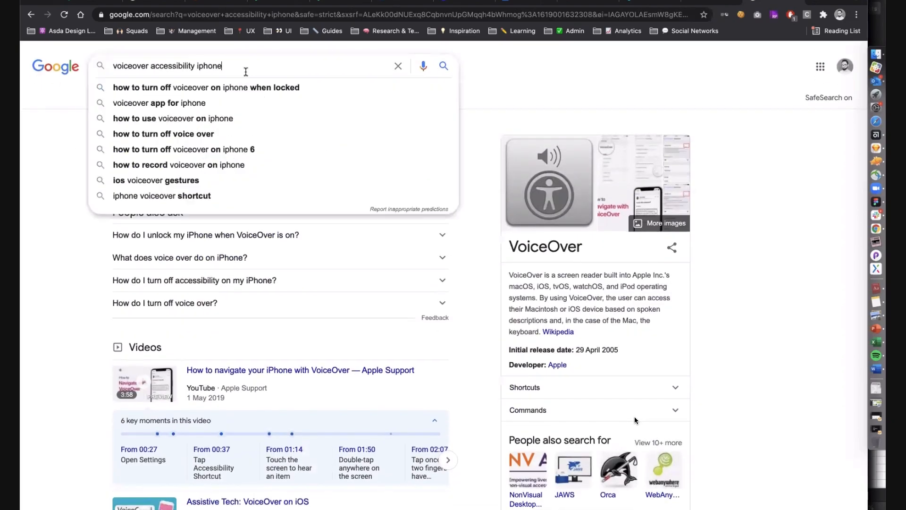
key("super+a")
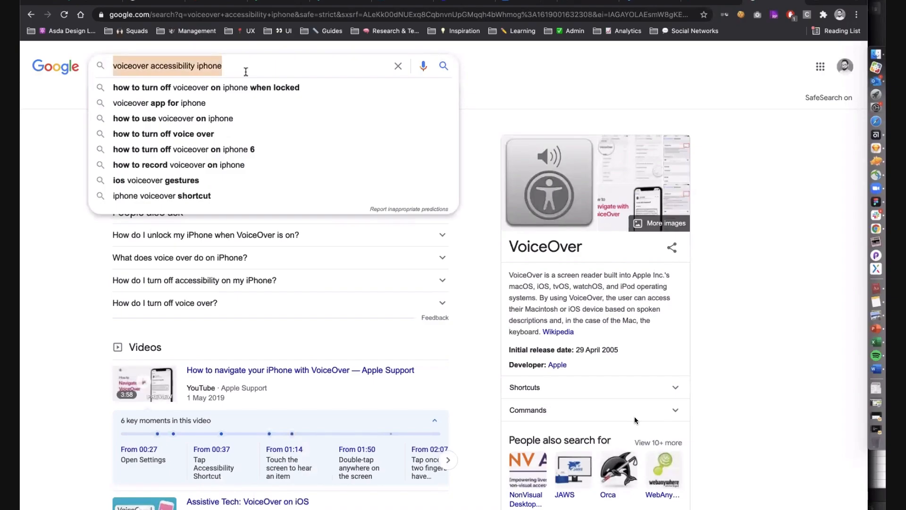
type("braille ke")
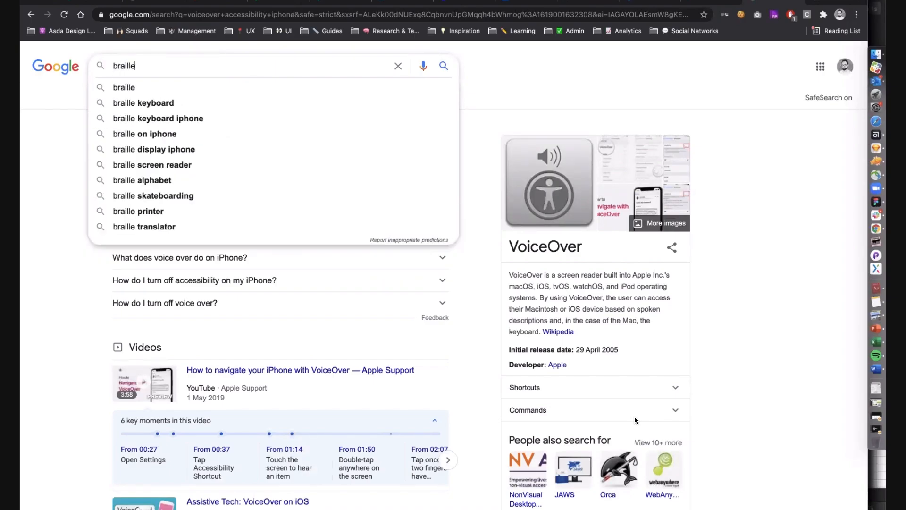
key("Down")
key("Down")
key("Return")
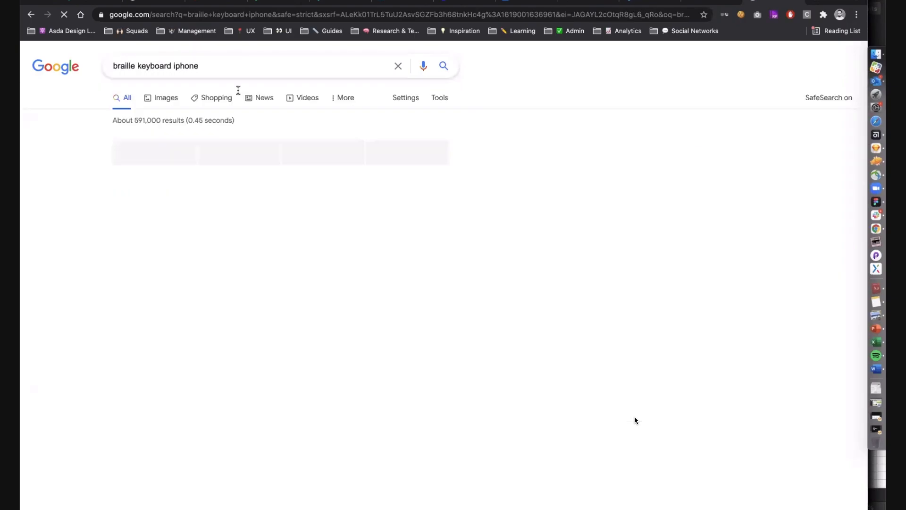
- Open the YouTube video "Voiceover and Braille screen input." from the results and watch part of it
scroll(39, 241, "down", 6)
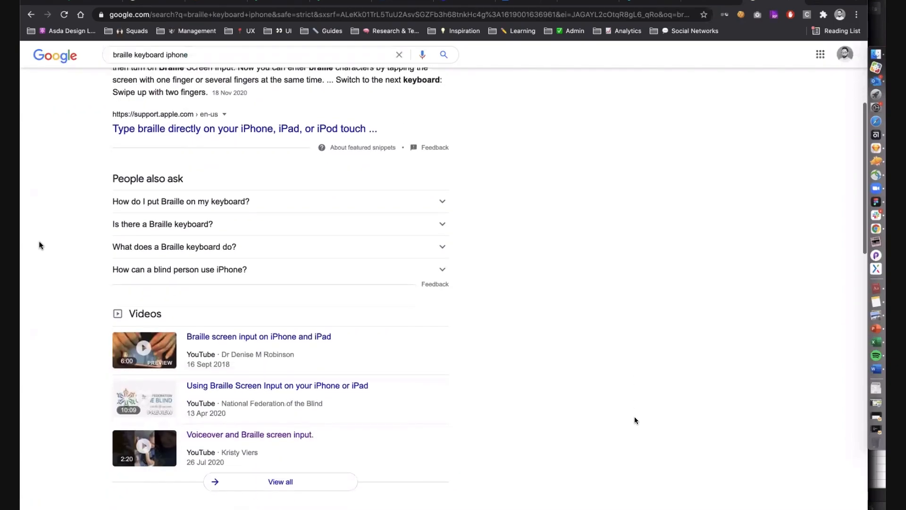
left_click(236, 345)
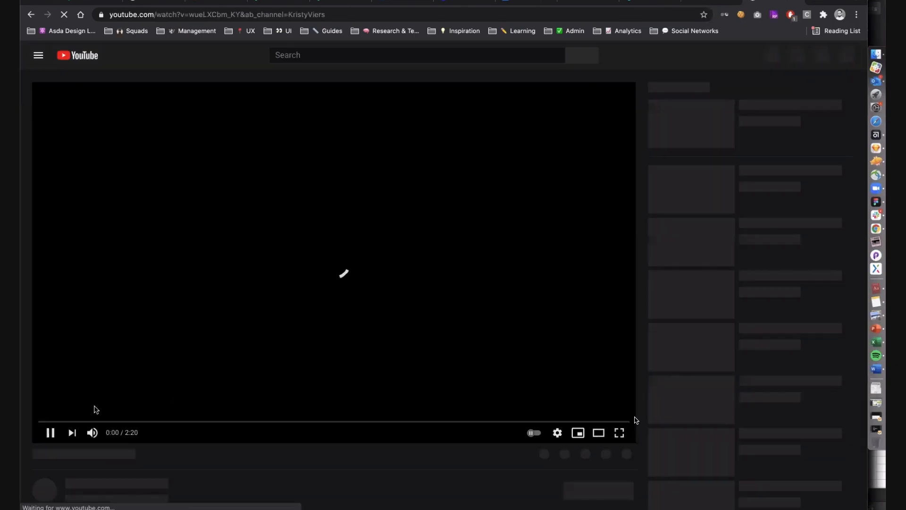
left_click(208, 421)
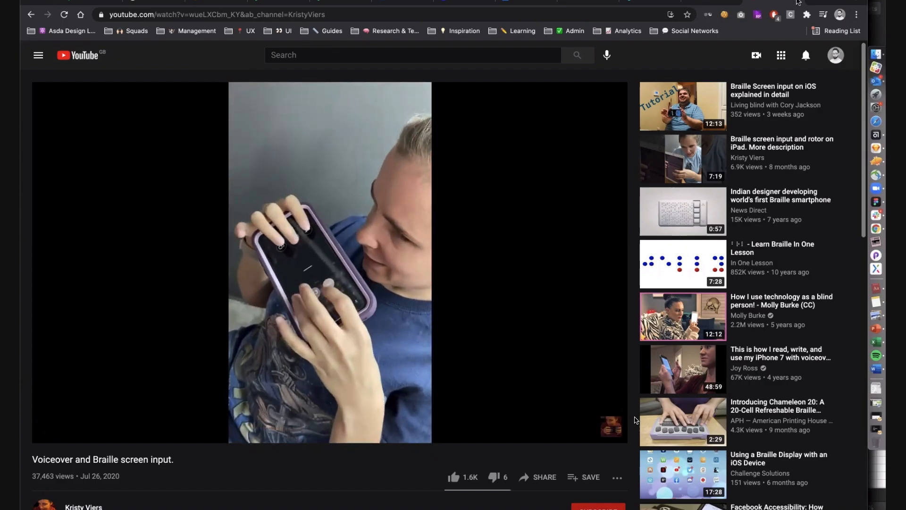
left_click(797, 2)
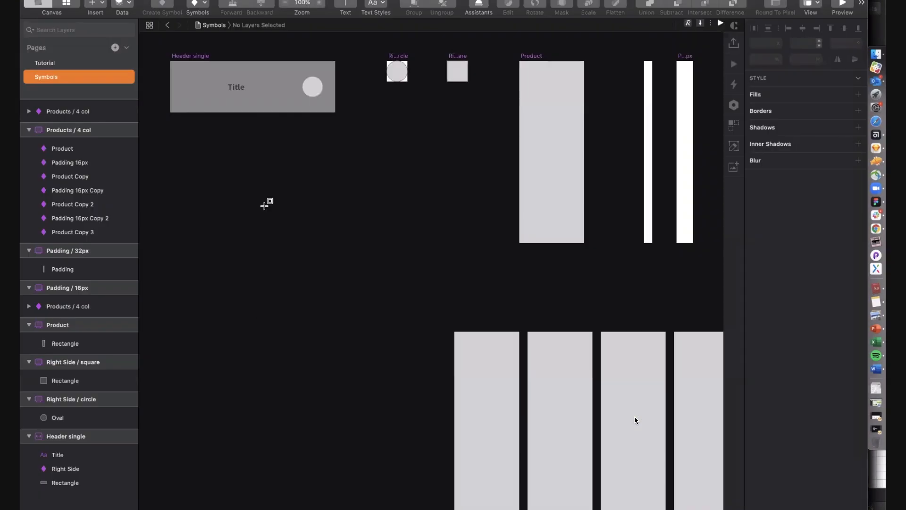
- In Sketch, draw an oval on the empty canvas below the Header single symbol and size it 44 by 44
key("o")
left_click_drag(265, 206, 290, 230)
left_click(766, 59)
type("44")
key("Return")
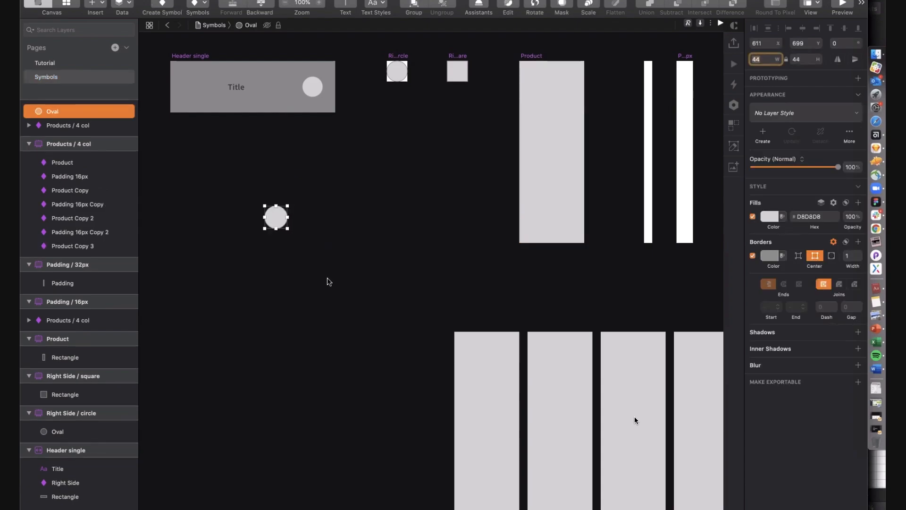
- Move the oval up slightly to X 604, Y 670 and set its opacity to 20%
left_click(276, 218)
key("3")
mouse_move(276, 217)
left_mouse_down()
mouse_move(277, 91)
mouse_move(310, 88)
mouse_move(234, 92)
mouse_move(283, 96)
mouse_move(275, 205)
left_mouse_up()
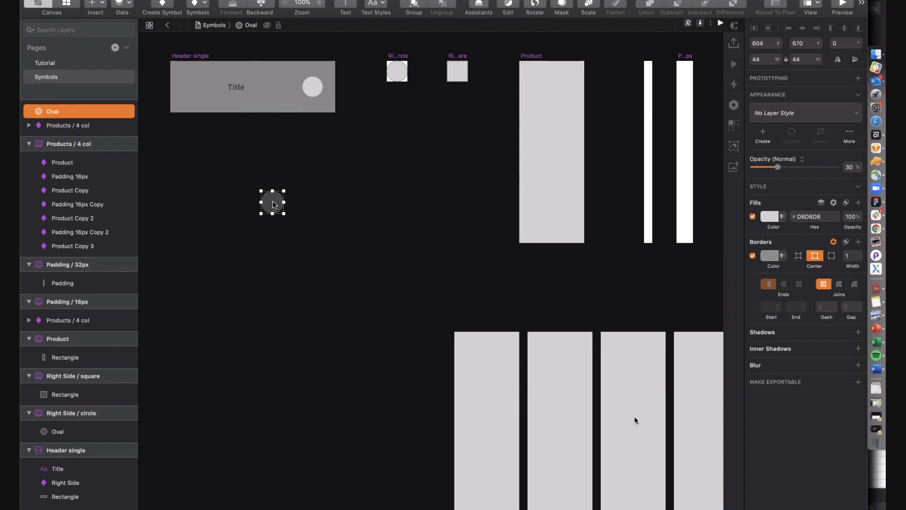
key("2")
- Switch to Chrome and review the featured assistants, including Accessibility, on Sketch's Assistants extensions page
key("super+Tab")
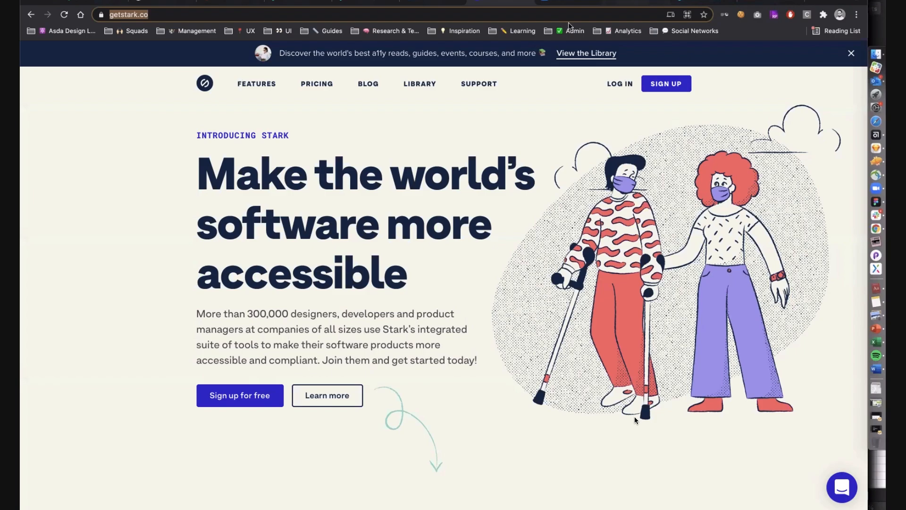
left_click(634, 2)
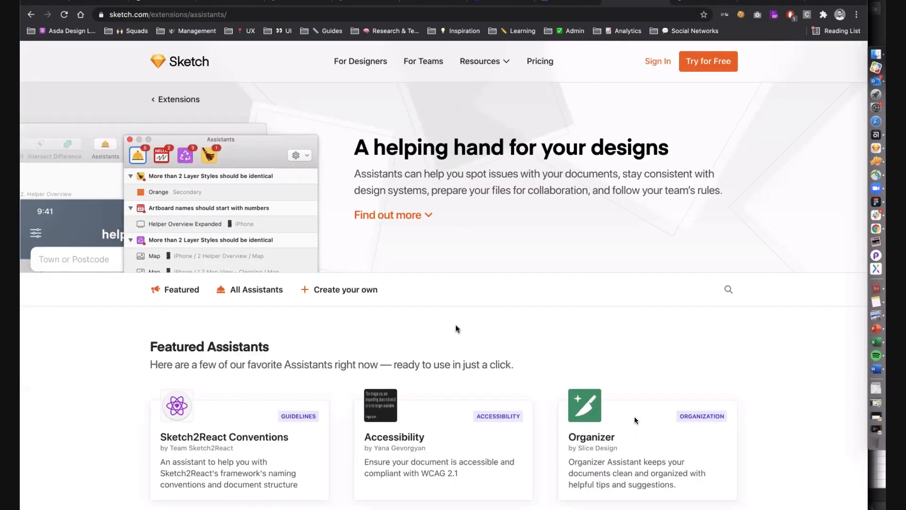
scroll(449, 330, "down", 3)
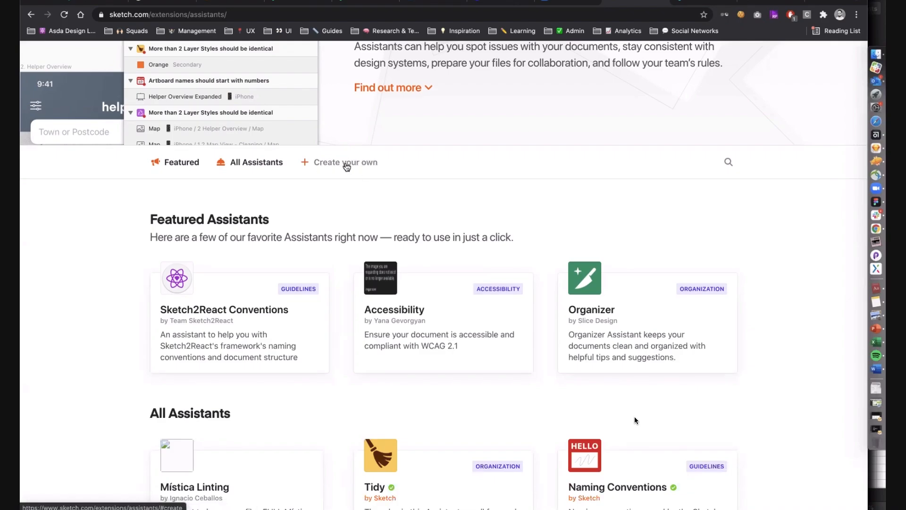
scroll(415, 314, "down", 1)
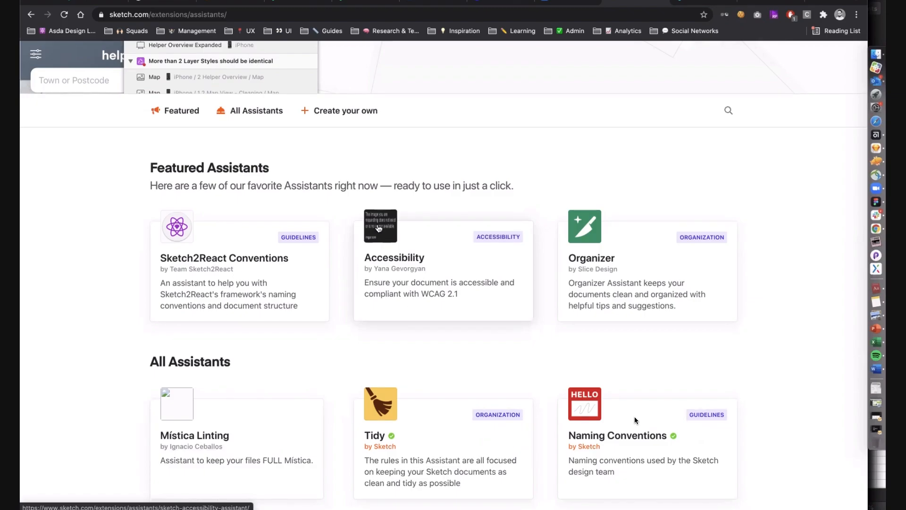
- Return to Sketch and bring the iOS • ASDA (Master @ 12b47ad).sketch document to the front
key("super+Tab")
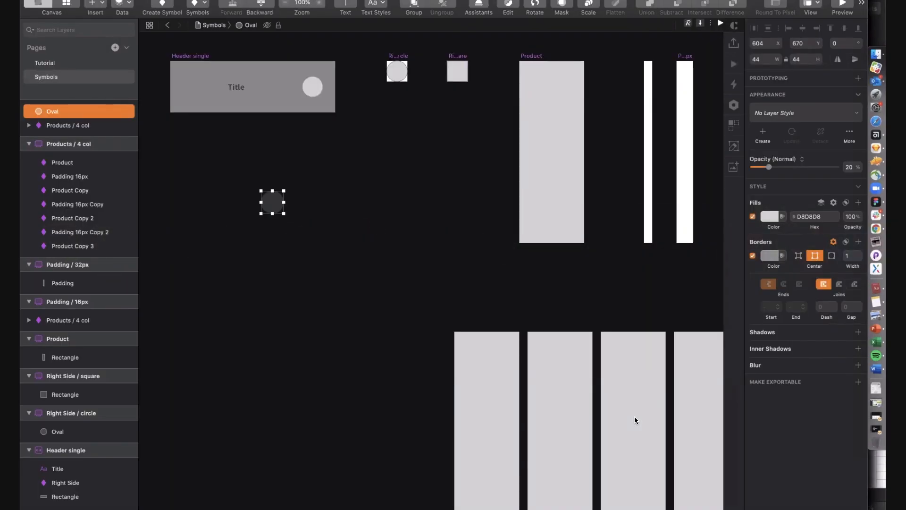
left_click(292, 0)
left_click(292, 0)
left_click(372, 0)
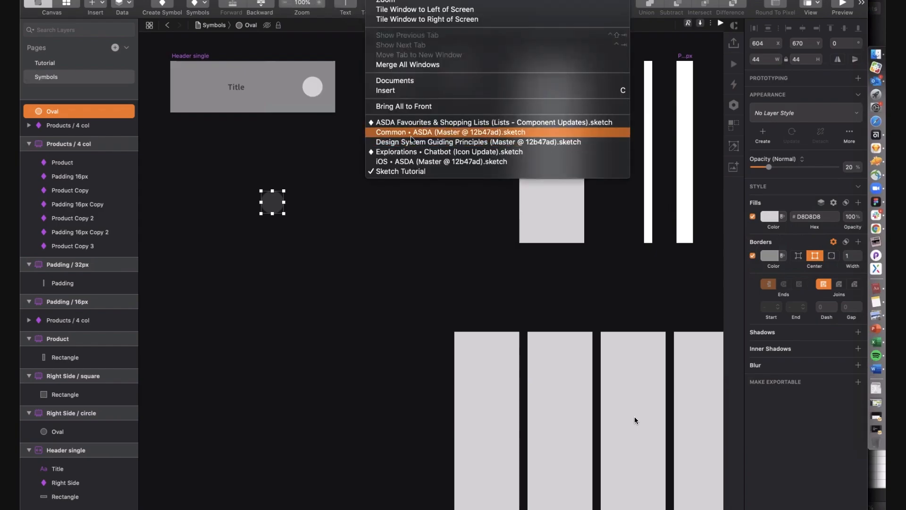
left_click(415, 161)
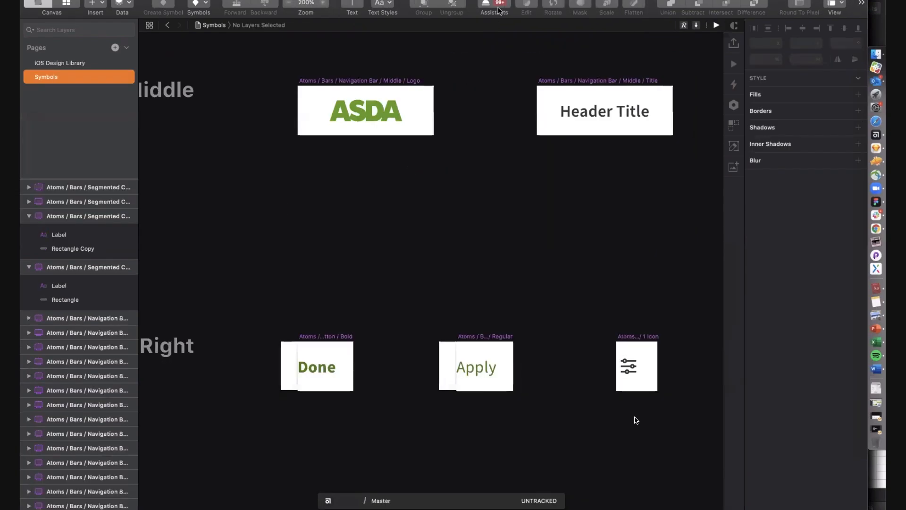
- Show the accessibility assistant's report and go to the flagged Active State text in 6. Tab Bar
left_click(499, 6)
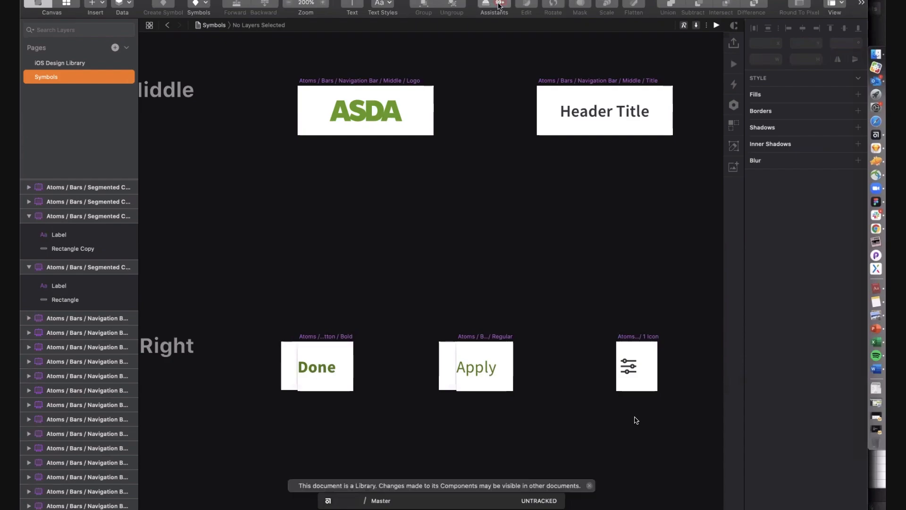
left_click(498, 131)
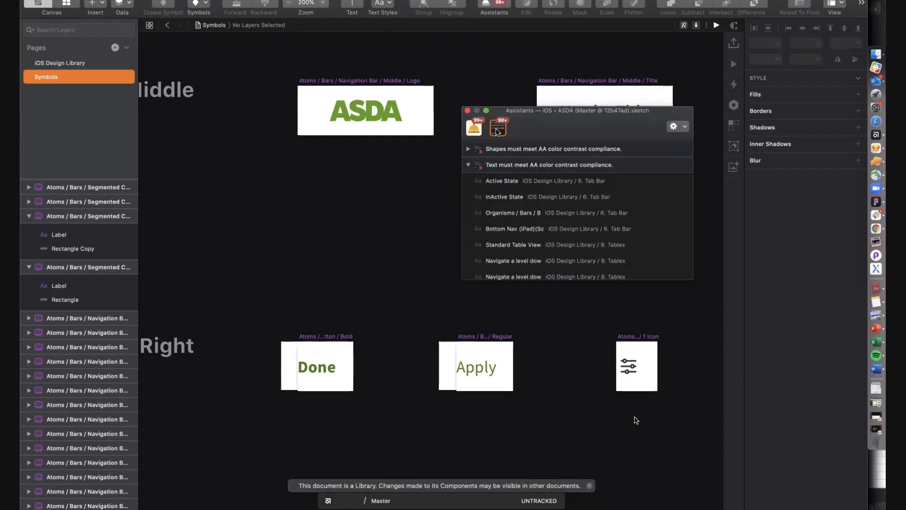
left_click(679, 126)
left_click(695, 131)
left_click(504, 183)
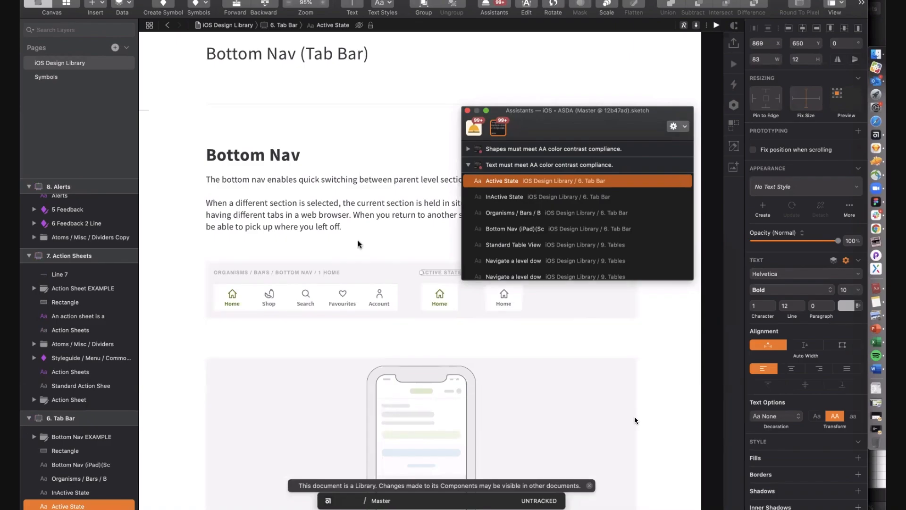
scroll(357, 240, "right", 4)
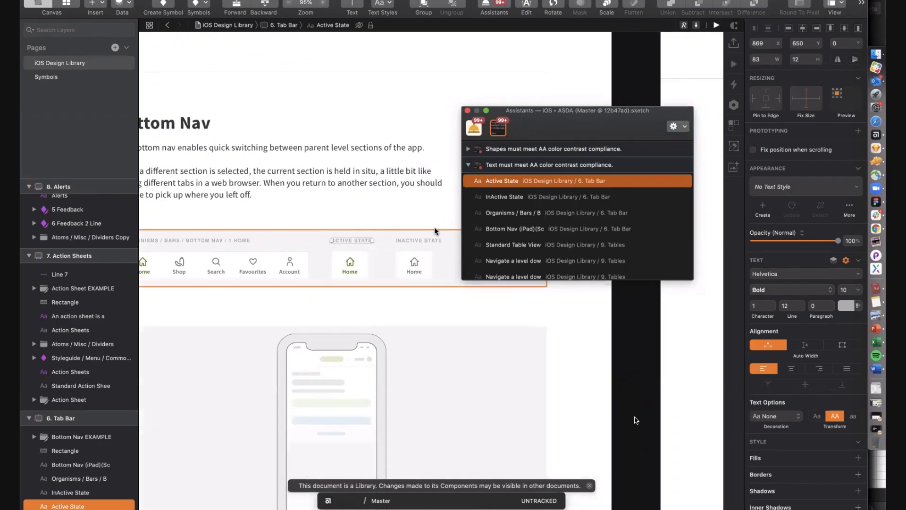
- Go to the flagged Organisms / Bars / B text and examine the AAA text contrast issues in the report
left_click(535, 213)
scroll(536, 213, "down", 3)
scroll(535, 213, "down", 15)
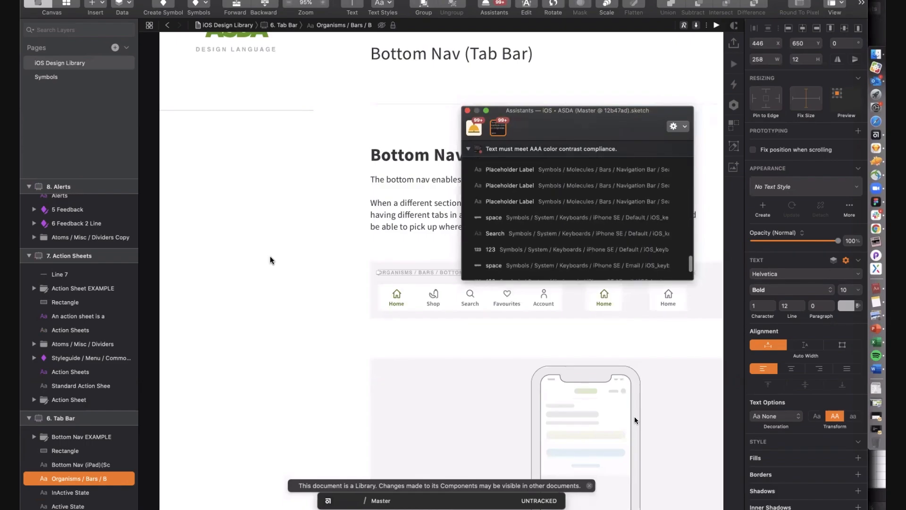
scroll(270, 256, "right", 7)
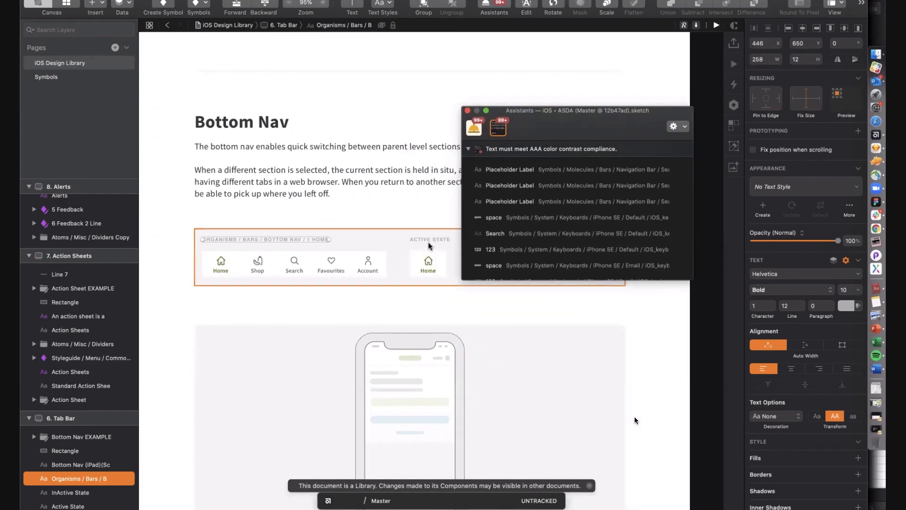
scroll(498, 233, "down", 3)
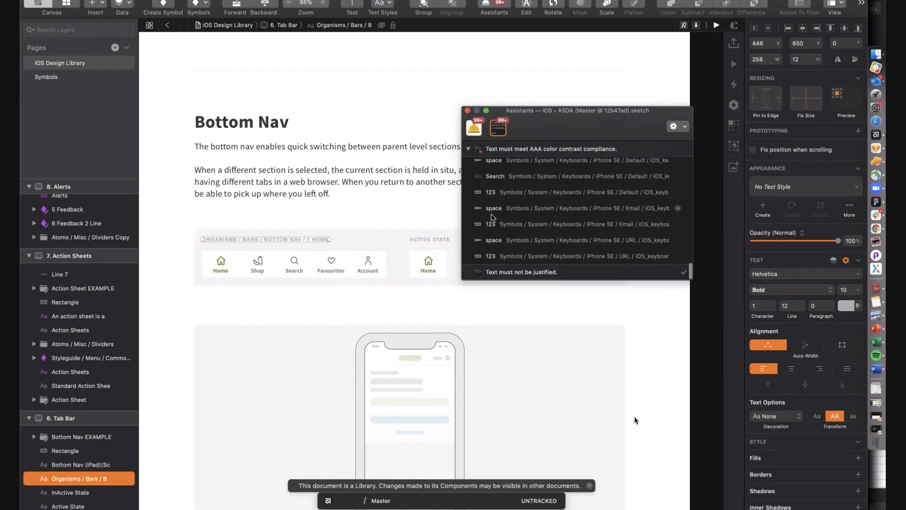
scroll(494, 193, "up", 3)
scroll(493, 194, "up", 2)
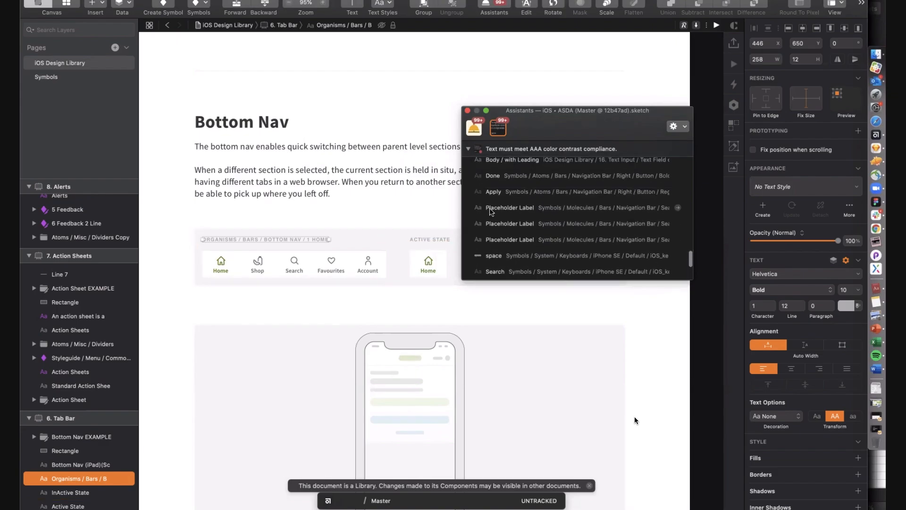
- Go through the flagged Placeholder Label, Apply, space and Search layers listed under the AAA text contrast rule
left_click(491, 212)
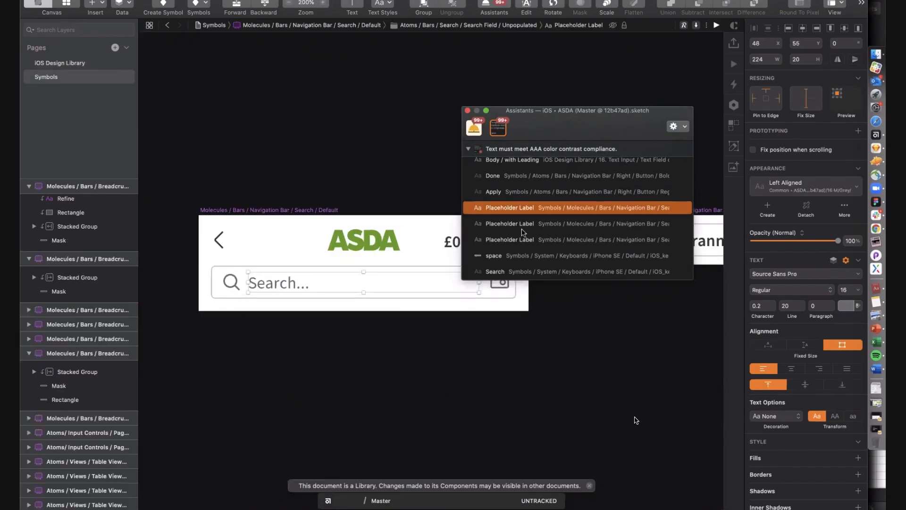
left_click(494, 192)
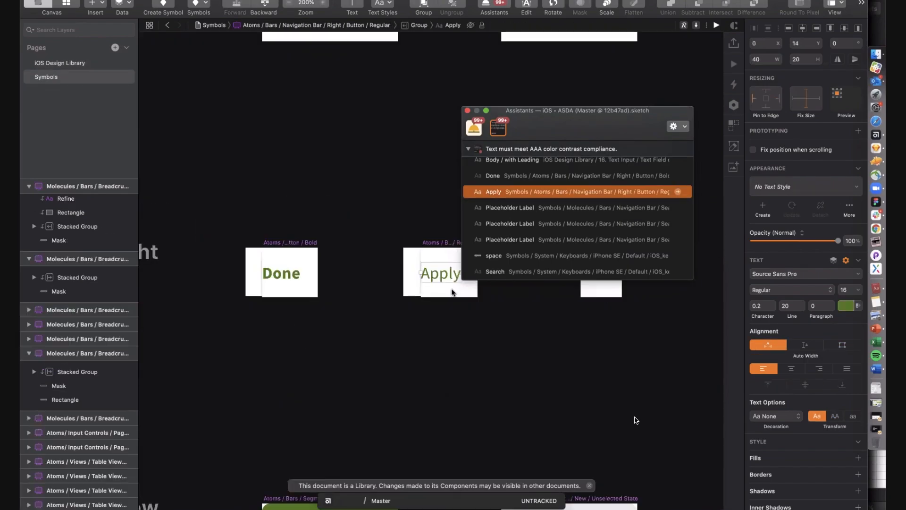
left_click(500, 257)
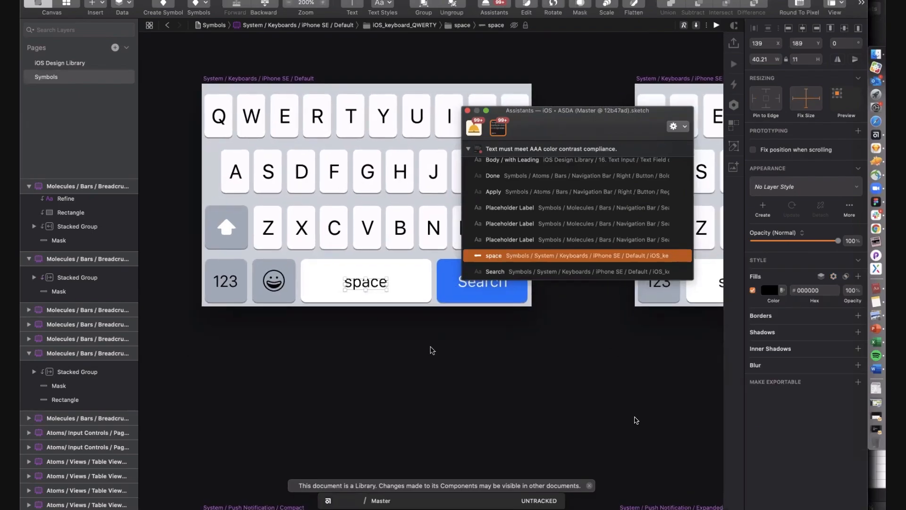
scroll(513, 251, "down", 2)
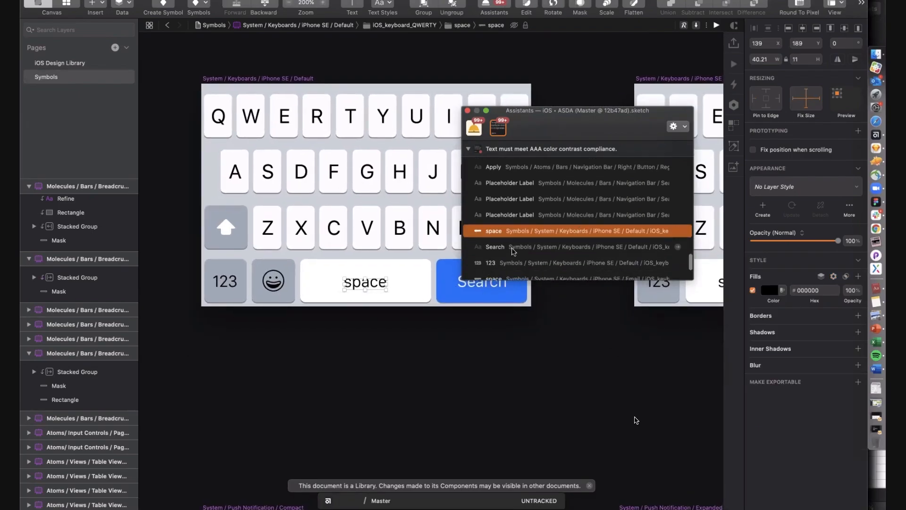
left_click(513, 248)
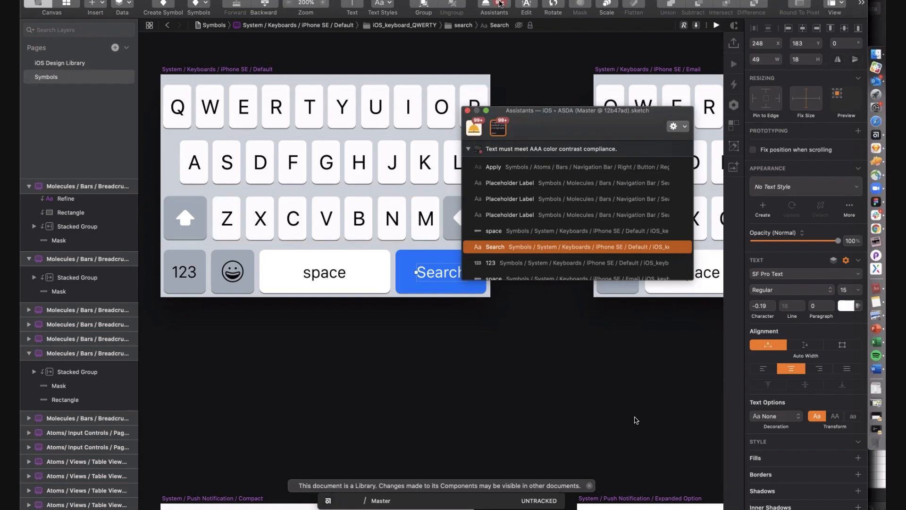
- Close the assistants report and bring the Sketch Tutorial document to the front
left_click(468, 111)
left_click(499, 114)
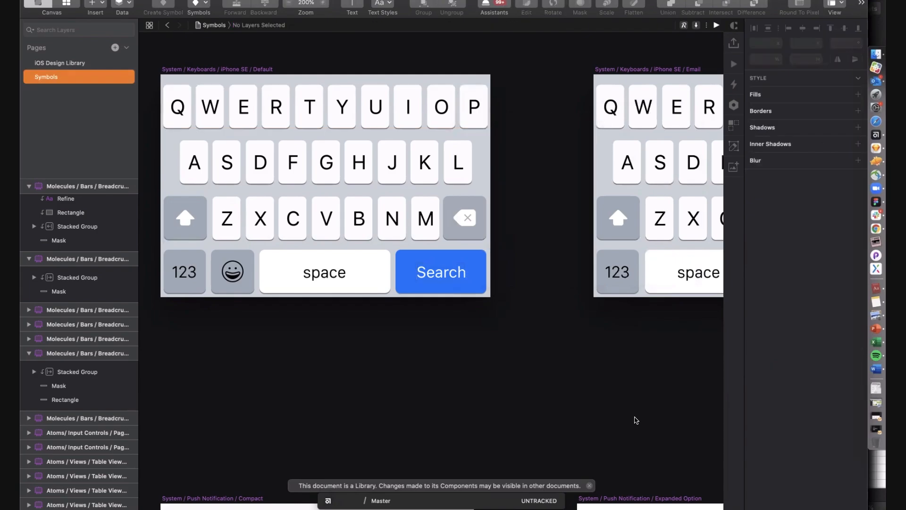
left_click(381, 1)
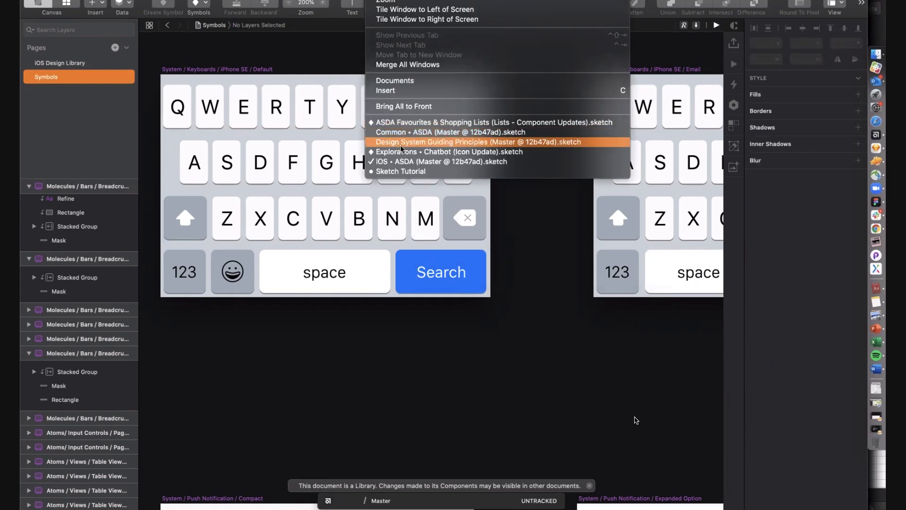
left_click(405, 171)
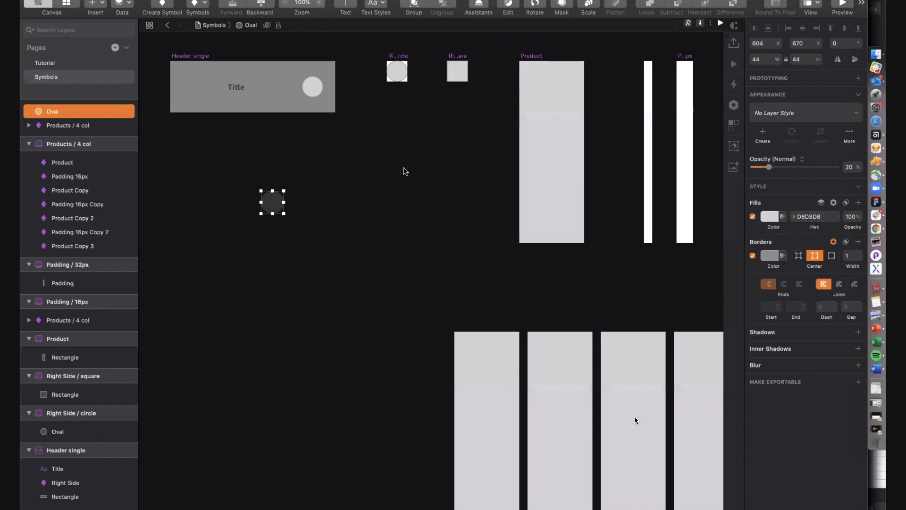
- Enable the Accessibility assistant for the Sketch Tutorial document and save the assistant selection
left_click(478, 7)
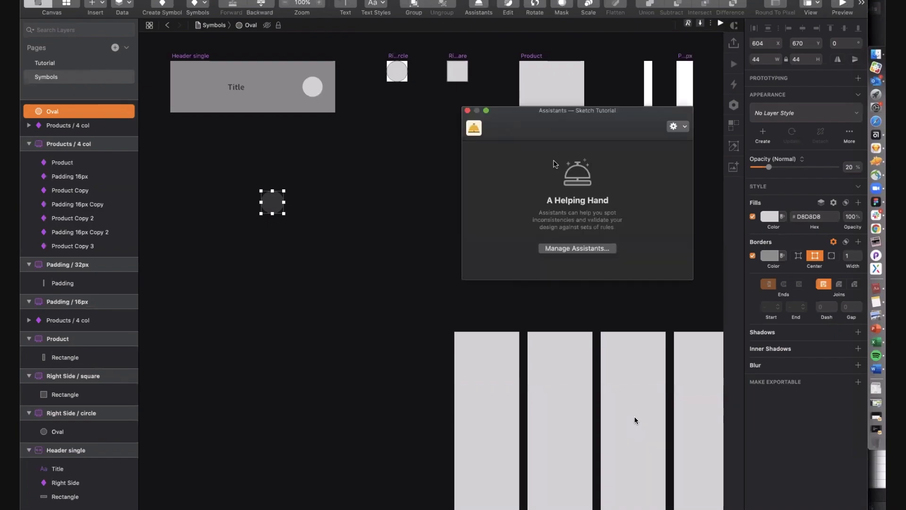
left_click(570, 248)
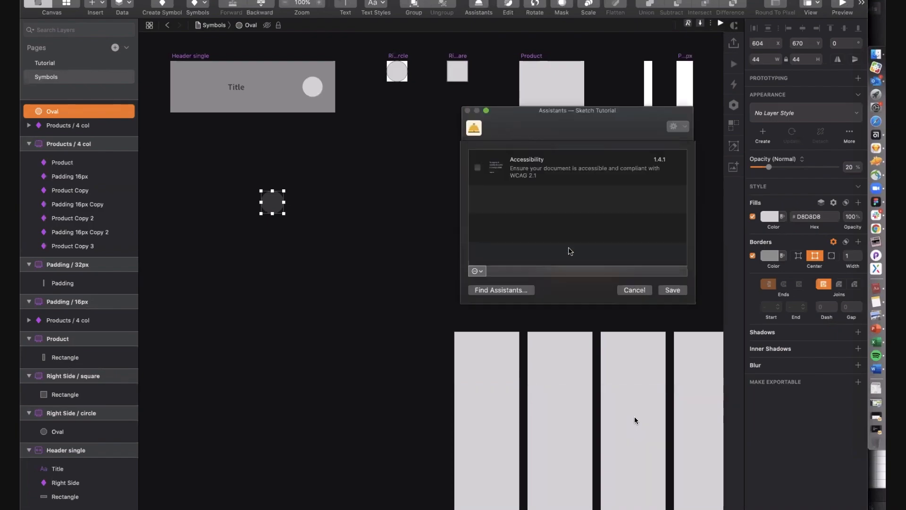
left_click(477, 168)
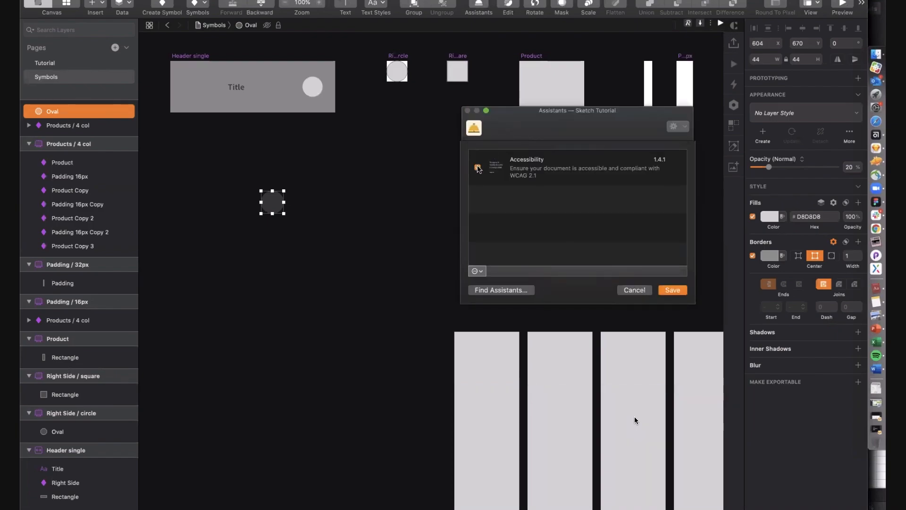
left_click(671, 291)
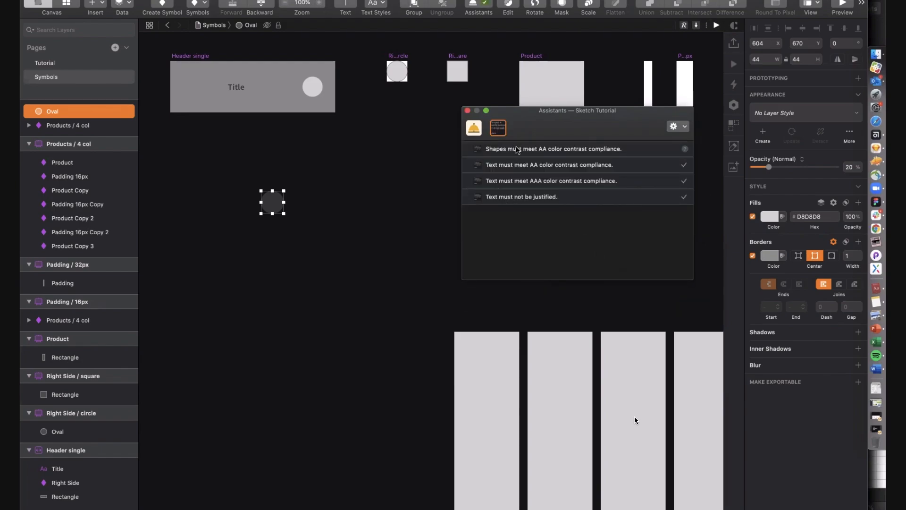
- Lighten the Title text colour in the Header single symbol to grey 858585
scroll(344, 252, "up", 5)
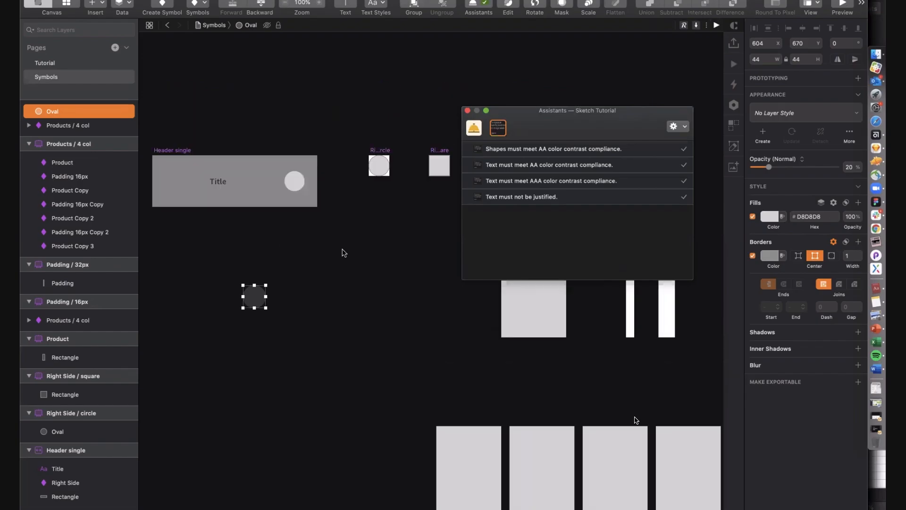
left_click(217, 182)
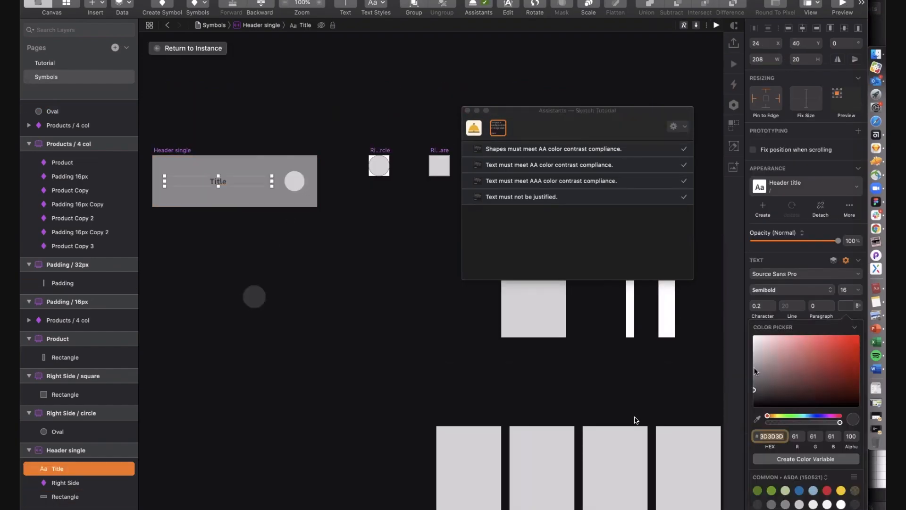
left_click_drag(752, 380, 752, 369)
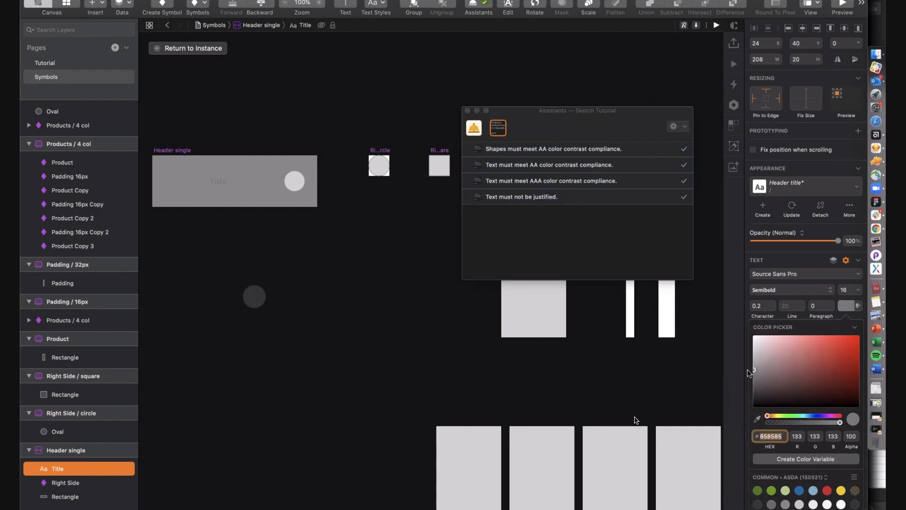
left_click(320, 324)
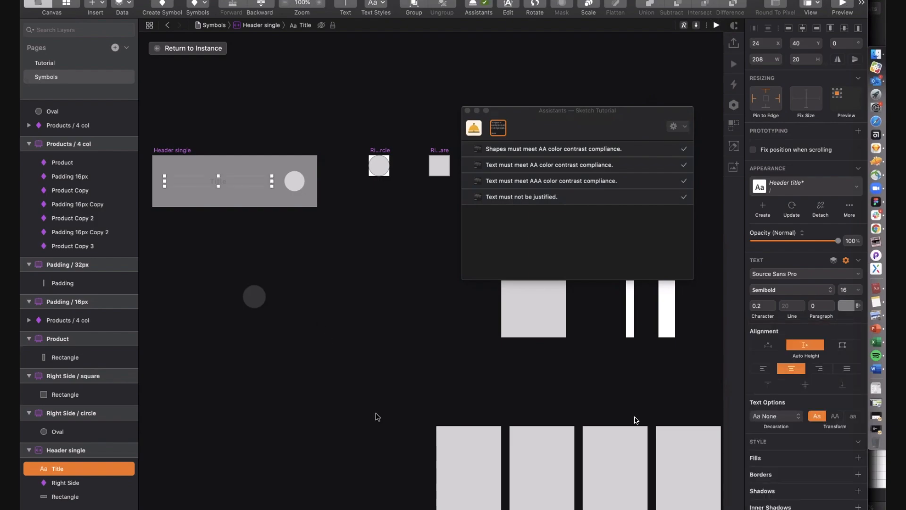
- Check the Accessibility assistant's rule results and the assistants window's options for the recoloured title
left_click(475, 129)
left_click(474, 129)
left_click(499, 128)
left_click(685, 127)
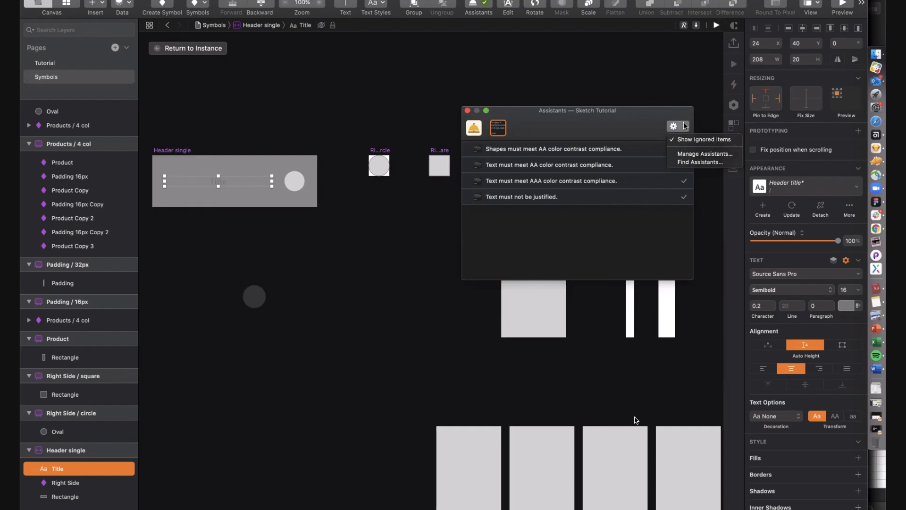
key("Escape")
- Undo the colour change on the Title text in the Header single symbol
left_click(332, 258)
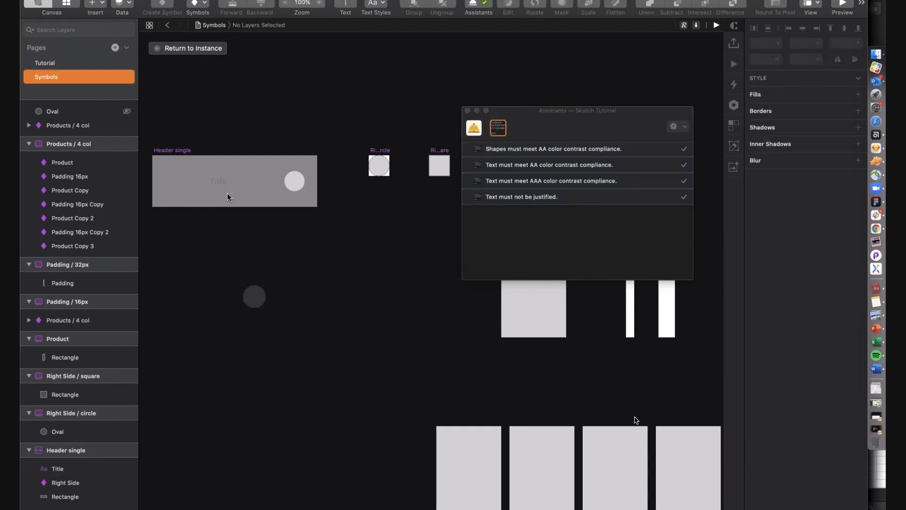
left_click(218, 178)
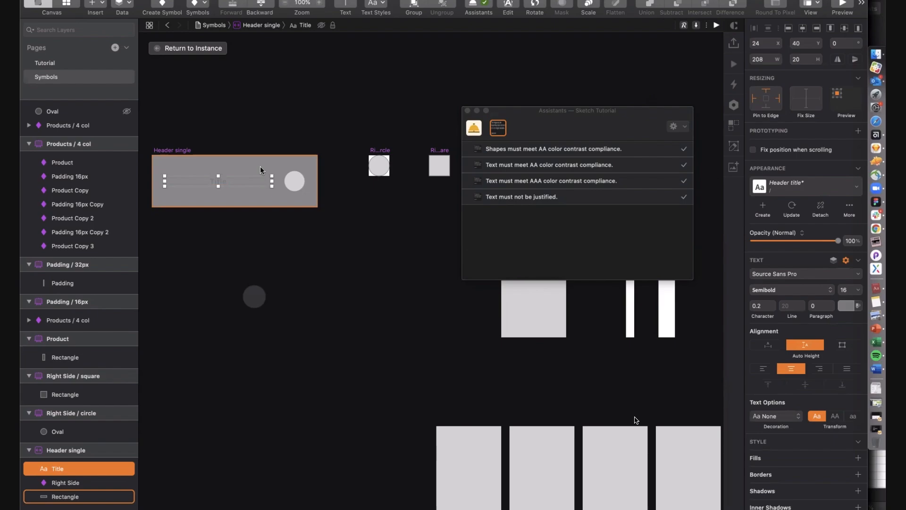
left_click(293, 101)
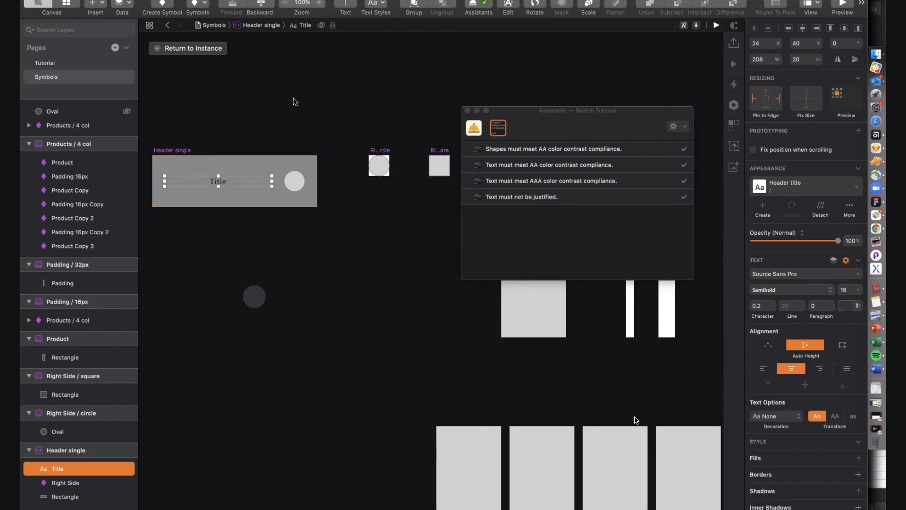
- Close the assistants report and switch to Chrome, showing Sketch's Data documentation page
left_click(467, 110)
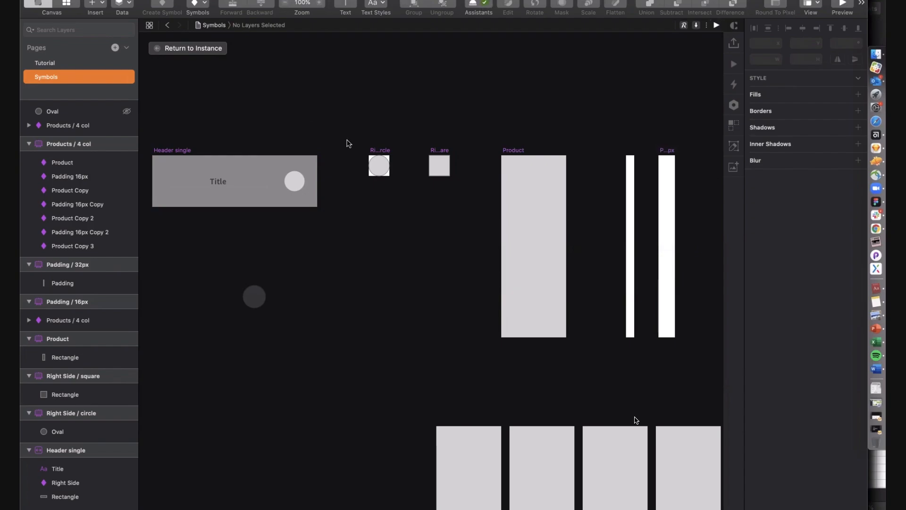
scroll(348, 143, "down", 2)
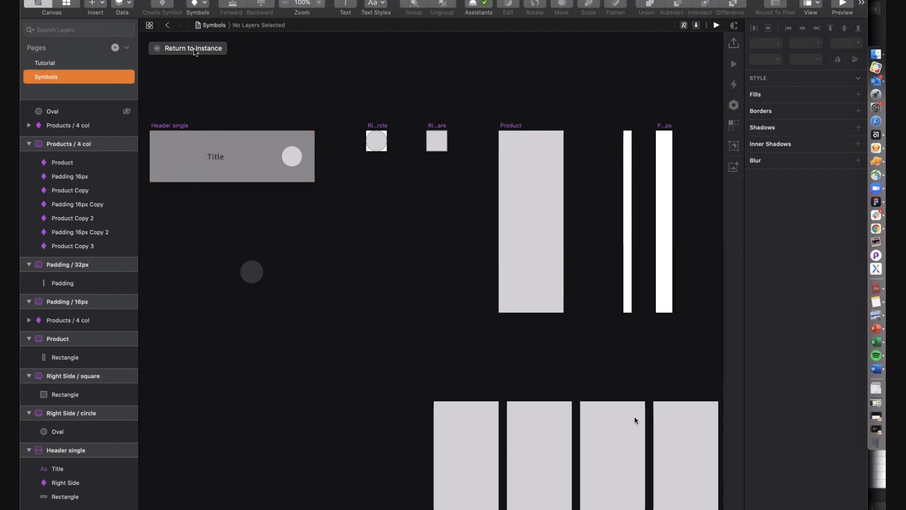
scroll(287, 317, "down", 2)
scroll(288, 317, "left", 2)
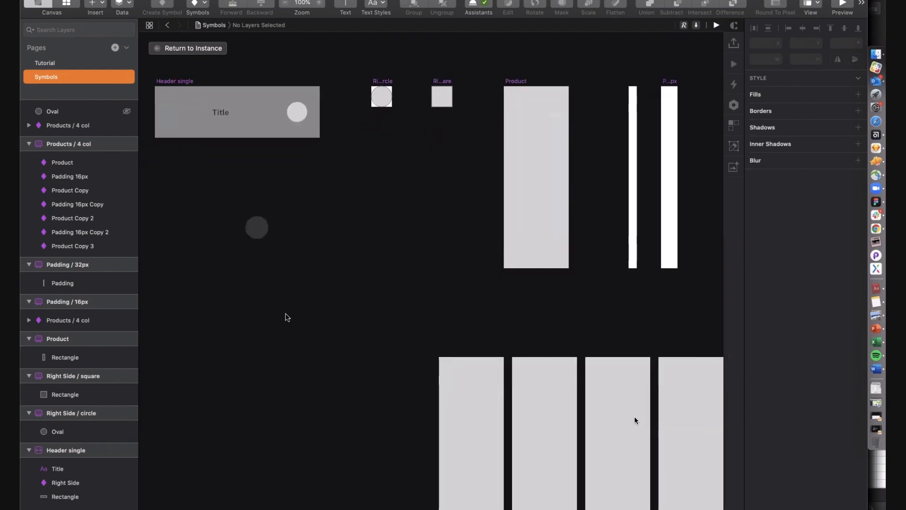
scroll(287, 317, "down", 1)
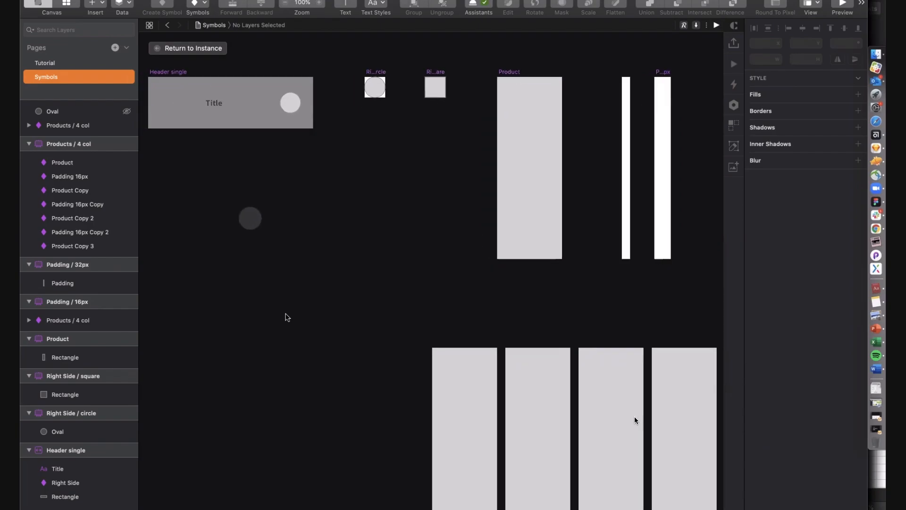
scroll(261, 274, "down", 2)
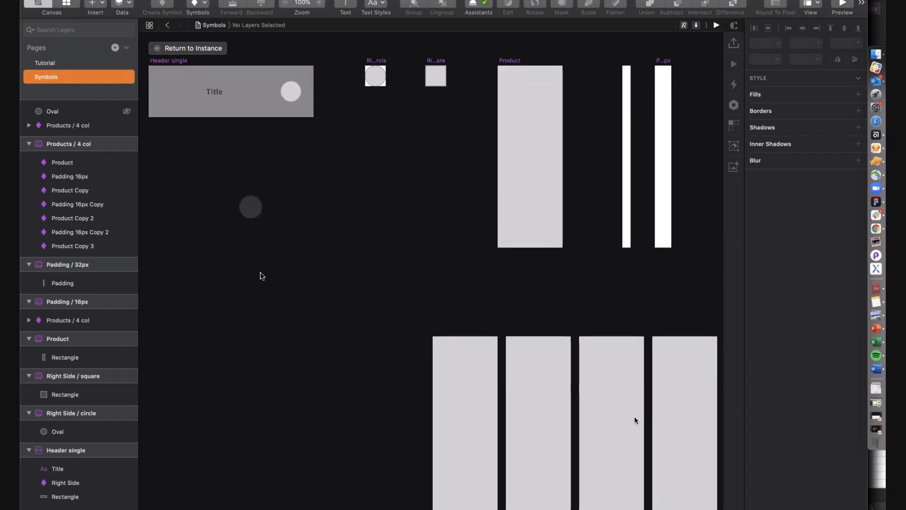
left_click(876, 229)
left_click(764, 2)
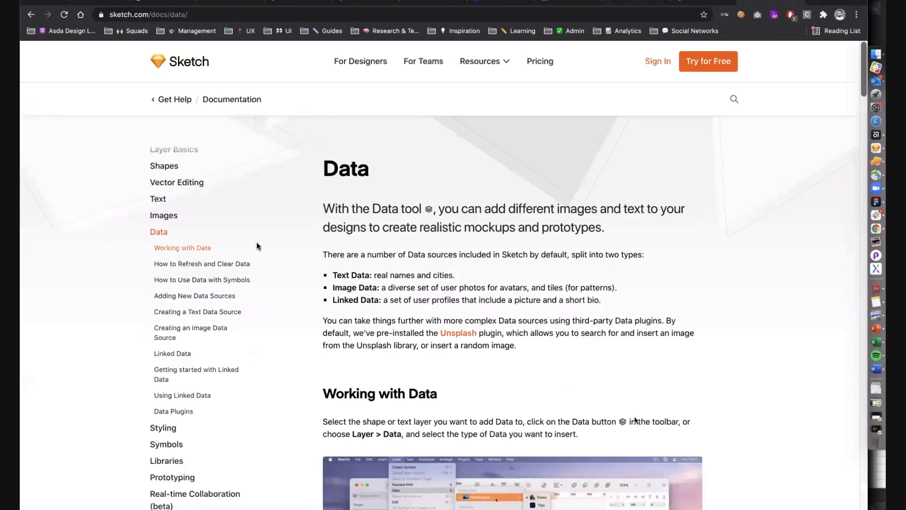
- Read the Data documentation on working with data, refreshing and clearing it, using it with Symbols and adding new data sources
left_click(265, 14)
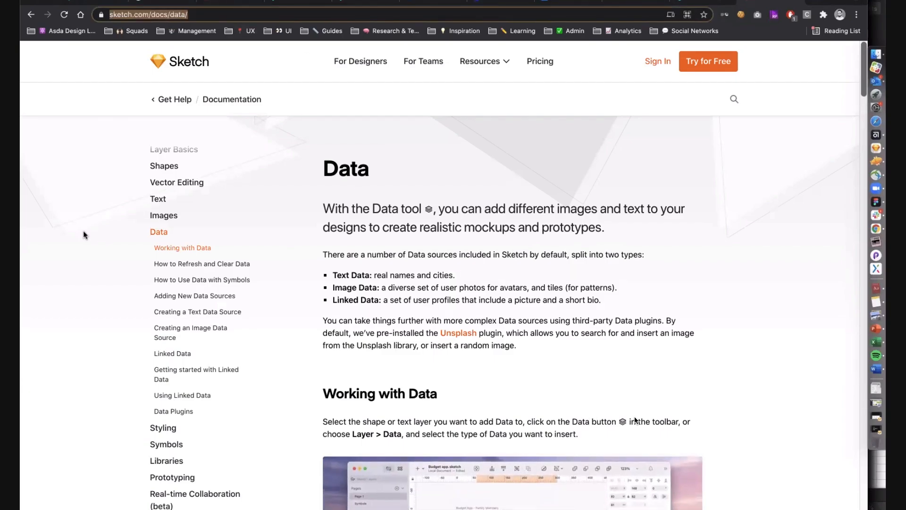
scroll(83, 230, "down", 3)
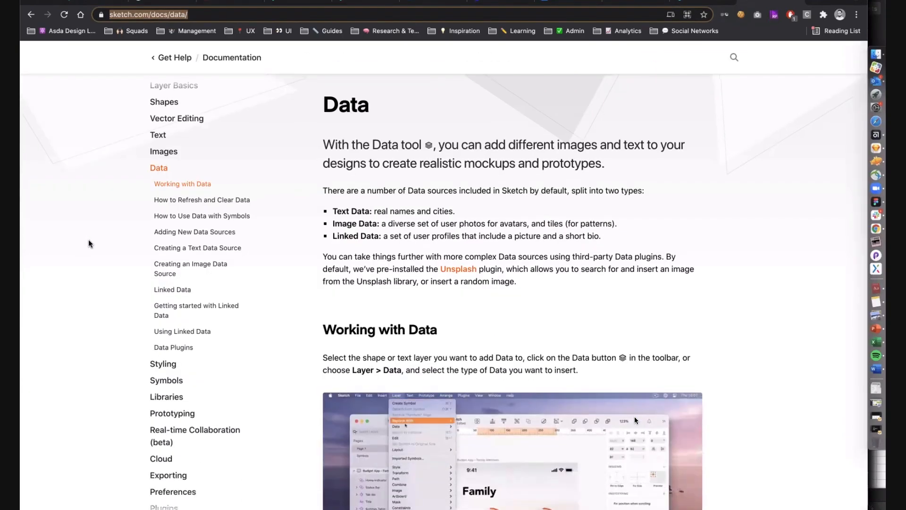
left_click(89, 239)
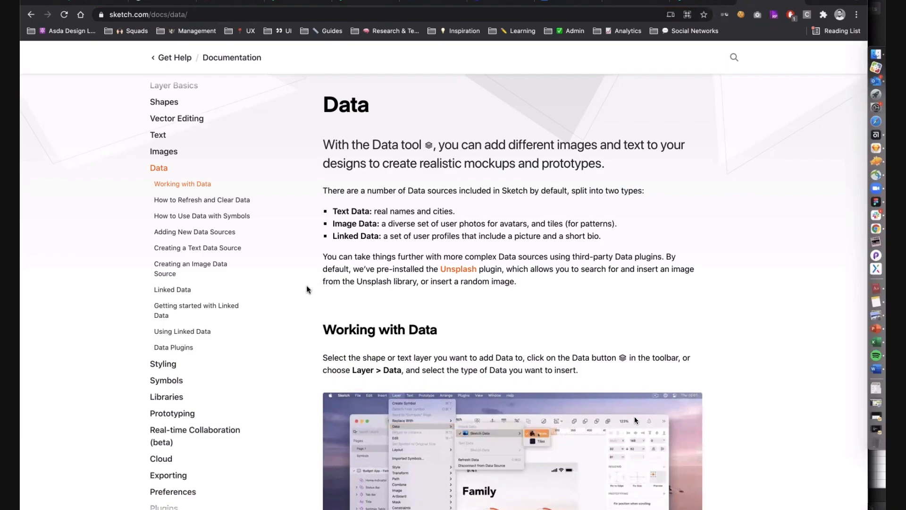
scroll(307, 288, "down", 12)
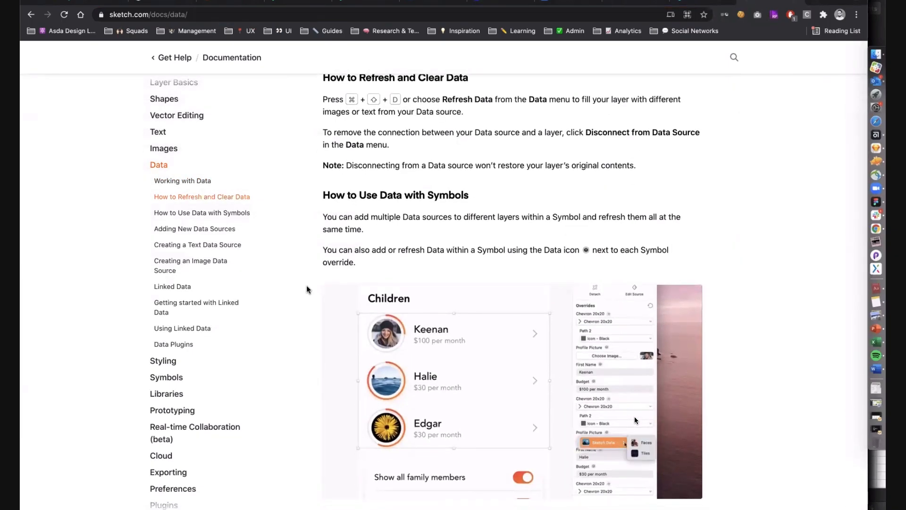
scroll(307, 289, "down", 2)
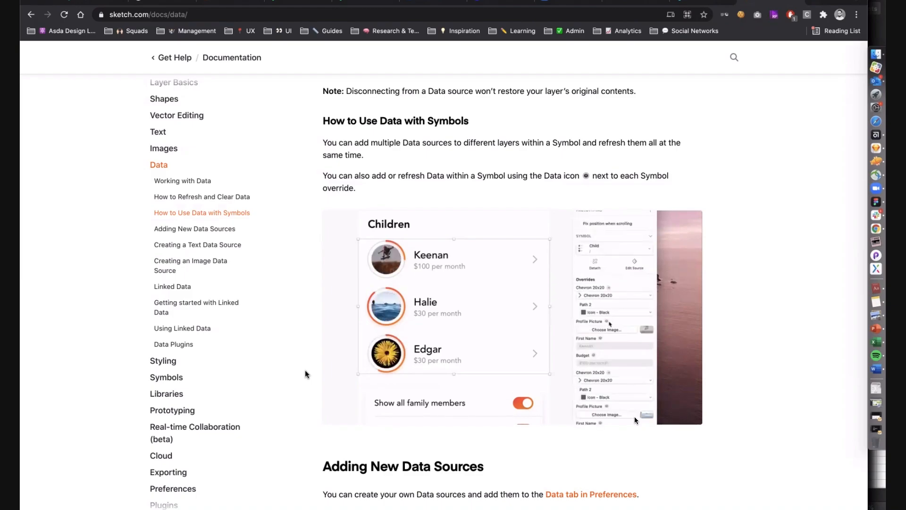
scroll(305, 369, "down", 1)
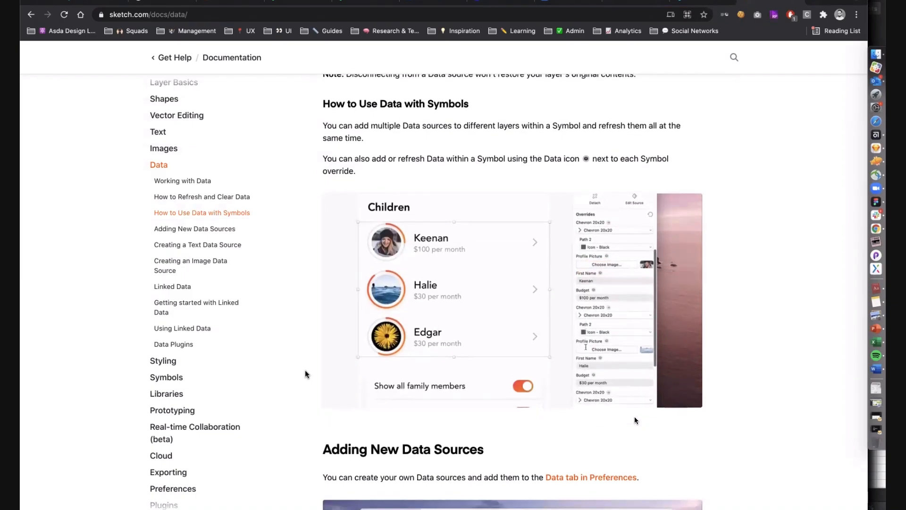
scroll(305, 370, "down", 5)
scroll(305, 374, "down", 6)
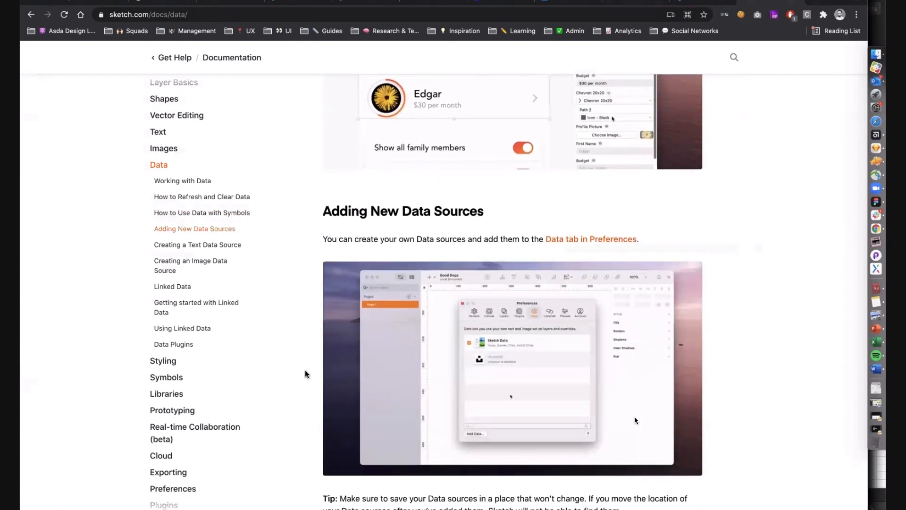
scroll(305, 370, "down", 1)
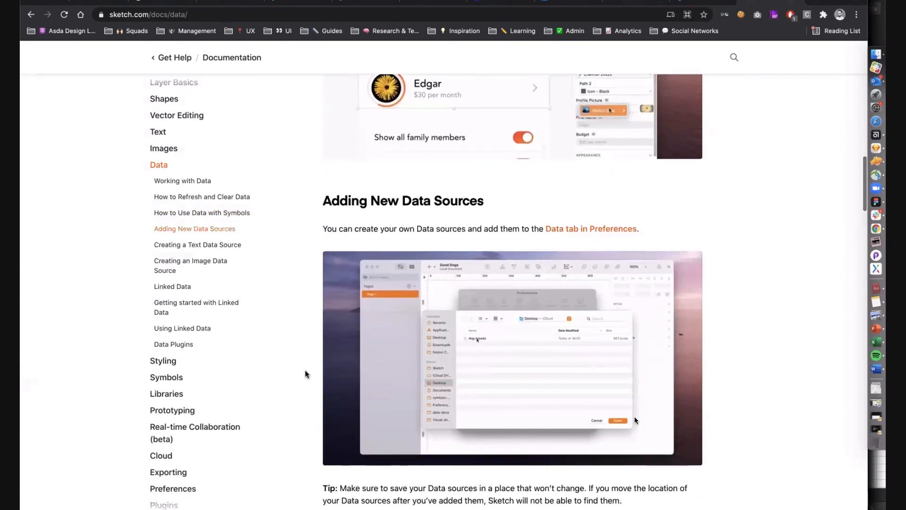
scroll(305, 370, "down", 1)
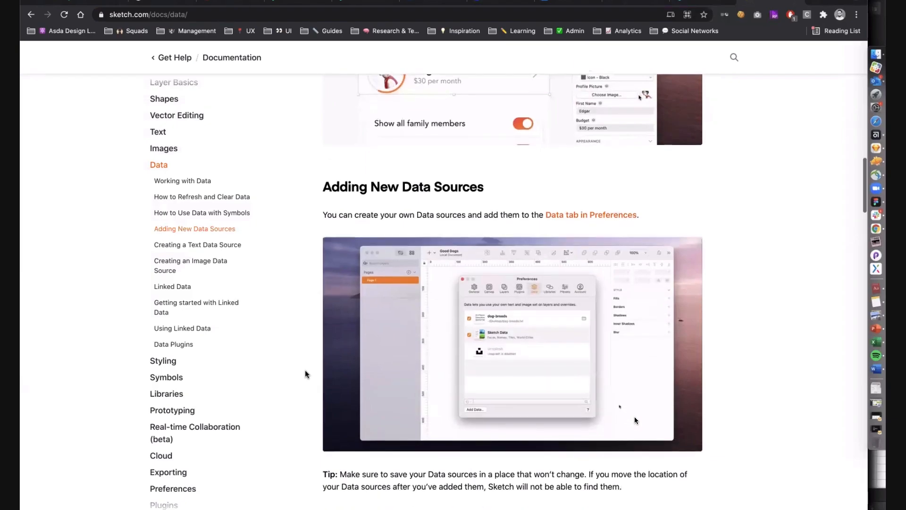
- Read the Data documentation on adding new data sources and creating text and image data sources
scroll(304, 370, "down", 5)
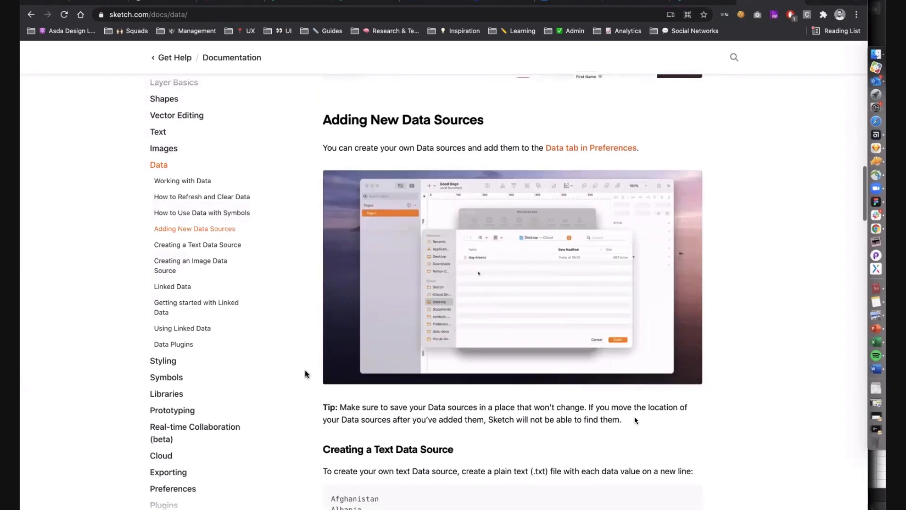
scroll(305, 369, "down", 8)
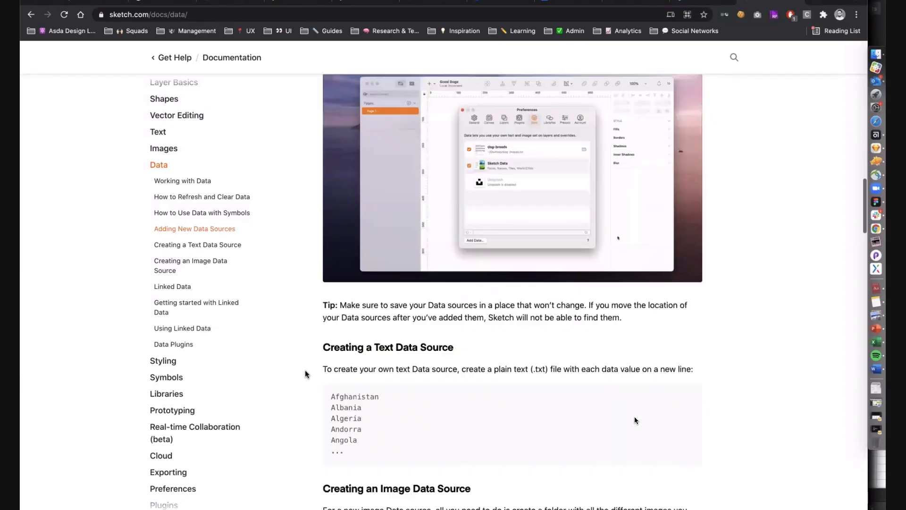
scroll(305, 371, "up", 4)
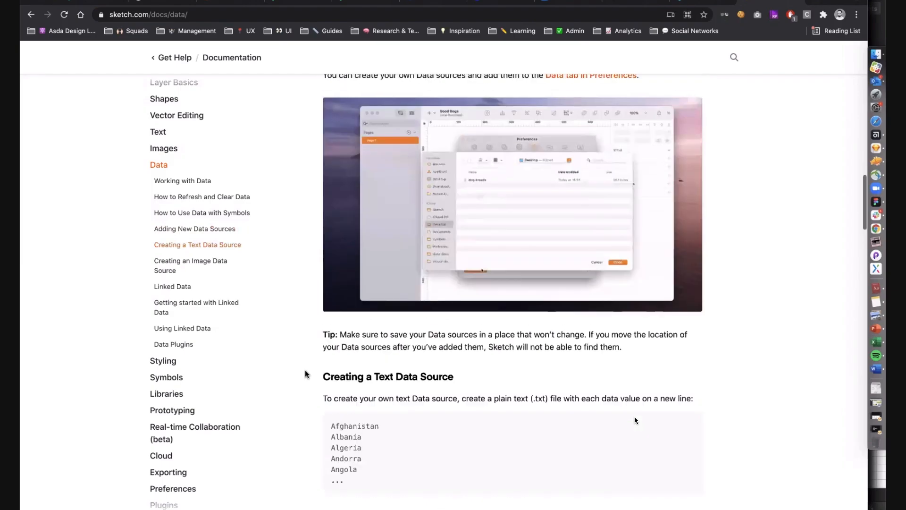
scroll(305, 370, "up", 1)
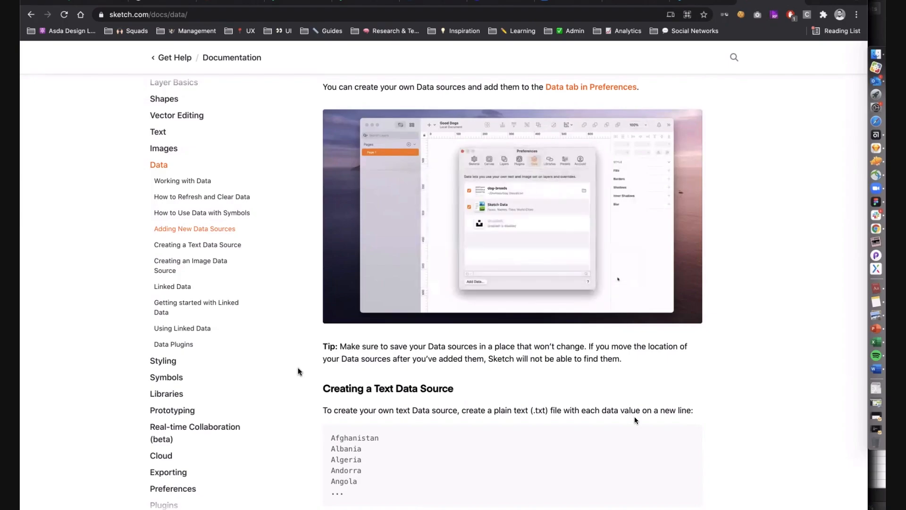
scroll(297, 368, "down", 10)
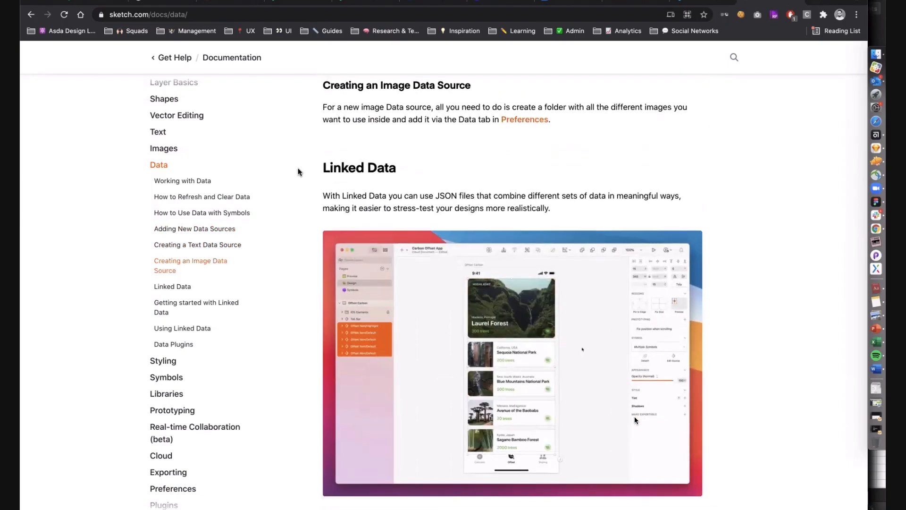
- Read the Linked Data introduction and the example JSON format for getting started with it
scroll(298, 171, "down", 4)
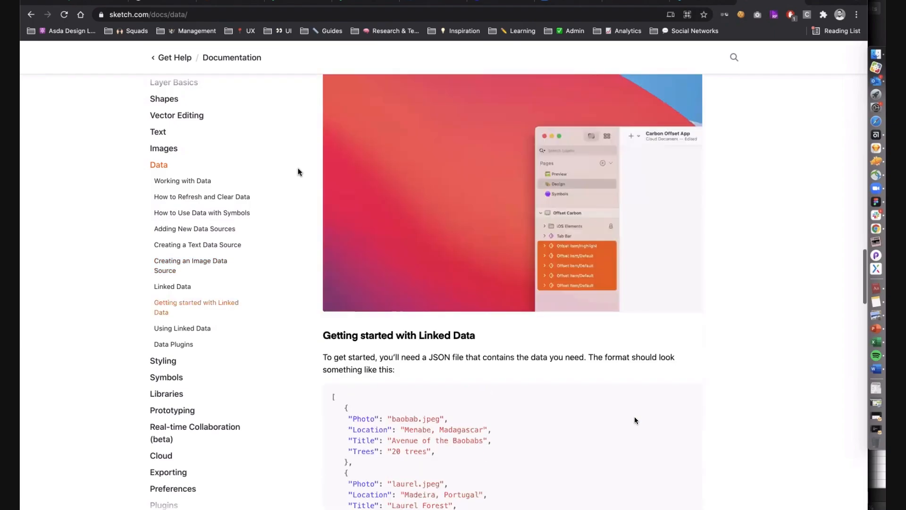
scroll(298, 172, "up", 3)
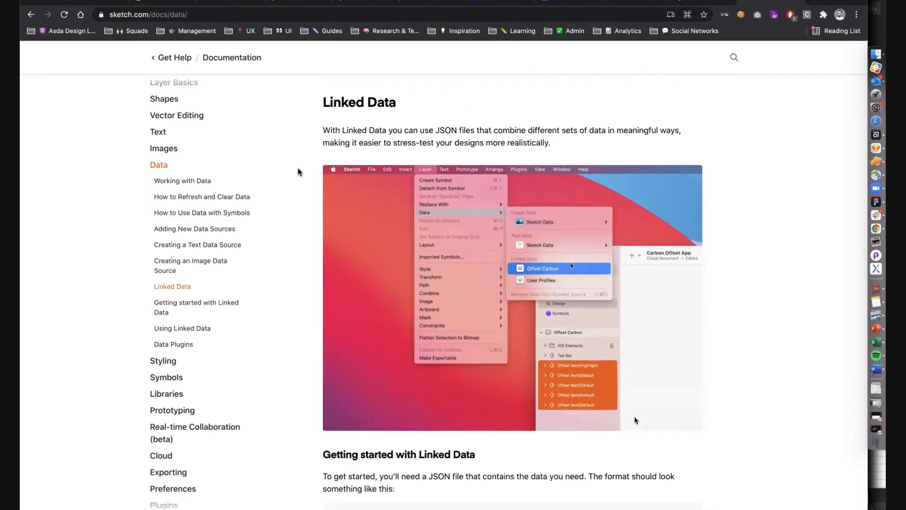
scroll(298, 172, "down", 10)
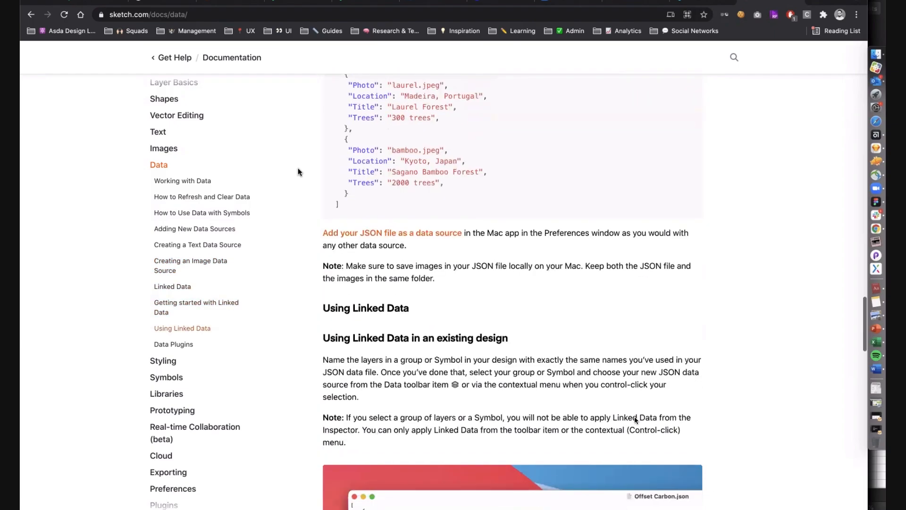
scroll(298, 171, "down", 4)
scroll(299, 172, "up", 7)
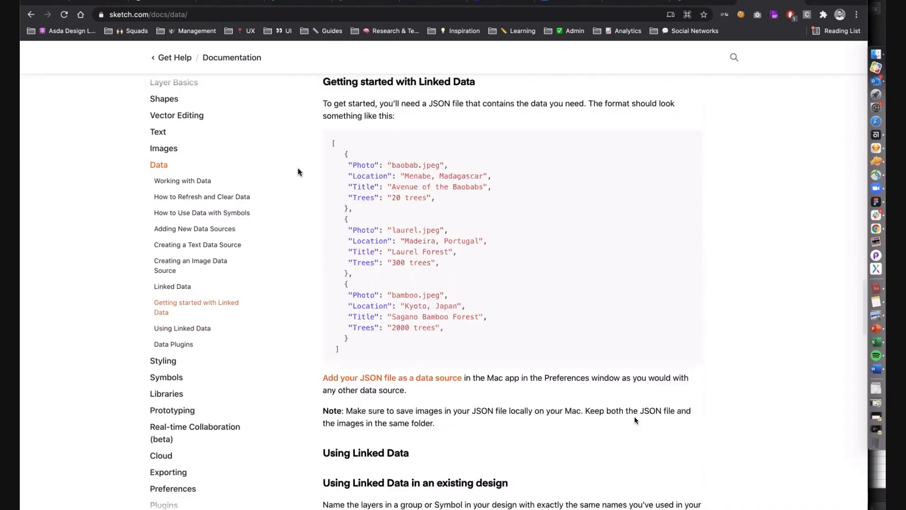
scroll(298, 172, "up", 1)
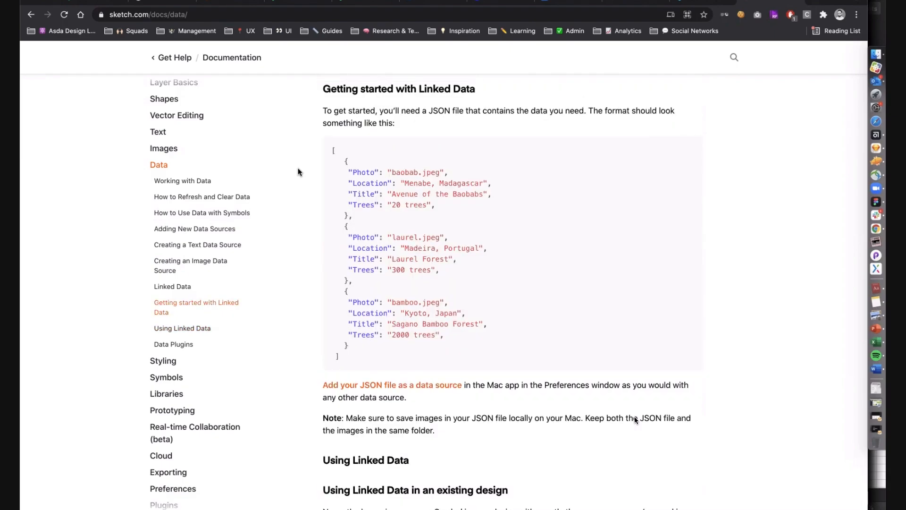
scroll(299, 169, "up", 1)
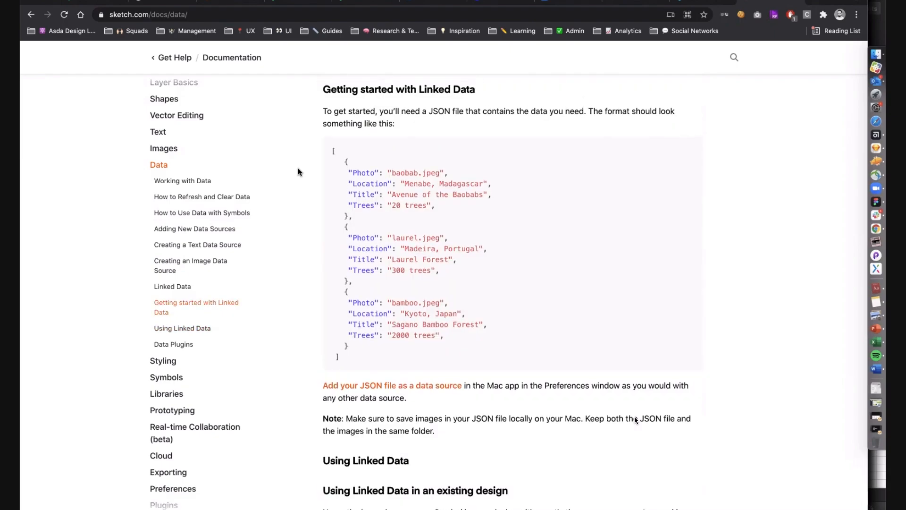
scroll(299, 171, "up", 10)
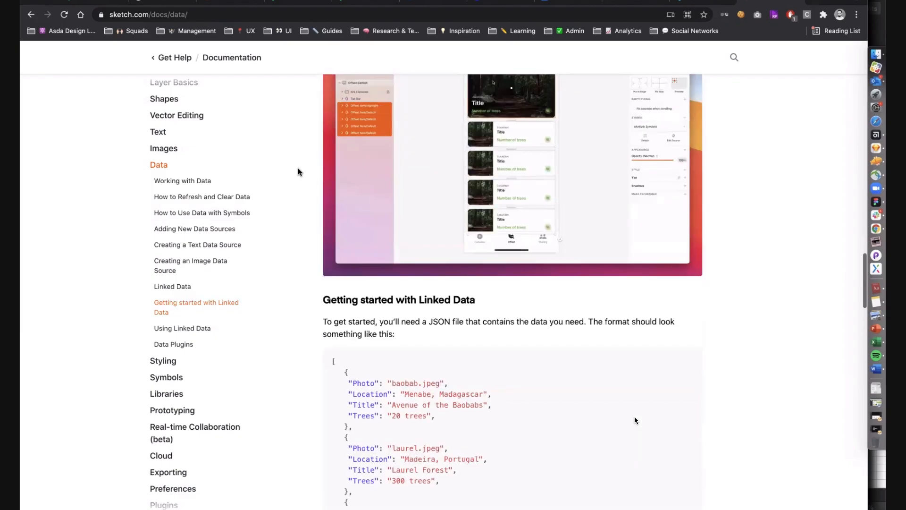
scroll(298, 172, "down", 1)
scroll(298, 172, "up", 1)
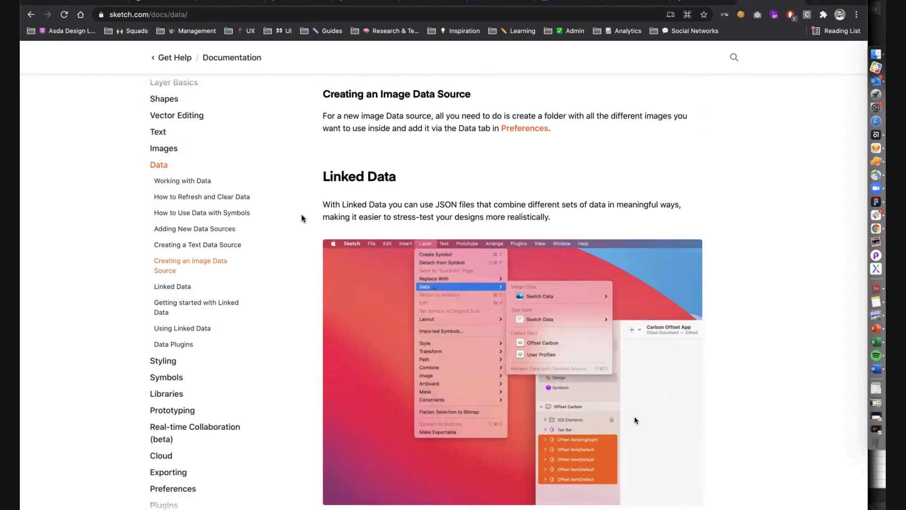
scroll(302, 215, "down", 1)
scroll(302, 215, "down", 10)
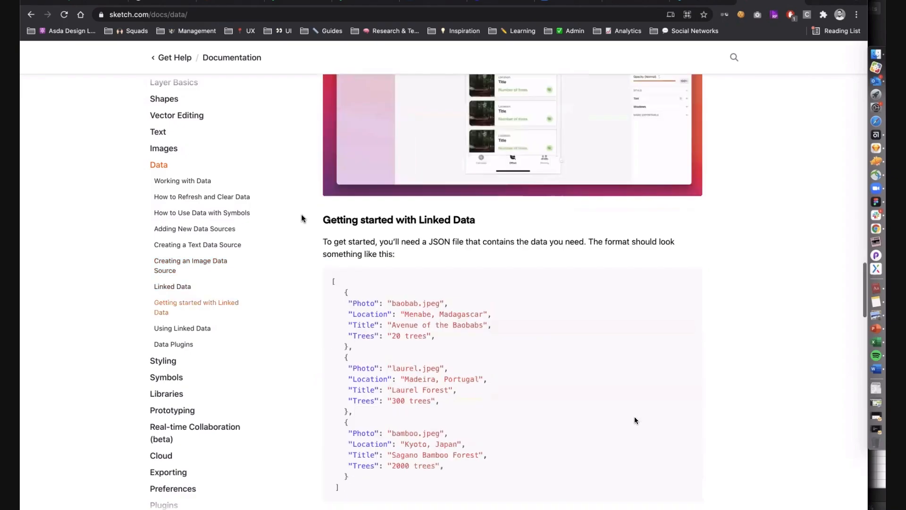
- Read how to use Linked Data in an existing design and on a blank canvas, plus the Data Plugins section
scroll(301, 214, "down", 5)
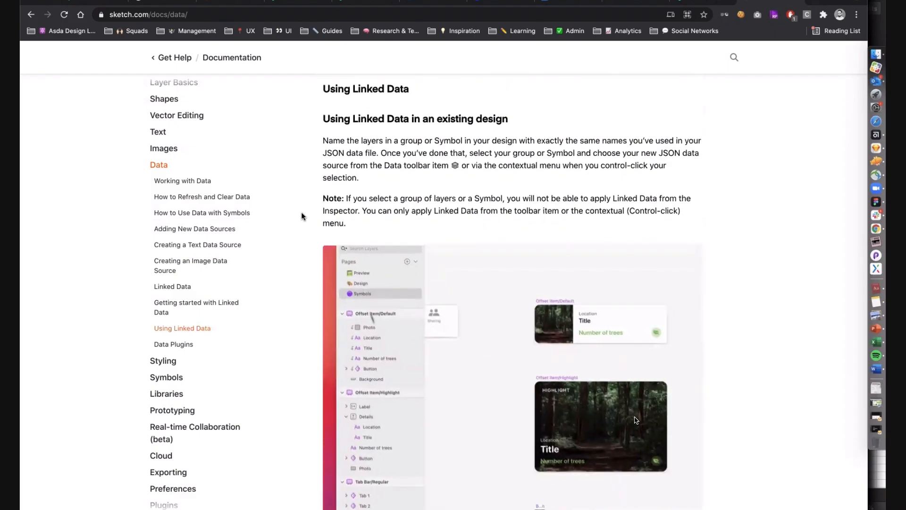
scroll(301, 210, "down", 1)
scroll(302, 213, "down", 8)
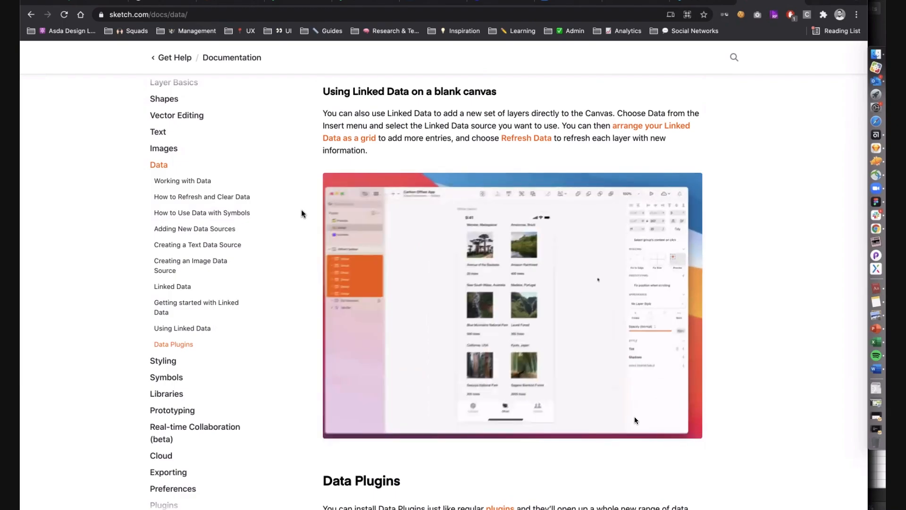
scroll(298, 255, "down", 1)
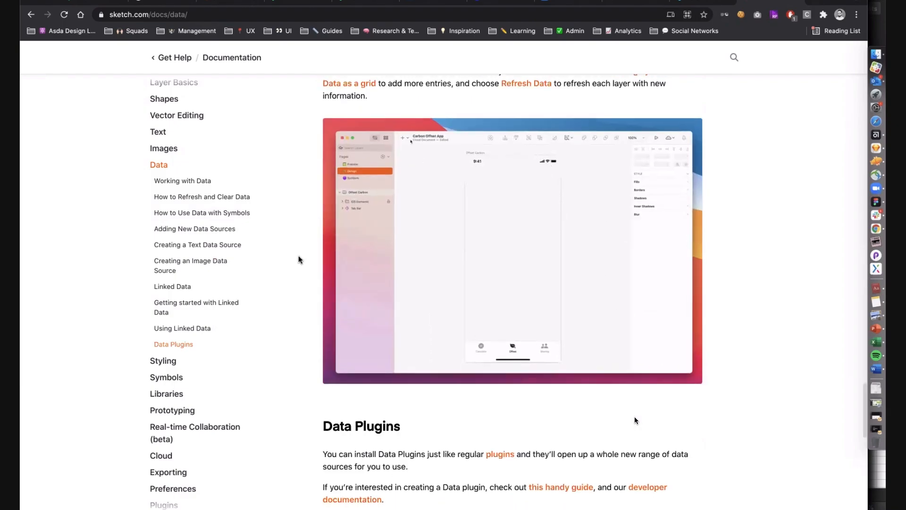
scroll(298, 256, "up", 1)
scroll(298, 256, "up", 1)
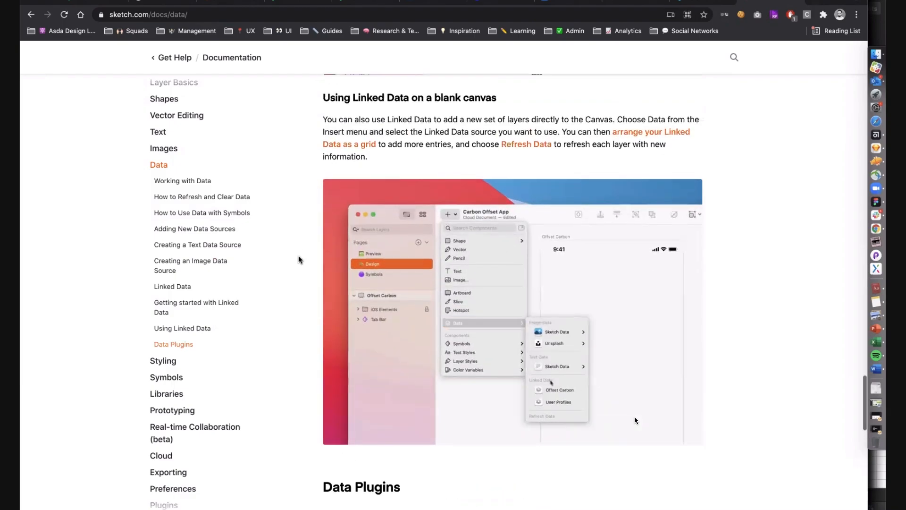
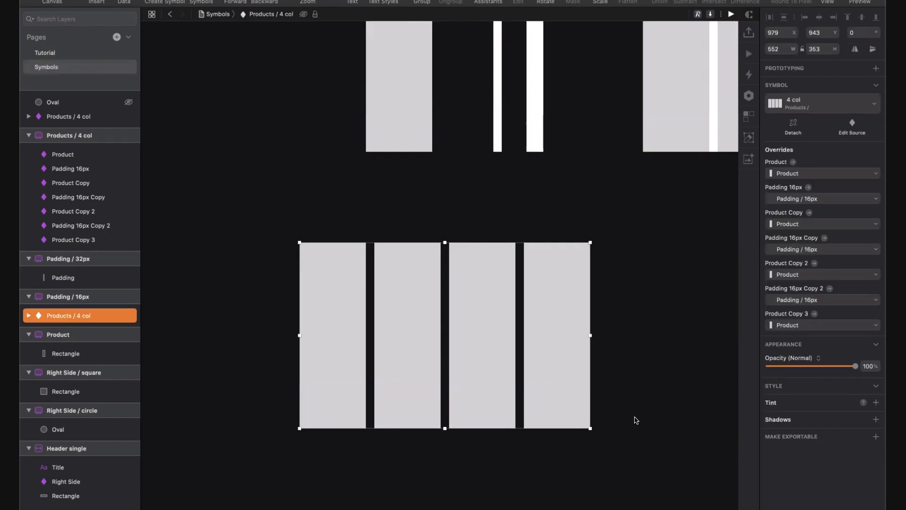
- Inspect the properties of the grey rectangle inside the Product symbol on the Symbols page
left_click(634, 417)
scroll(635, 417, "up", 4)
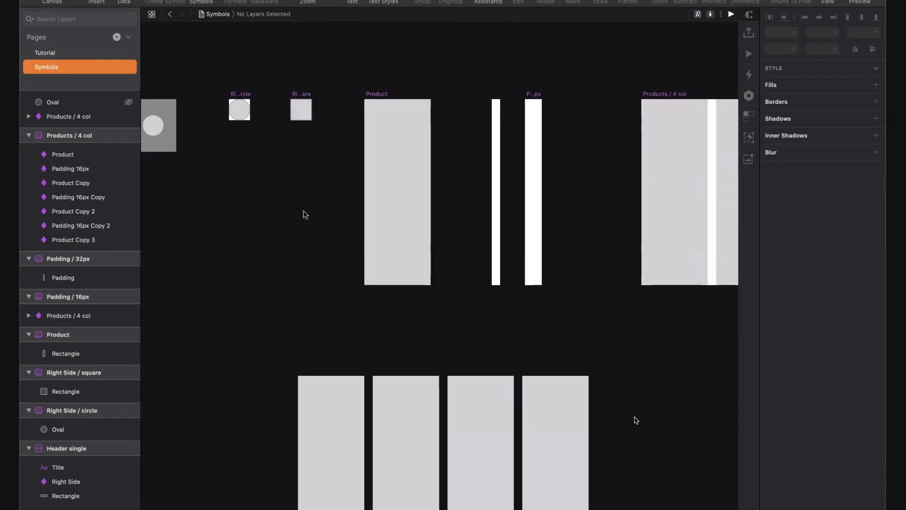
left_click(395, 199)
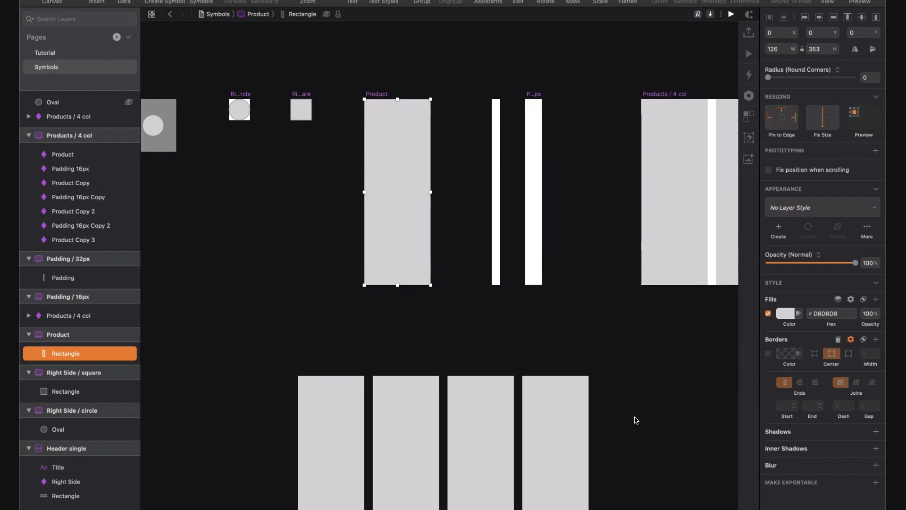
left_click(342, 98)
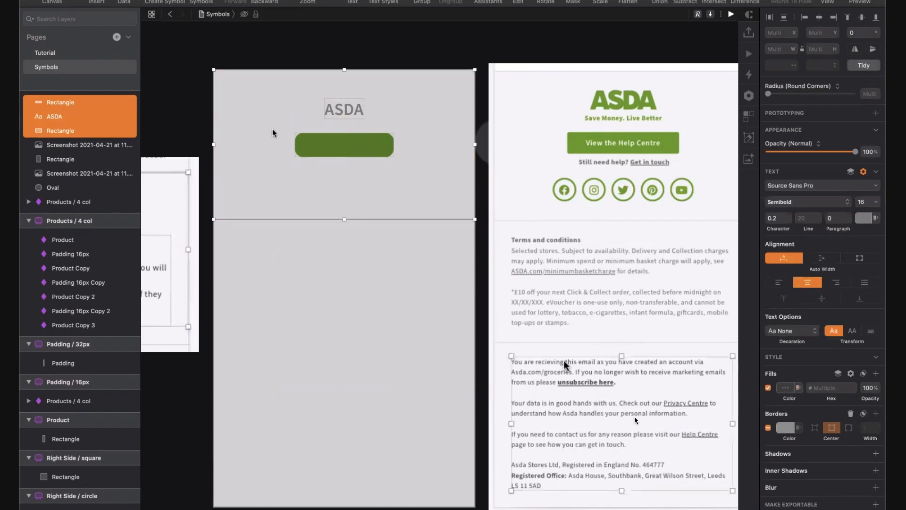
- Create a symbol named "Footer / Top" with No Layout from the selected ASDA text, green button and upper background rectangle
key("super+y")
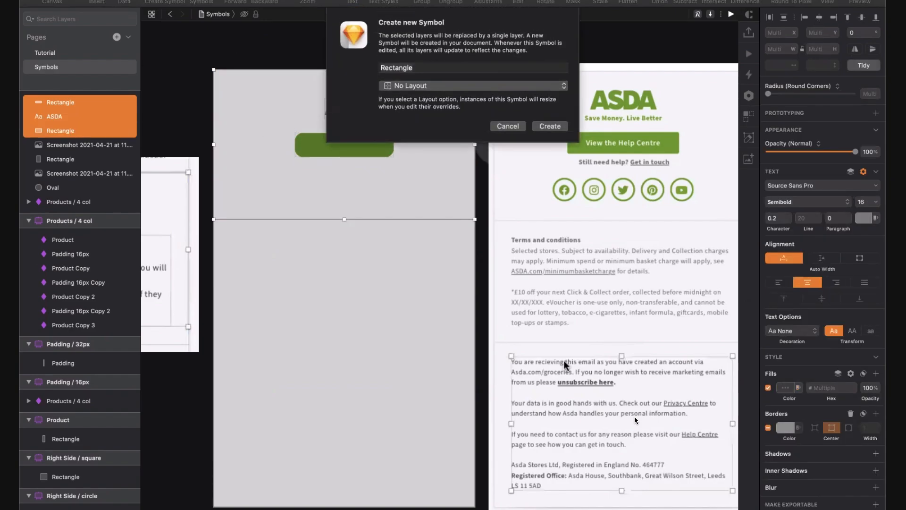
type("Footer / Top")
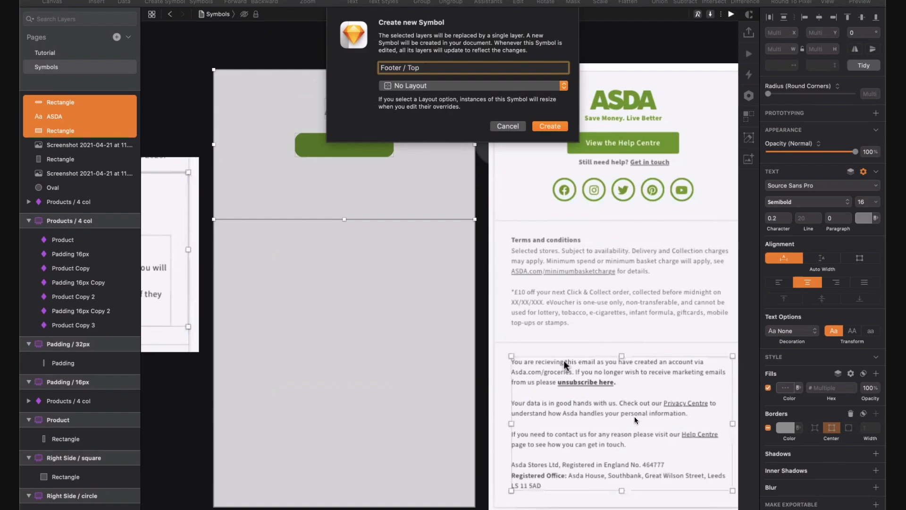
left_click(399, 87)
left_click(399, 86)
left_click(557, 127)
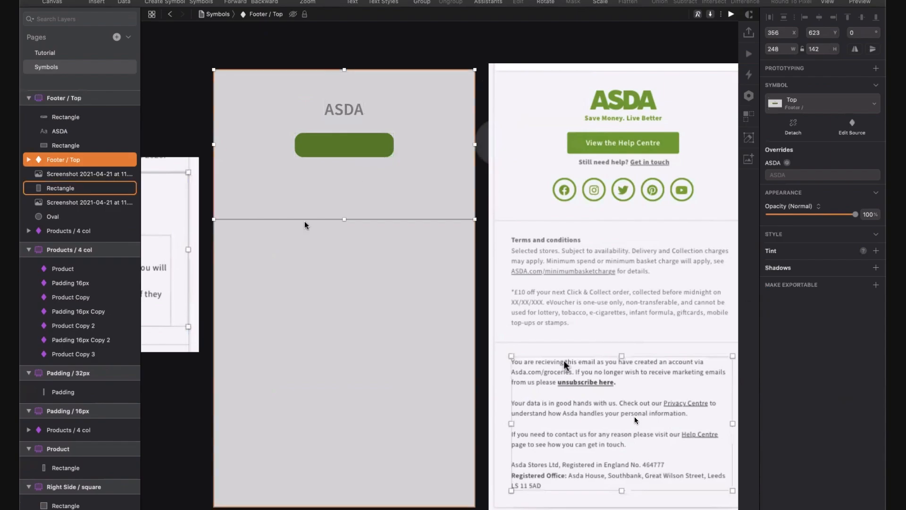
- Add a text layer reading "Ts Cs" on the grey background rectangle, just below the Footer / Top symbol
scroll(486, 142, "down", 3)
scroll(486, 142, "left", 2)
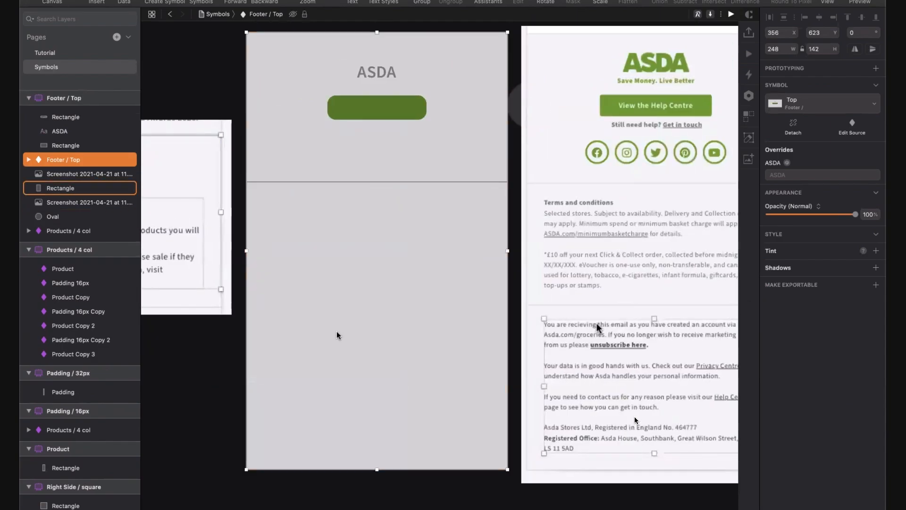
left_click(328, 318)
key("t")
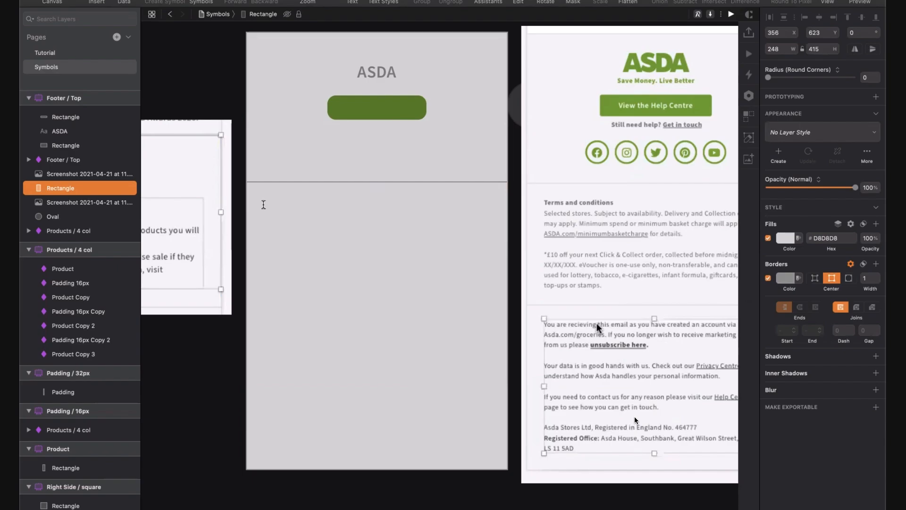
left_click(264, 204)
type("Ts Cs")
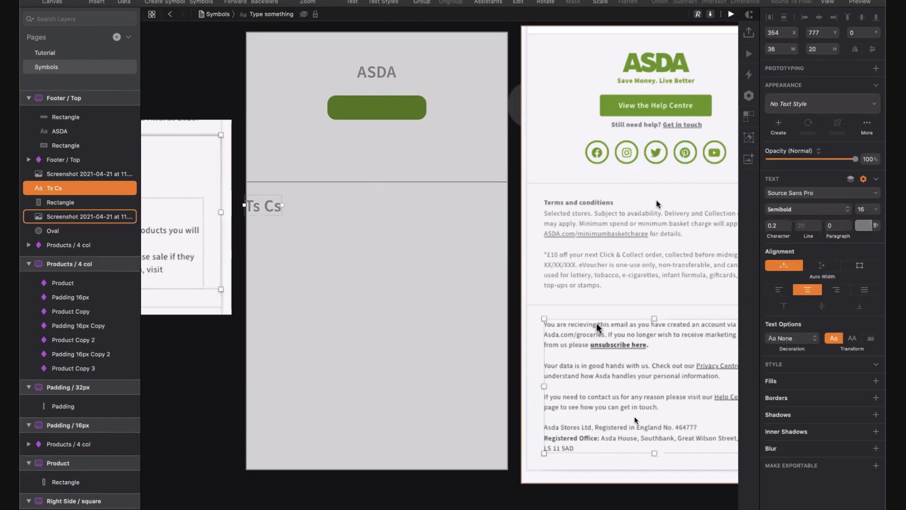
- Left-align the "Ts Cs" text, make it an auto-height box about 217 wide, and position it at about X 371, Y 779
left_click(778, 290)
left_click_drag(259, 209, 490, 204)
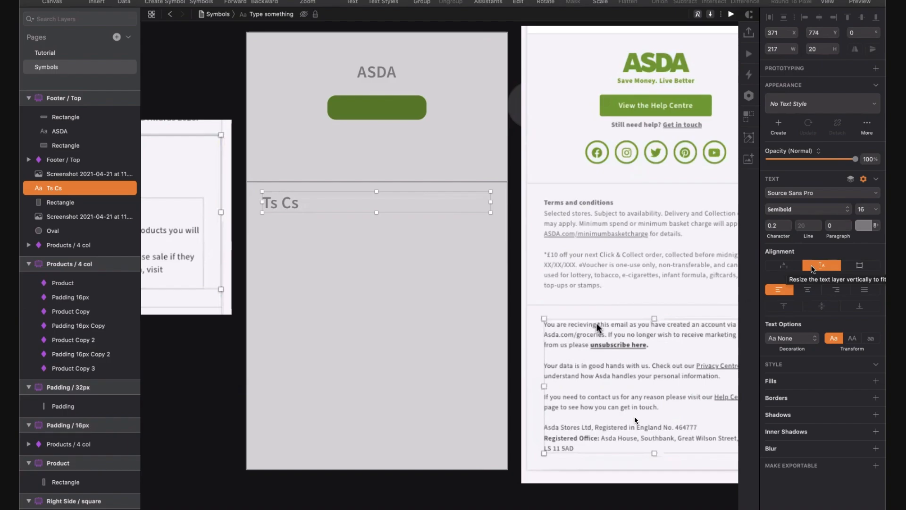
key("Down")
key("Down")
key("Down")
key("Down")
key("Down")
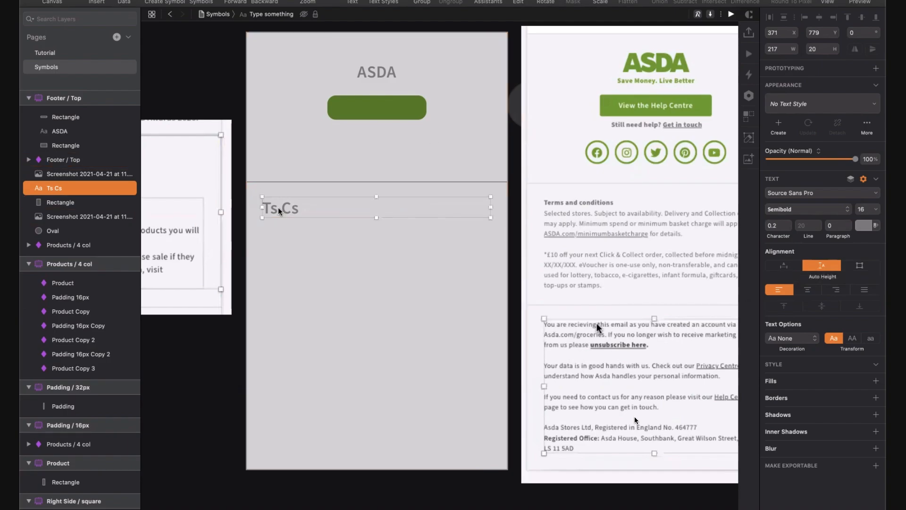
- Append "Short" to the "Ts Cs" text layer, separated from the heading by an empty line
key("Return")
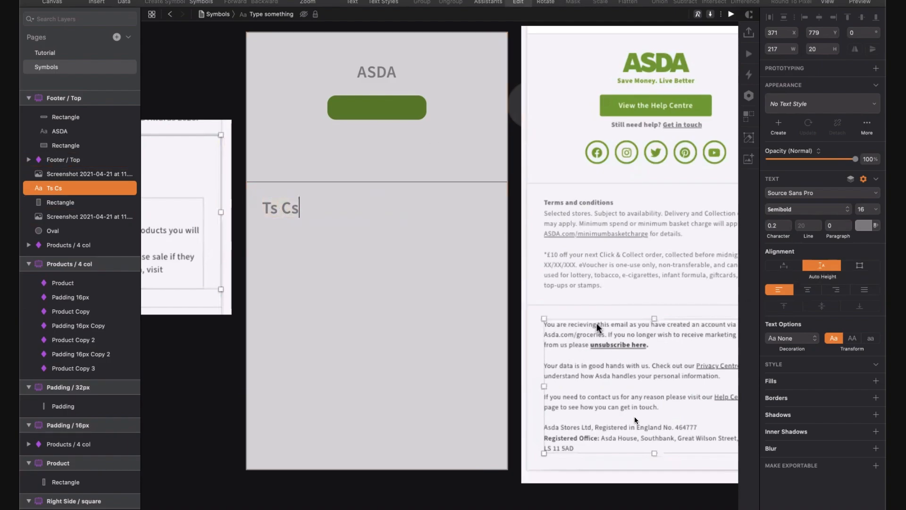
type("Short")
key("Escape")
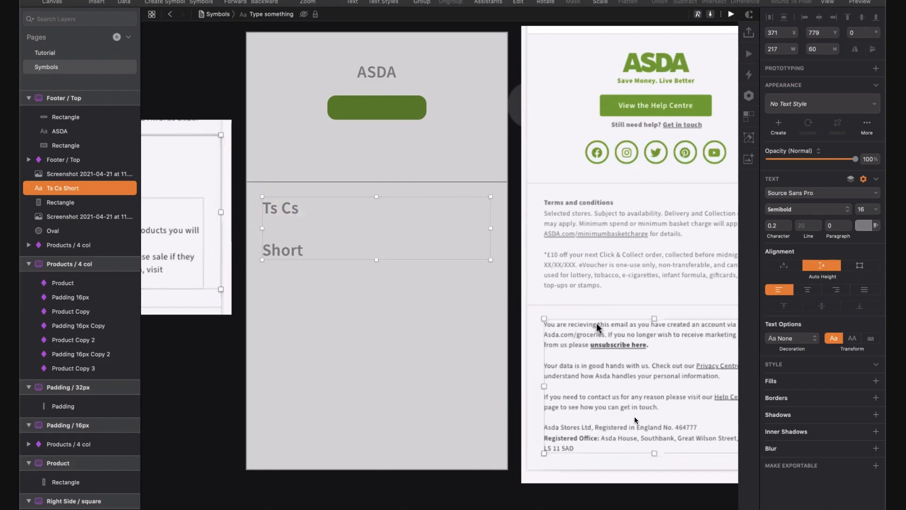
- Create a symbol named "Ts Cs / Short" with No Layout from the terms text layer
key("super+alt+k")
key("Right")
key("alt+Left")
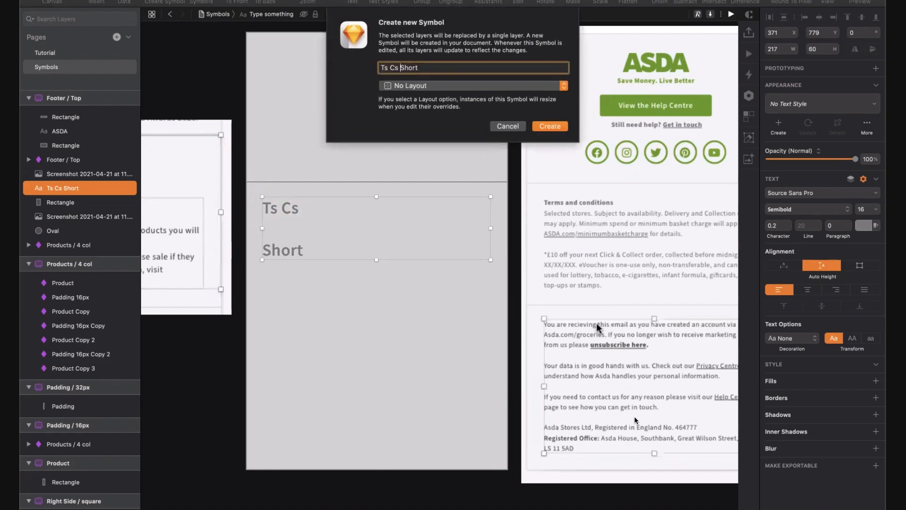
type("/")
key("Return")
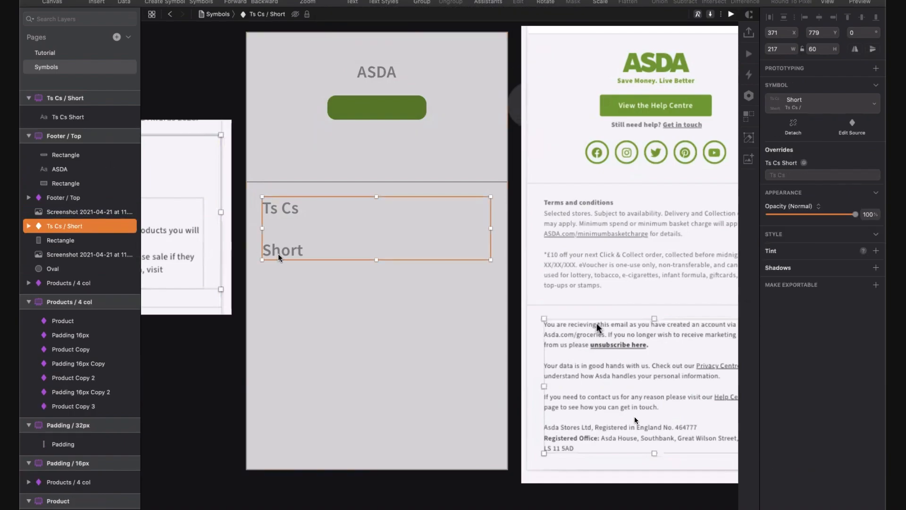
- Duplicate the Ts Cs / Short instance below the original at X 371, Y 869 and detach the copy from its symbol
left_click_drag(278, 254, 279, 348)
right_click(279, 350)
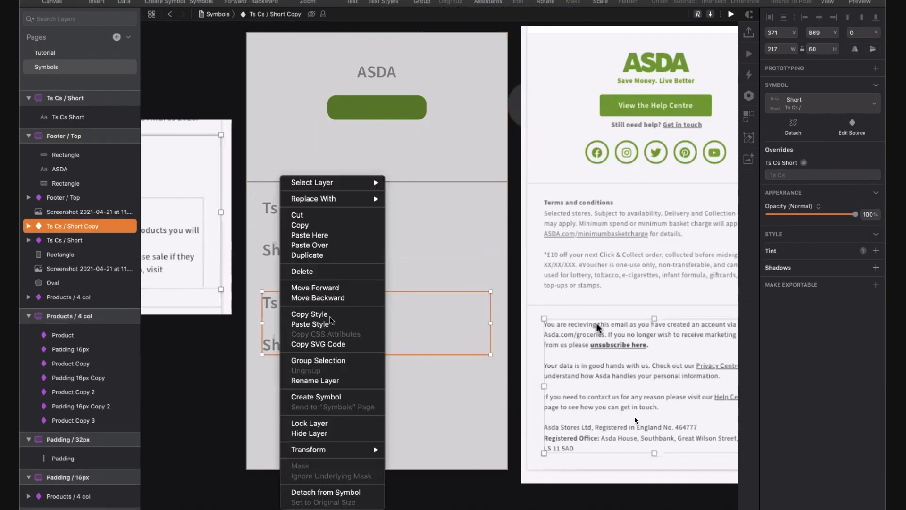
left_click(326, 491)
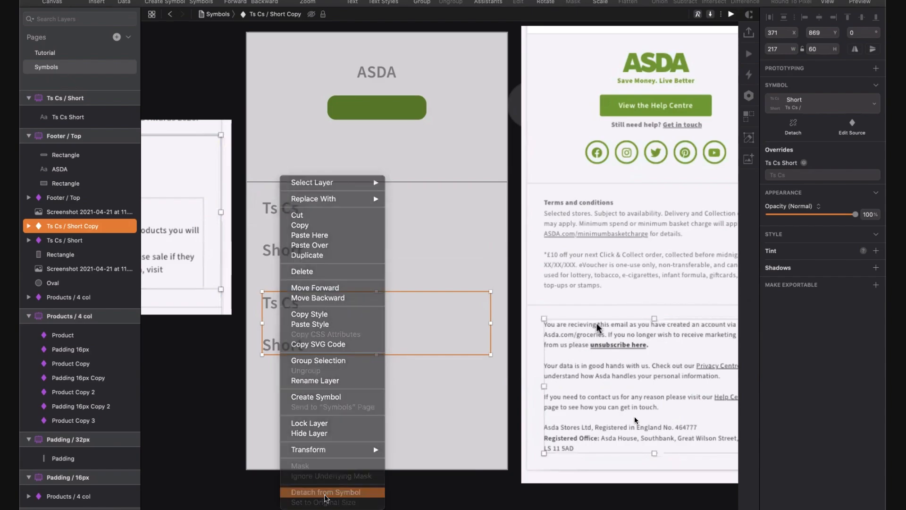
- Replace "Short" in the detached copy with four lines of "Long" followed by a line reading "LongLongLong"
double_click(285, 338)
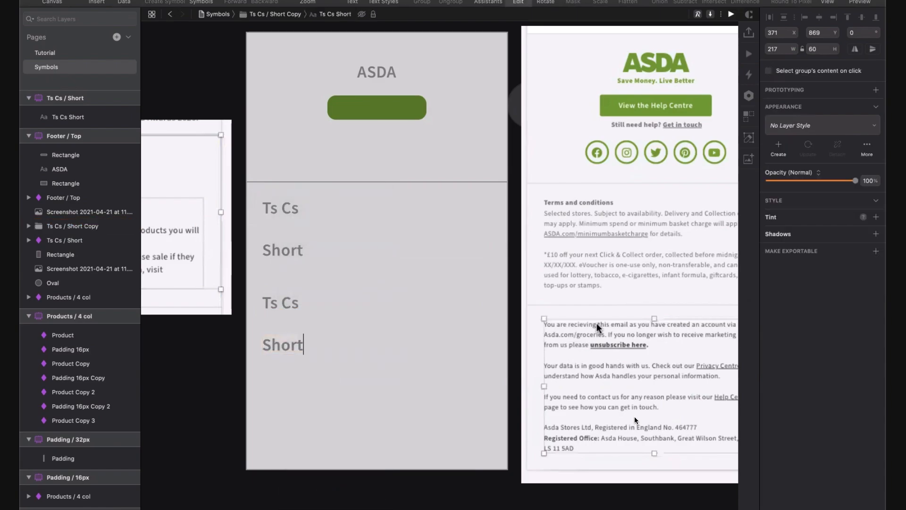
type("Long")
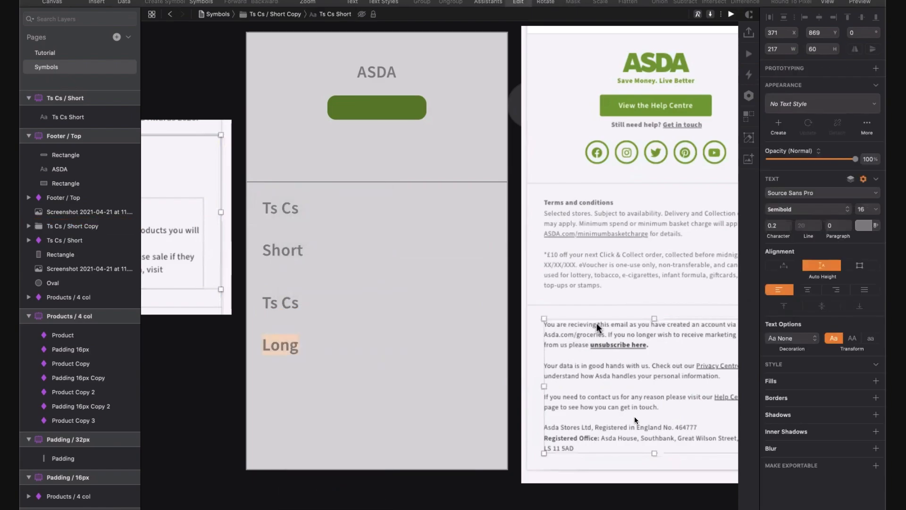
key("Return")
key("Return")
type("LongLongLong")
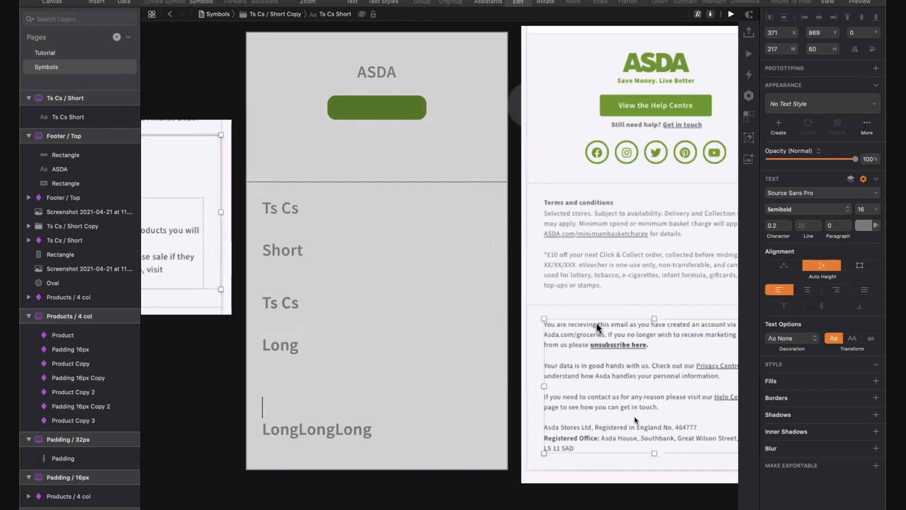
key("super+v")
key("Up")
key("super+v")
key("Up")
type("Long")
key("Up")
key("Escape")
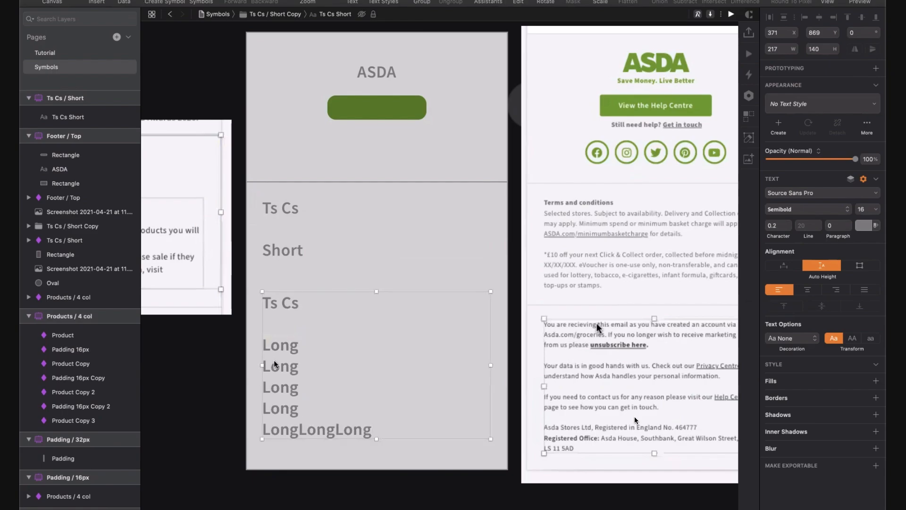
- Create a symbol named "Ts Cs / Long" with Top to Bottom Layout from the long terms text layer
left_click(161, 1)
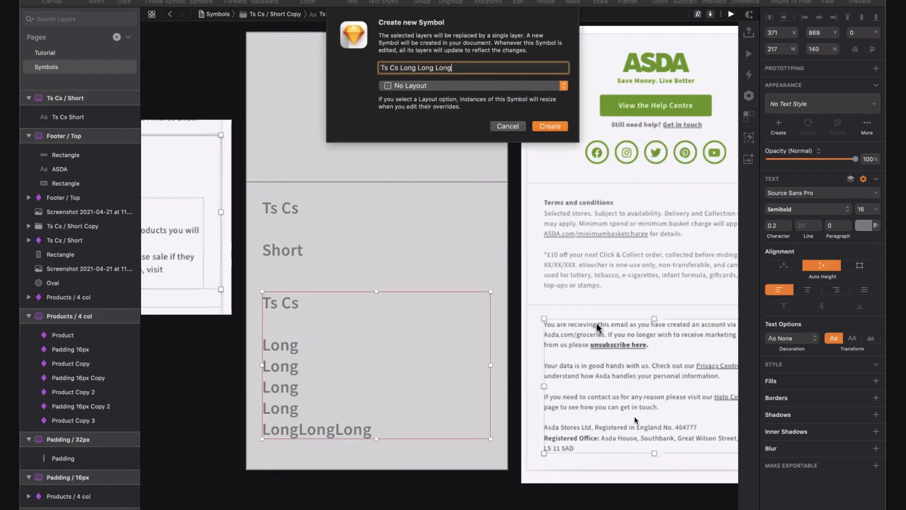
key("shift+alt+Left")
key("shift+alt+Left")
key("shift+alt+Left")
type("/ Long")
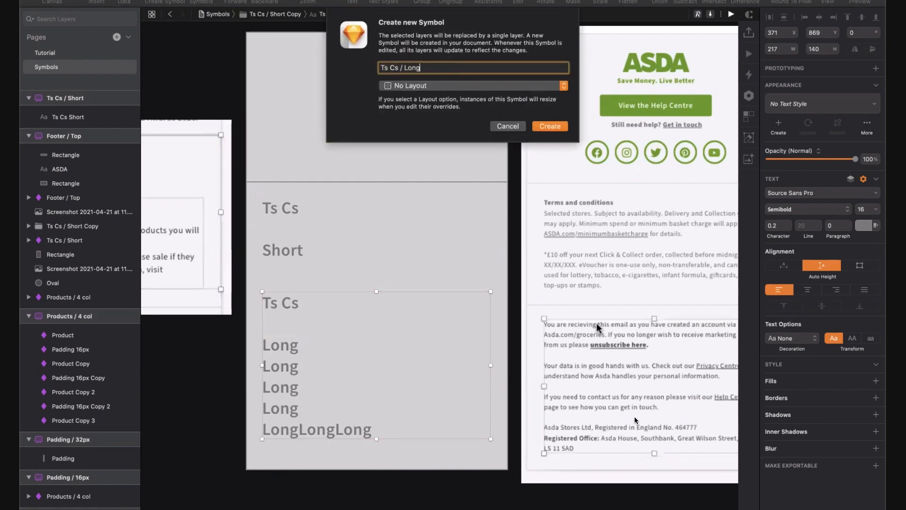
left_click(471, 86)
left_click(423, 144)
left_click(556, 128)
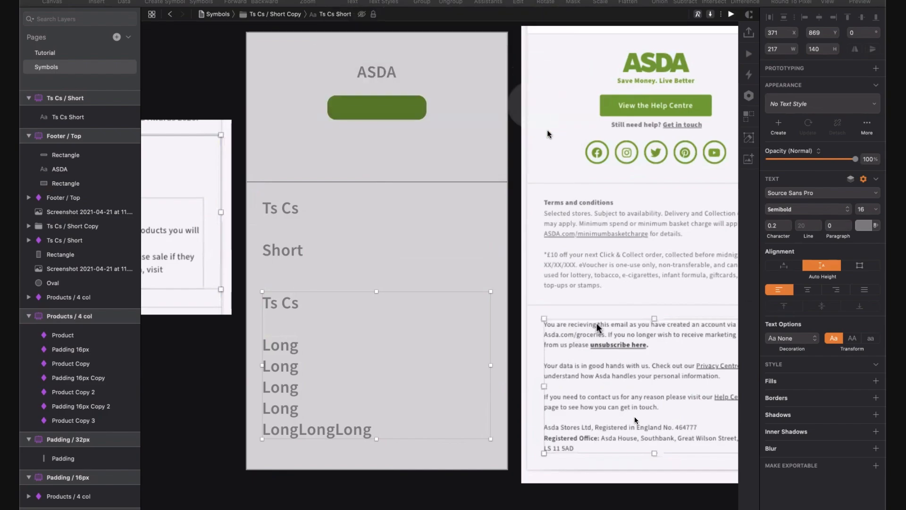
- Set the Ts Cs / Short symbol source's layout to Vertical and return to its instance in the footer
left_click(278, 252)
double_click(278, 253)
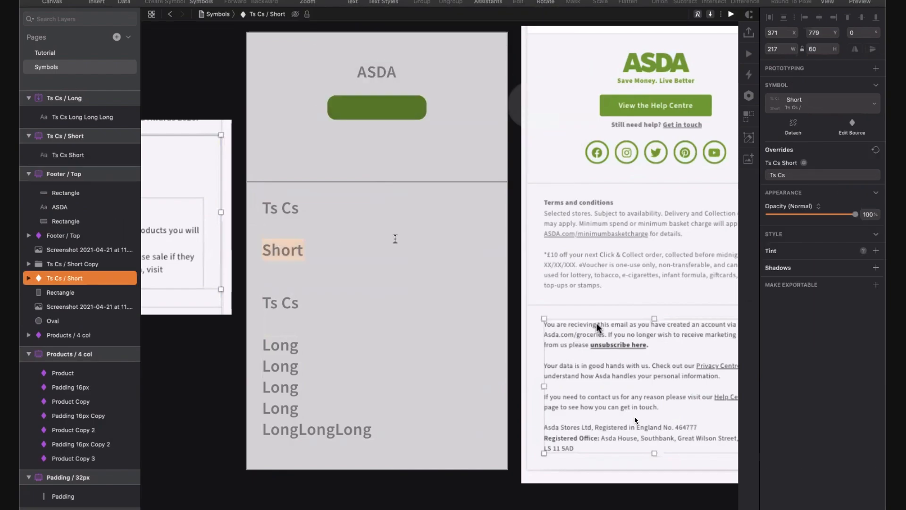
left_click(843, 134)
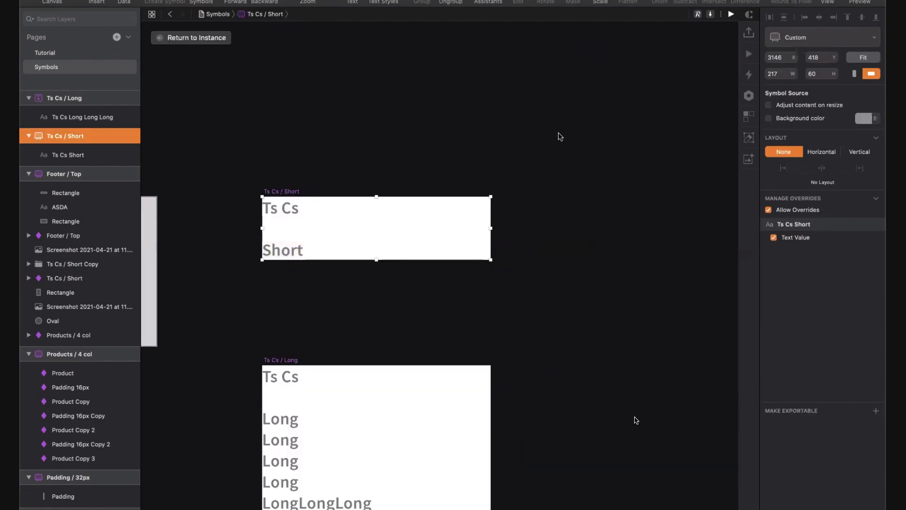
left_click(856, 154)
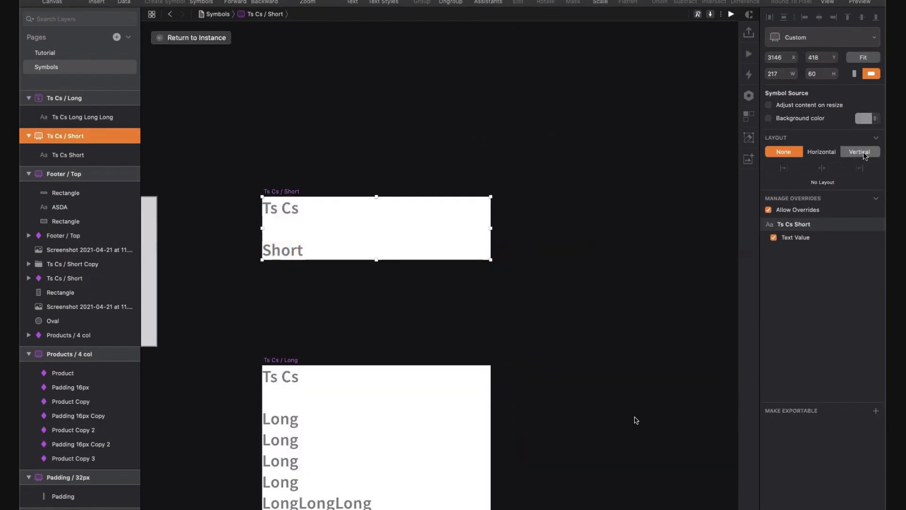
left_click(571, 147)
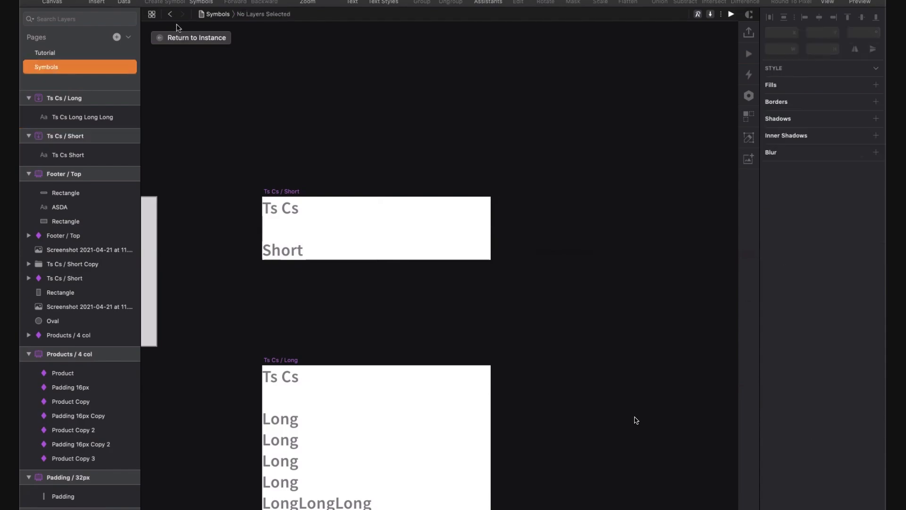
left_click(179, 37)
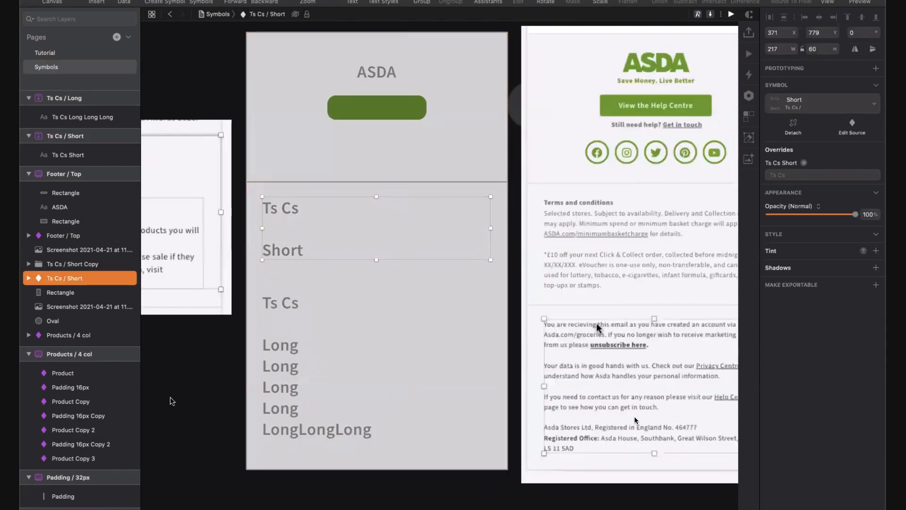
- Move the long terms text group off the grey footer background to X 125, Y 869
left_click(172, 399)
scroll(172, 400, "down", 4)
scroll(172, 400, "left", 4)
left_click(361, 306)
left_click_drag(363, 305, 104, 306)
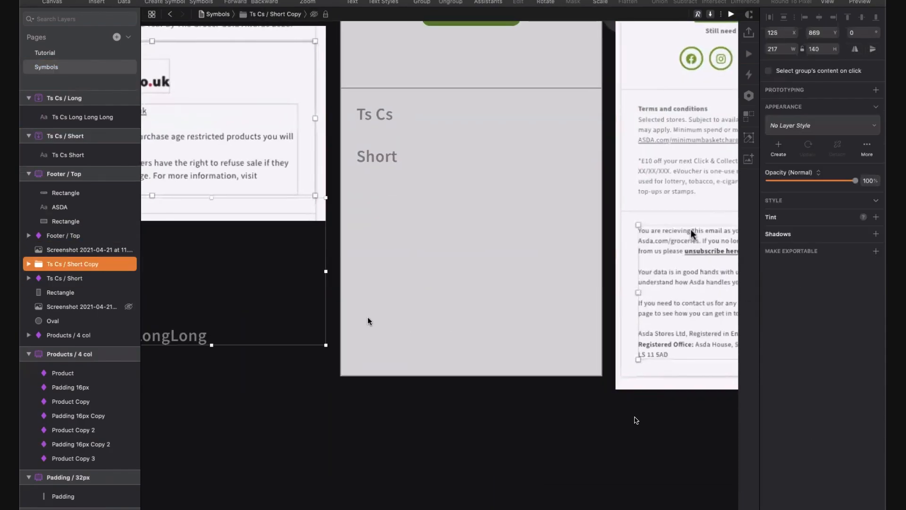
- Add a "Footer blurb" text box about 217 × 128 below the short terms and make it a No Layout symbol named "Footer blurb"
scroll(423, 346, "right", 3)
scroll(423, 346, "up", 1)
key("r")
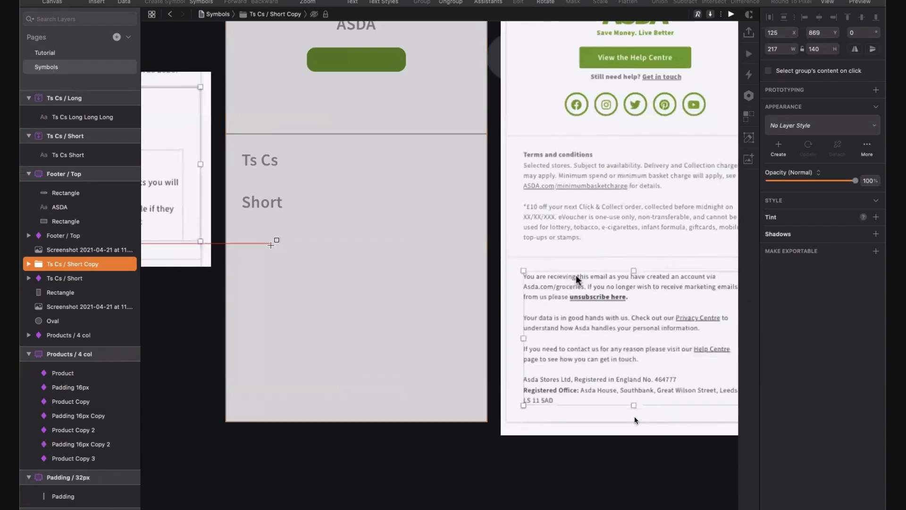
left_click_drag(242, 267, 470, 401)
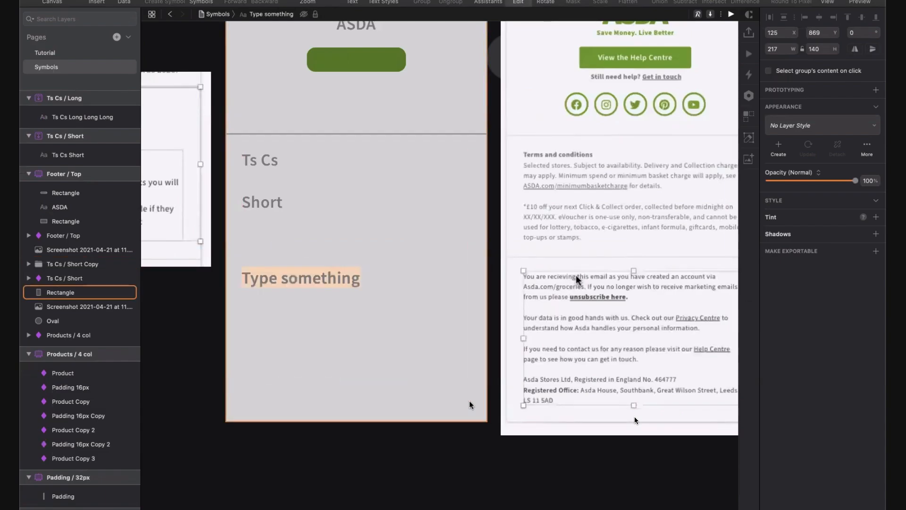
type("Footer blurb")
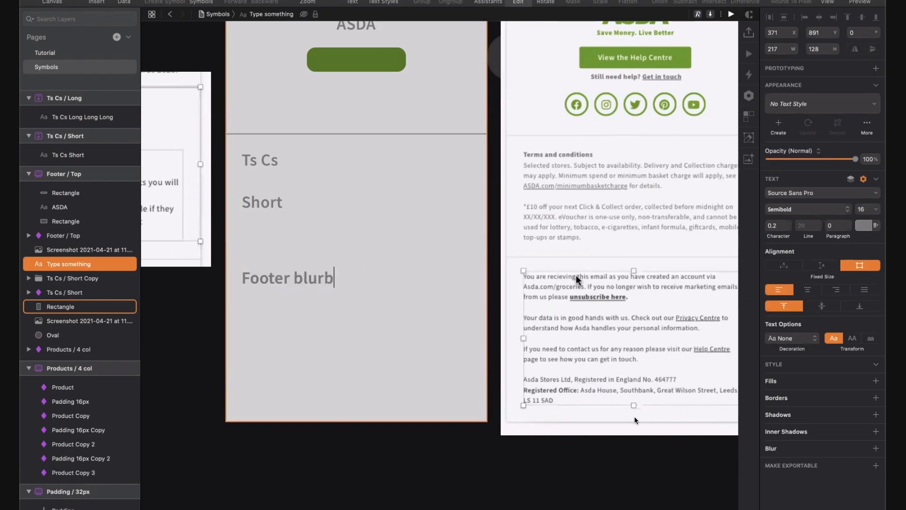
key("Escape")
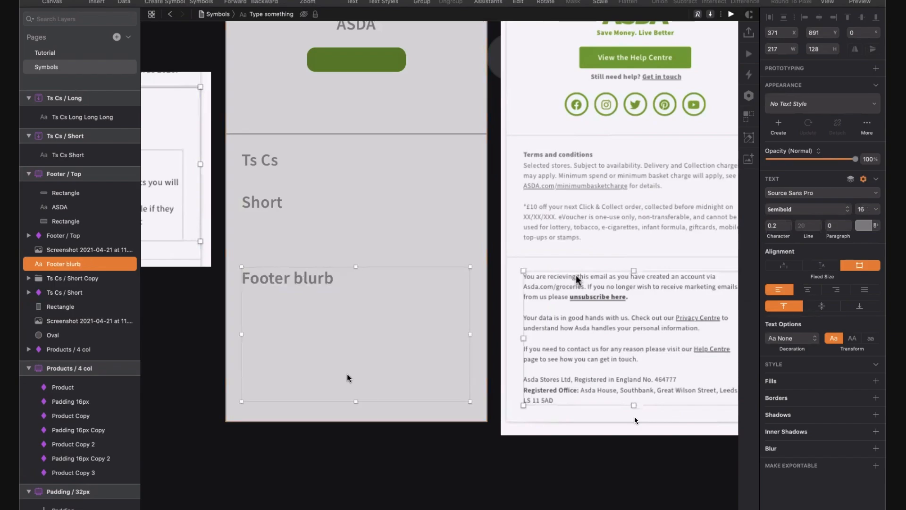
left_click(172, 2)
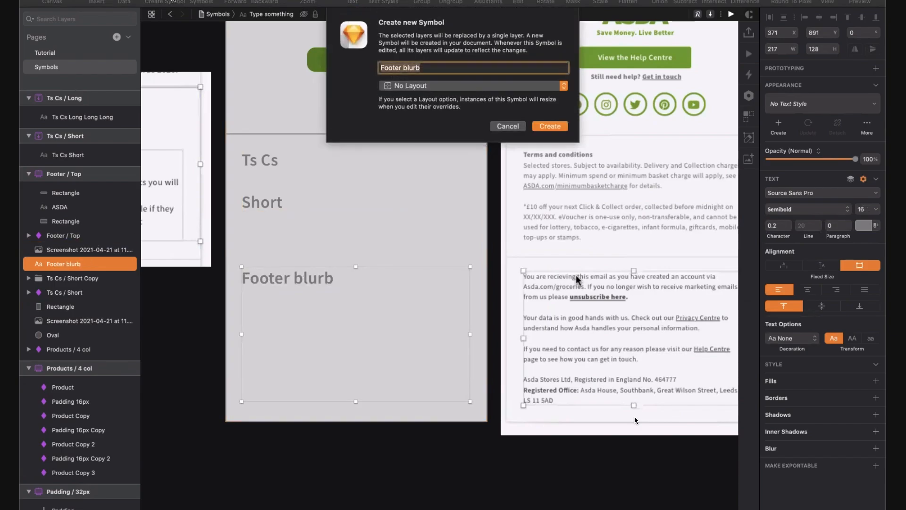
left_click(561, 128)
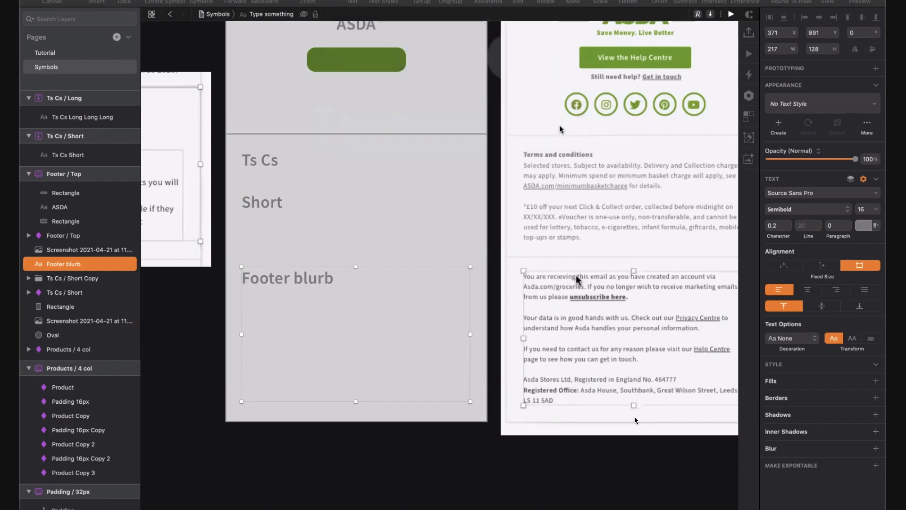
- Combine the Footer / Top, Ts Cs / Short and Footer blurb instances into a symbol named "FOOTER" with Top to Bottom Layout
key("super+minus")
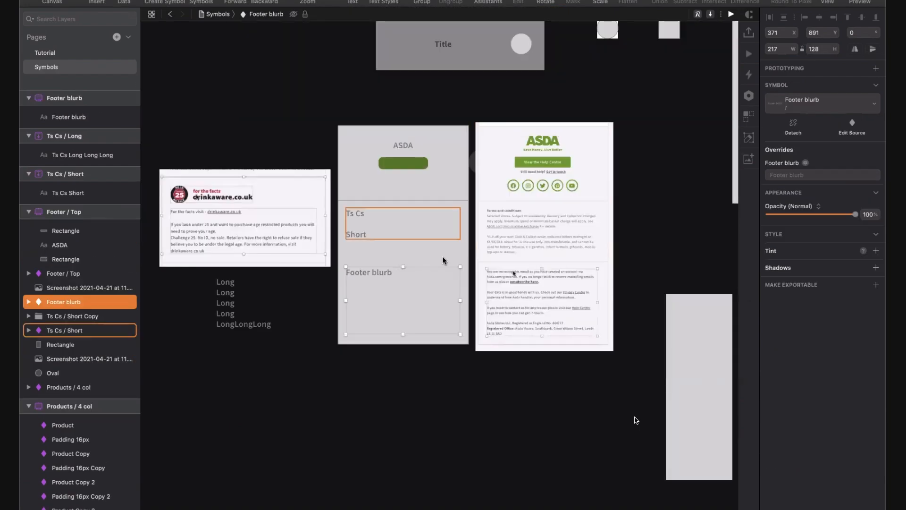
left_click(458, 347)
left_click(382, 259)
left_click(369, 236, "shift")
left_click(384, 160, "shift")
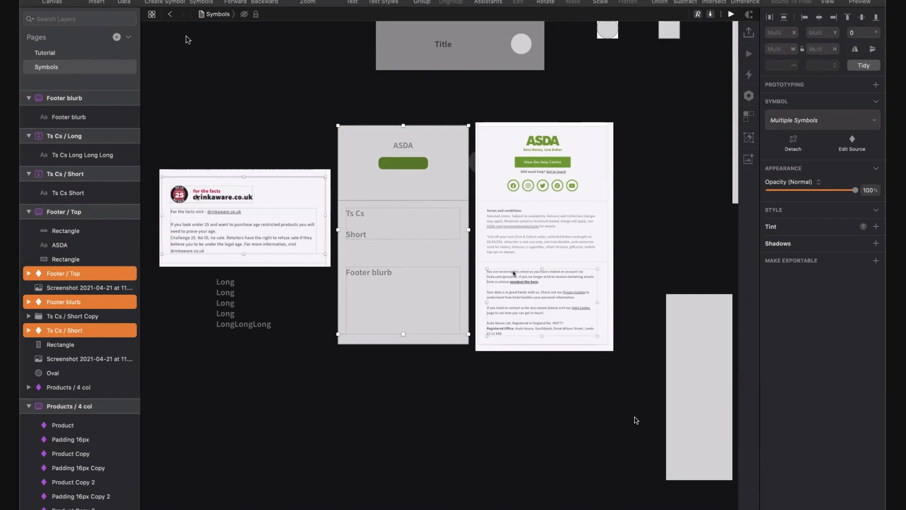
key("super+alt+k")
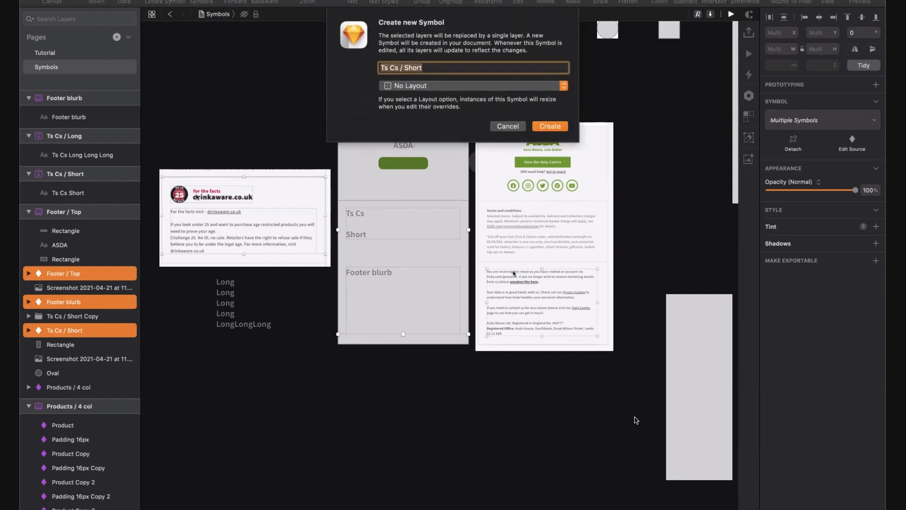
type("FOOTER")
left_click(423, 87)
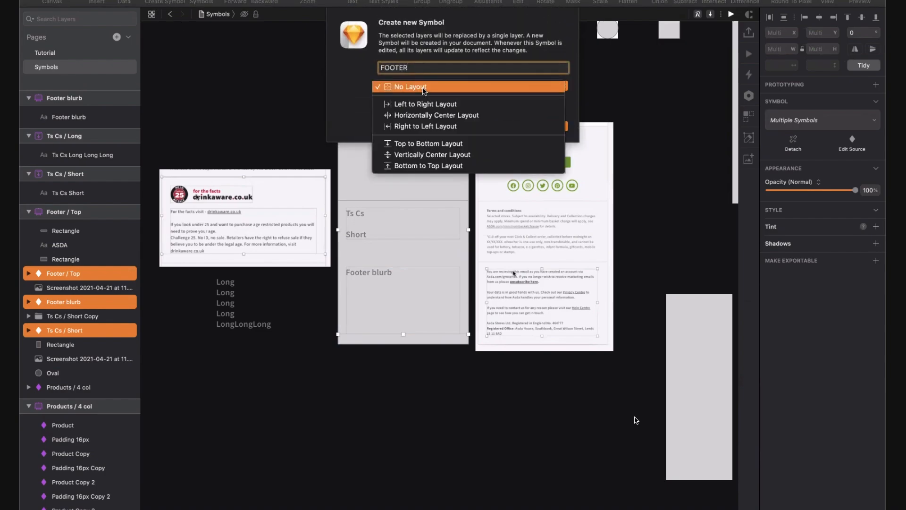
left_click(423, 144)
left_click(550, 126)
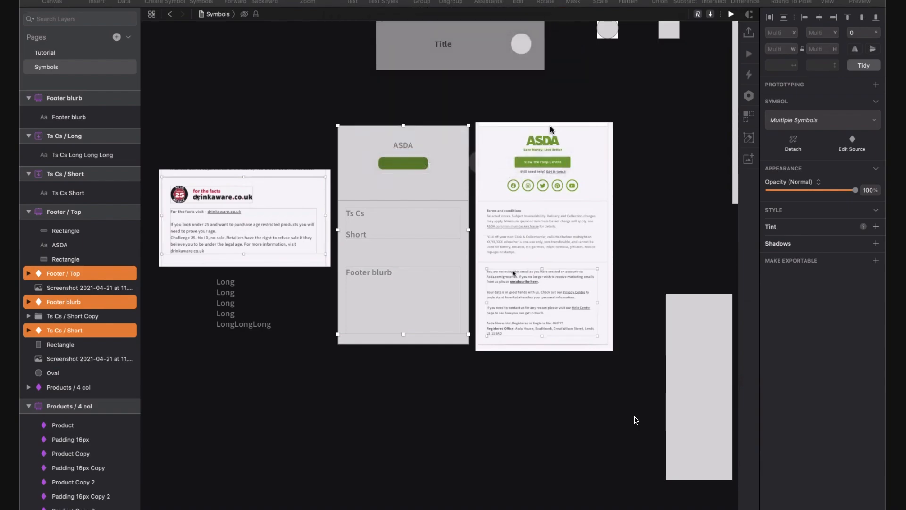
left_click_drag(392, 234, 362, 501)
scroll(362, 500, "down", 10)
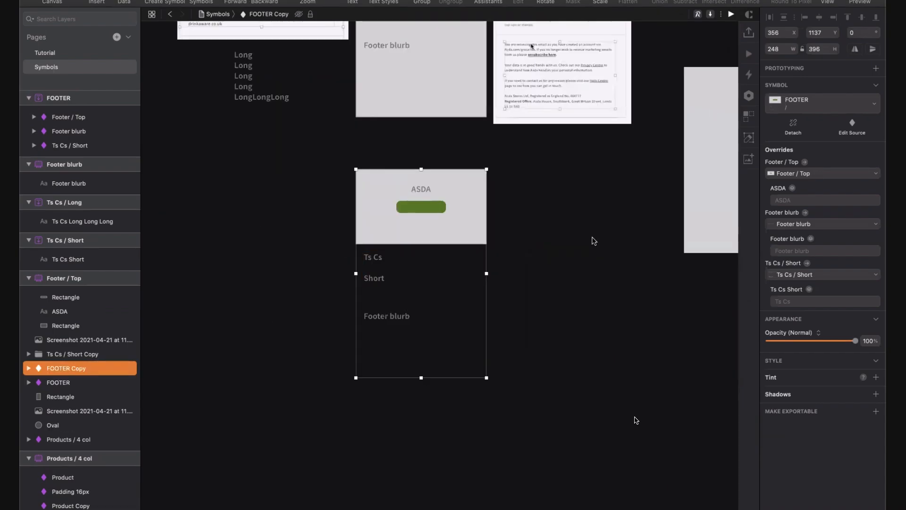
left_click(541, 292)
left_click(406, 255)
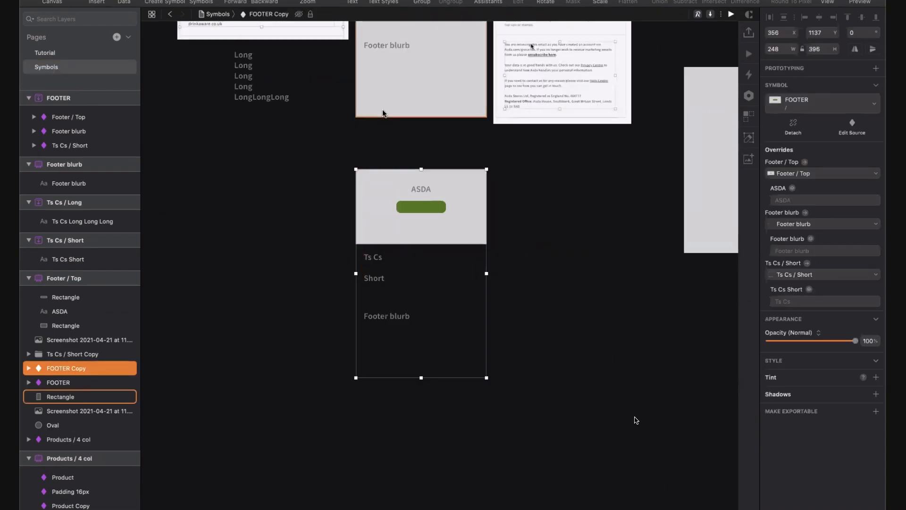
scroll(382, 110, "up", 3)
left_click(382, 114)
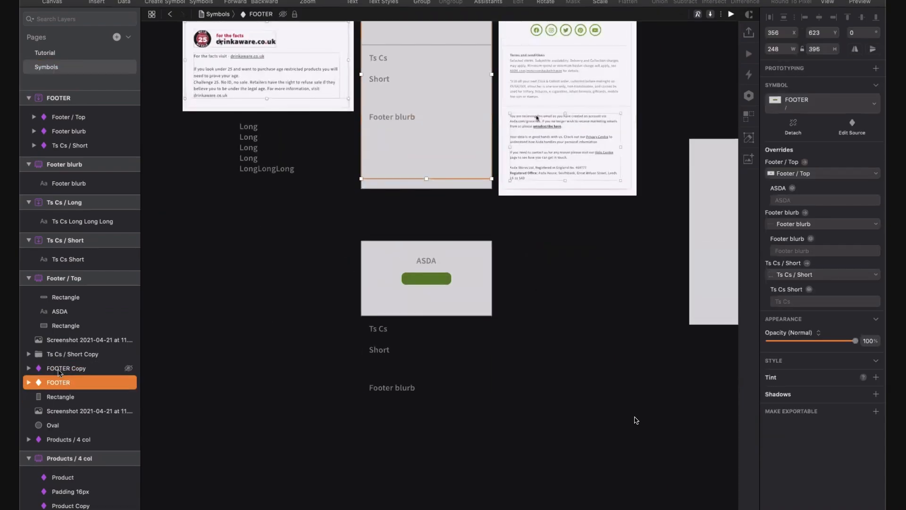
scroll(414, 111, "up", 1)
scroll(413, 112, "up", 4)
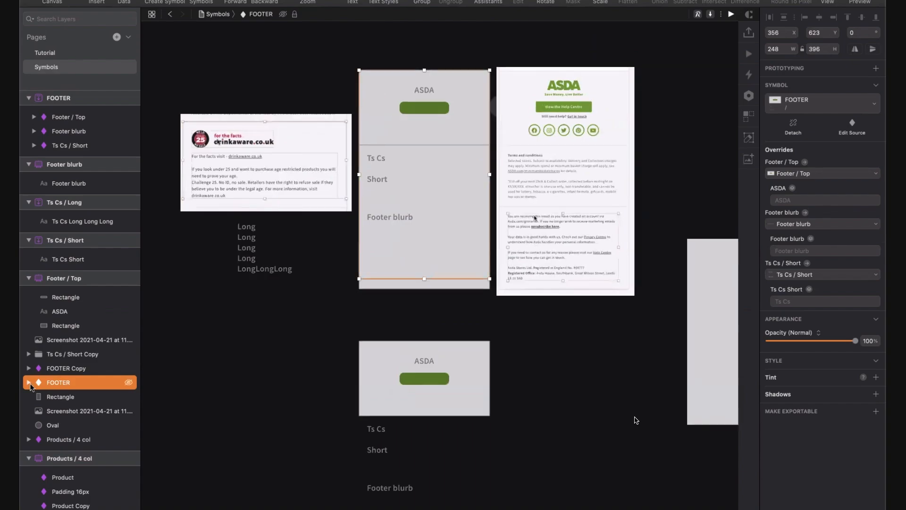
left_click(79, 367)
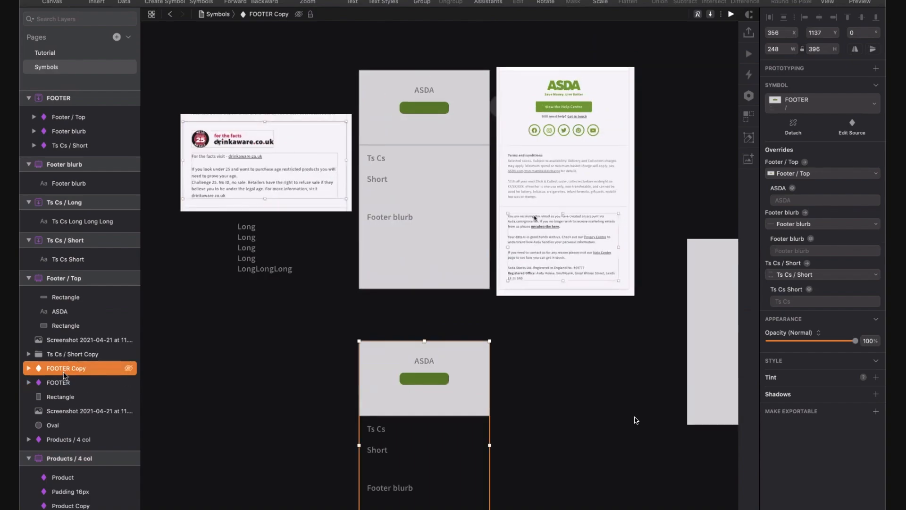
left_click(63, 382)
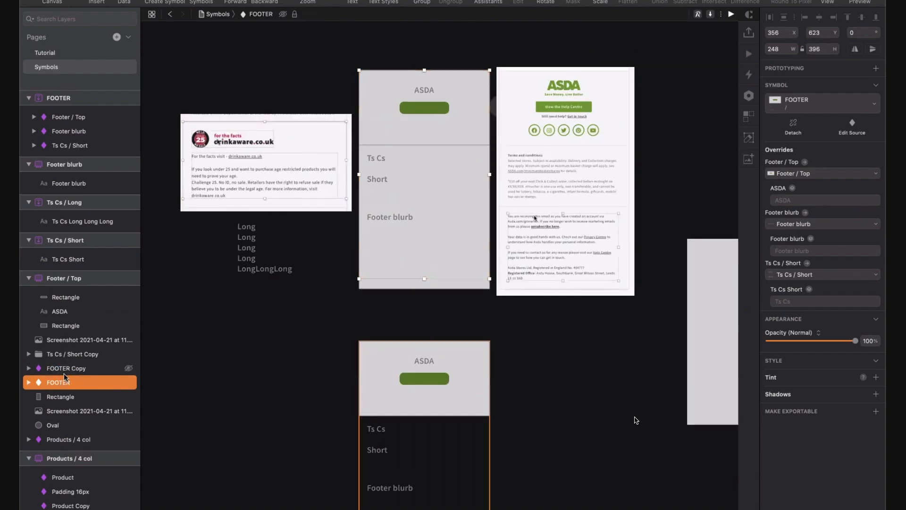
left_click(415, 365)
key("BackSpace")
- Insert a new instance of the document's FOOTER symbol below the footer mockup, and select the original FOOTER instance again
key("super+apostrophe")
type("footer")
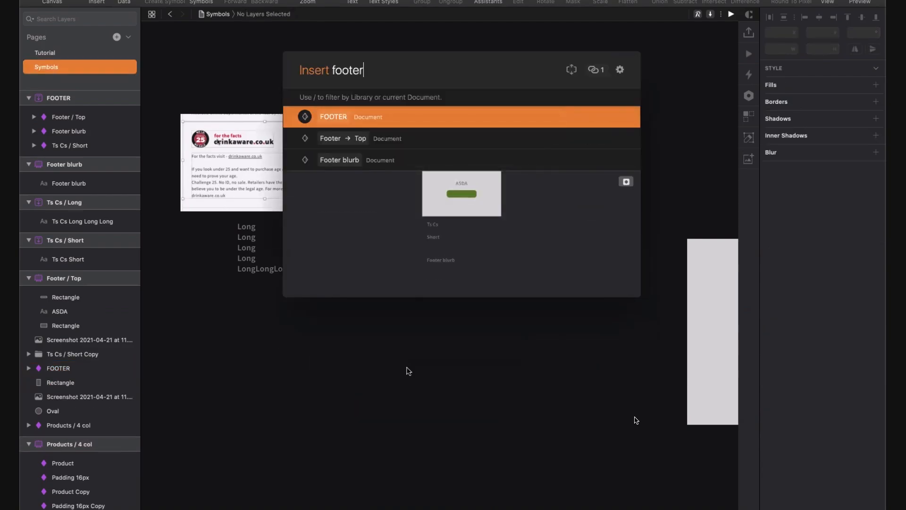
key("Return")
left_click(285, 358)
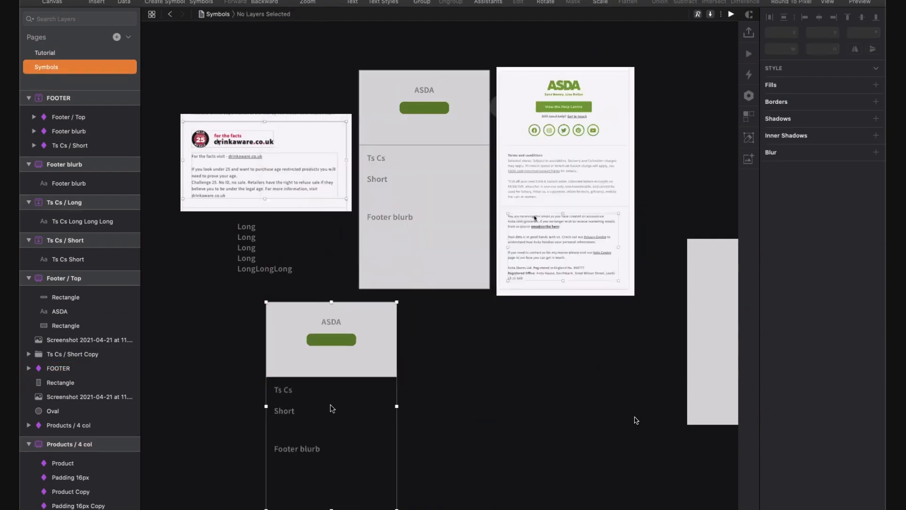
left_click(398, 211)
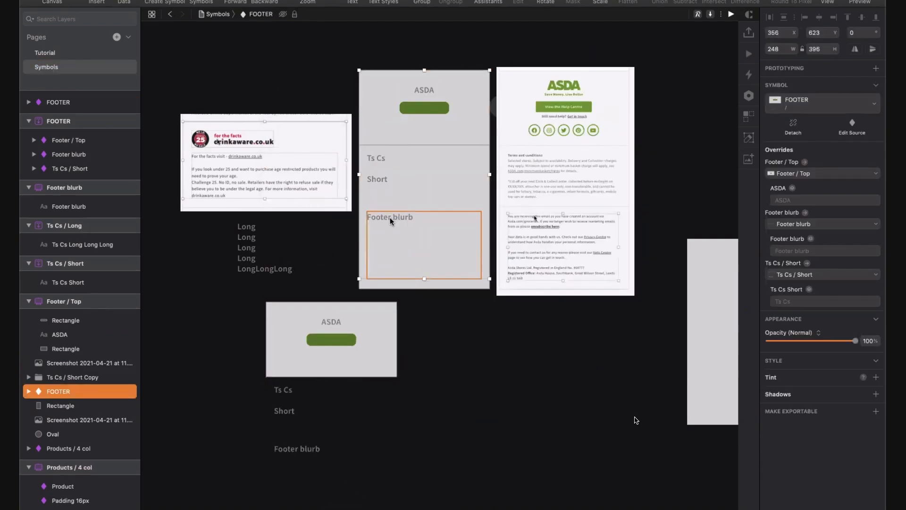
- Swap the Ts Cs / Short override of the lower FOOTER instance to the Ts Cs / Long symbol
left_click(389, 217)
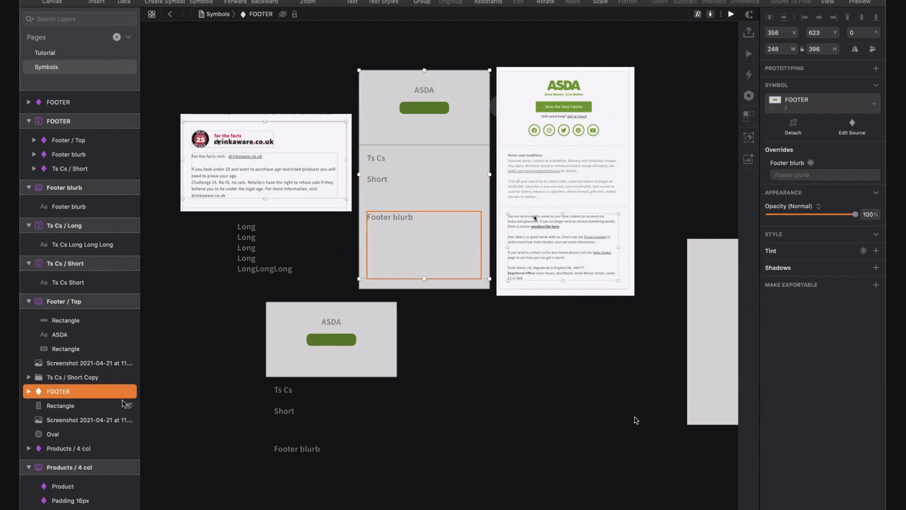
left_click(92, 418)
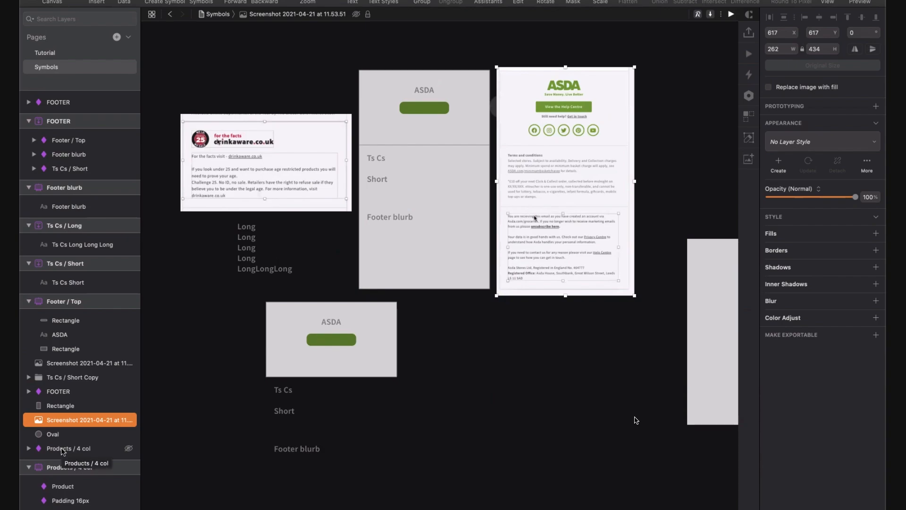
left_click(371, 333)
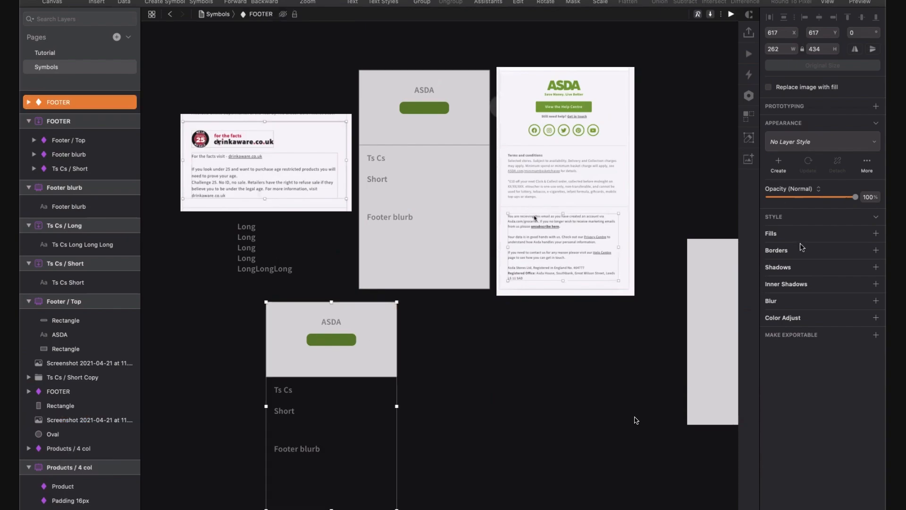
left_click(791, 220)
left_click(791, 218)
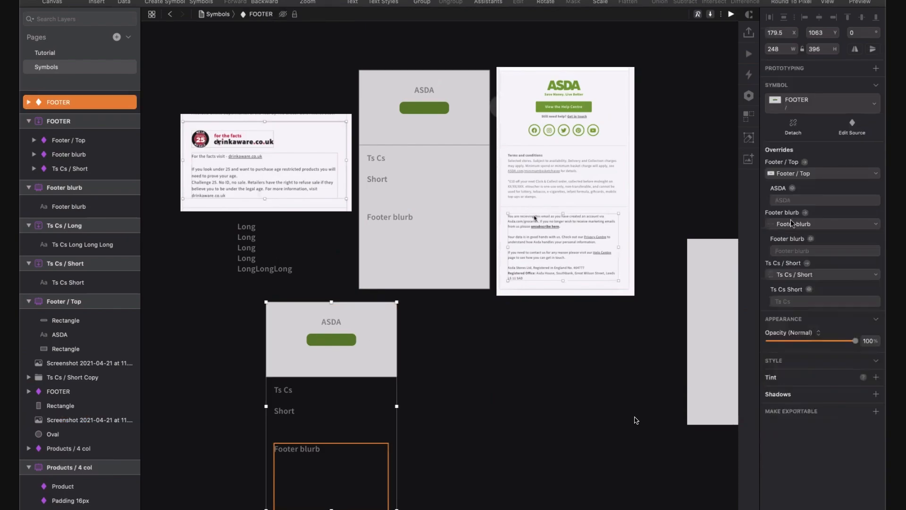
left_click(791, 275)
left_click(783, 348)
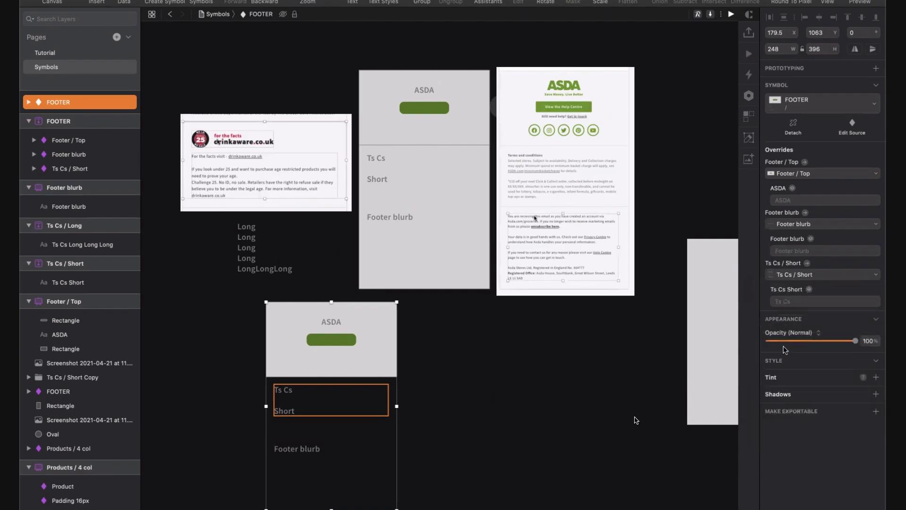
scroll(523, 386, "down", 5)
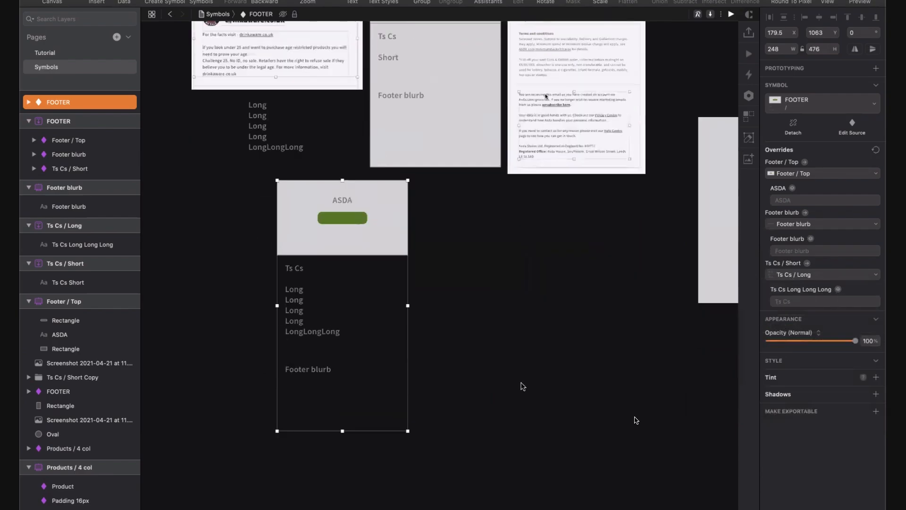
- Switch the terms override of the lower FOOTER instance back to Ts Cs / Short
left_click(826, 276)
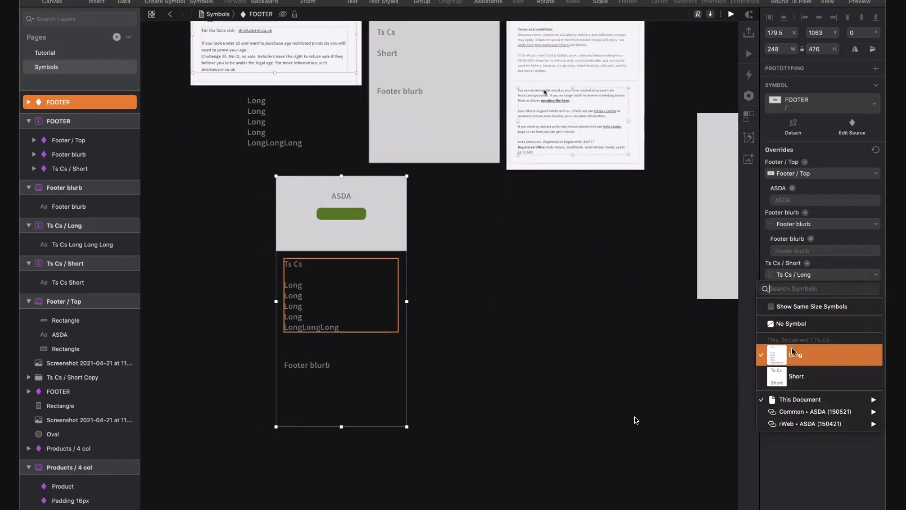
left_click(794, 374)
left_click(519, 339)
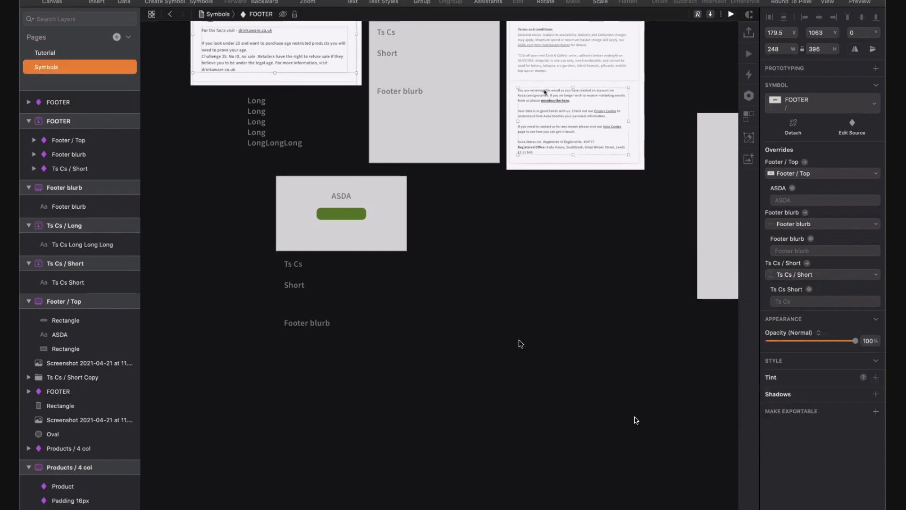
- Move the lower FOOTER instance directly beneath the original footer mockup, to X 356.5, Y 1120
left_click_drag(314, 211, 409, 240)
left_click(293, 284)
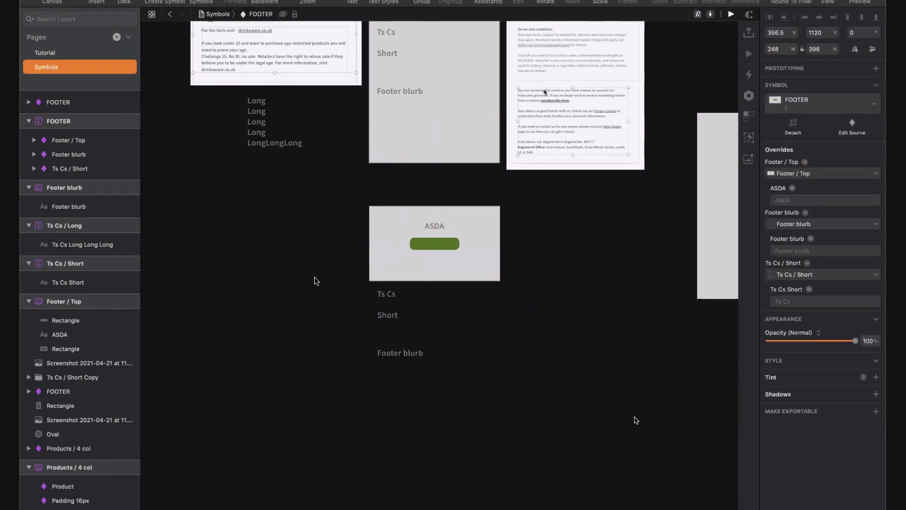
left_click(414, 255)
scroll(414, 255, "up", 3)
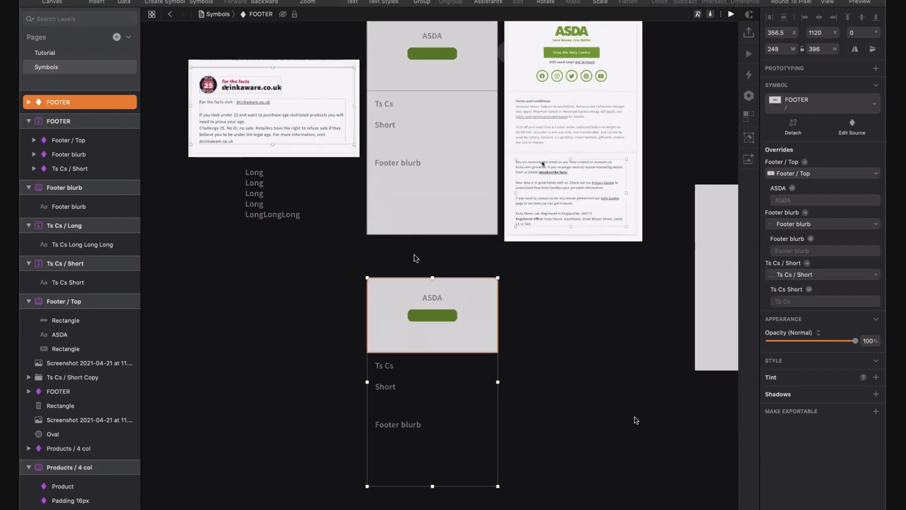
- Try overriding the Ts Cs Short text of the lower FOOTER instance with several lines of random filler text, and undo it
left_click(269, 203)
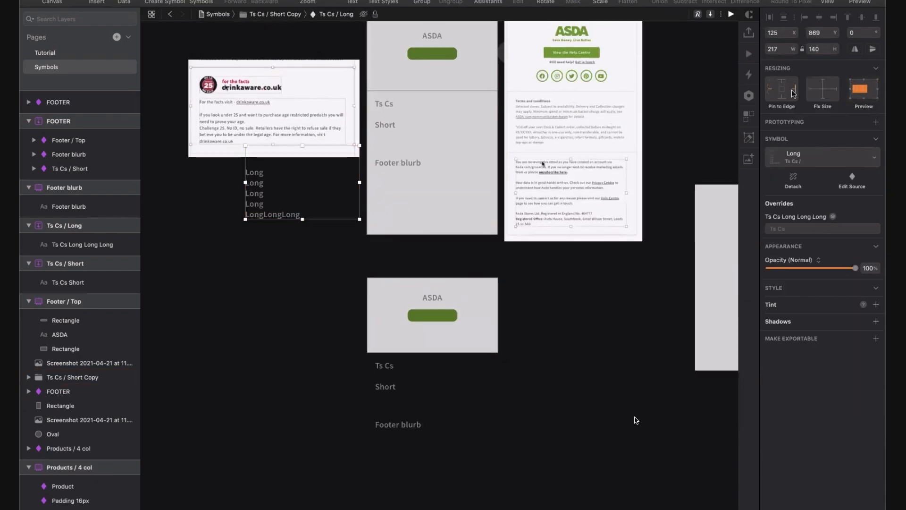
left_click(252, 370)
left_click(419, 387)
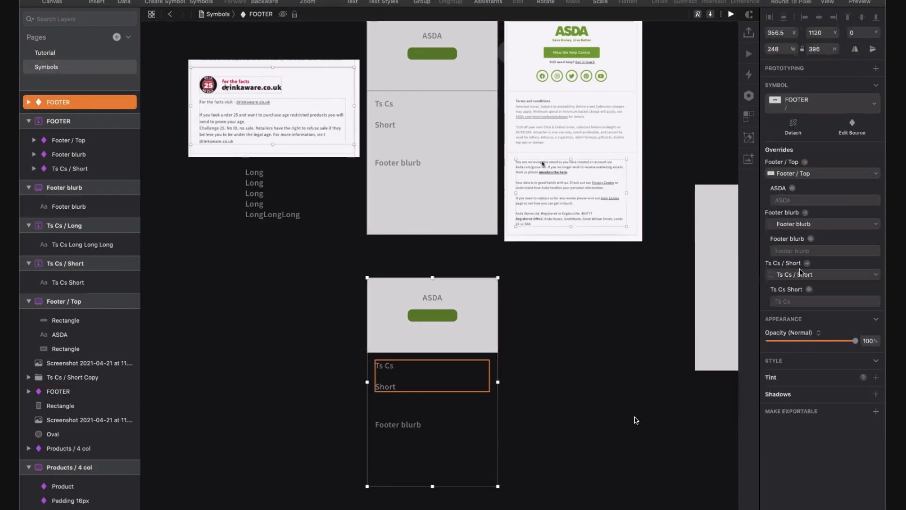
left_click(793, 302)
type("sjdhh ksjhjkd sakjs jkdh kjsahd hasajdh hasjdk jashdk hajdksh")
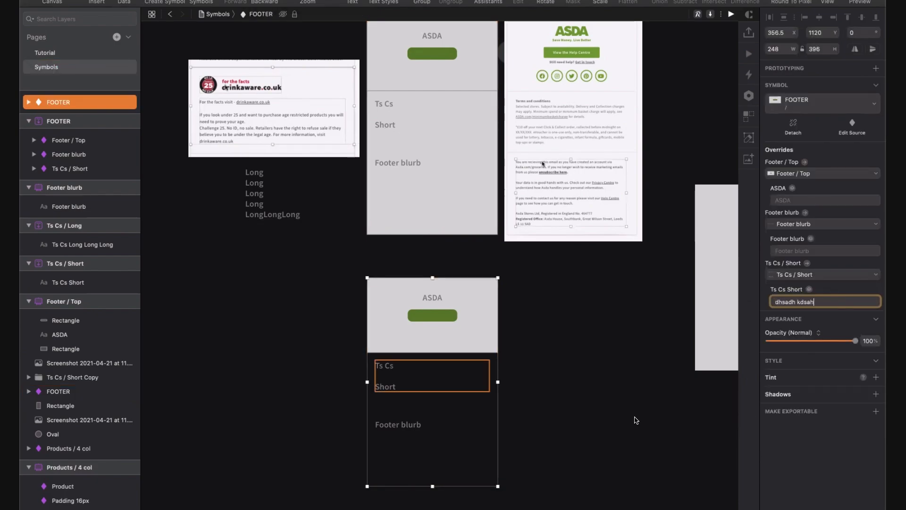
key("Return")
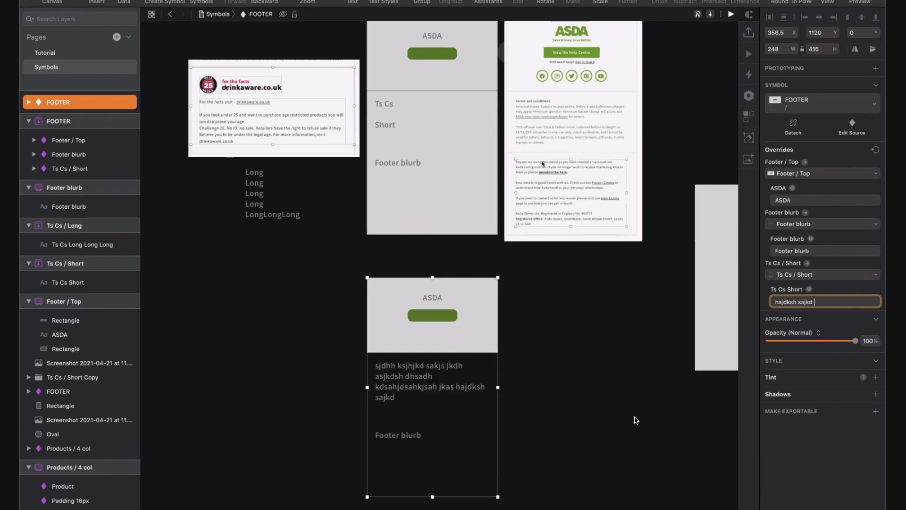
key("super+z")
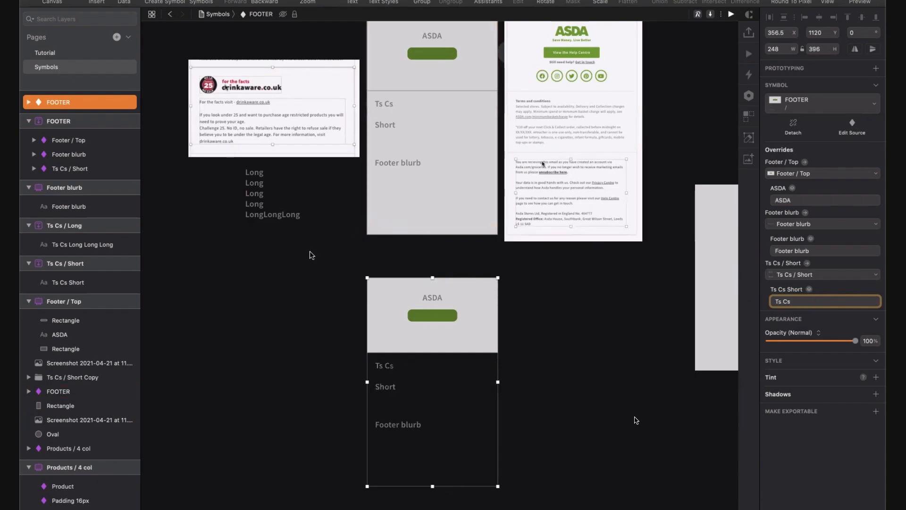
- Open the source of the FOOTER symbol from the original footer instance
left_click(309, 254)
left_click(414, 116)
scroll(414, 116, "right", 2)
scroll(413, 116, "up", 1)
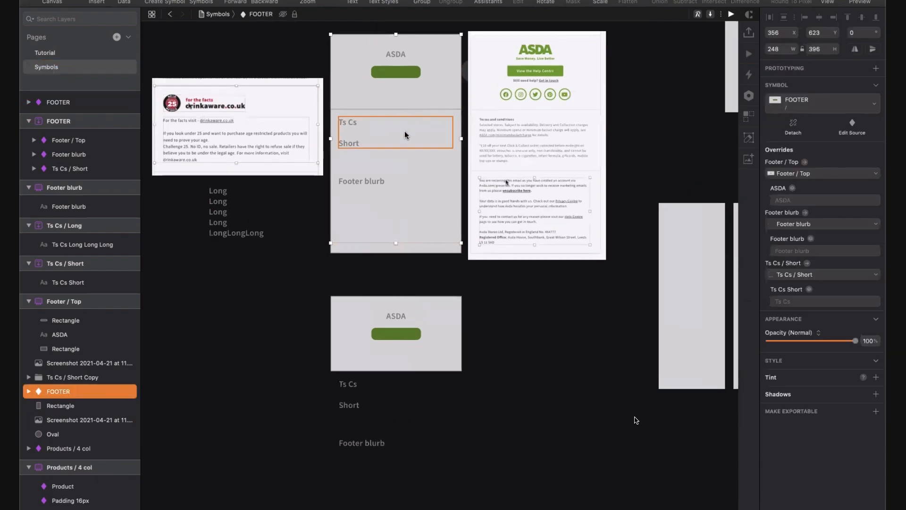
key("t")
left_click(405, 132)
left_click(852, 125)
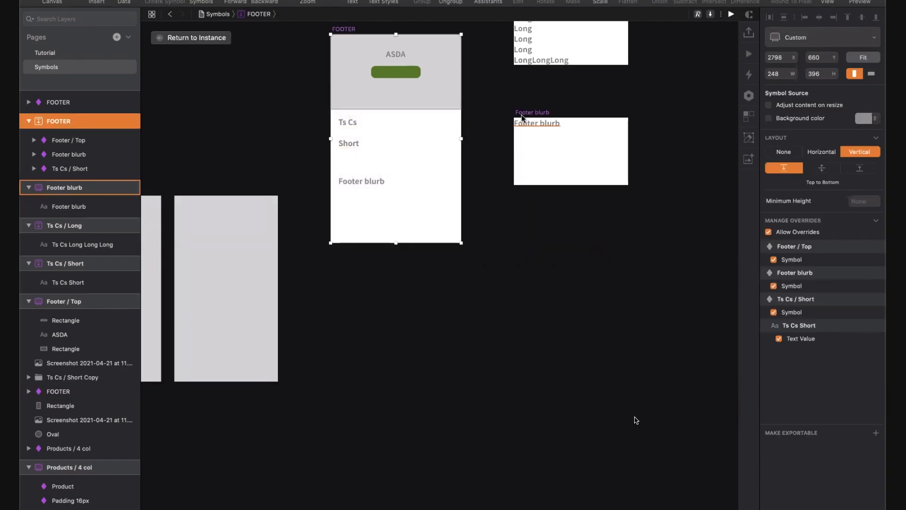
- Examine the layout settings of the Footer blurb, Ts Cs / Long, Ts Cs / Short, FOOTER and Footer / Top symbol sources
left_click(523, 119)
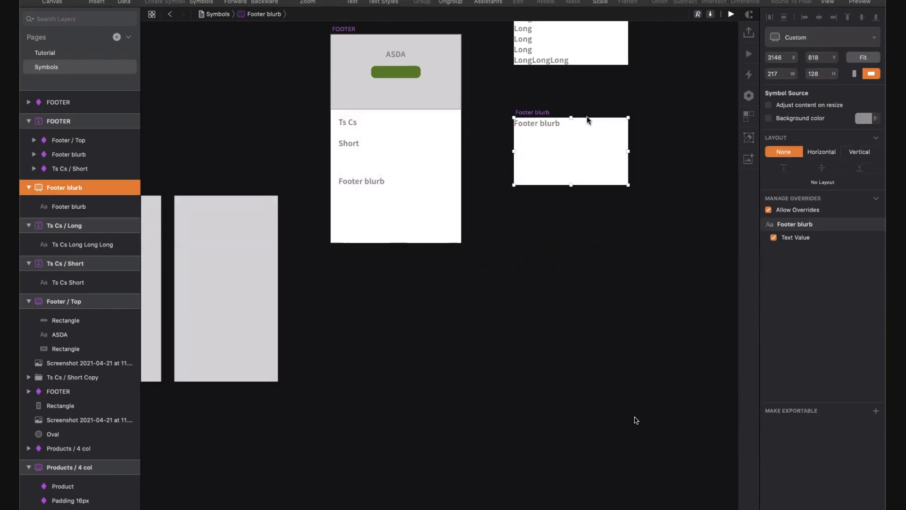
scroll(587, 116, "up", 5)
scroll(587, 116, "right", 1)
left_click(511, 78)
scroll(511, 79, "up", 5)
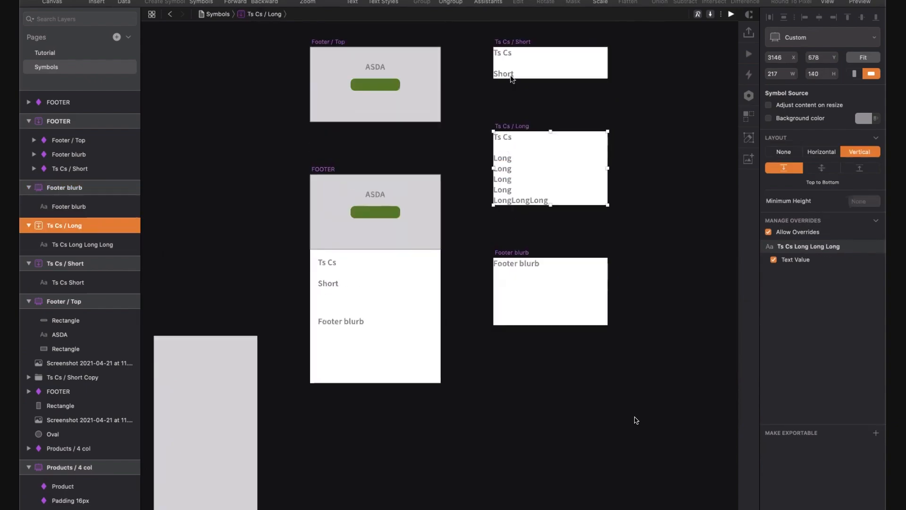
left_click(510, 119)
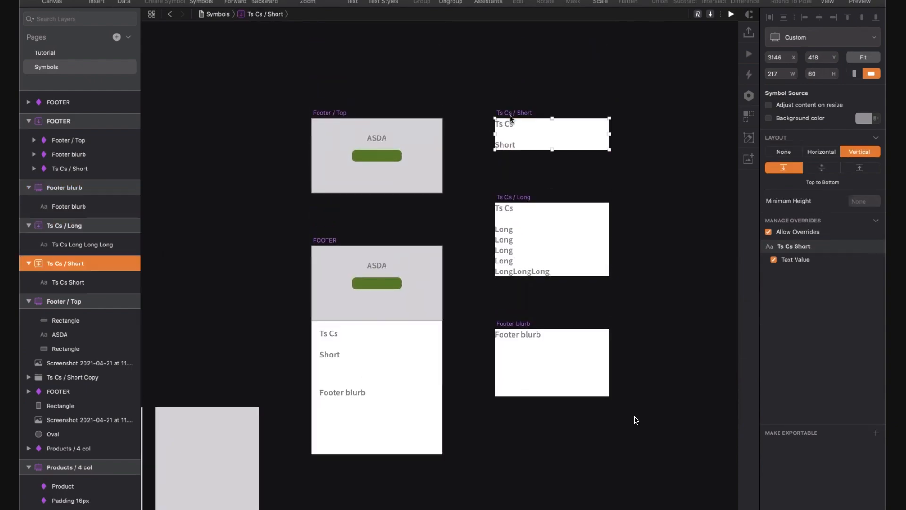
scroll(510, 119, "down", 3)
scroll(510, 119, "left", 3)
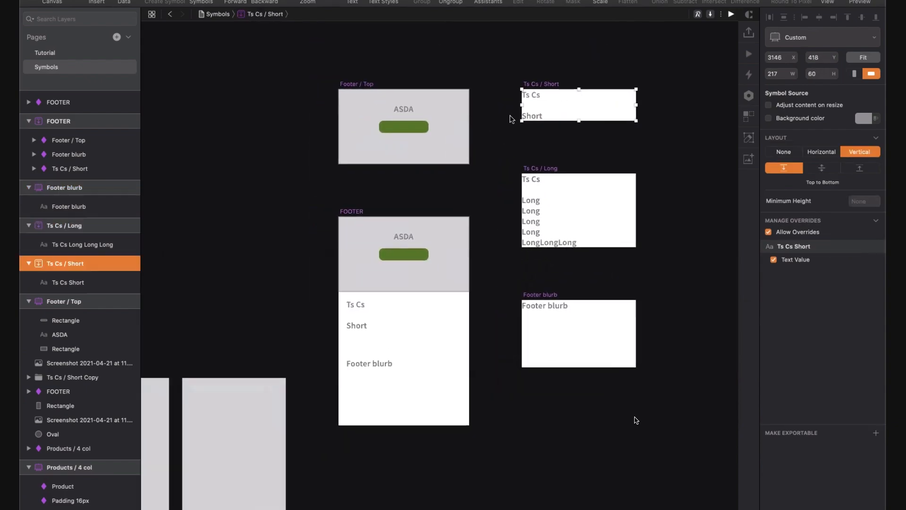
left_click(346, 211)
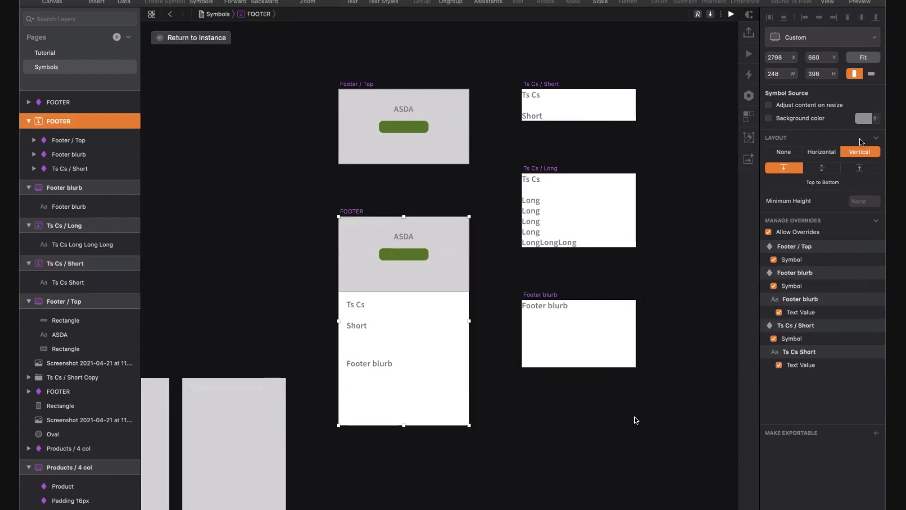
left_click(355, 84)
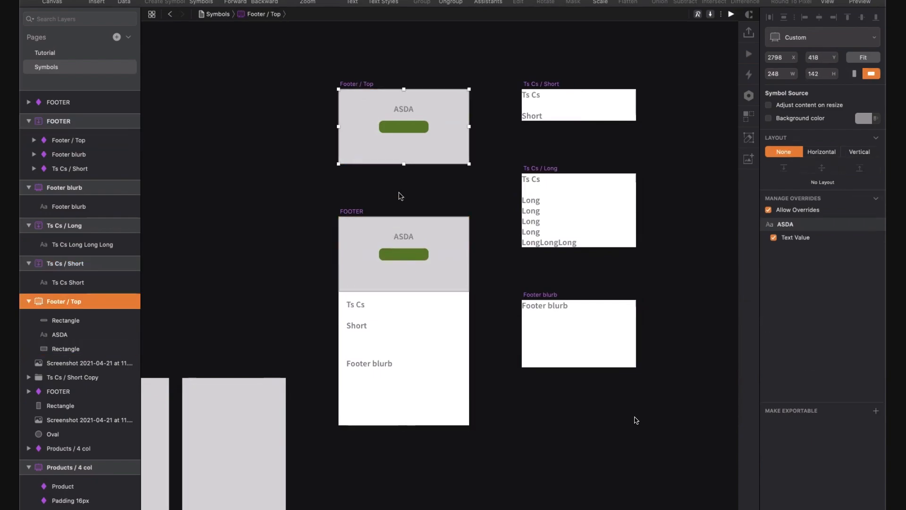
left_click(553, 294)
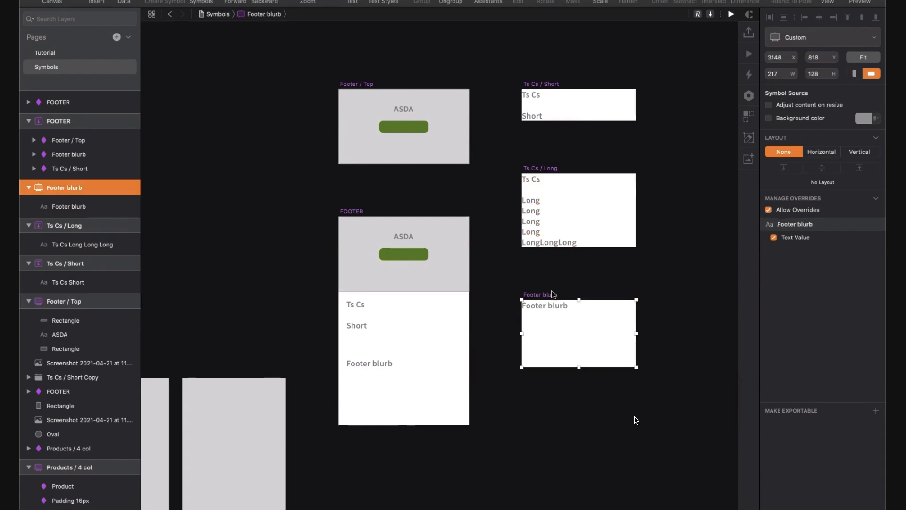
scroll(553, 294, "down", 2)
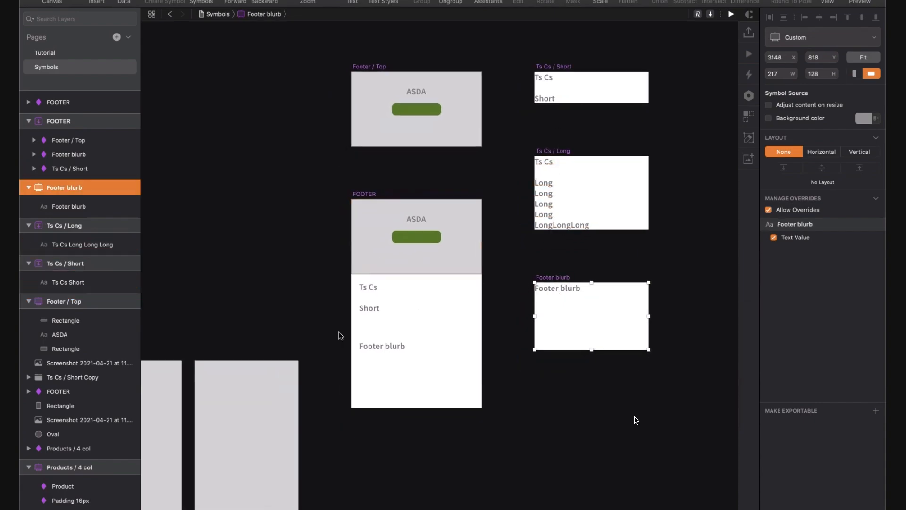
- Try overriding the Footer blurb text of the lower FOOTER instance with several lines of random filler text, and undo it
scroll(339, 332, "down", 12)
scroll(339, 332, "left", 15)
scroll(339, 332, "up", 7)
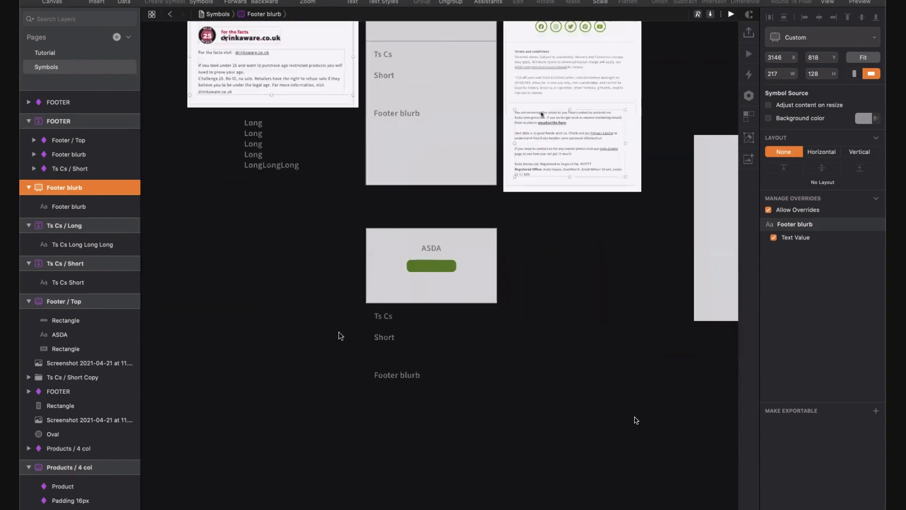
scroll(339, 335, "up", 5)
left_click(434, 261)
scroll(435, 261, "down", 5)
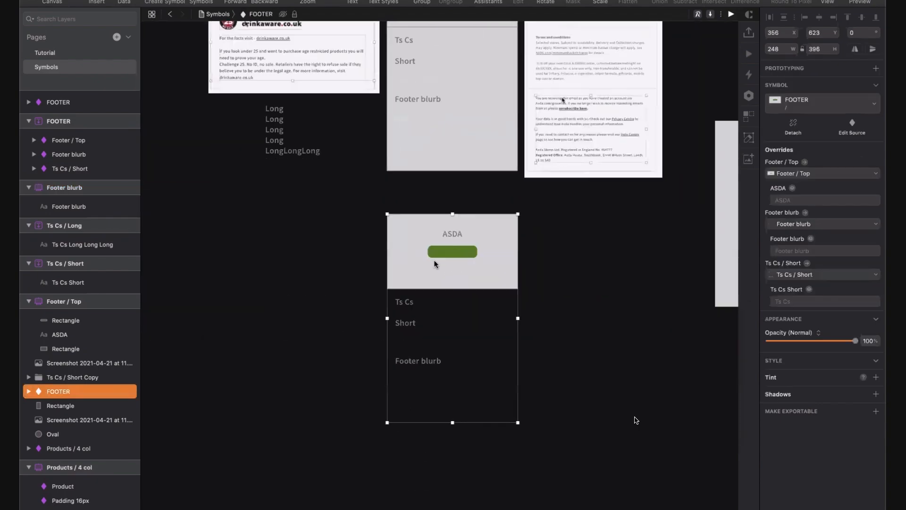
left_click(434, 261)
scroll(434, 260, "down", 3)
left_click(804, 302)
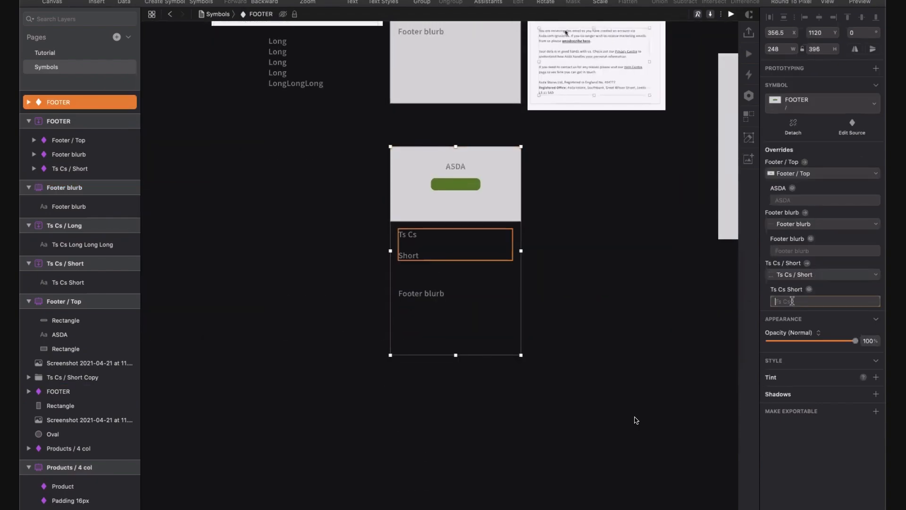
left_click(799, 251)
type("asdjkh asdjkhd")
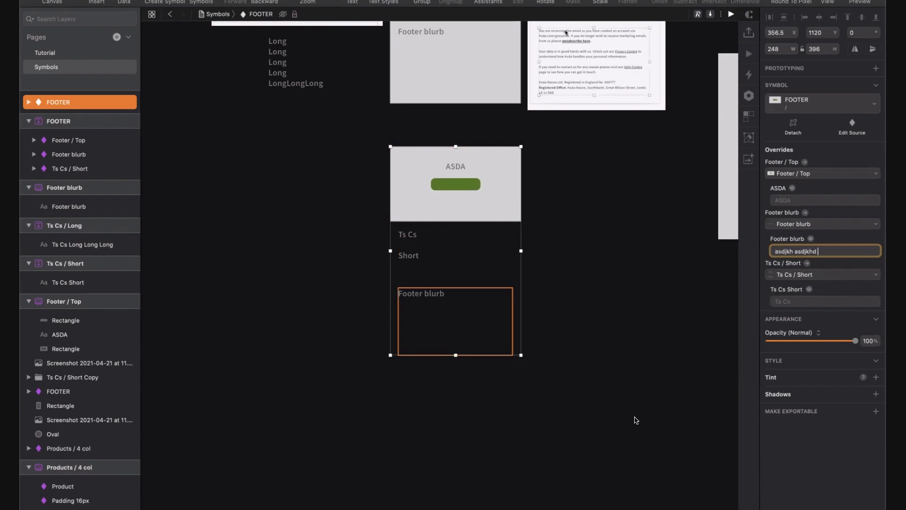
type(" kjhaskj hadkjhadsjk kjh askj kjhjkh kjh jkhasjk h kjadsh kjads hkjadsh")
key("Return")
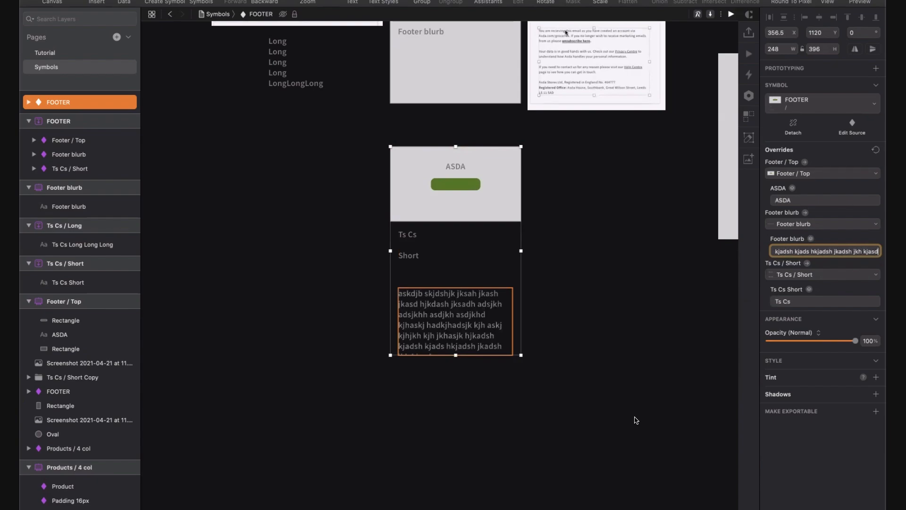
key("super+z")
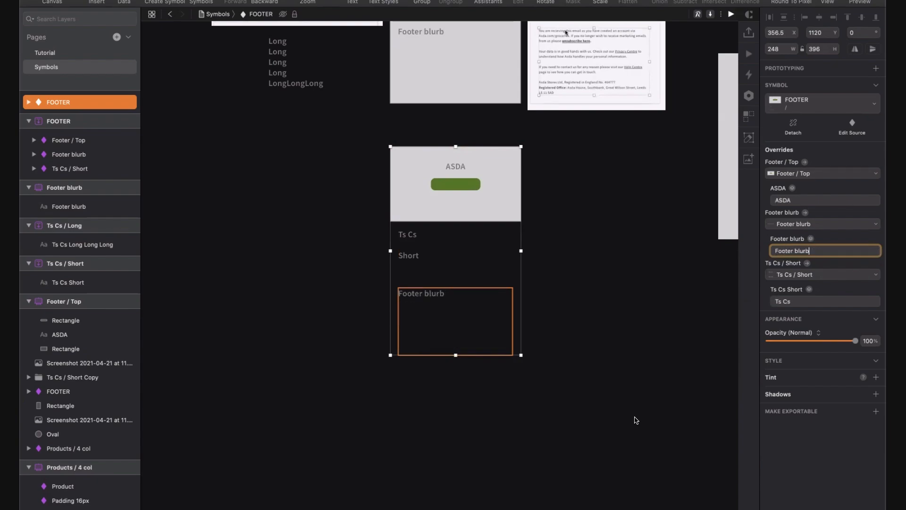
- Set the Ts Cs / Short override of the lower FOOTER instance to Ts Cs / Long
left_click(788, 300)
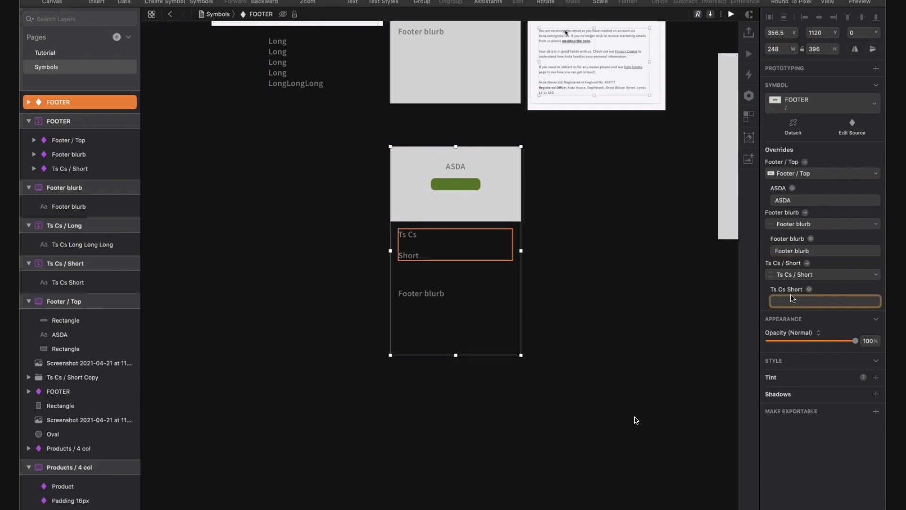
left_click(801, 274)
left_click(802, 354)
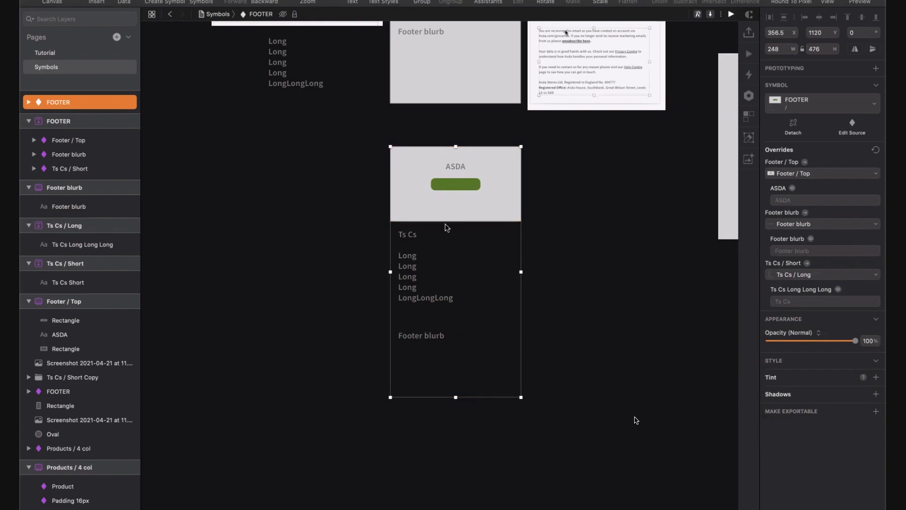
- Draw a circle about 58 × 58 in the empty area beside the lower FOOTER instance, at about X 4, Y 1104
scroll(281, 204, "up", 5)
scroll(281, 204, "left", 4)
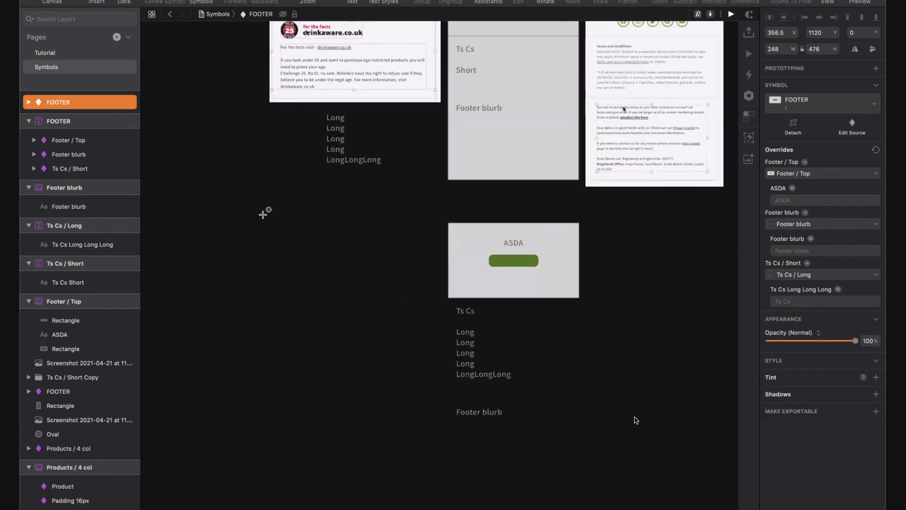
left_click_drag(262, 215, 293, 244)
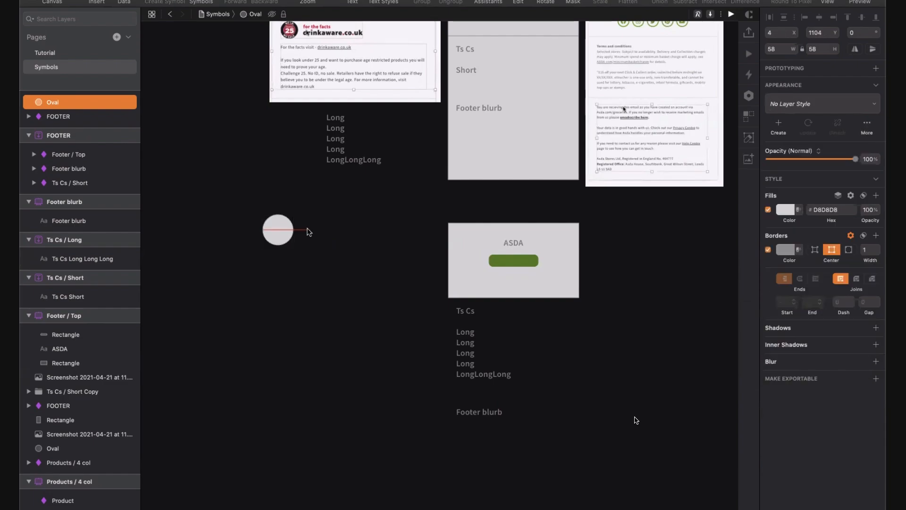
- Add the text "Drinkaware" beside the newly drawn circle, aligned with its centre
key("t")
left_click(309, 230)
type("Drinkaware")
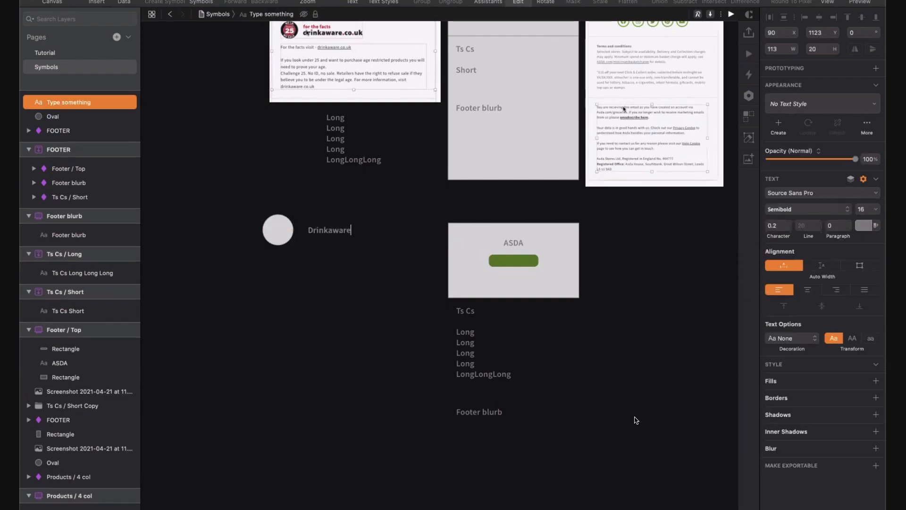
key("Escape")
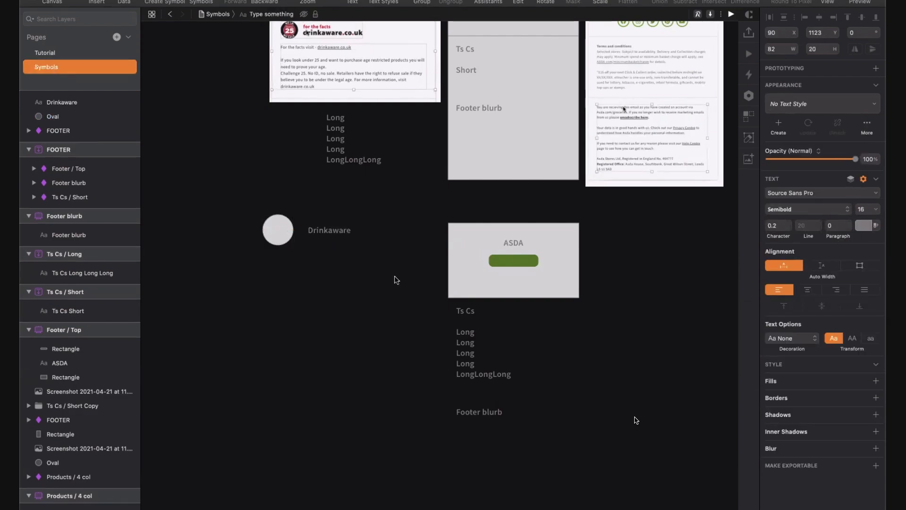
- Convert the circle and the Drinkaware text into a symbol named "Footer / Drinkaware" with no layout
left_click_drag(396, 278, 214, 201)
key("super+alt+k")
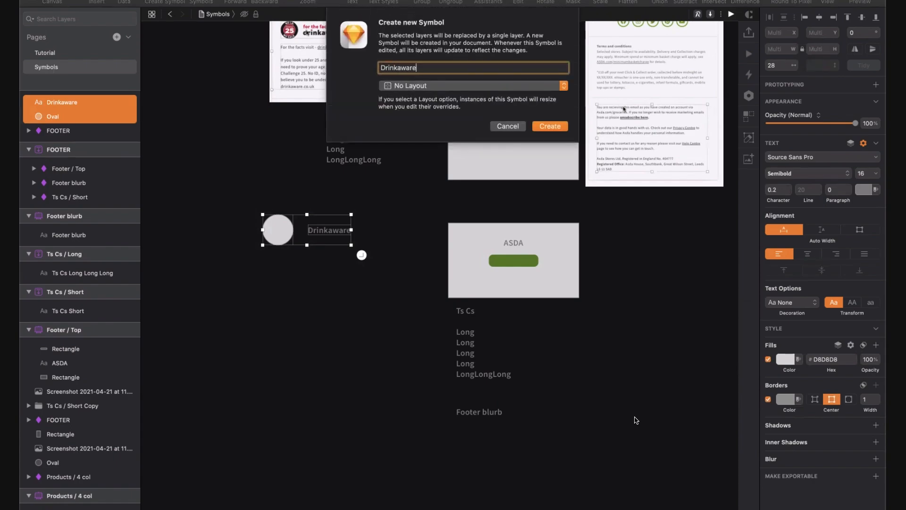
type("Footer /")
left_click(535, 128)
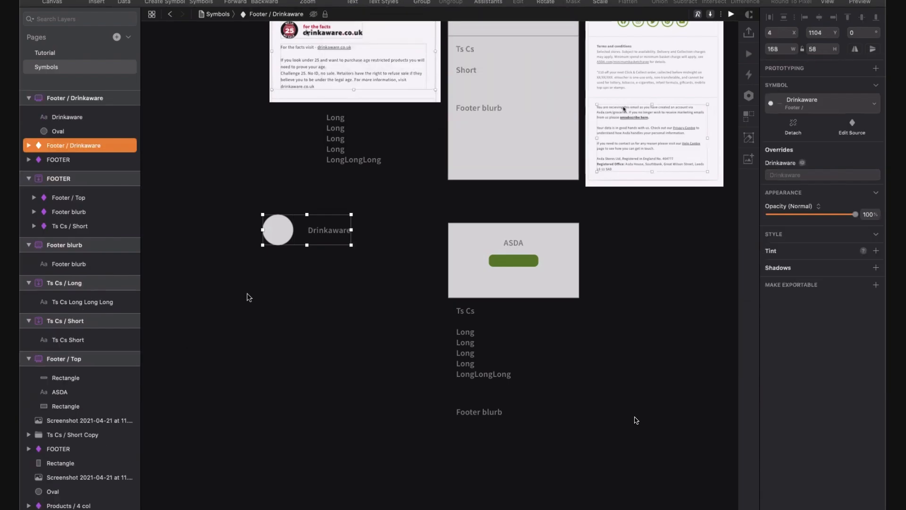
- In the FOOTER symbol source, move Ts Cs / Short and Footer blurb down together to open a gap beneath Footer / Top
scroll(249, 297, "right", 3)
scroll(249, 298, "up", 2)
left_click(404, 196)
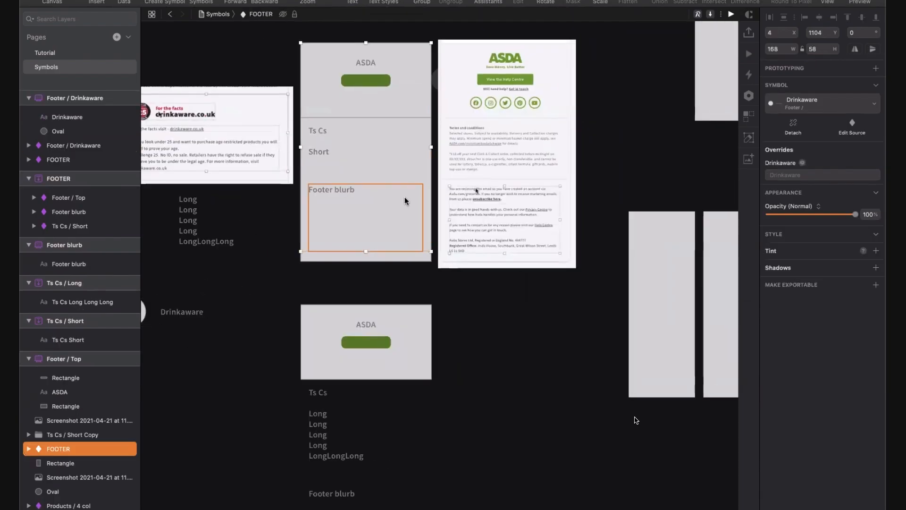
scroll(404, 196, "right", 8)
scroll(404, 197, "up", 5)
scroll(404, 196, "left", 10)
scroll(405, 196, "down", 4)
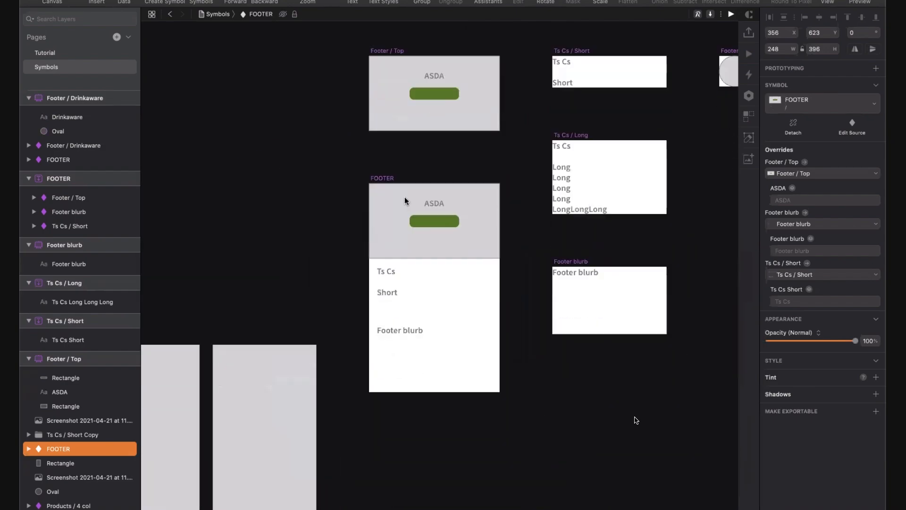
left_click(401, 234)
left_click(395, 275, "shift")
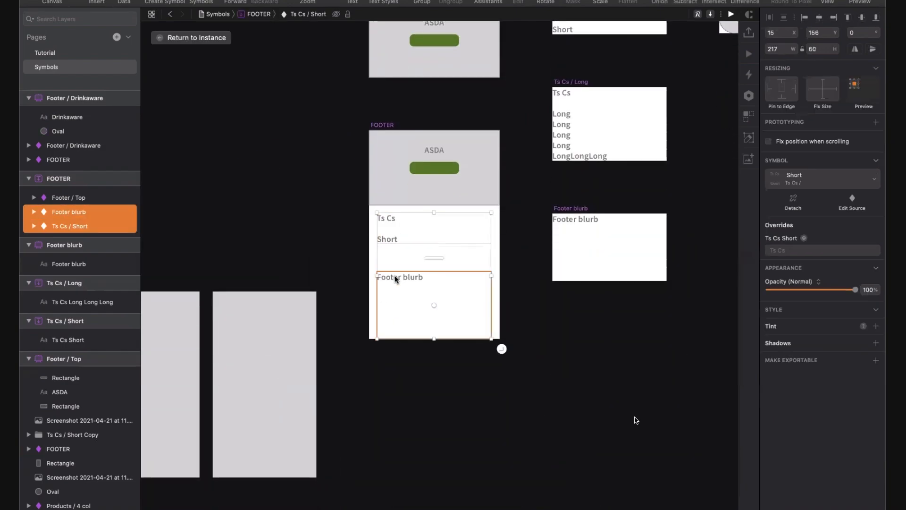
left_click_drag(394, 276, 393, 320)
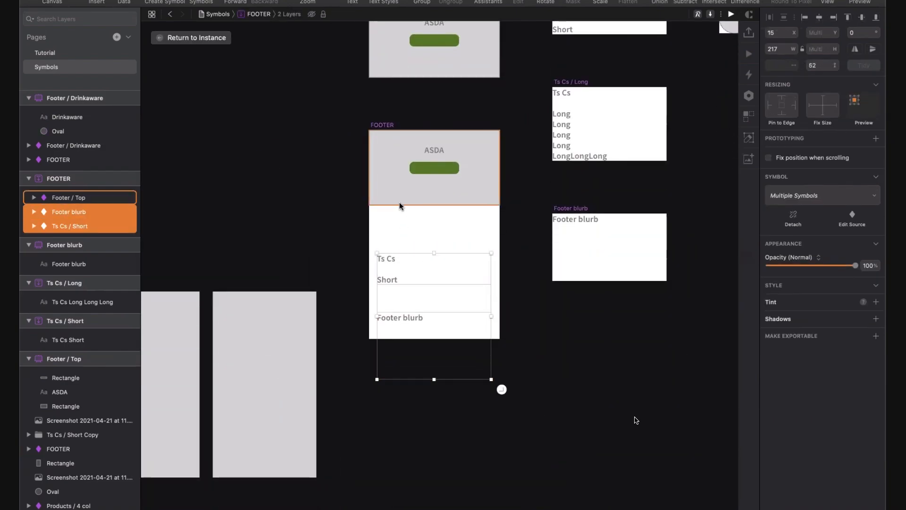
- Place a Footer / Drinkaware instance in the gap beneath Footer / Top in the FOOTER source
left_click(400, 202)
key("super+v")
left_click_drag(409, 236, 395, 229)
- Tighten the spacing between Ts Cs / Short and Footer blurb in the FOOTER source and extend the source's height downward
left_click(387, 276)
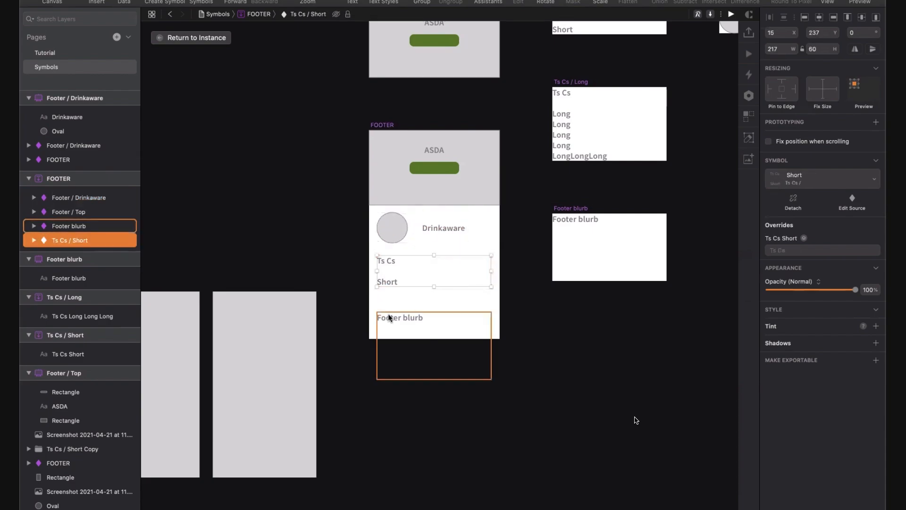
left_click_drag(391, 319, 391, 306)
left_click(440, 206)
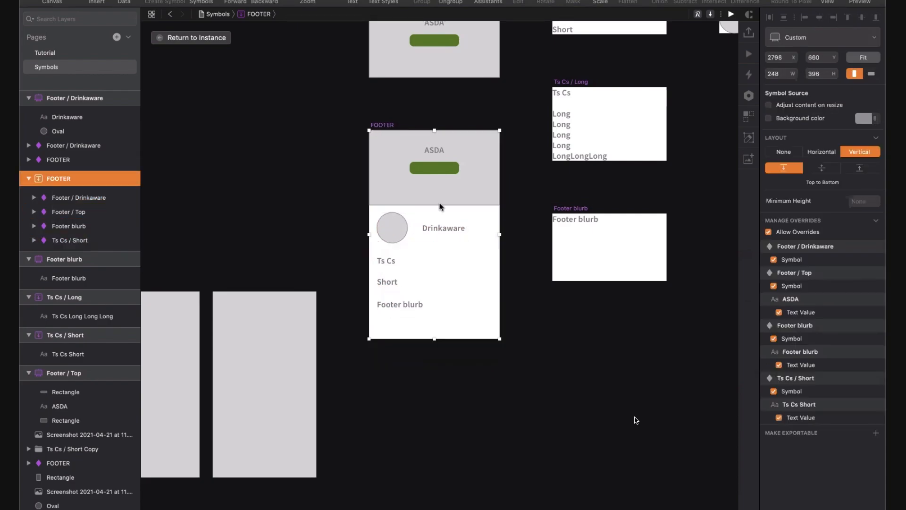
left_click_drag(434, 338, 435, 375)
left_click(403, 415)
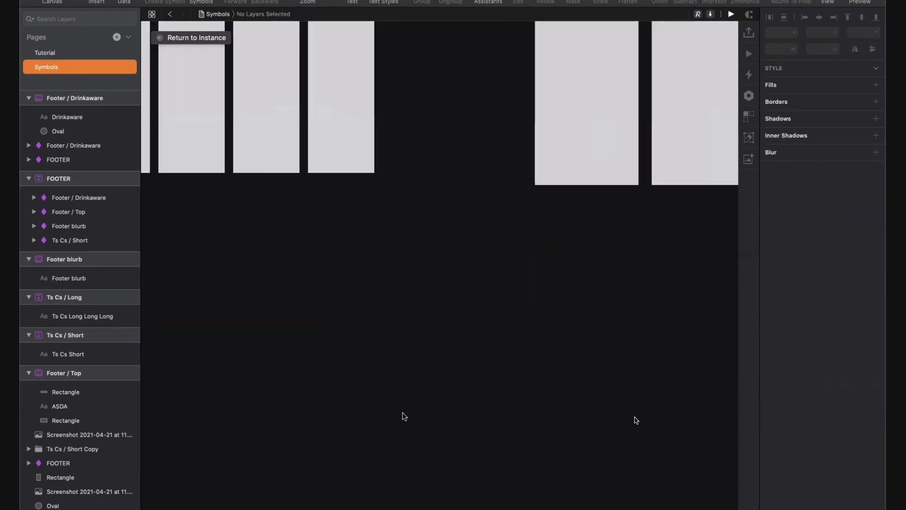
left_click(491, 202)
right_click(491, 203)
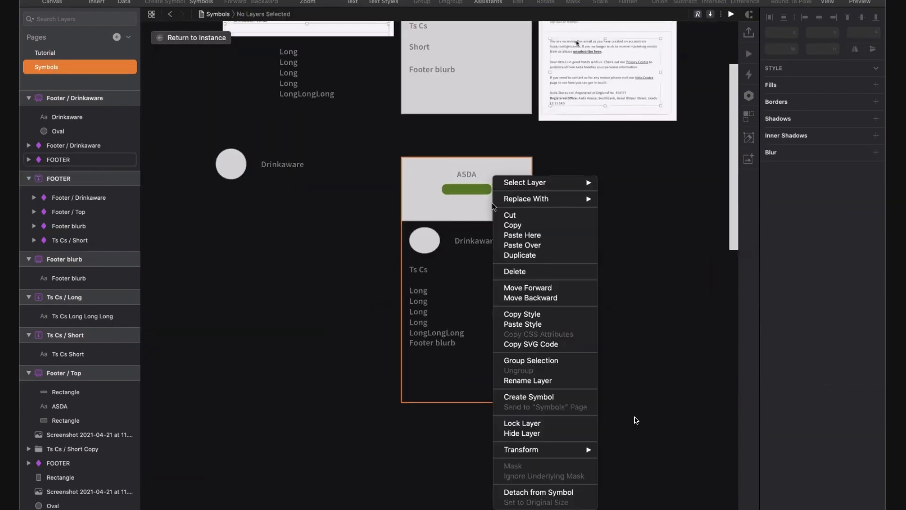
left_click(352, 363)
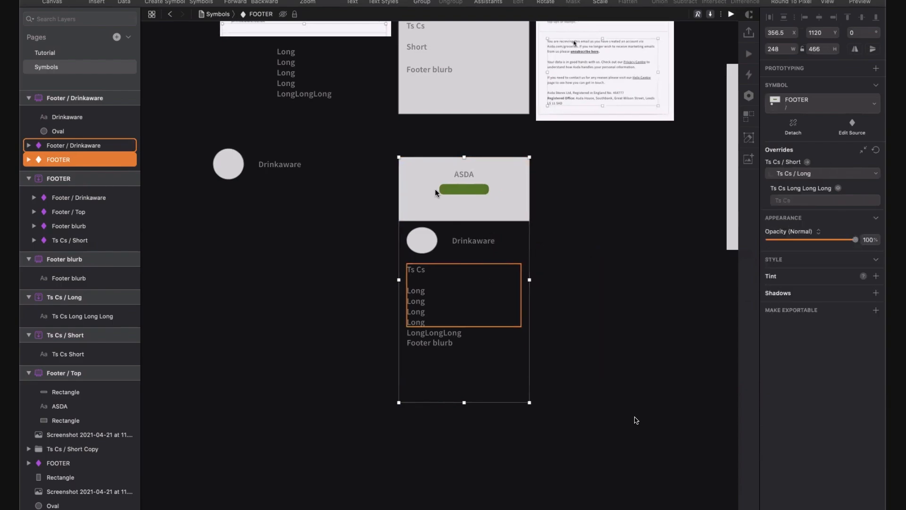
- In the Footer / Drinkaware source, fix the circle's width and height and pin the Drinkaware text to the top and right edges
left_click(223, 165)
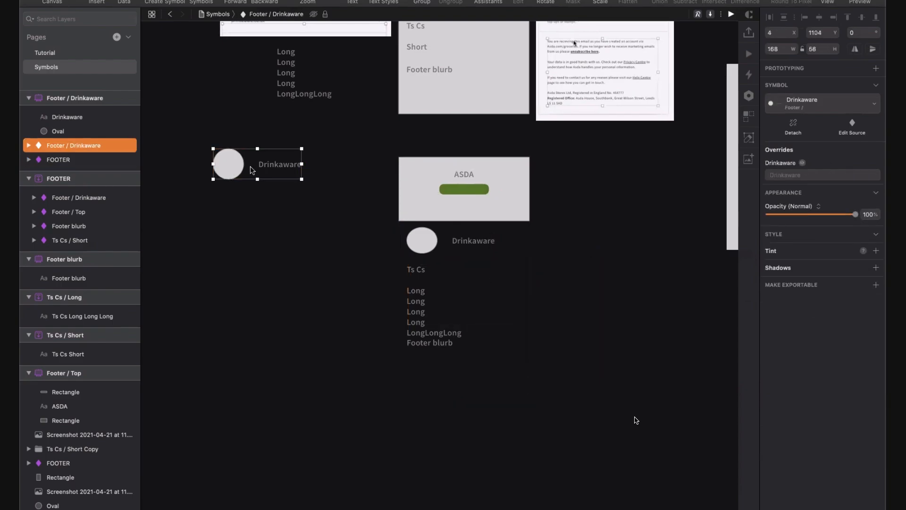
left_click(852, 125)
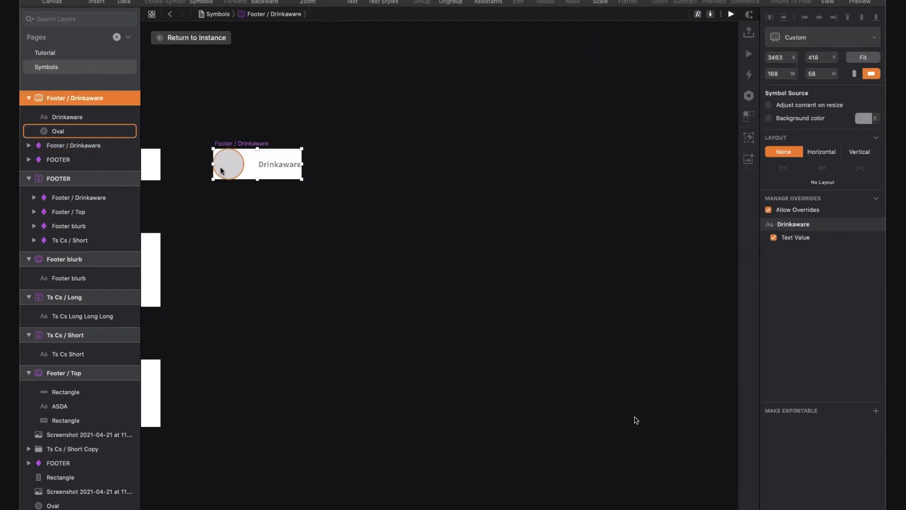
left_click(236, 164)
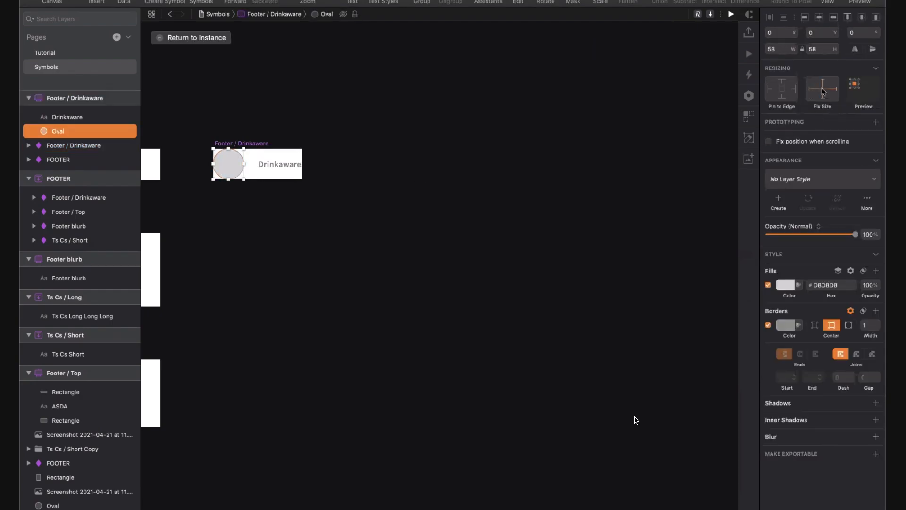
left_click(823, 90)
left_click(279, 165)
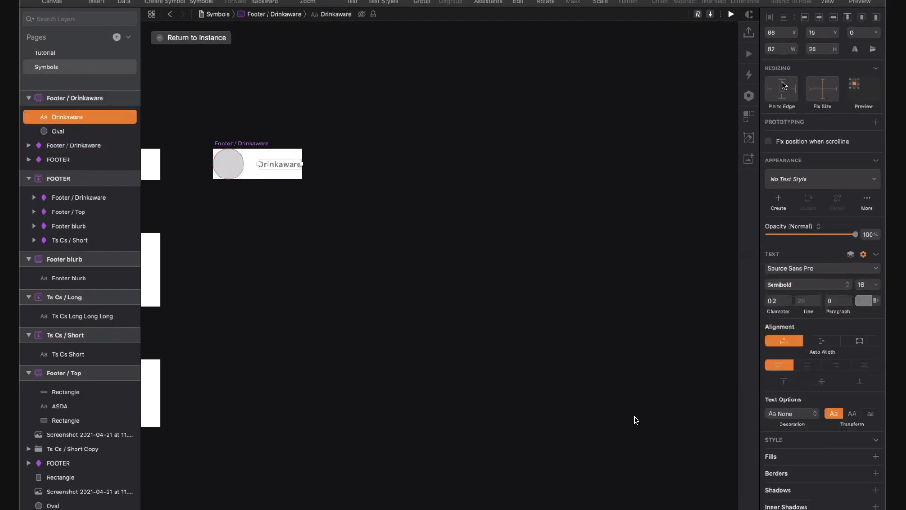
left_click(794, 90)
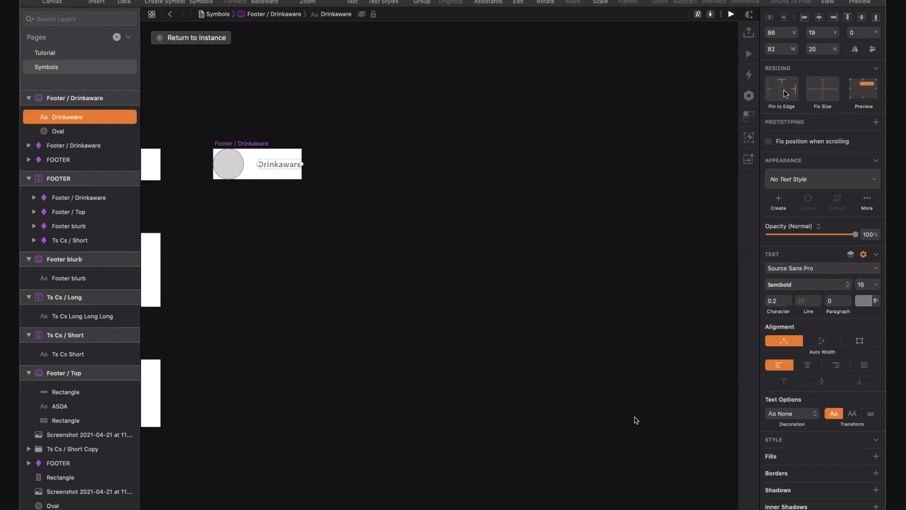
left_click(169, 37)
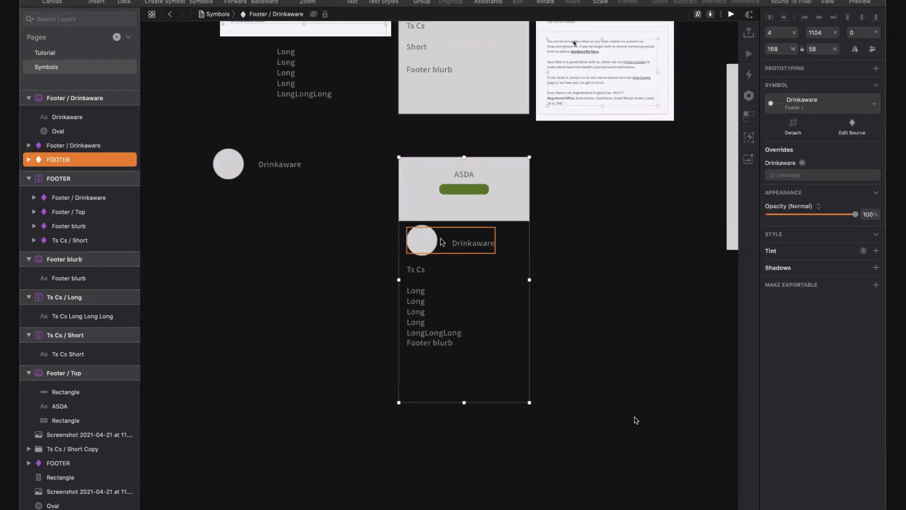
- Resize the lower FOOTER instance to fit its content
right_click(442, 242)
left_click(431, 348)
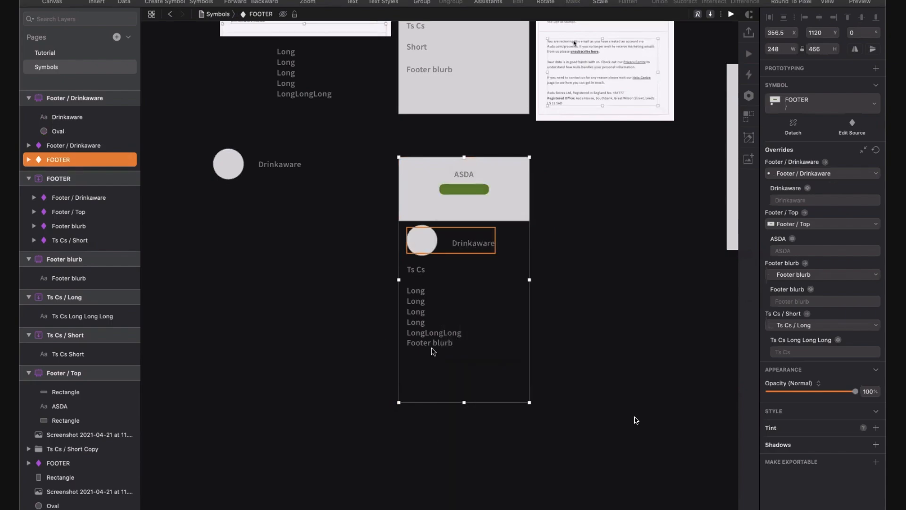
left_click(448, 373)
left_click(812, 200)
key("Return")
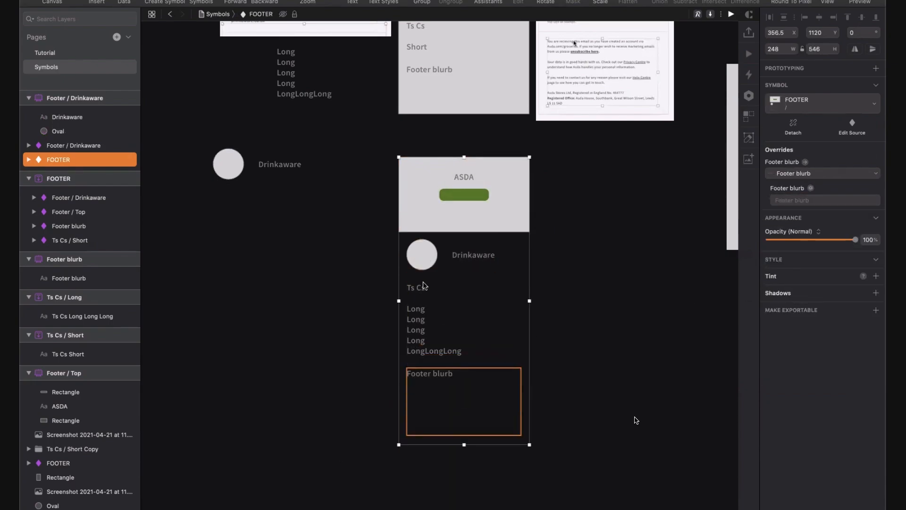
scroll(431, 317, "down", 4)
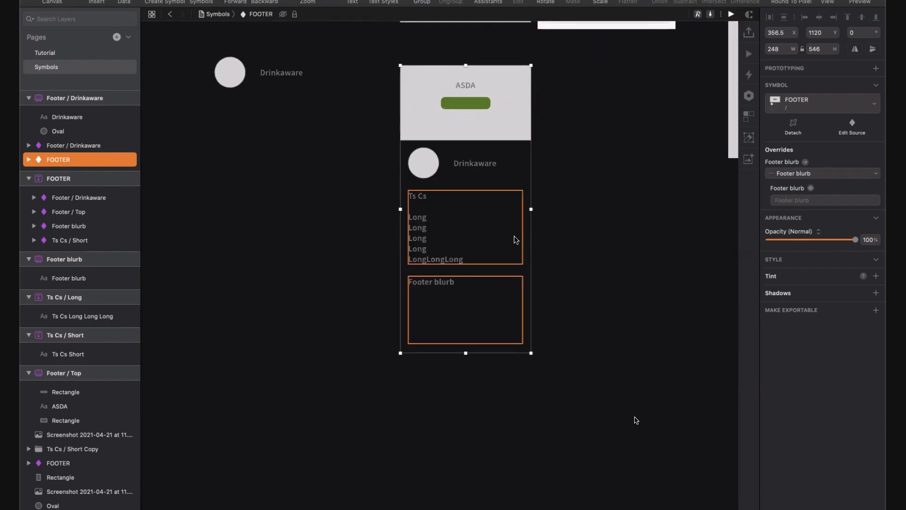
left_click(655, 190)
- Try setting the Footer / Drinkaware override of the lower FOOTER instance to No Symbol, and undo it
left_click(412, 81)
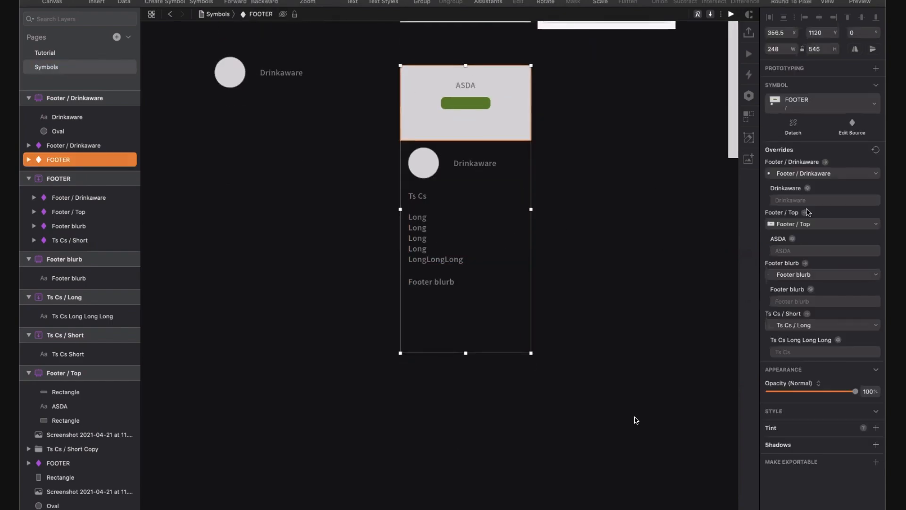
left_click(802, 174)
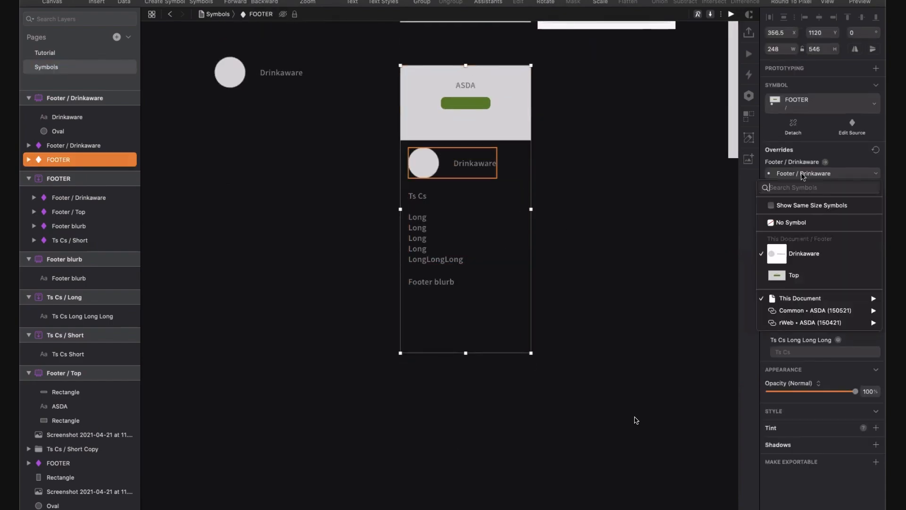
left_click(790, 225)
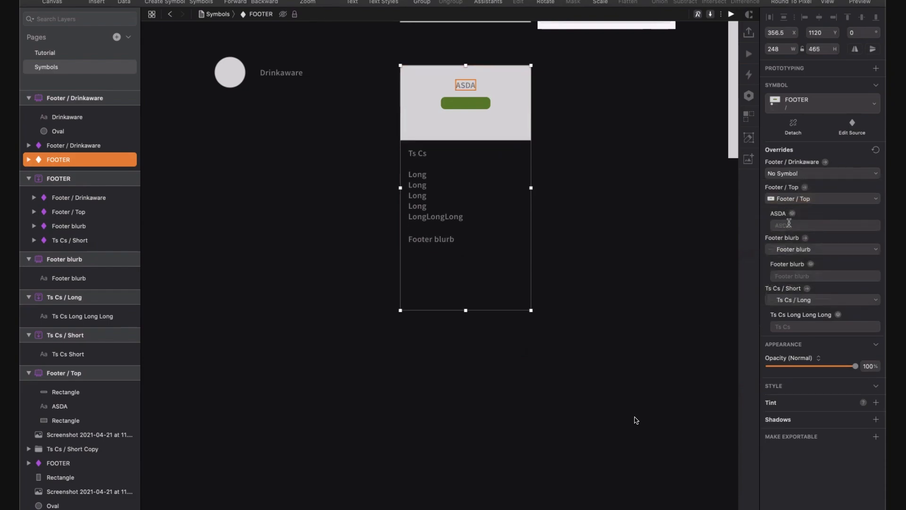
key("super+z")
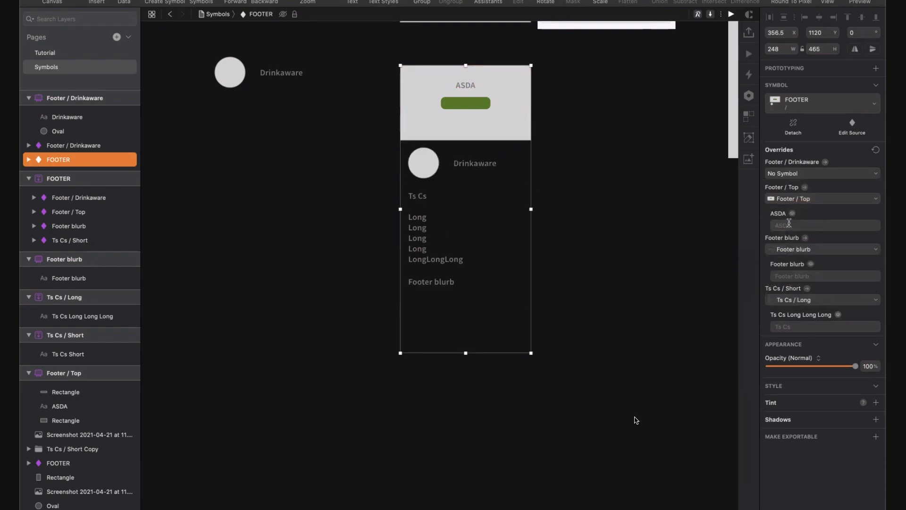
left_click(368, 192)
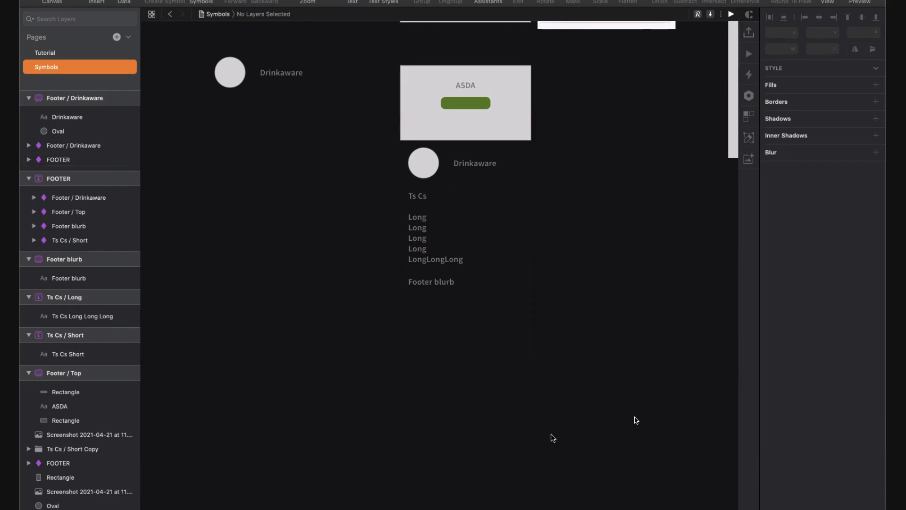
- Examine the Products / 4 col symbol with its nested padding, and the Padding / 16px and Padding / 32px symbol sources
left_click(503, 223)
left_click(594, 275)
scroll(594, 275, "up", 7)
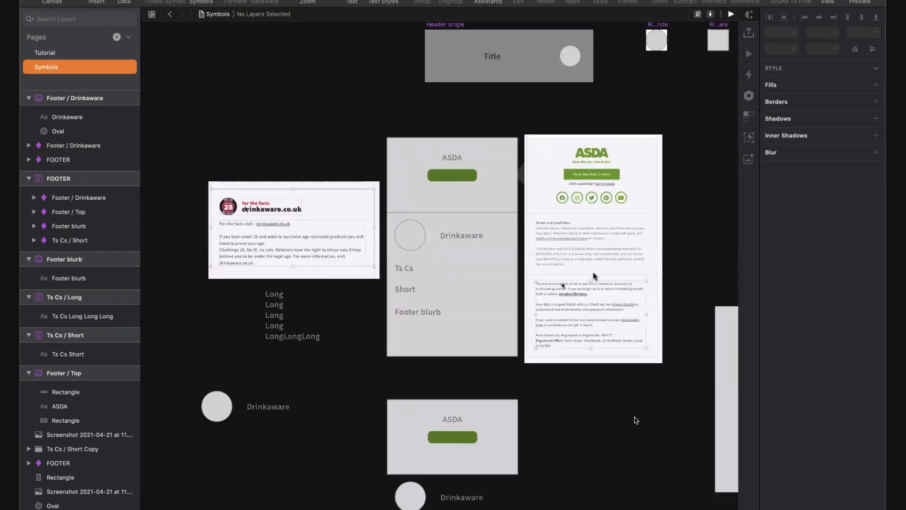
scroll(593, 275, "right", 10)
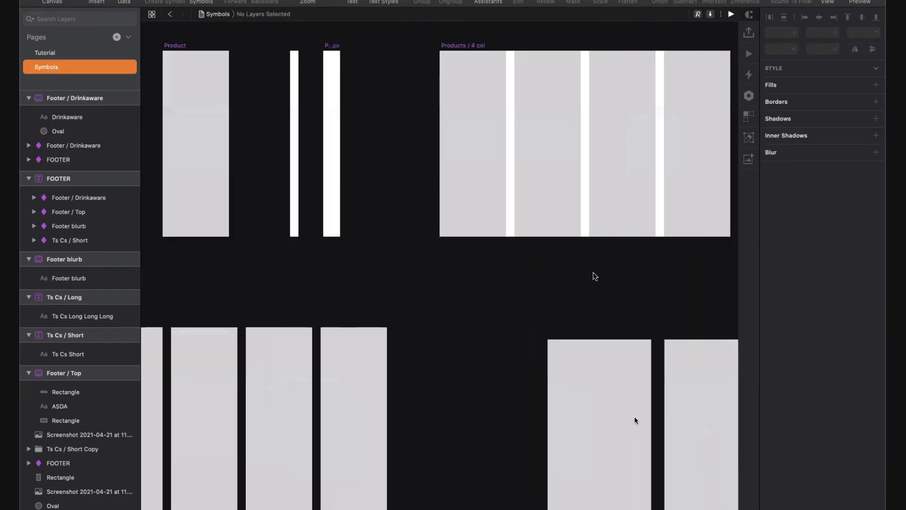
scroll(593, 275, "right", 6)
scroll(592, 275, "left", 3)
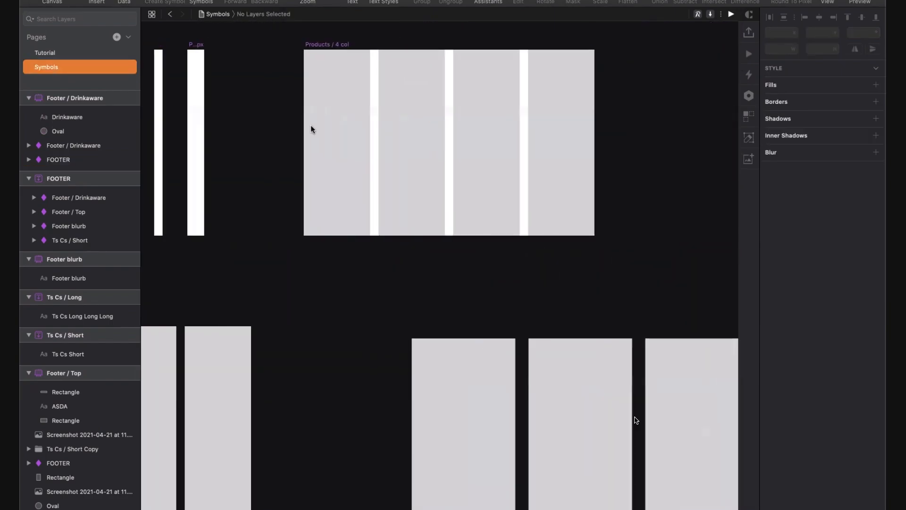
double_click(373, 136)
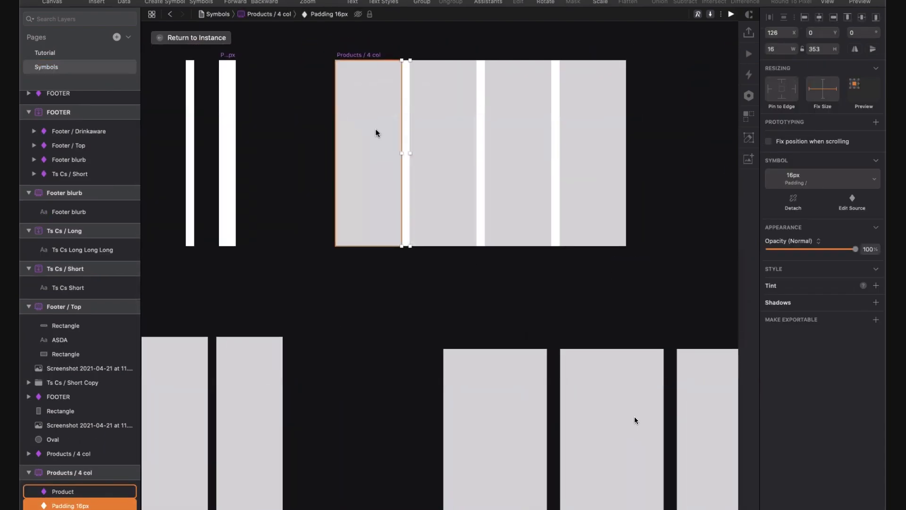
left_click(474, 372)
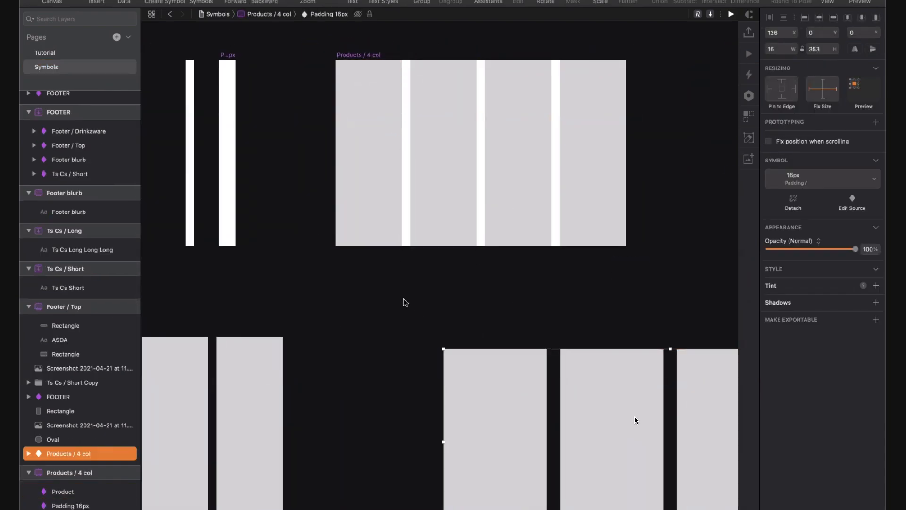
left_click(404, 300)
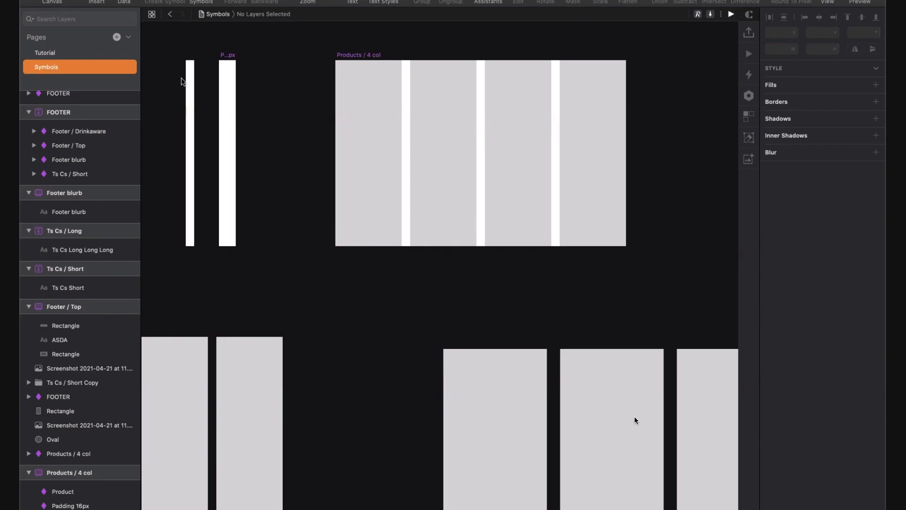
left_click(189, 62)
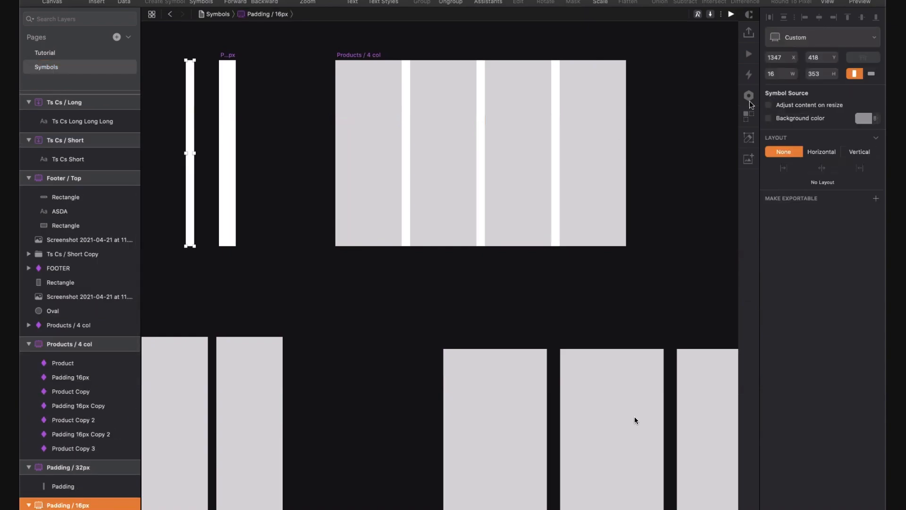
left_click(221, 57)
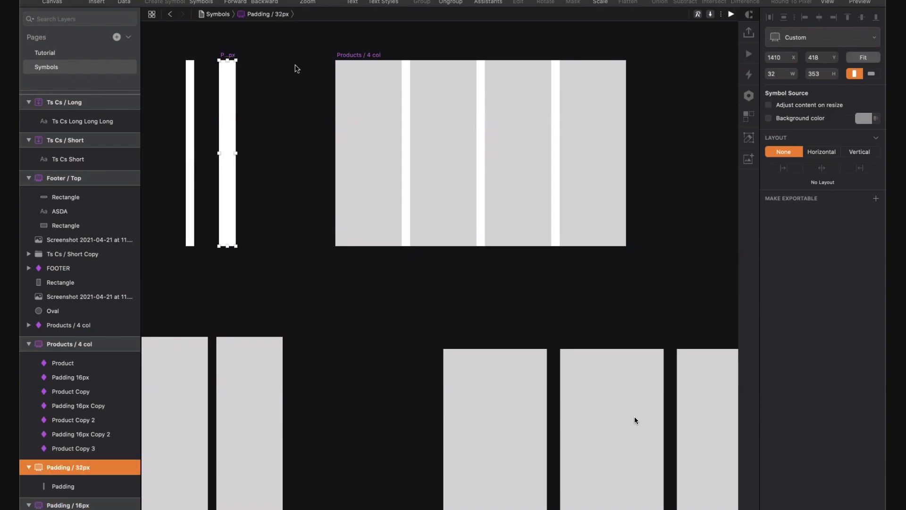
- Reset the stretched Products / 4 col instance below the symbol sources to its original 552 × 353 size
scroll(453, 295, "down", 10)
scroll(453, 295, "right", 5)
left_click(442, 163)
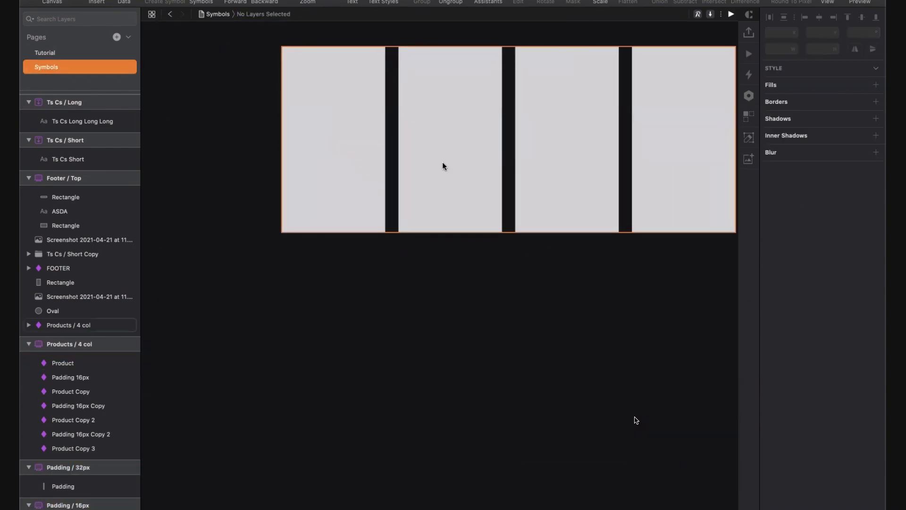
right_click(442, 162)
left_click(486, 503)
scroll(341, 185, "up", 3)
scroll(341, 185, "right", 5)
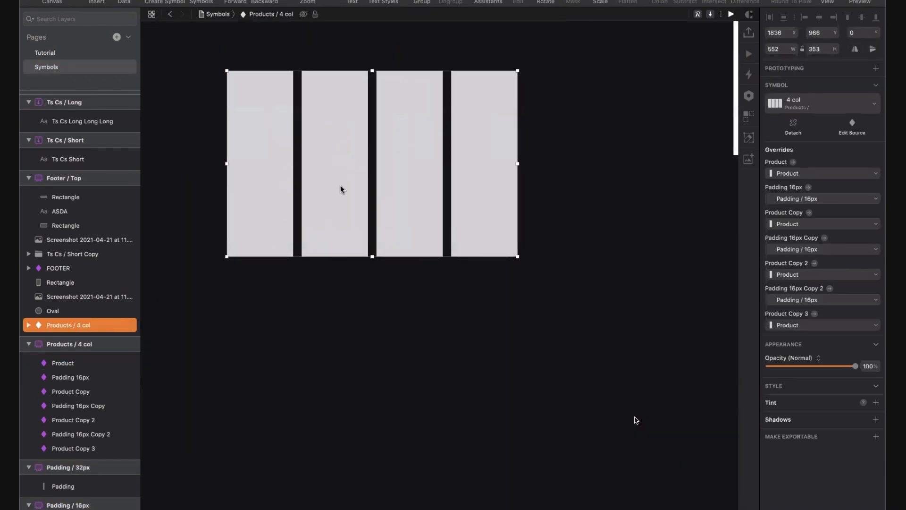
- Try moving the Products / 4 col instance slightly, and undo the move
left_click_drag(491, 185, 473, 194)
key("super+z")
scroll(506, 196, "up", 2)
scroll(506, 197, "left", 5)
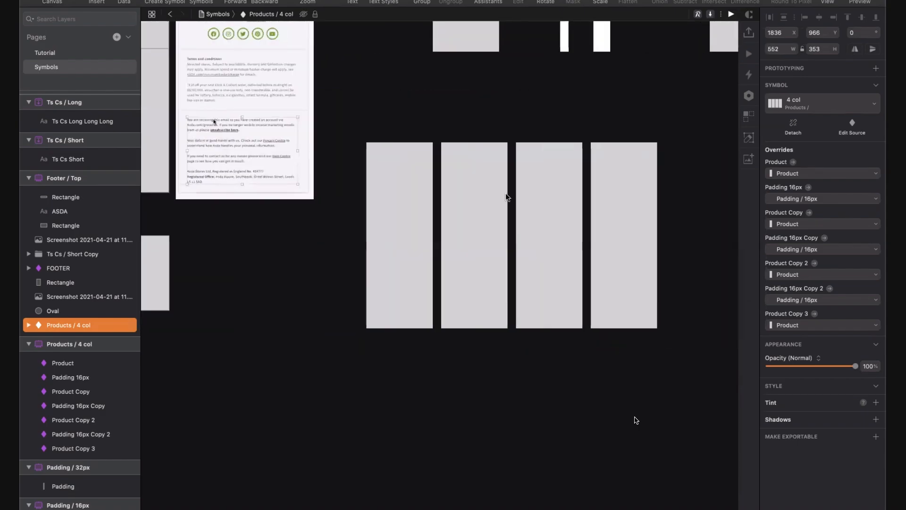
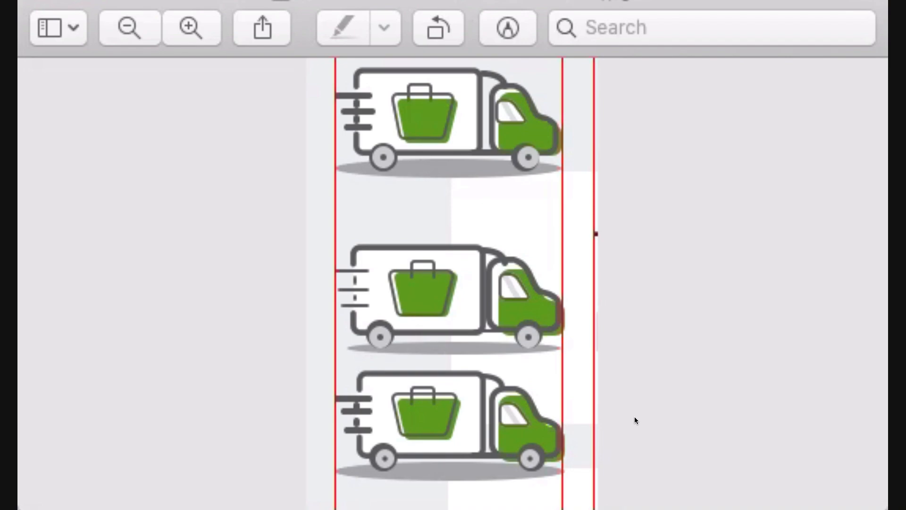
- Switch back to Sketch and delete the five rectangle copies in the CMD+D row, keeping the original rectangle
key("super+Tab")
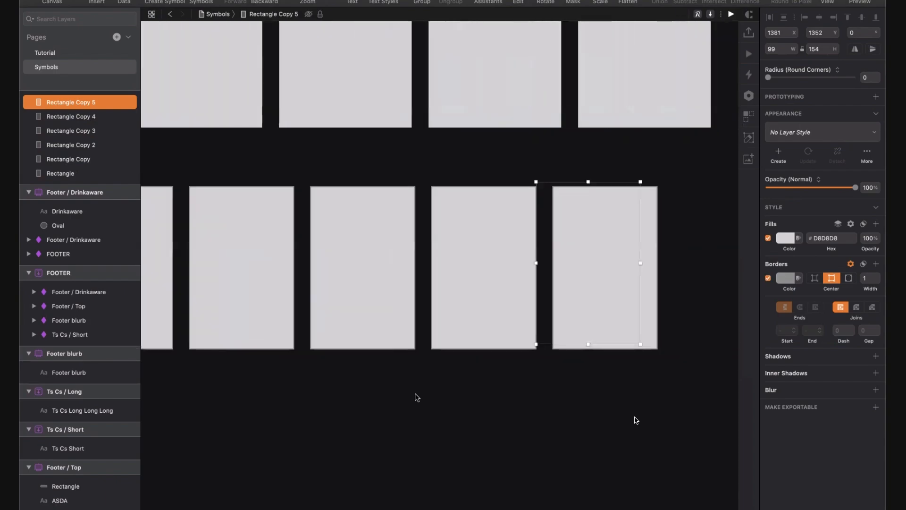
left_click(452, 403)
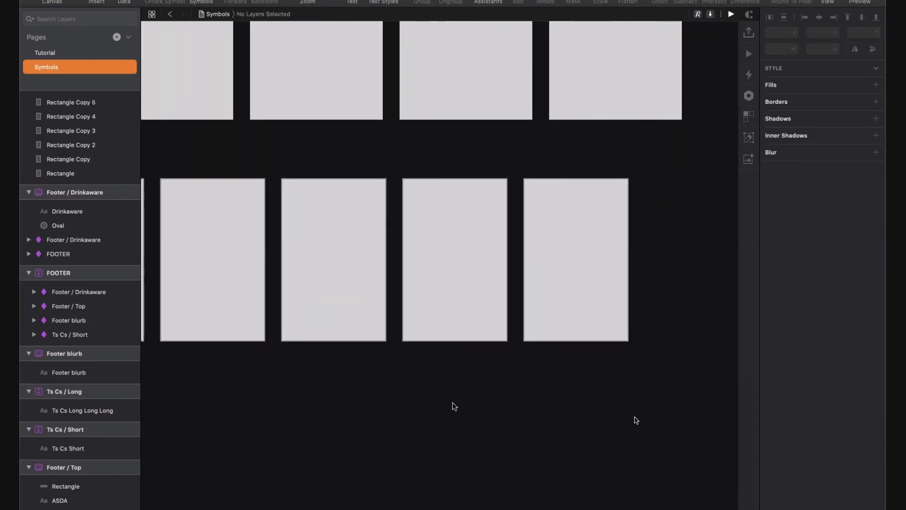
key("super+minus")
scroll(340, 336, "left", 3)
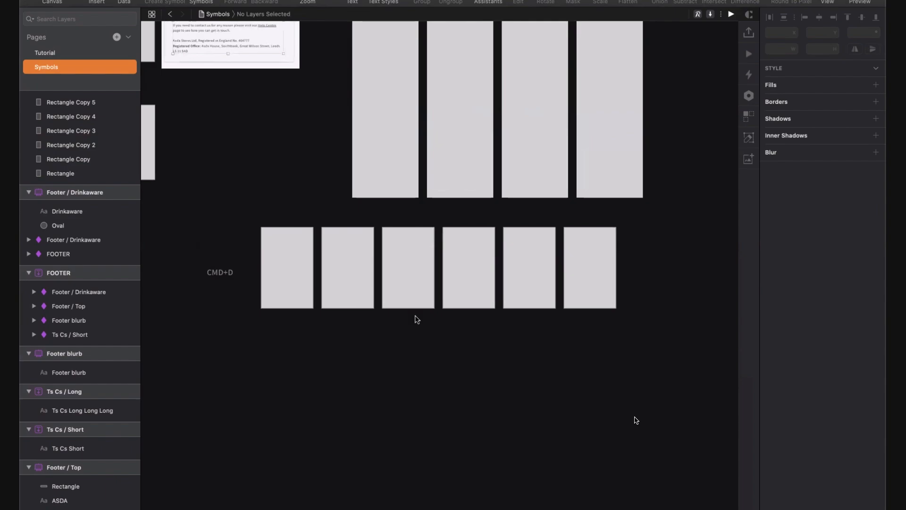
left_click_drag(324, 334, 591, 294)
key("Delete")
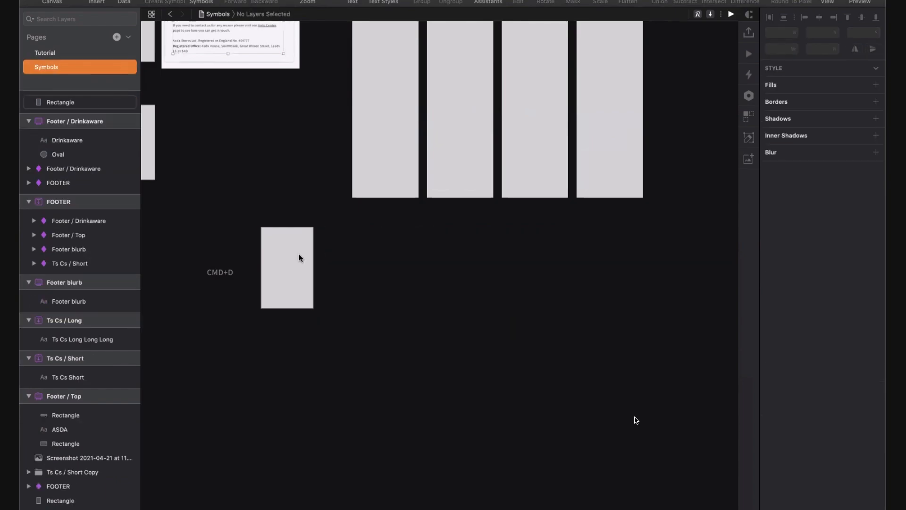
- Try duplicating the rectangle beside the CMD+D label several times, and delete all the copies
scroll(299, 257, "left", 3)
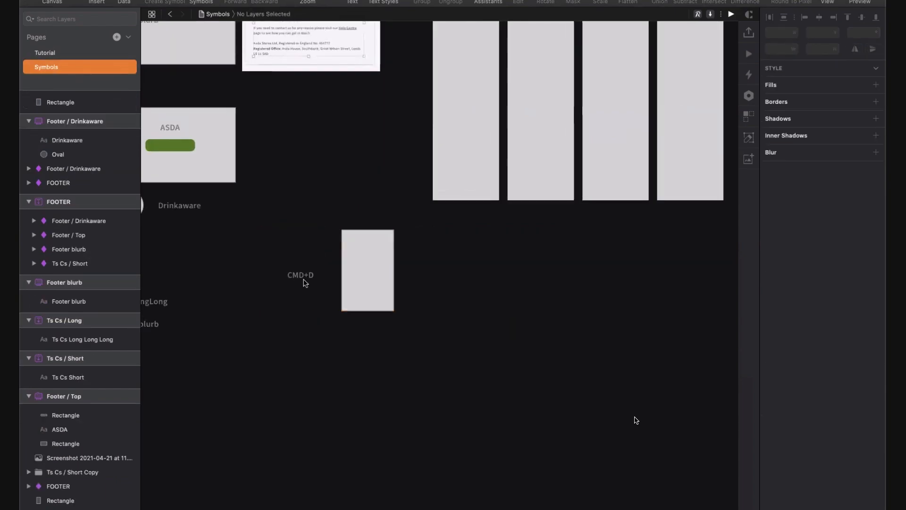
left_click(362, 257)
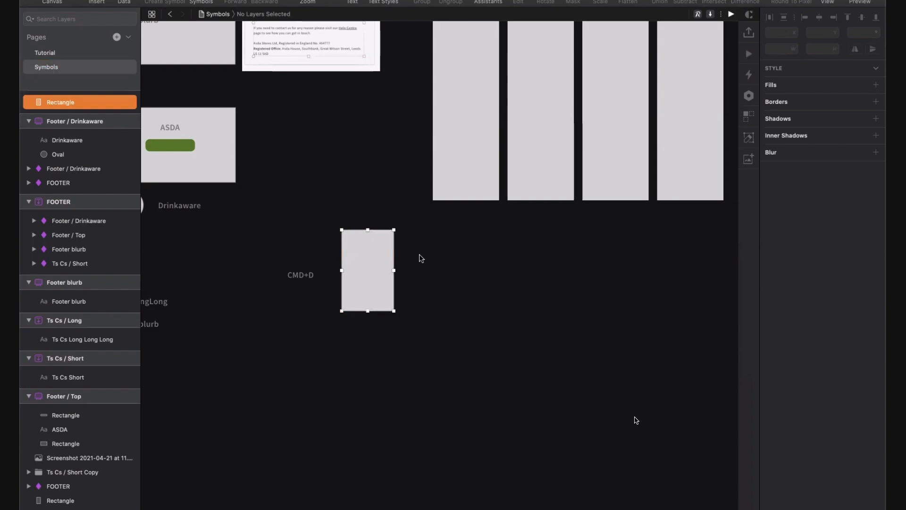
key("super+d")
key("super+d")
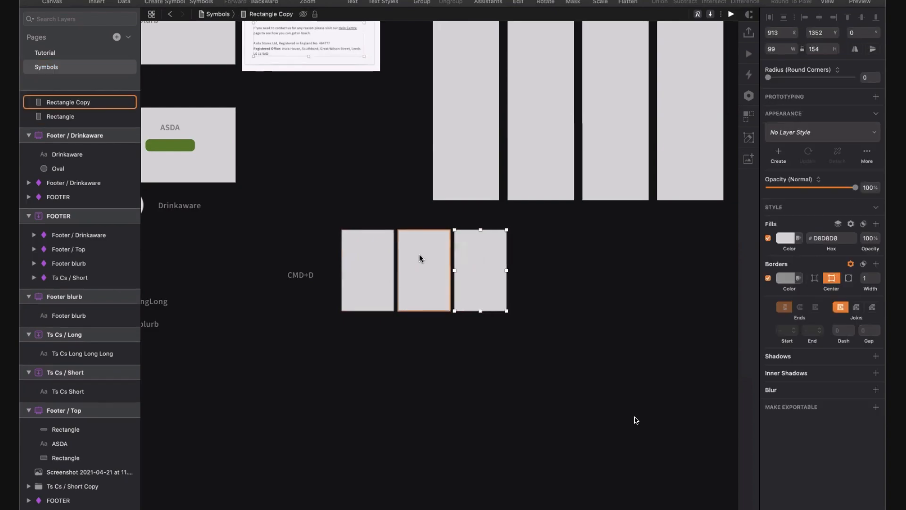
key("super+d")
key("BackSpace")
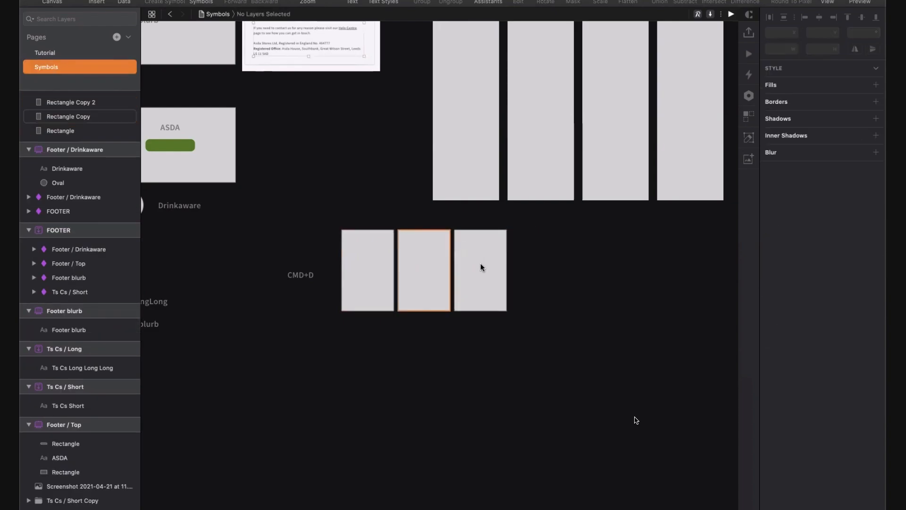
left_click(419, 254)
left_click(480, 267, "shift")
key("BackSpace")
- Delete the CMD+D label and the original rectangle beside it
scroll(480, 268, "left", 3)
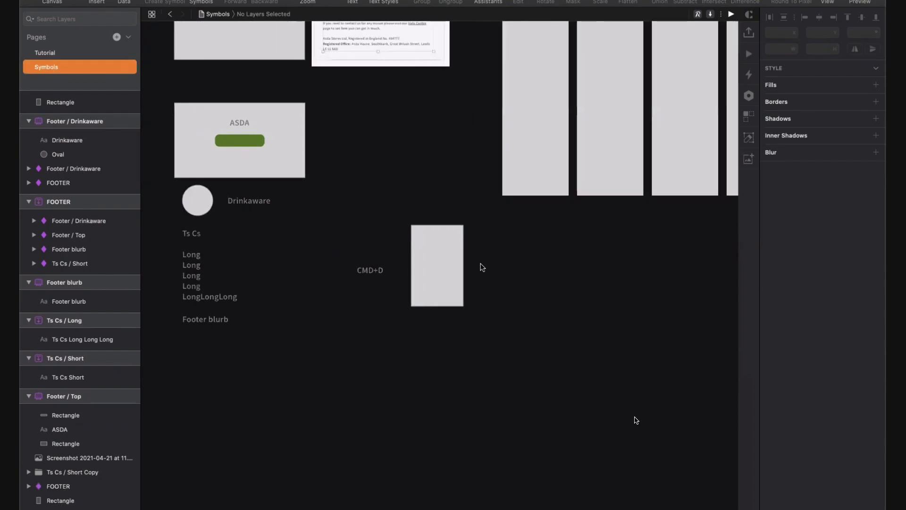
left_click(375, 270)
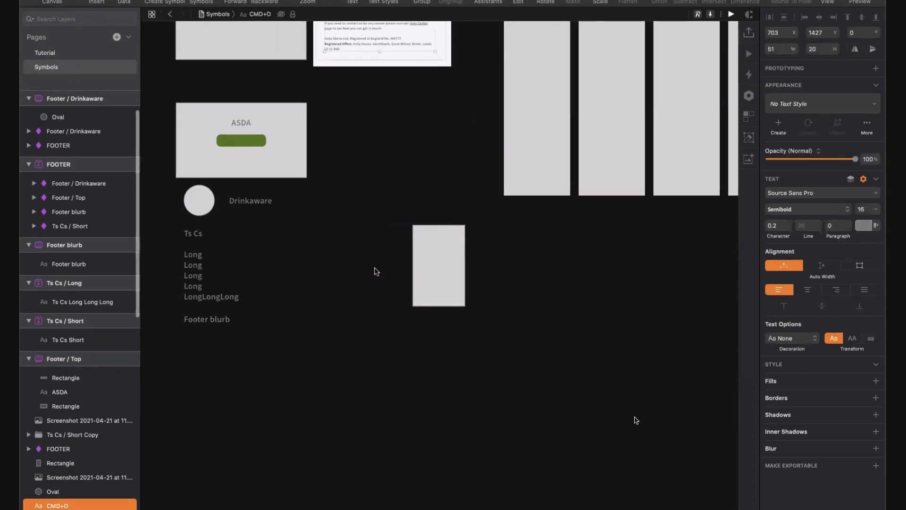
left_click(418, 271)
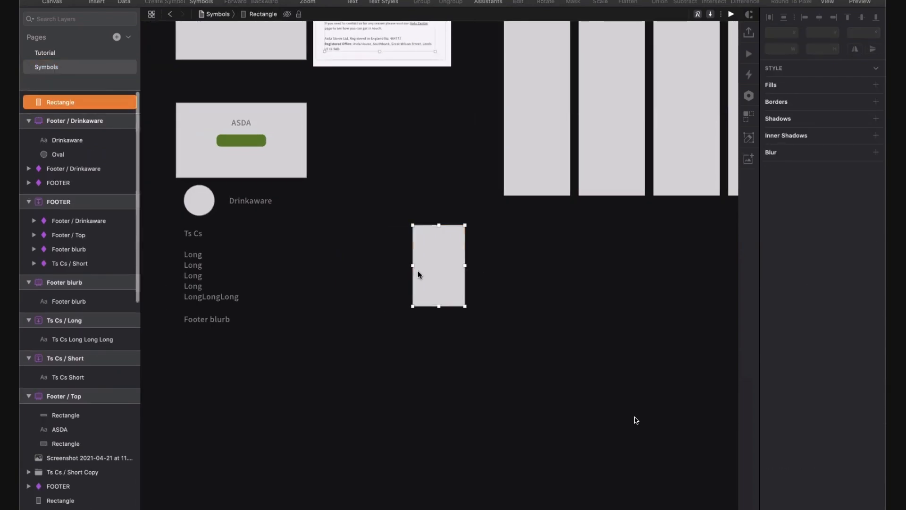
key("BackSpace")
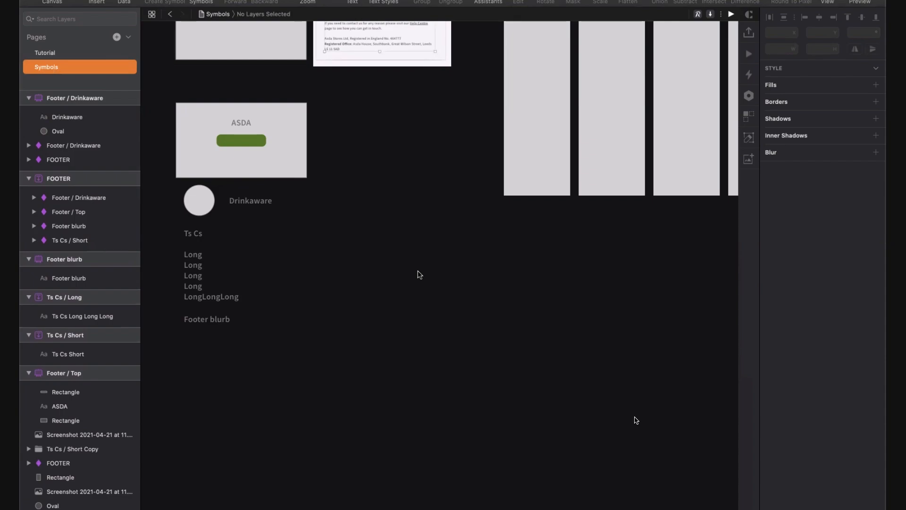
- Browse the document's insertable symbols, looking at the Padding and Ts Cs groups
scroll(420, 274, "up", 10)
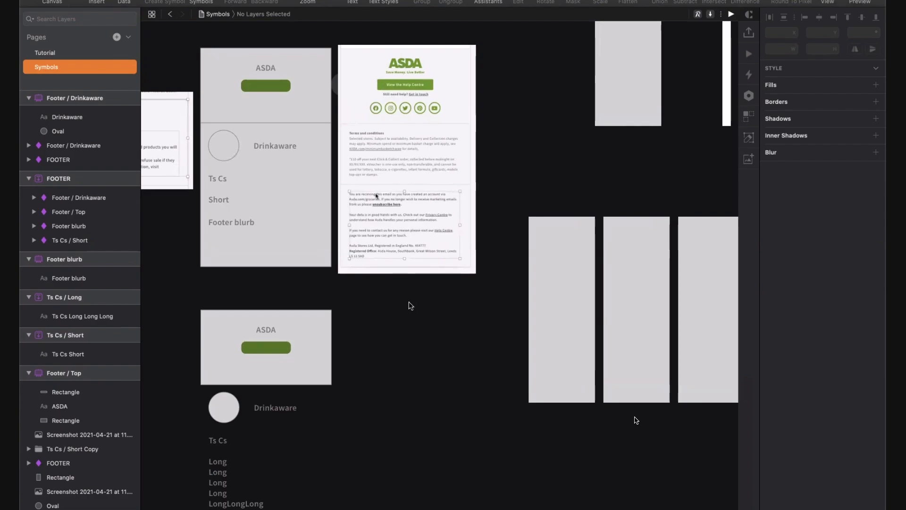
left_click(225, 8)
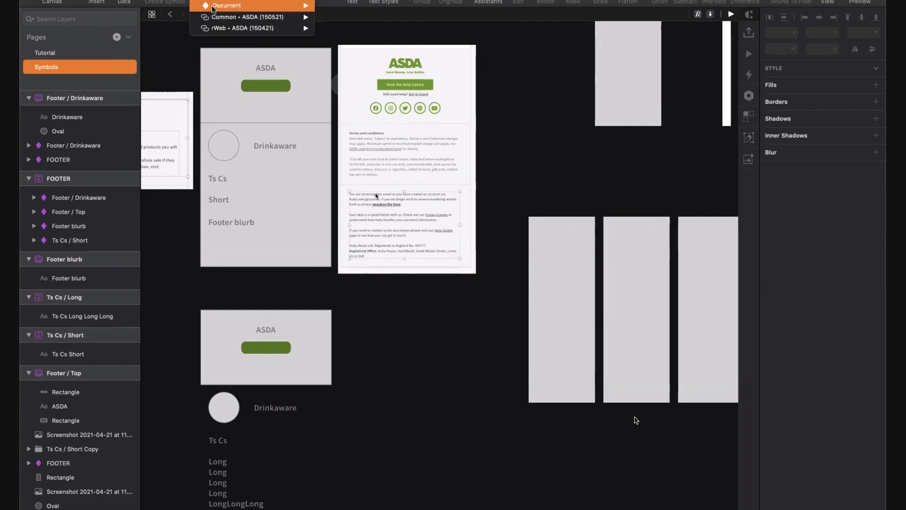
mouse_move(214, 8)
mouse_move(350, 69)
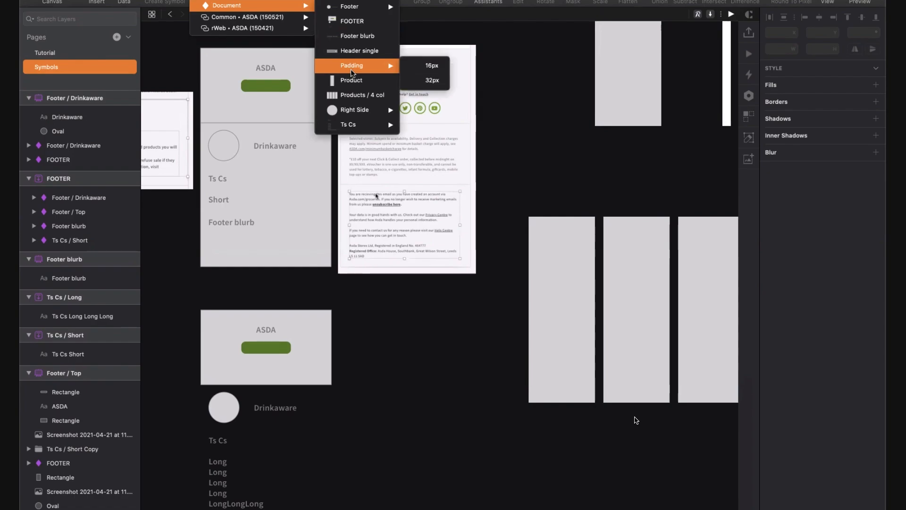
mouse_move(357, 125)
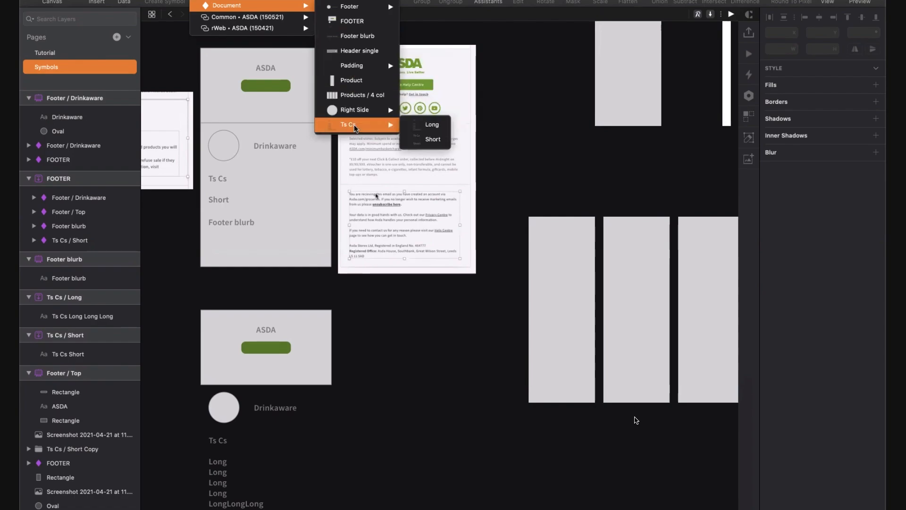
left_click(427, 366)
- Examine the names of the symbol sources on the Symbols page, including Right Side / circle and Padding / 32px
scroll(426, 366, "right", 1)
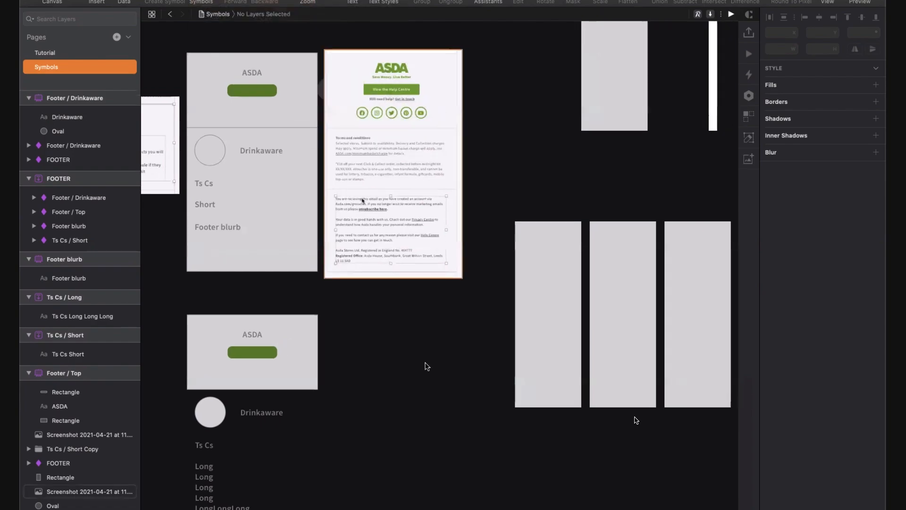
scroll(426, 367, "up", 3)
scroll(427, 366, "right", 1)
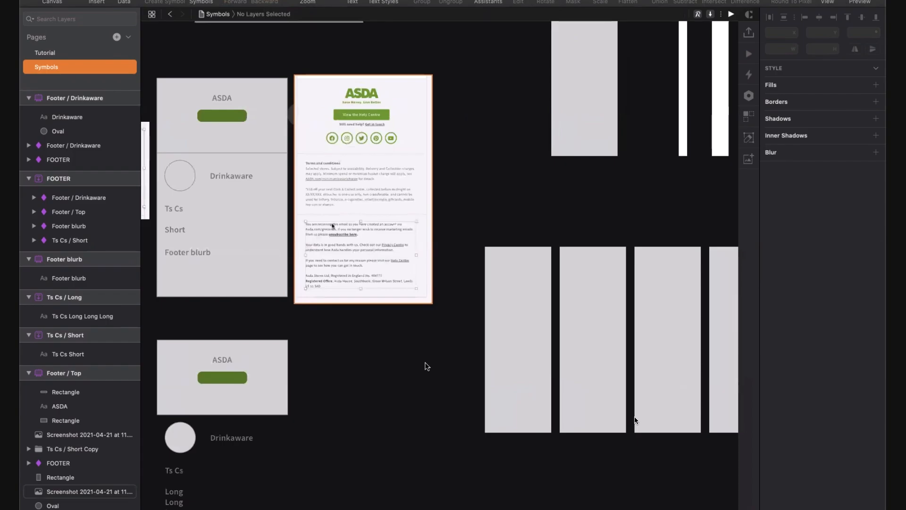
scroll(427, 366, "up", 6)
scroll(427, 367, "right", 1)
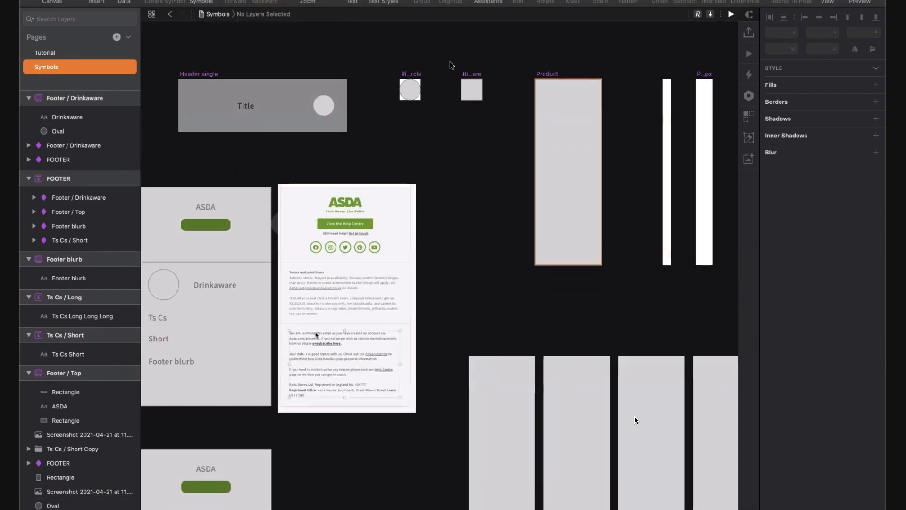
left_click(413, 71)
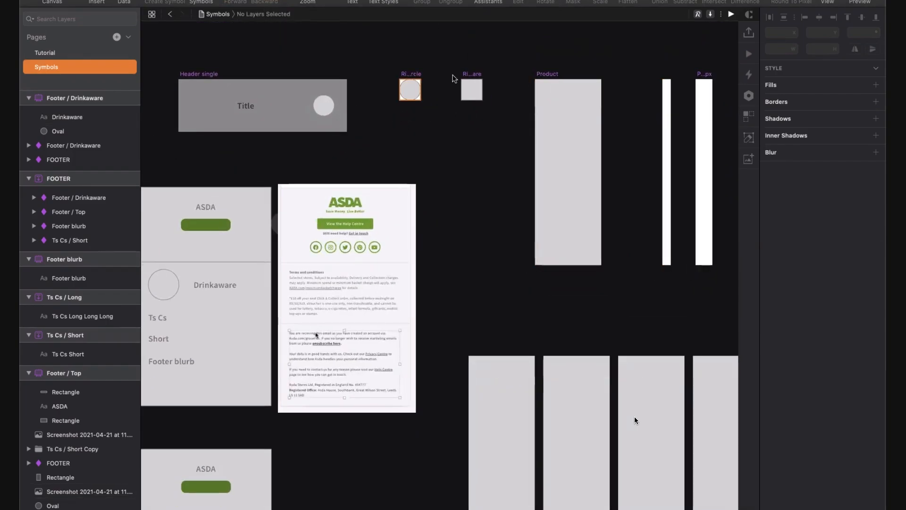
left_click(689, 64)
left_click(710, 78)
- Review how slash-named symbols are grouped for insertion in the document, such as Footer, Right Side and Ts Cs
left_click(201, 2)
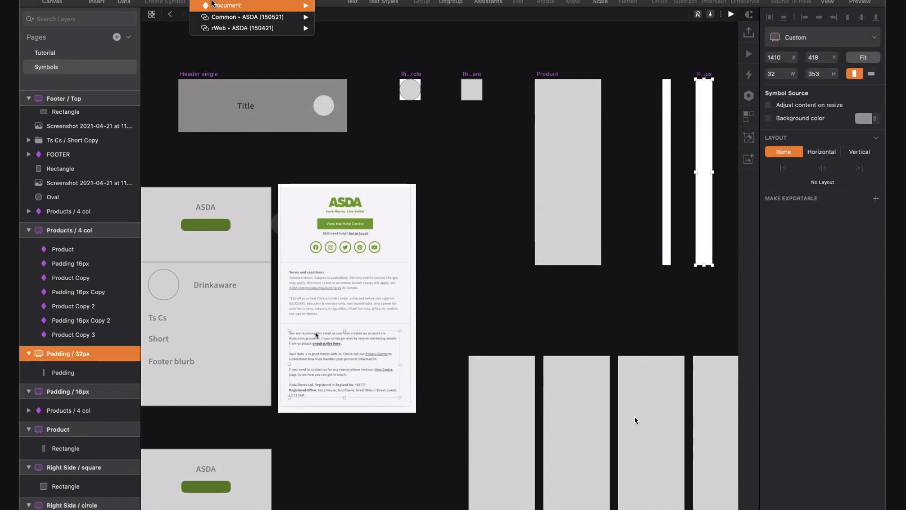
mouse_move(215, 6)
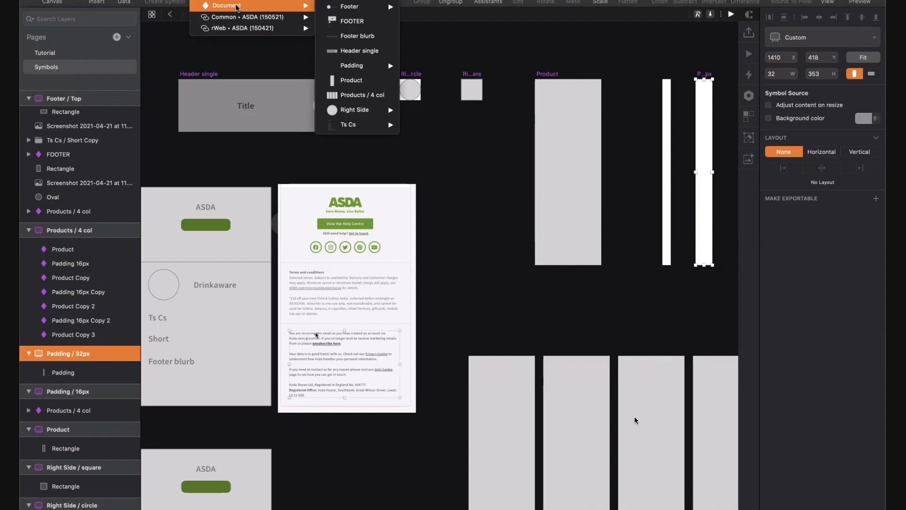
mouse_move(329, 8)
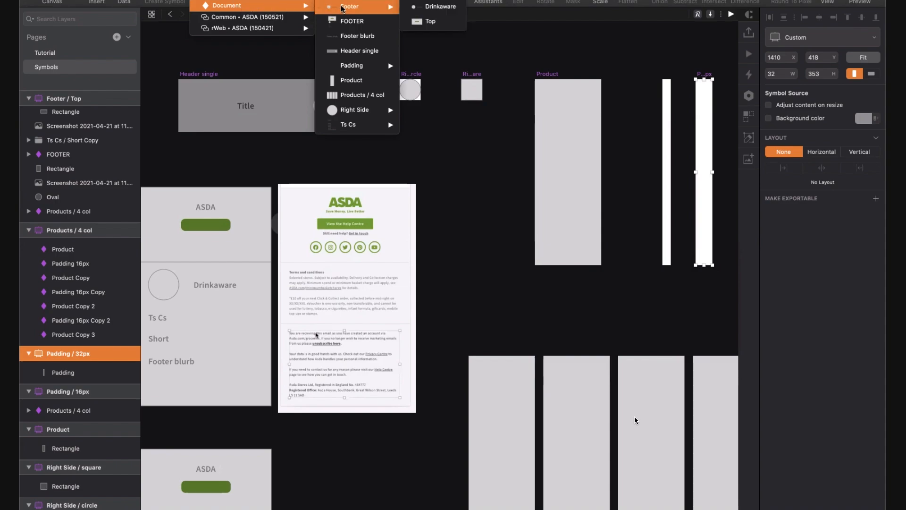
mouse_move(346, 72)
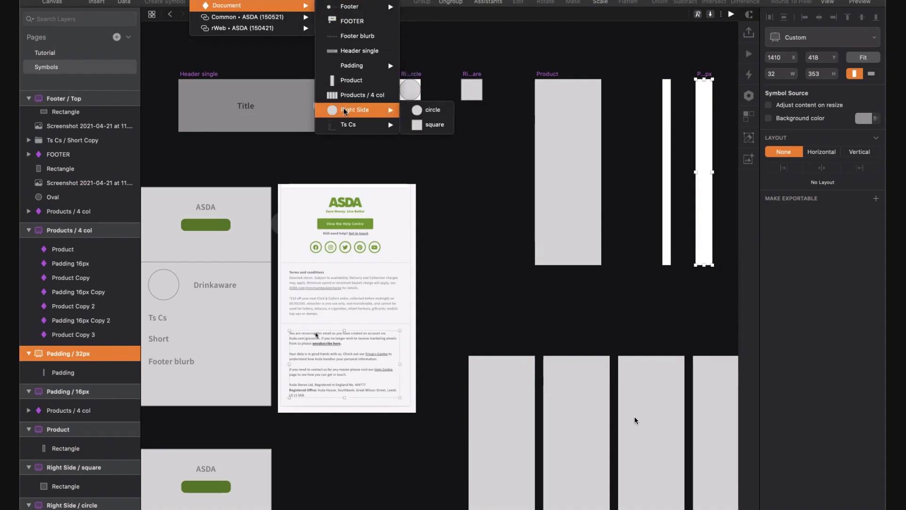
mouse_move(343, 123)
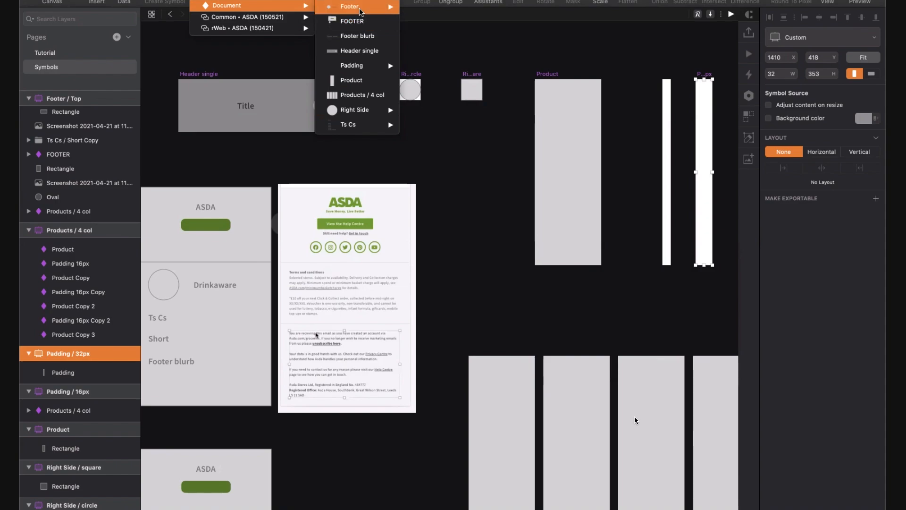
mouse_move(357, 9)
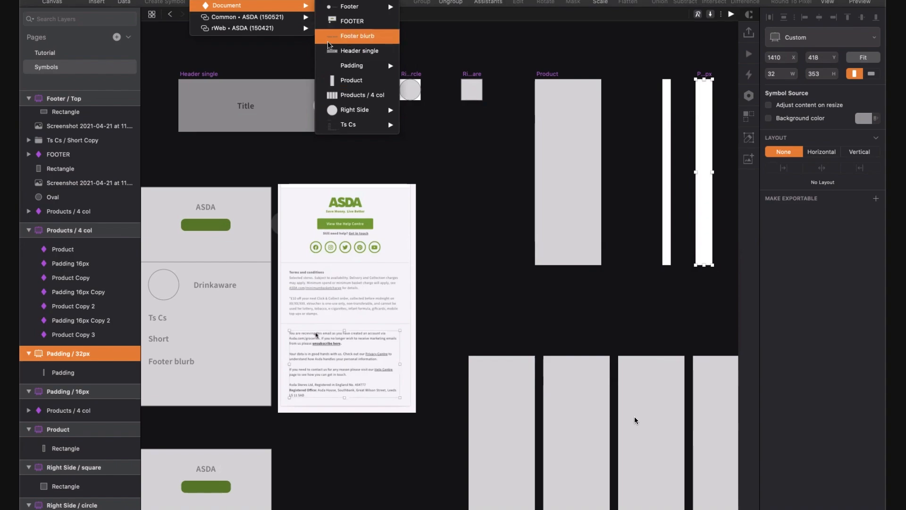
- Browse the Molecules and Organisms groups of the rWeb • ASDA (150421) library, including its Footer subgroups
mouse_move(283, 28)
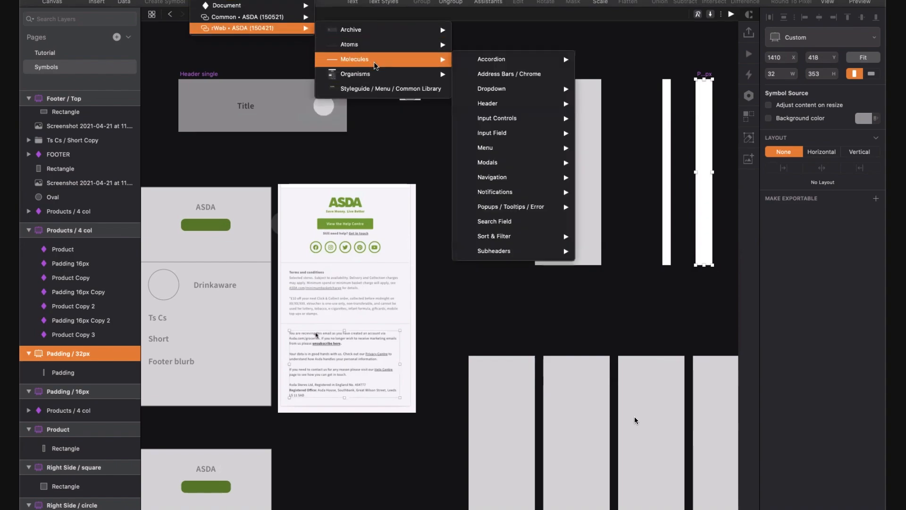
mouse_move(384, 76)
mouse_move(493, 87)
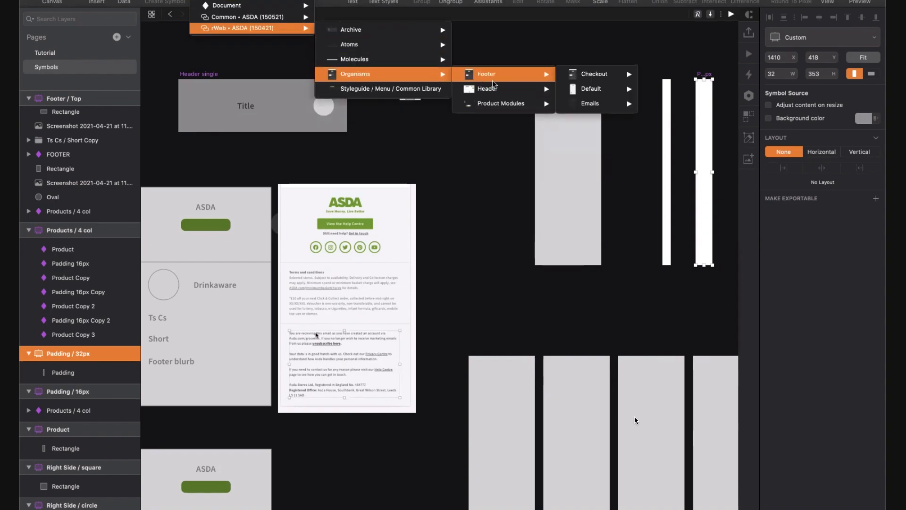
left_click(479, 193)
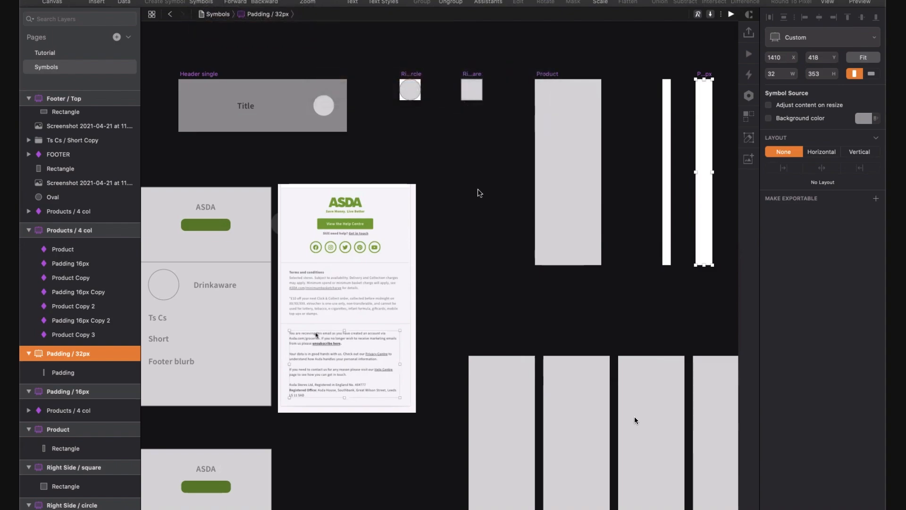
key("Escape")
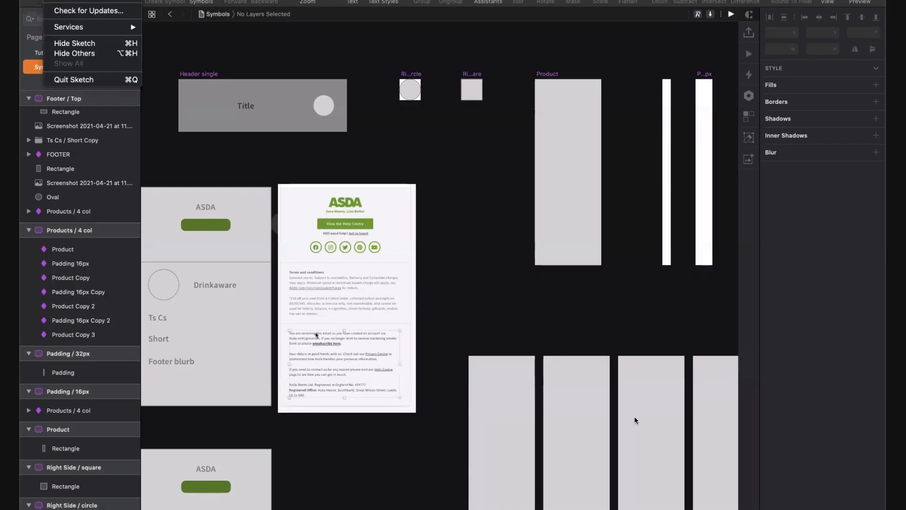
left_click(76, 0)
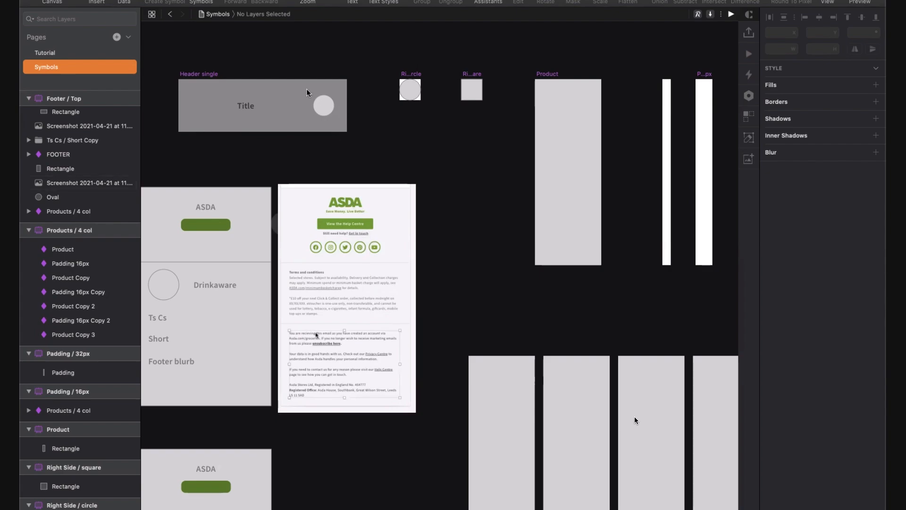
- Browse the Common • ASDA (150521) text styles for the Header single Title, looking at the 22 XL and 18 L Black groups
double_click(242, 105)
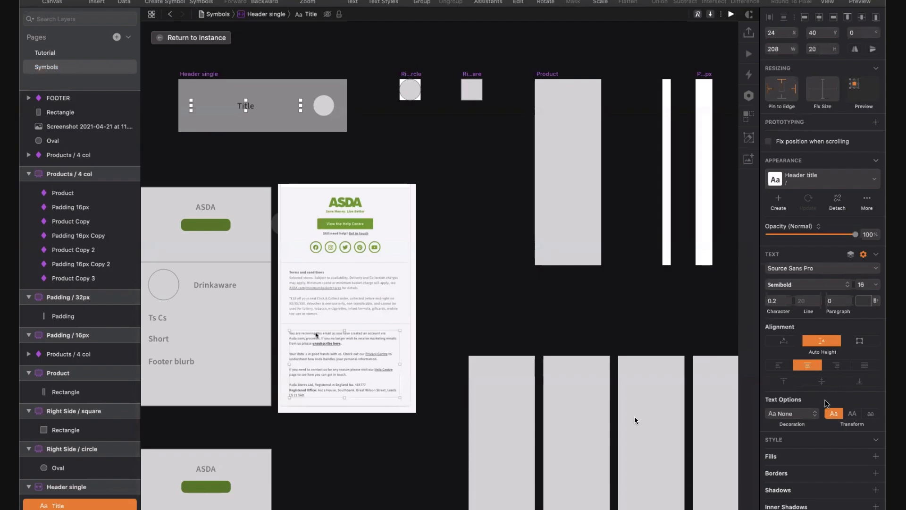
left_click(796, 179)
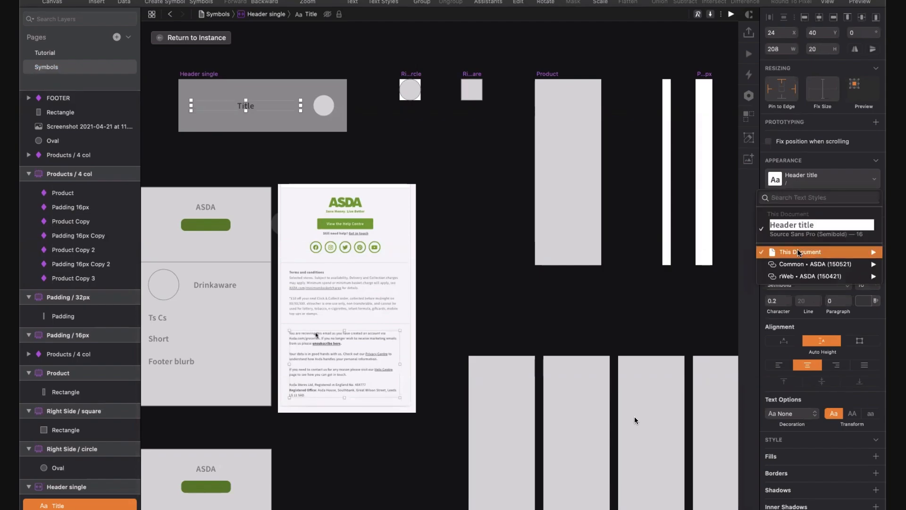
mouse_move(799, 255)
mouse_move(727, 263)
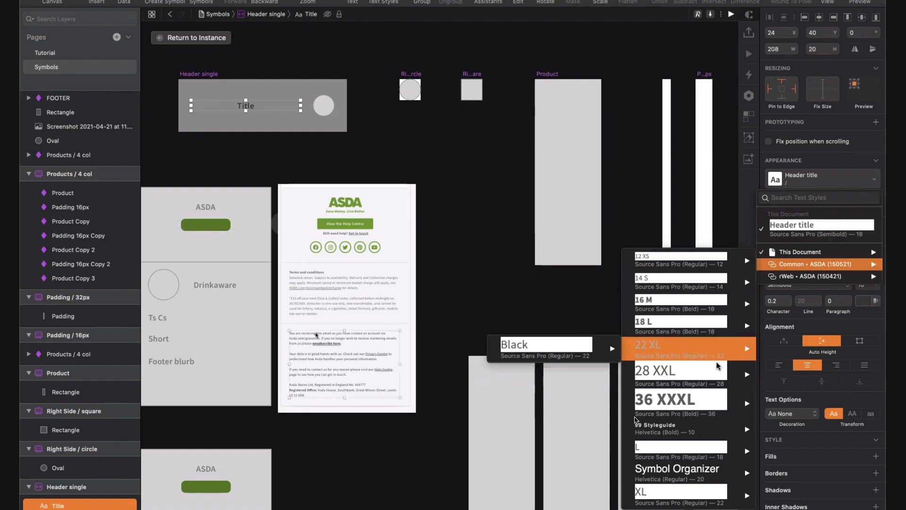
mouse_move(718, 411)
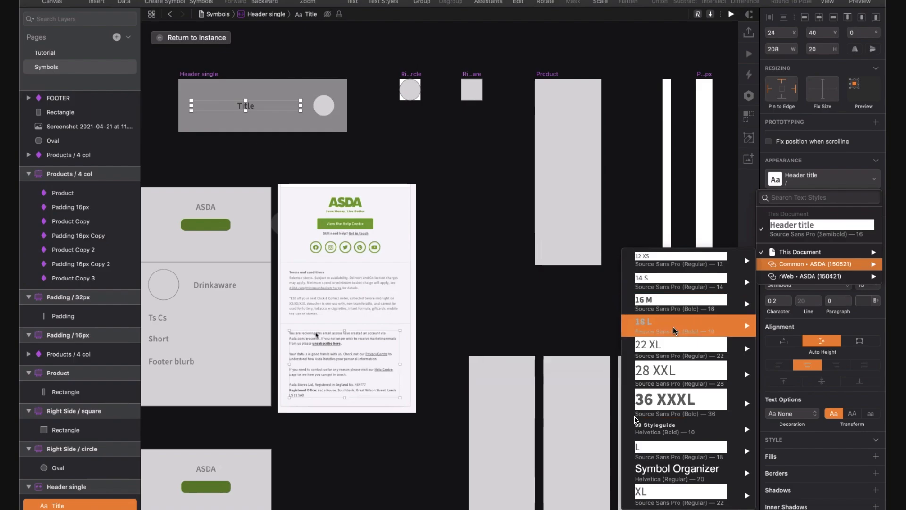
mouse_move(685, 325)
mouse_move(551, 321)
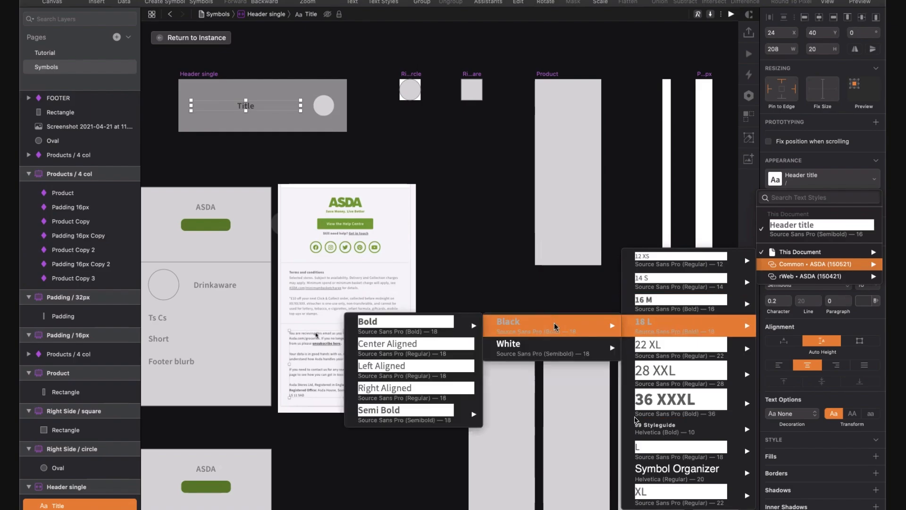
left_click(540, 276)
left_click(497, 284)
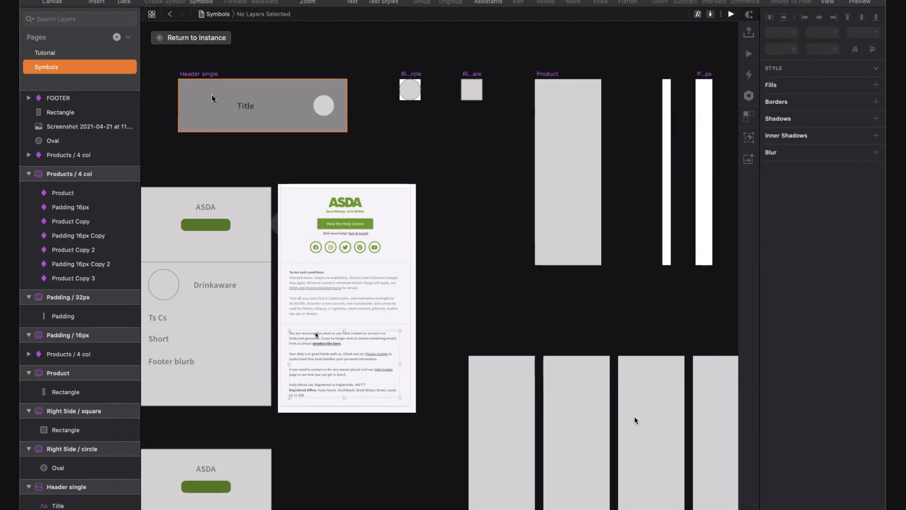
- Examine how the 16 M text styles nest by colour, weight and alignment for the Header single Title, leaving its style unchanged
left_click(244, 107)
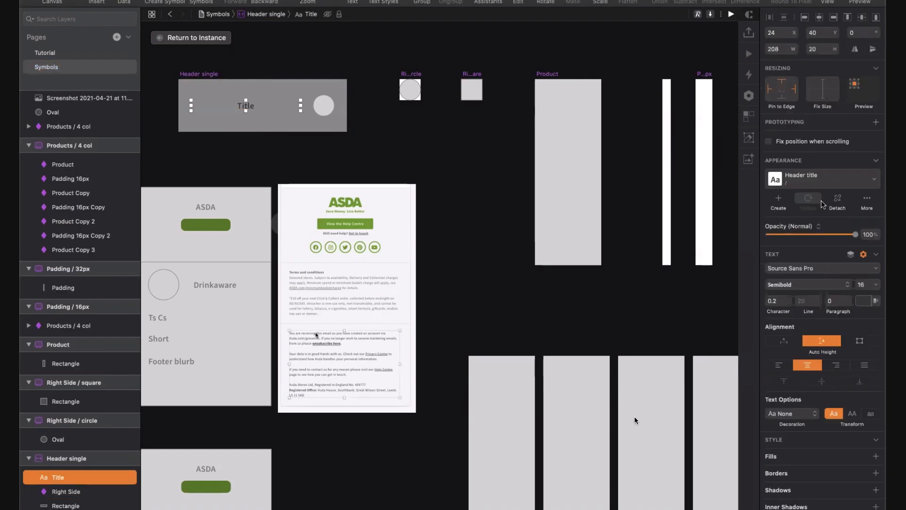
left_click(823, 171)
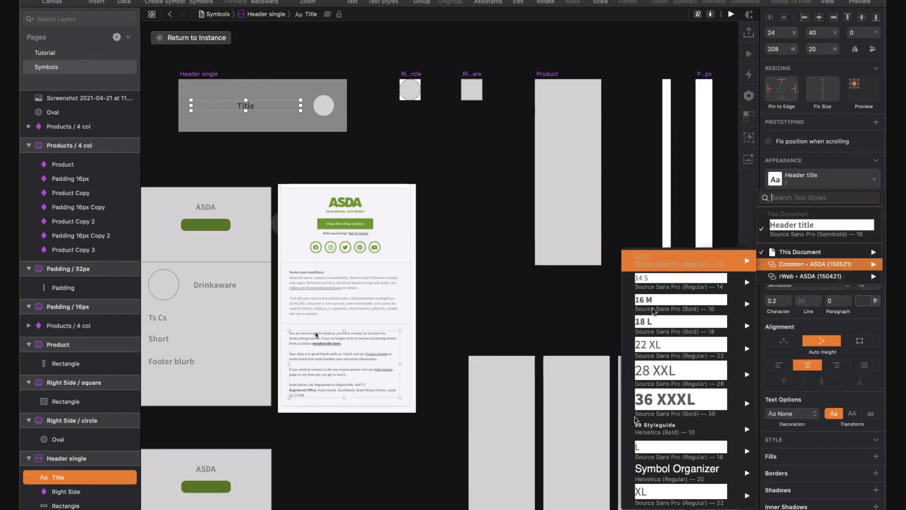
mouse_move(648, 311)
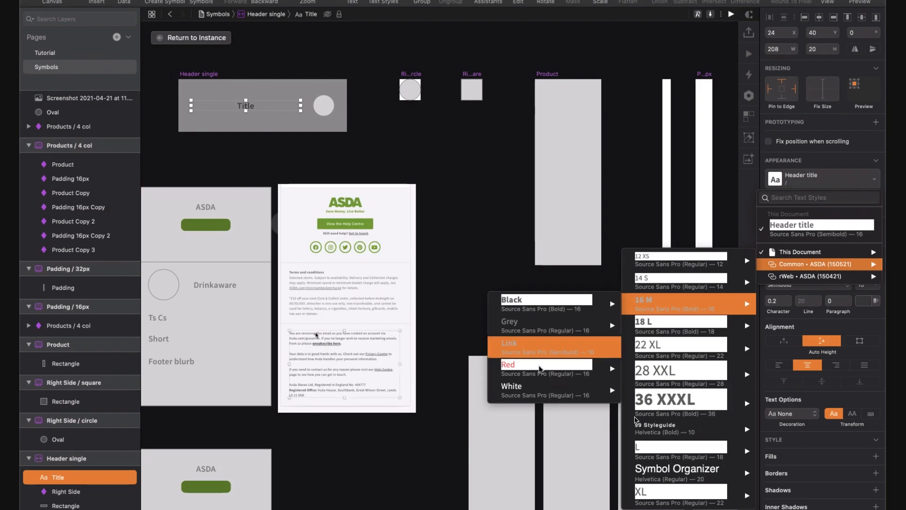
mouse_move(537, 312)
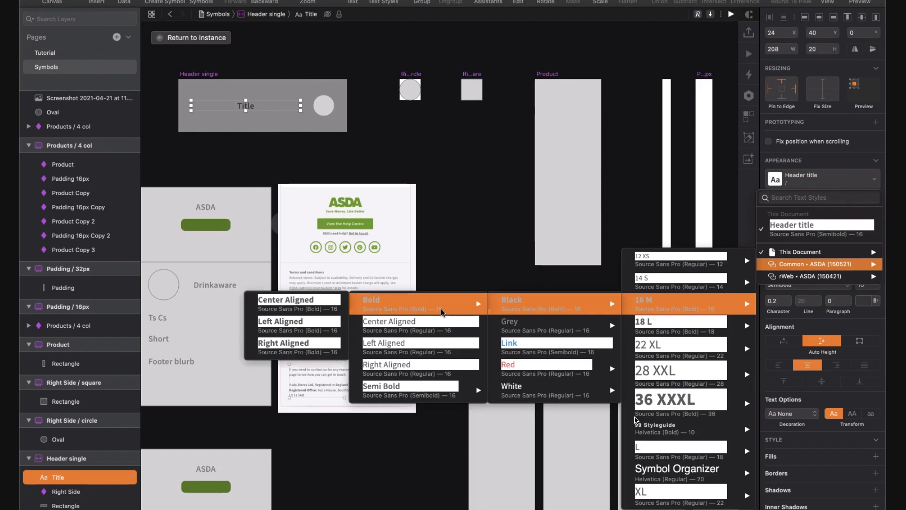
mouse_move(433, 386)
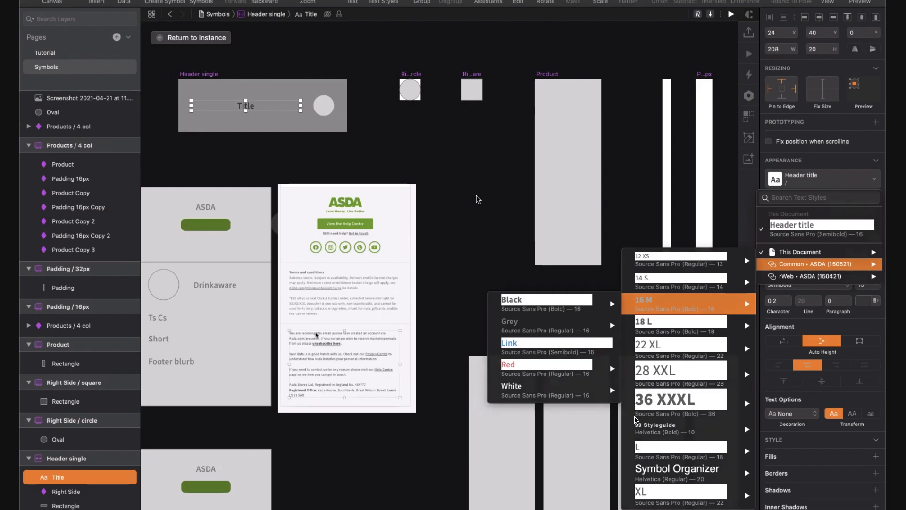
left_click(476, 196)
left_click(477, 198)
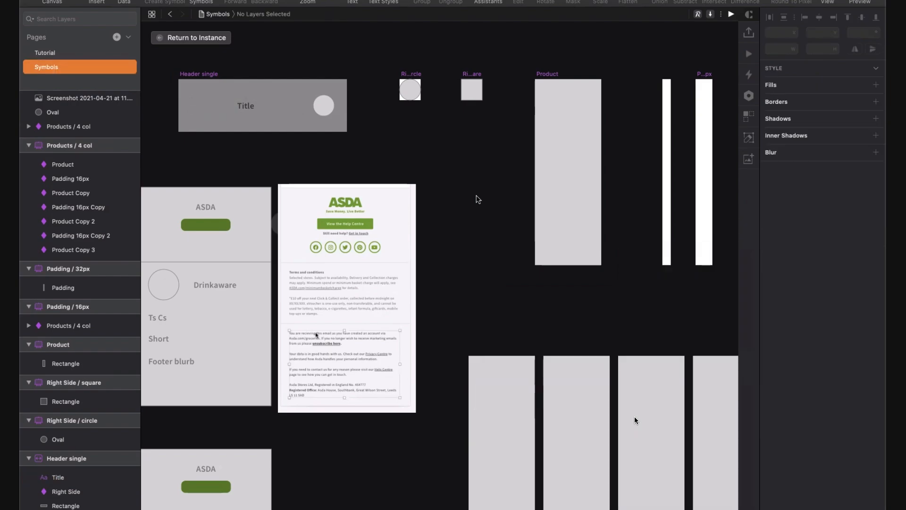
left_click(241, 103)
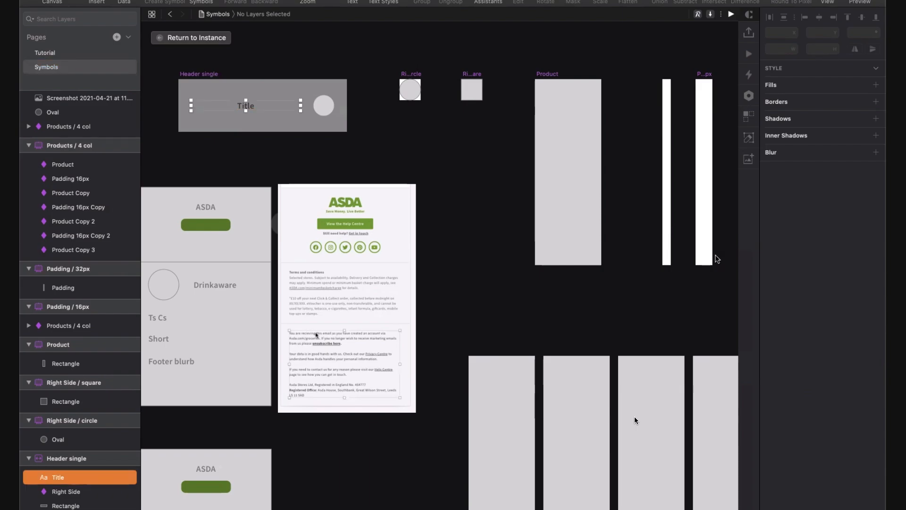
left_click(808, 182)
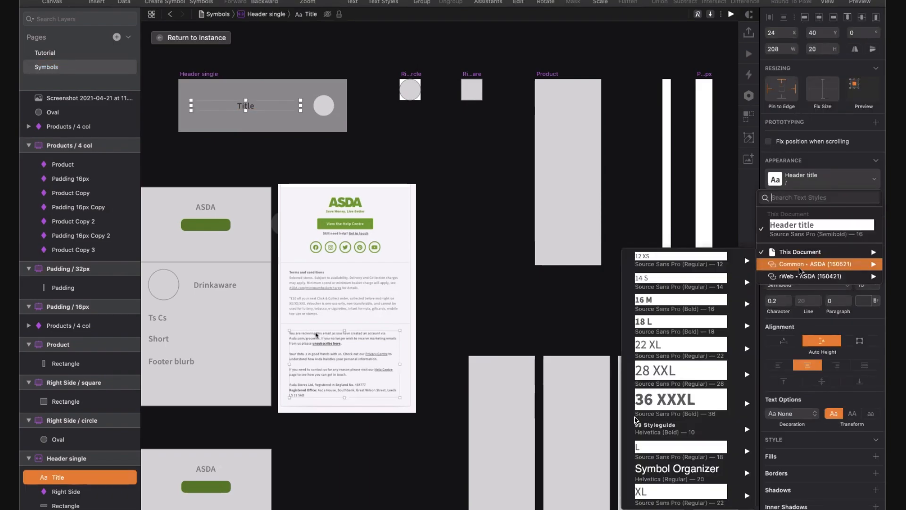
key("Escape")
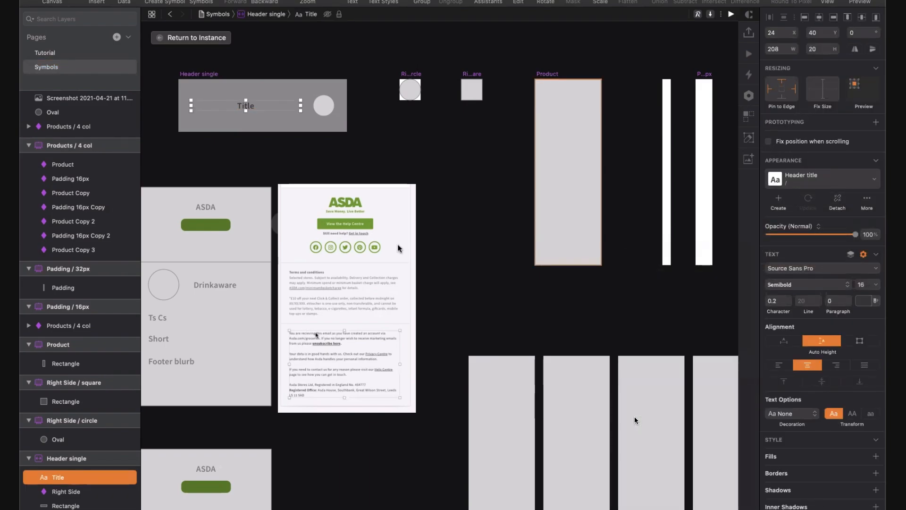
left_click(218, 220)
left_click(409, 147)
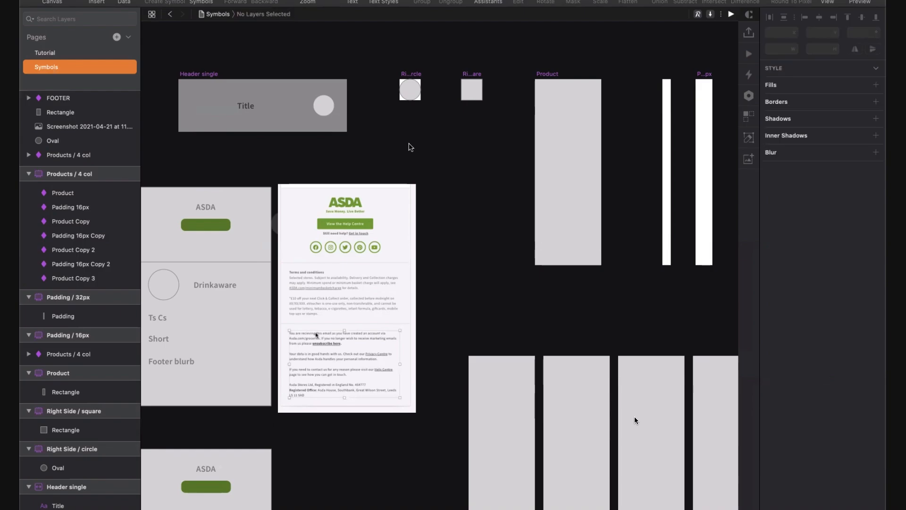
- Search insertable symbols for "button" and place Atoms / Button / Primary / Green / Default from Common • ASDA (150521) below the Right Side symbols
key("super+apostrophe")
type("buttons")
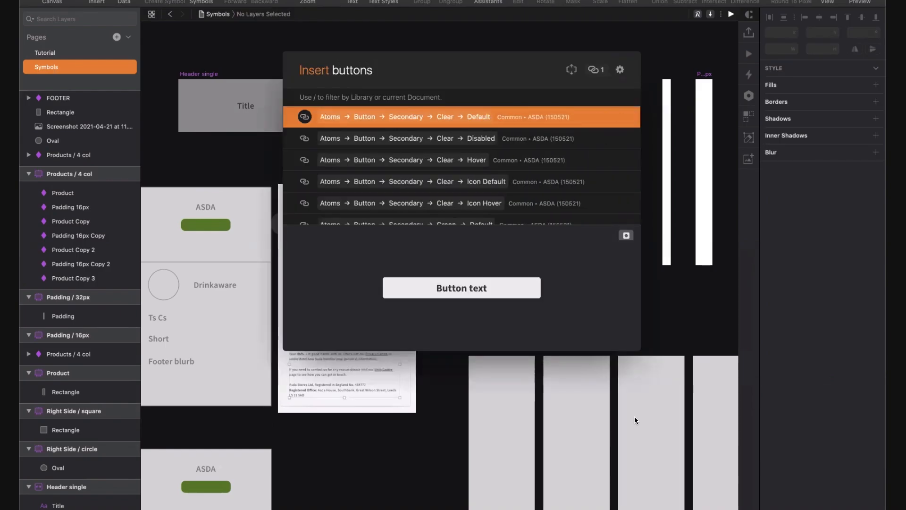
key("BackSpace")
key("Down")
key("Down")
key("Down")
key("Down")
key("Down")
key("Down")
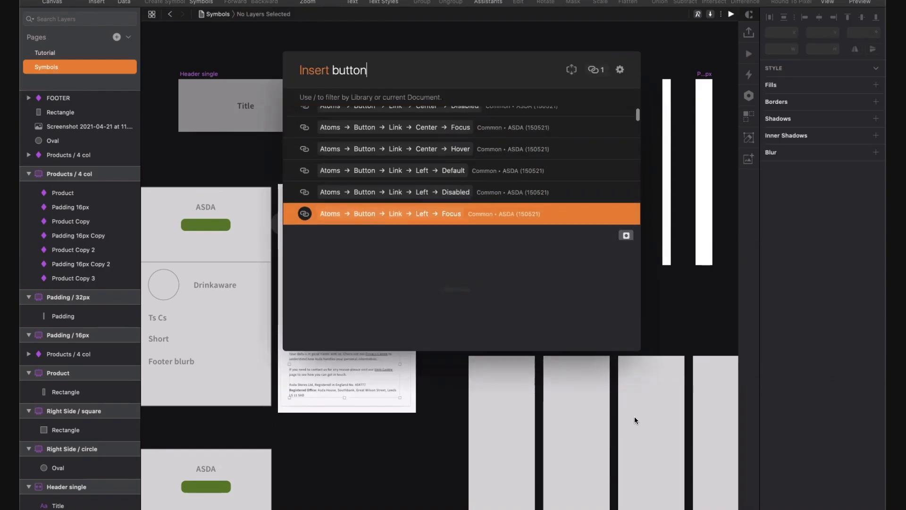
key("Down")
key("Down")
key("Down")
key("Down")
key("Down")
key("Down")
key("Down")
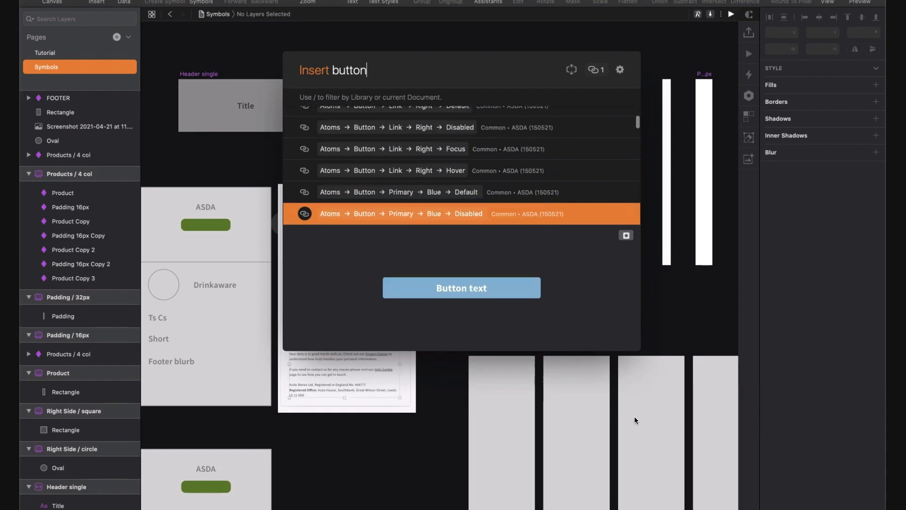
key("Down")
key("Down")
key("Down")
key("Down")
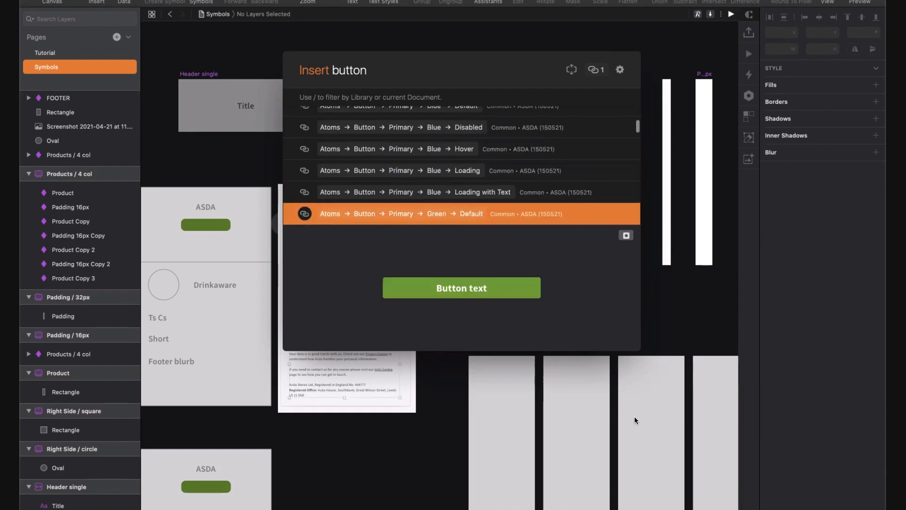
key("Down")
key("Up")
key("Return")
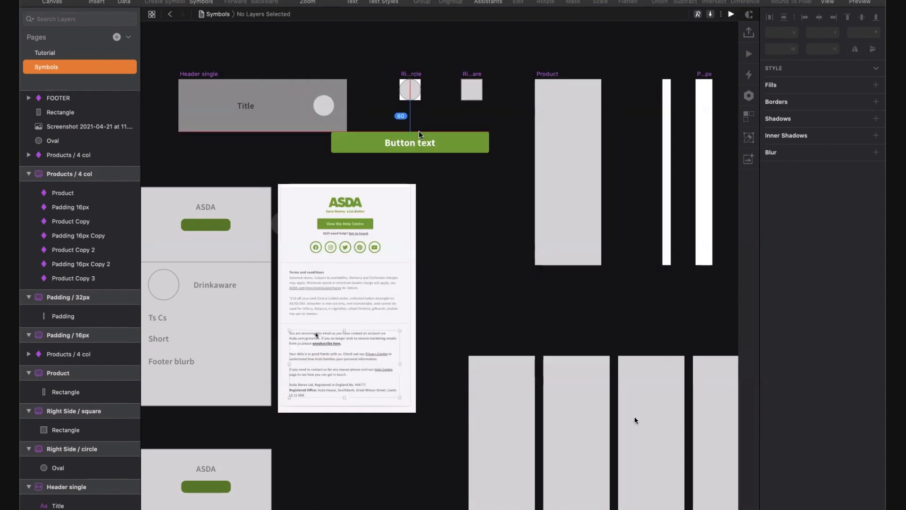
left_click(455, 137)
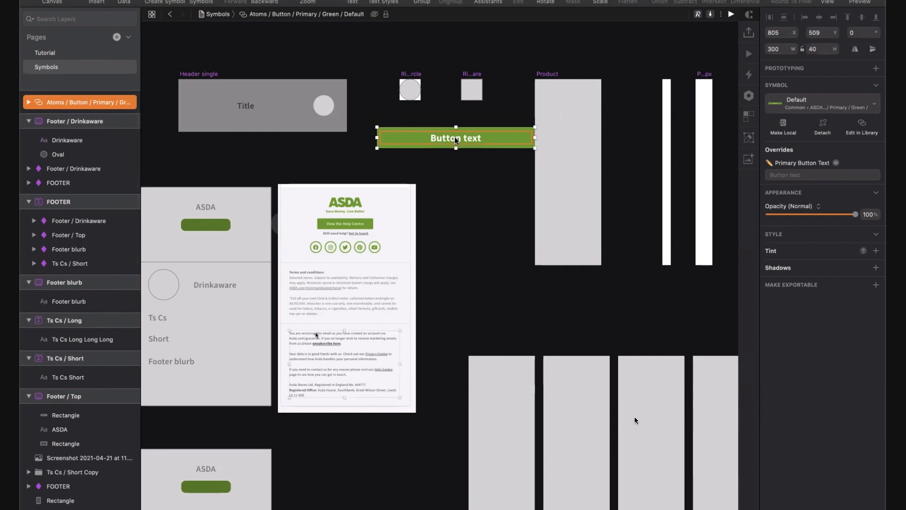
- Widen the green button instance evenly from its centre to about 378 px
left_click(792, 178)
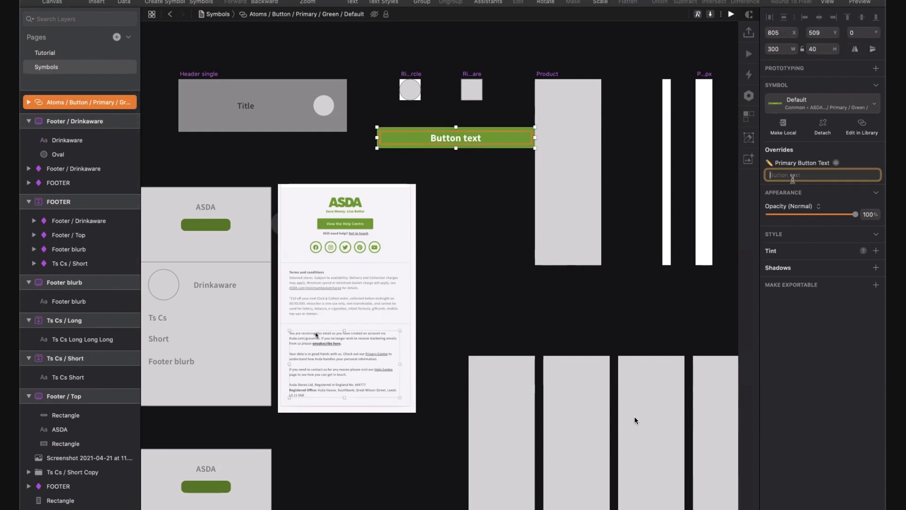
left_click_drag(536, 137, 555, 137)
left_click(824, 171)
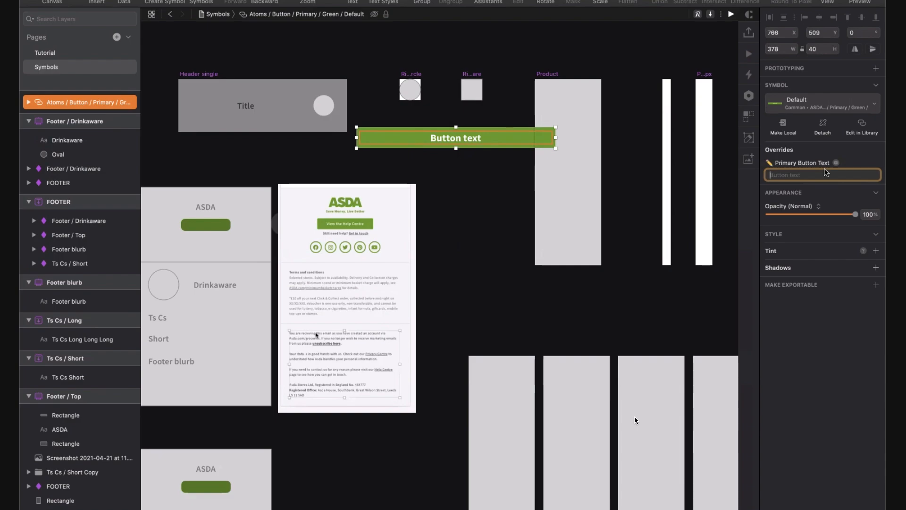
left_click(445, 141)
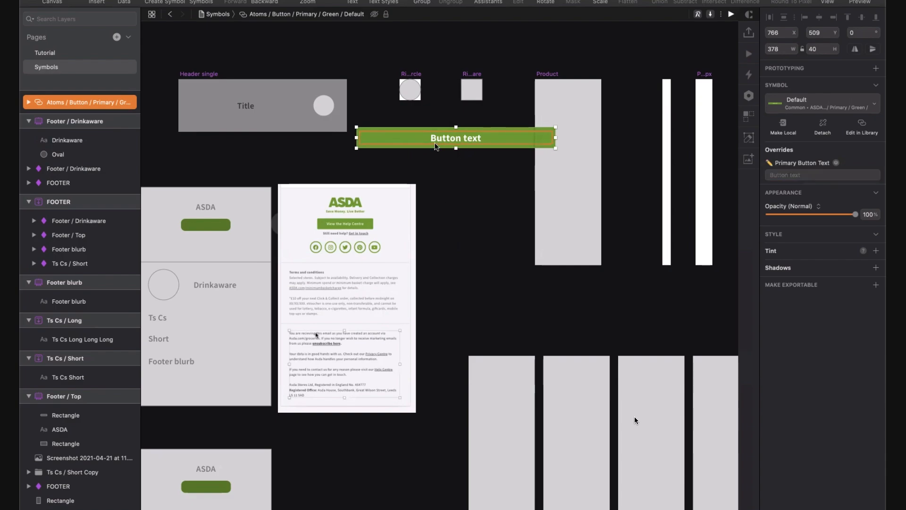
left_click_drag(436, 147, 291, 160)
left_click_drag(377, 160, 347, 160)
left_click(383, 163)
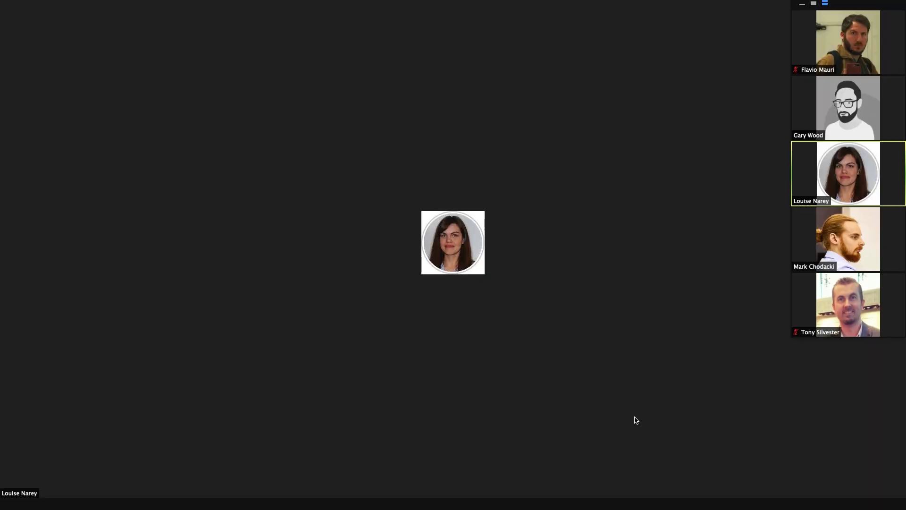